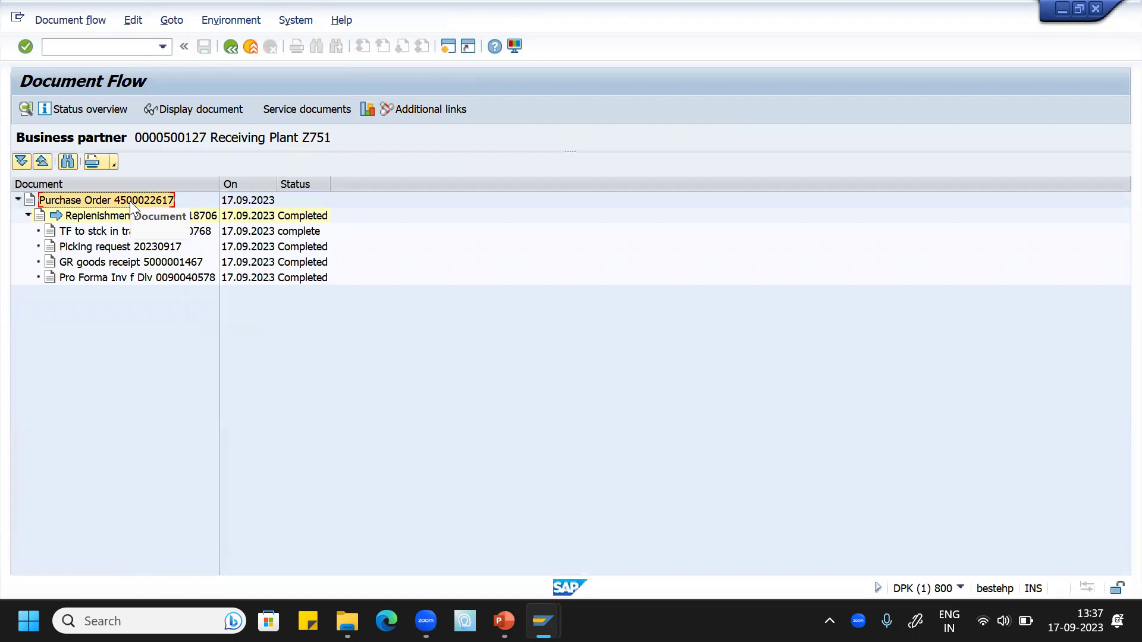
Display the purchase order from the document flow and examine its header organizational data, order type and supplying plant.
click(208, 111)
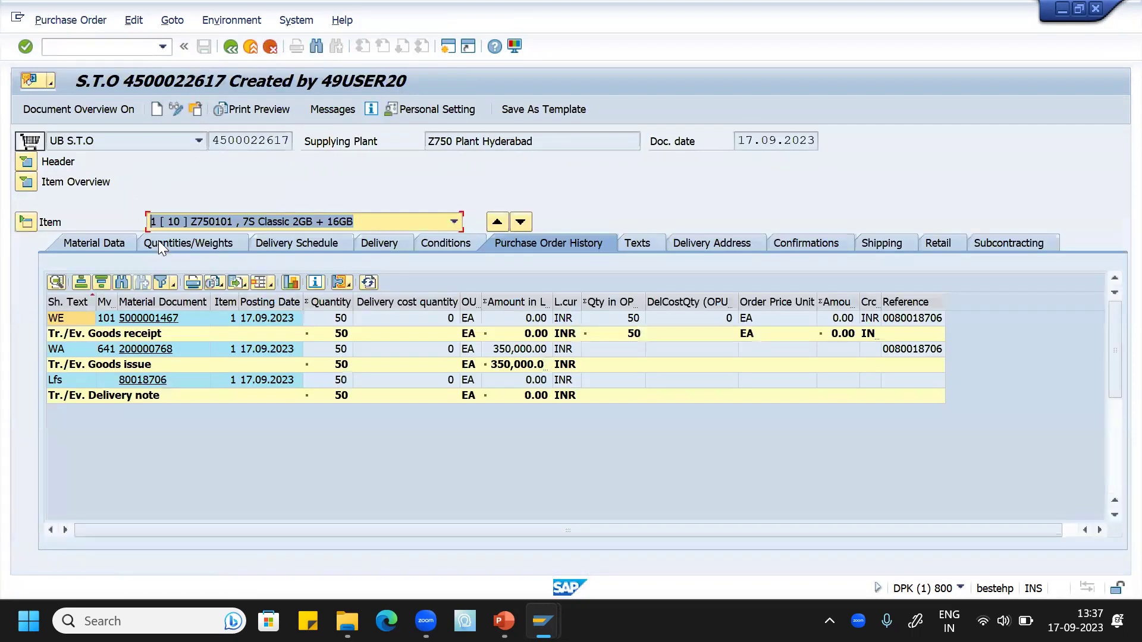
click(29, 161)
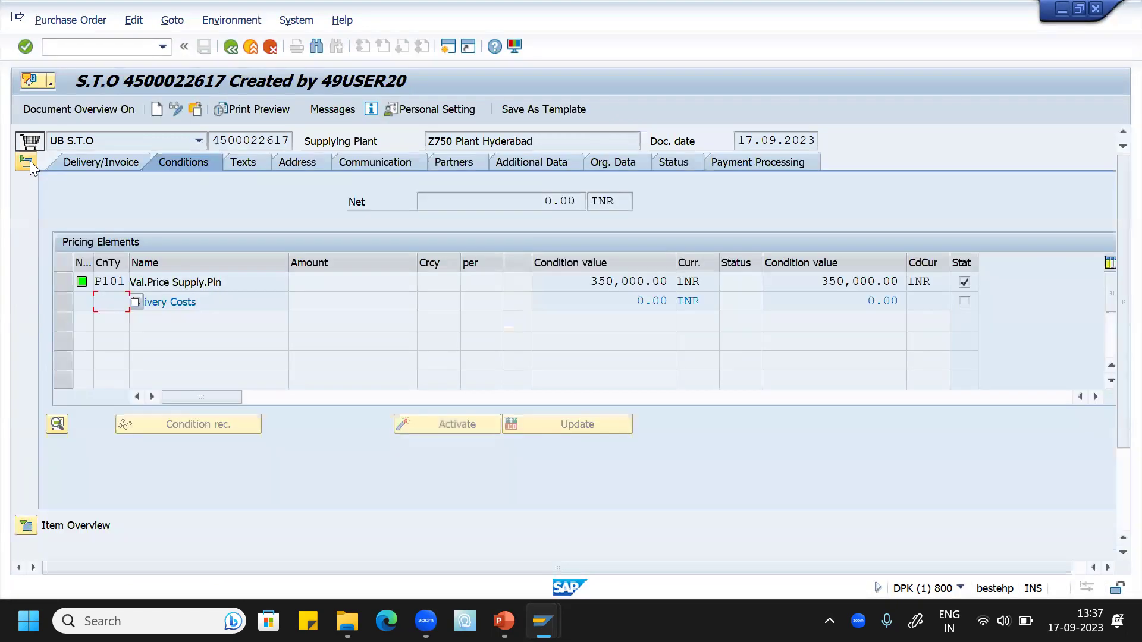
click(604, 163)
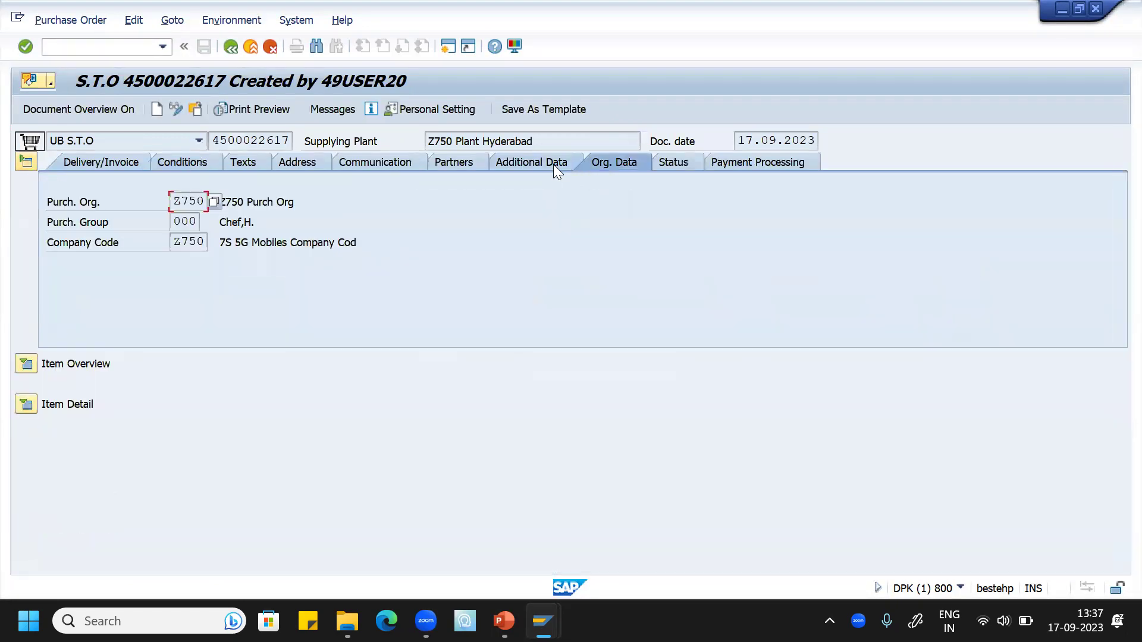
click(25, 369)
drag(539, 141, 426, 143)
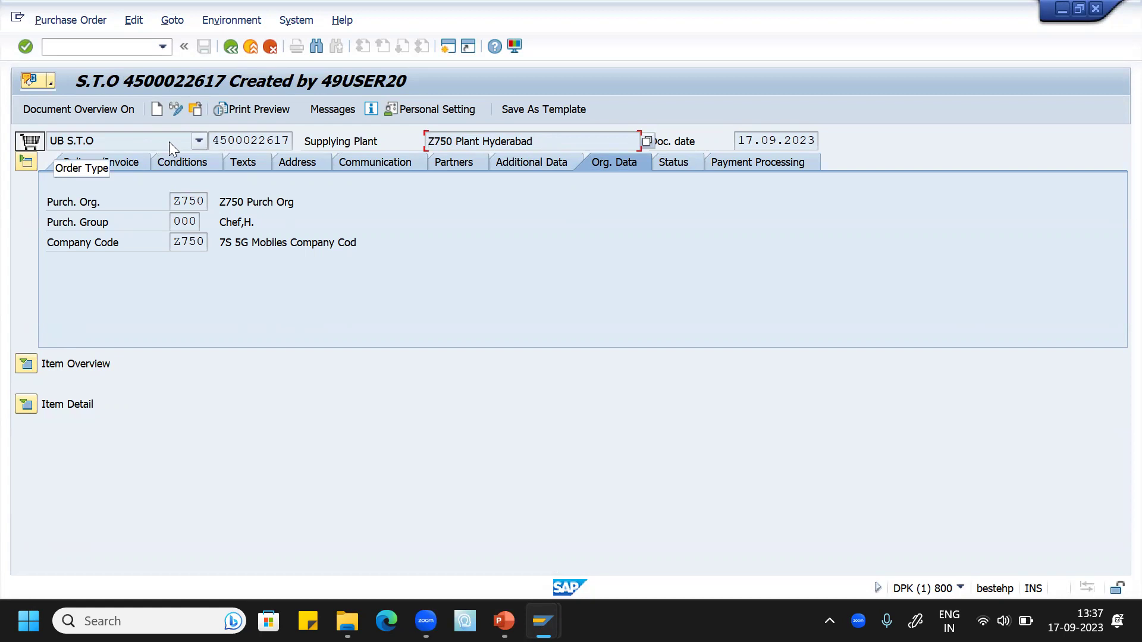
click(199, 140)
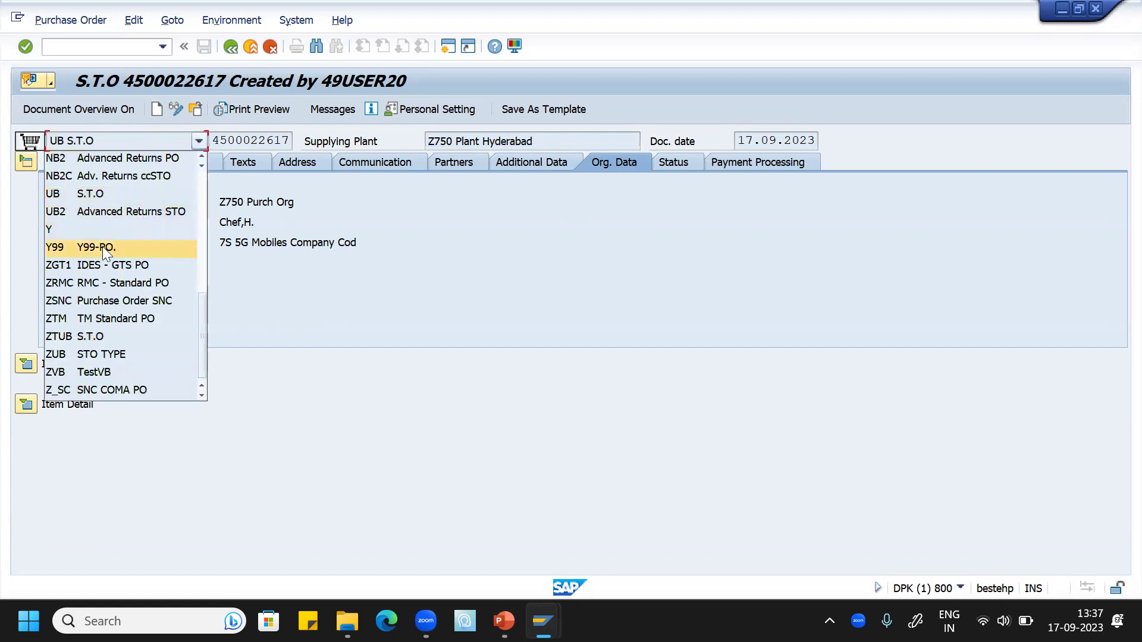
click(117, 189)
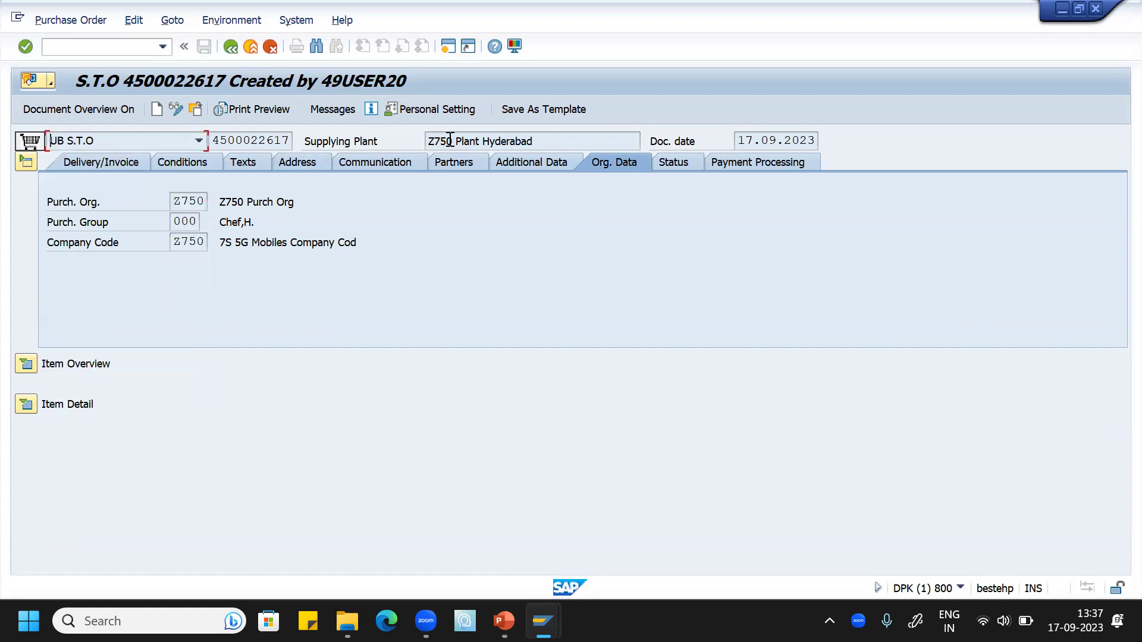
drag(566, 140, 433, 141)
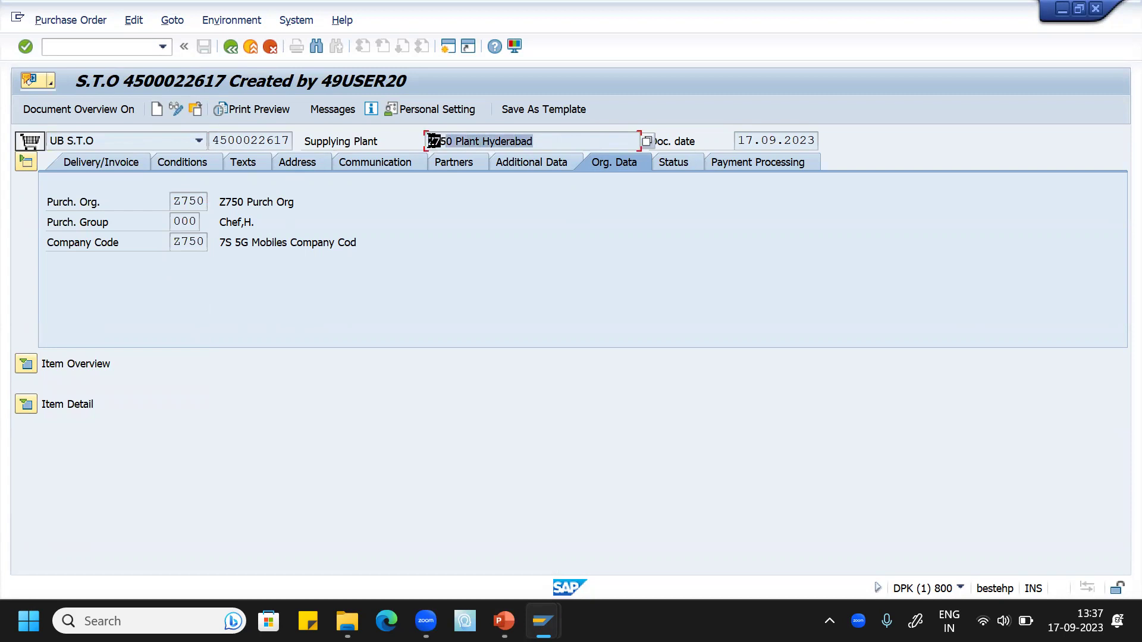
click(381, 178)
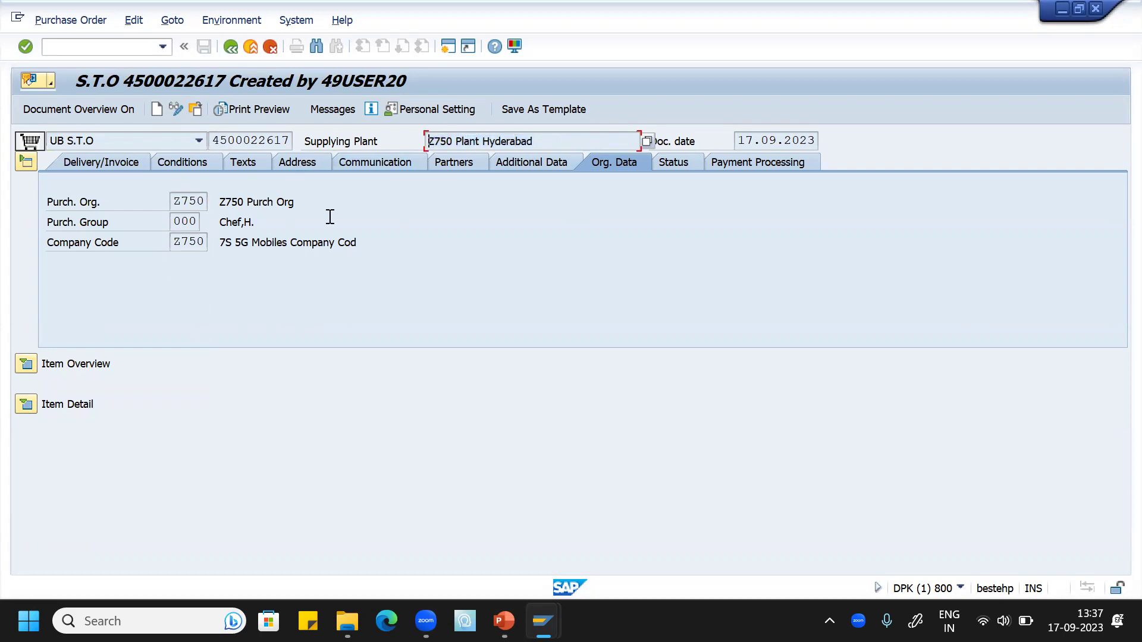
Review the stock transport order's item line, including receiving plant and storage location, and open the item details.
click(26, 365)
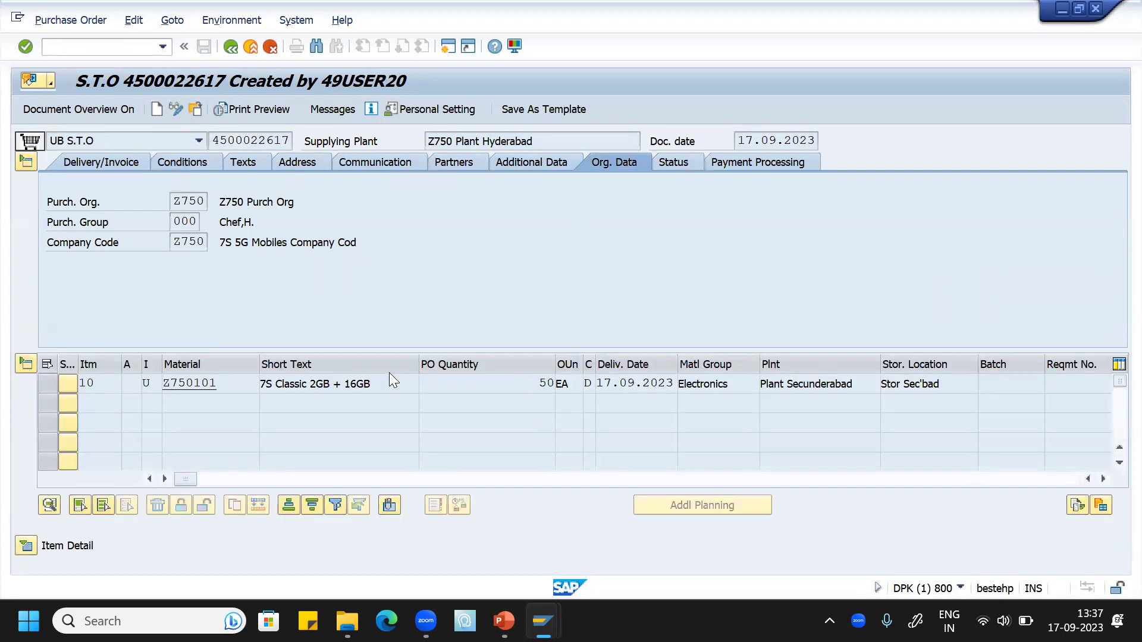
click(25, 160)
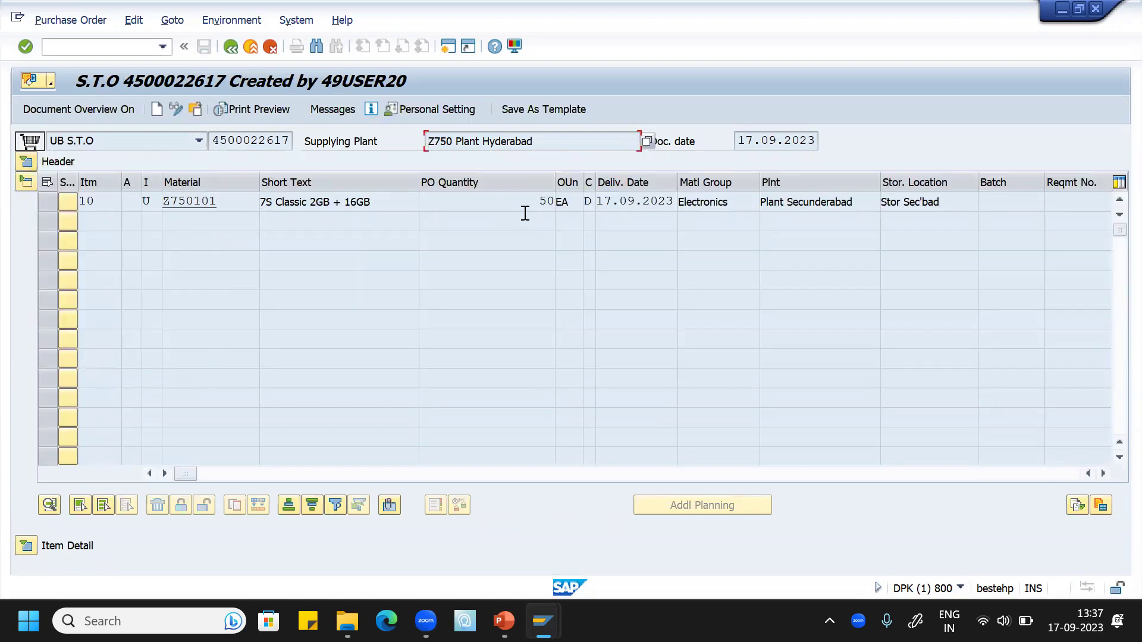
click(950, 202)
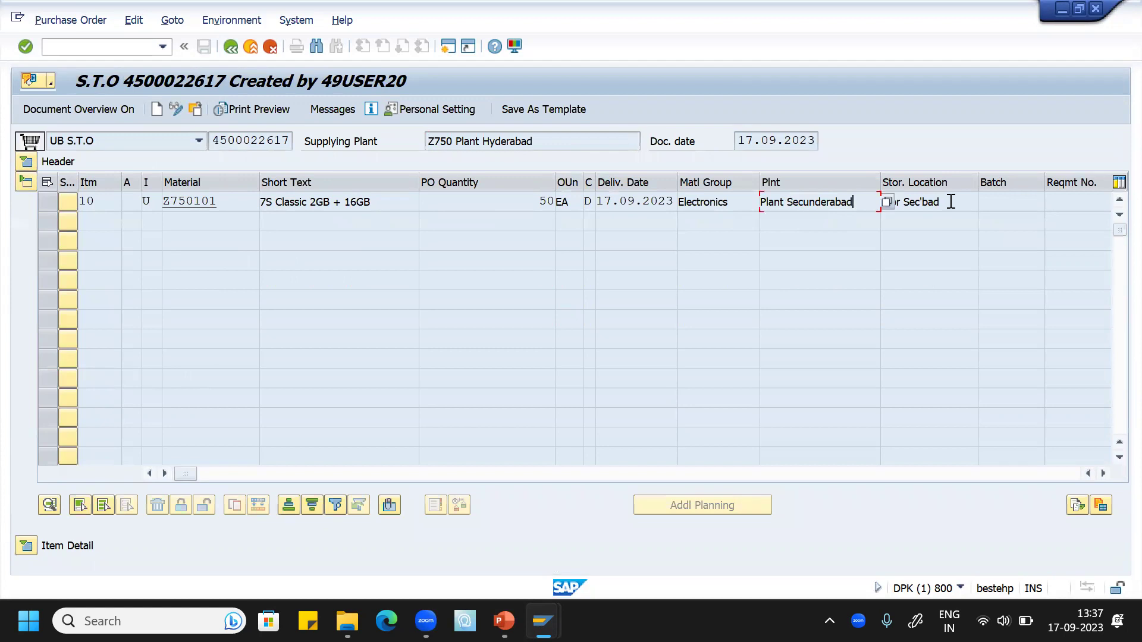
click(28, 186)
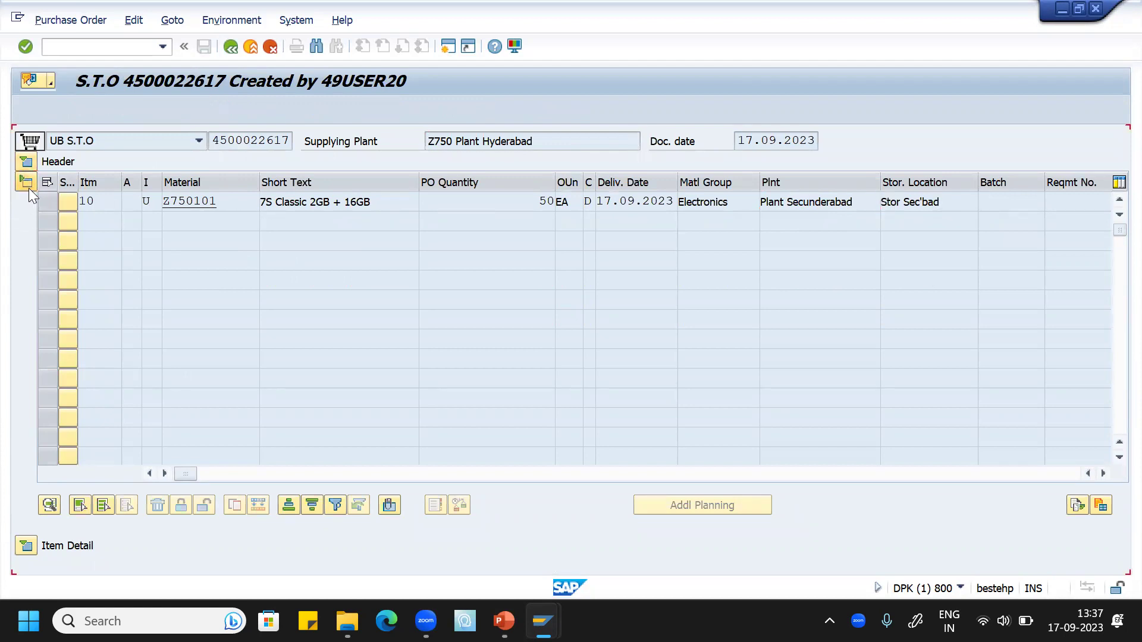
click(26, 223)
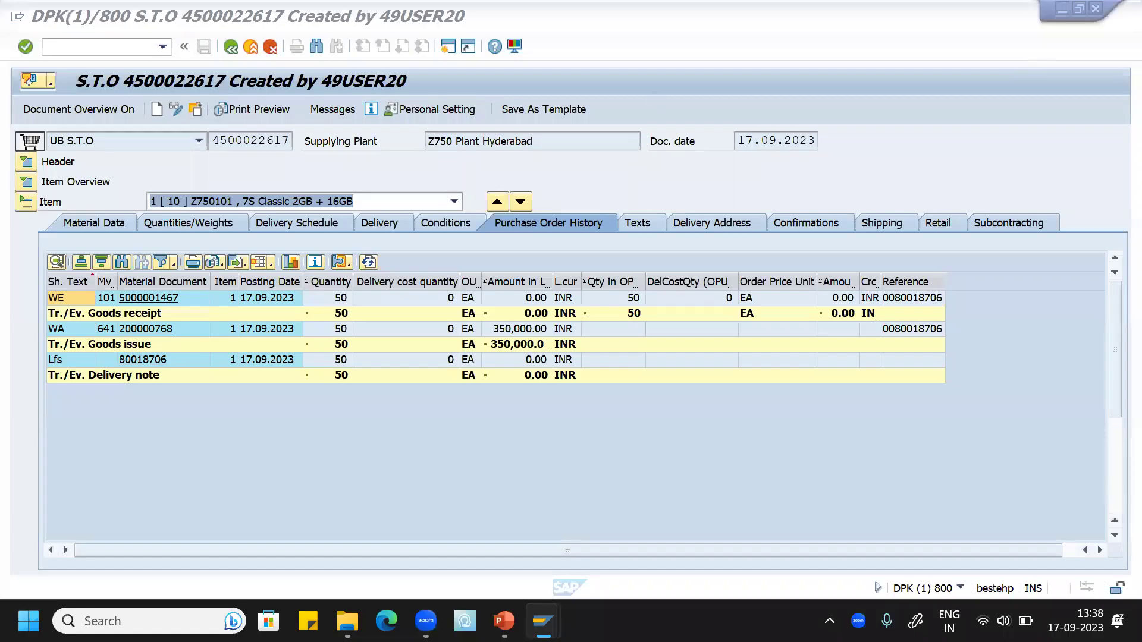
click(430, 223)
click(428, 223)
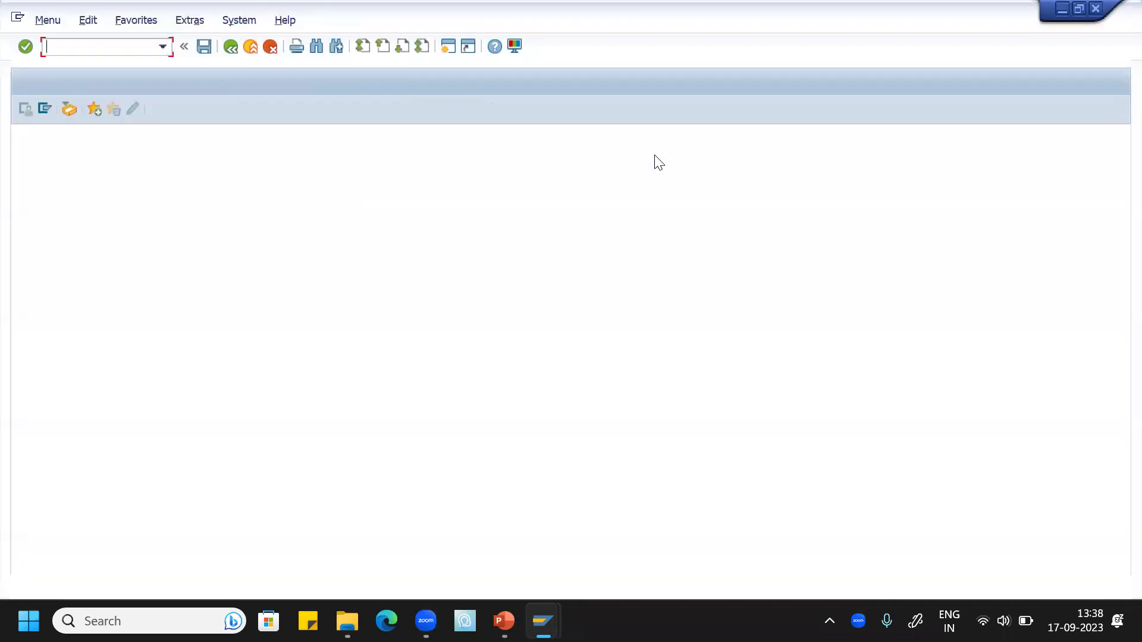
Run transaction SPRO in a new session and display the SAP Reference IMG.
text(spro)
key(Return)
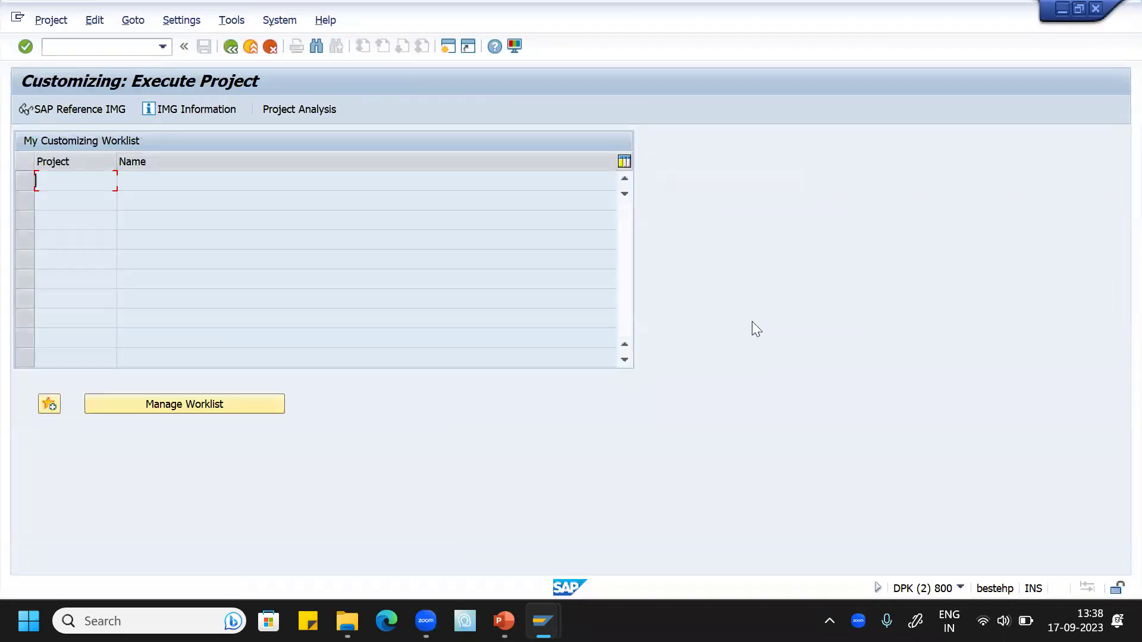
click(92, 111)
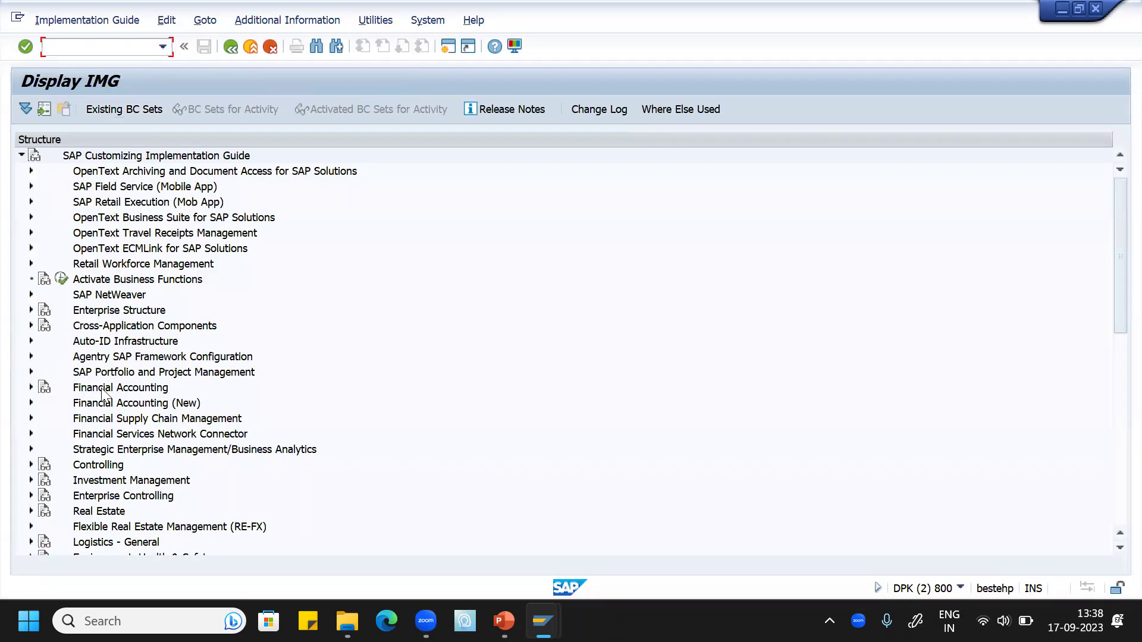
Expand the IMG structure through Materials Management, Purchasing and Purchase Order down to the Set up Stock Transport Order activities.
scroll(102, 393, down, 4)
click(30, 434)
scroll(249, 400, down, 3)
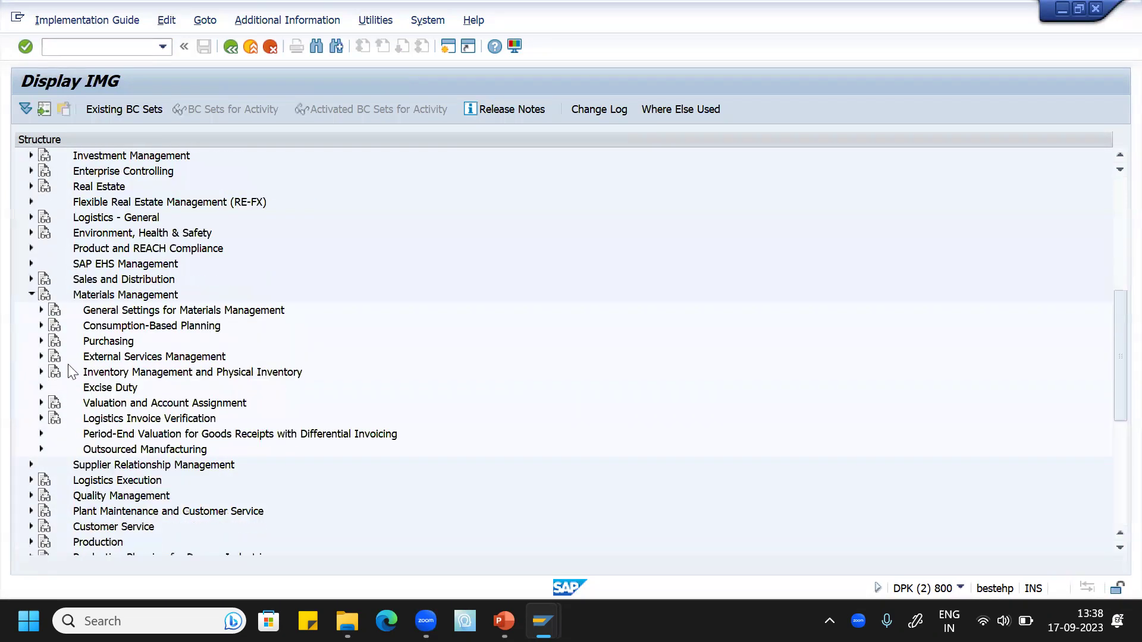
click(41, 341)
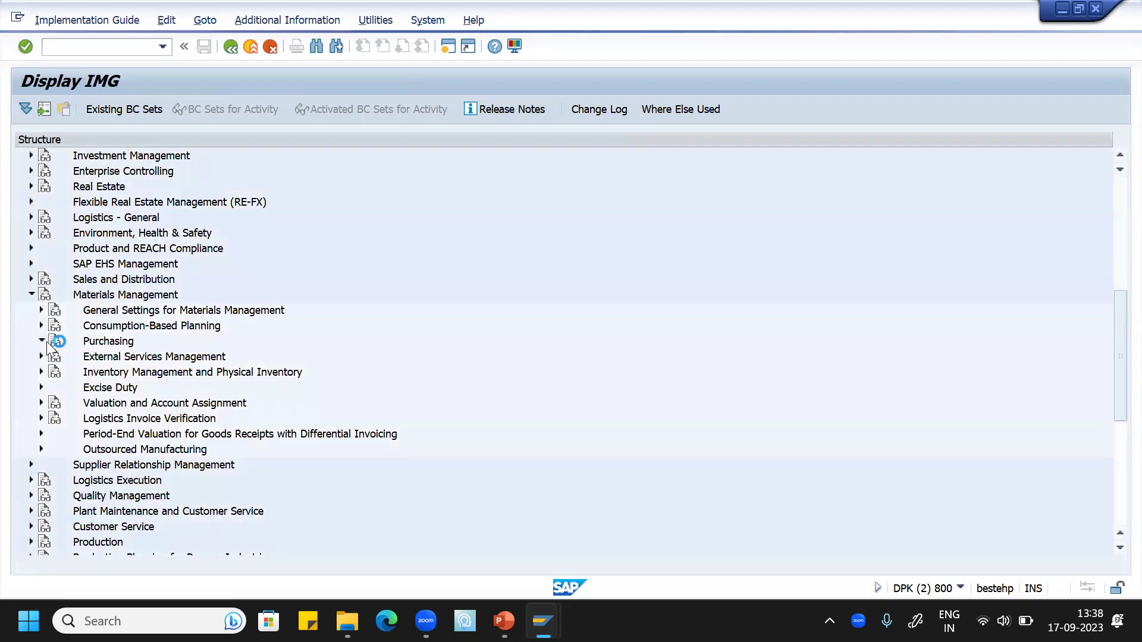
scroll(165, 335, down, 1)
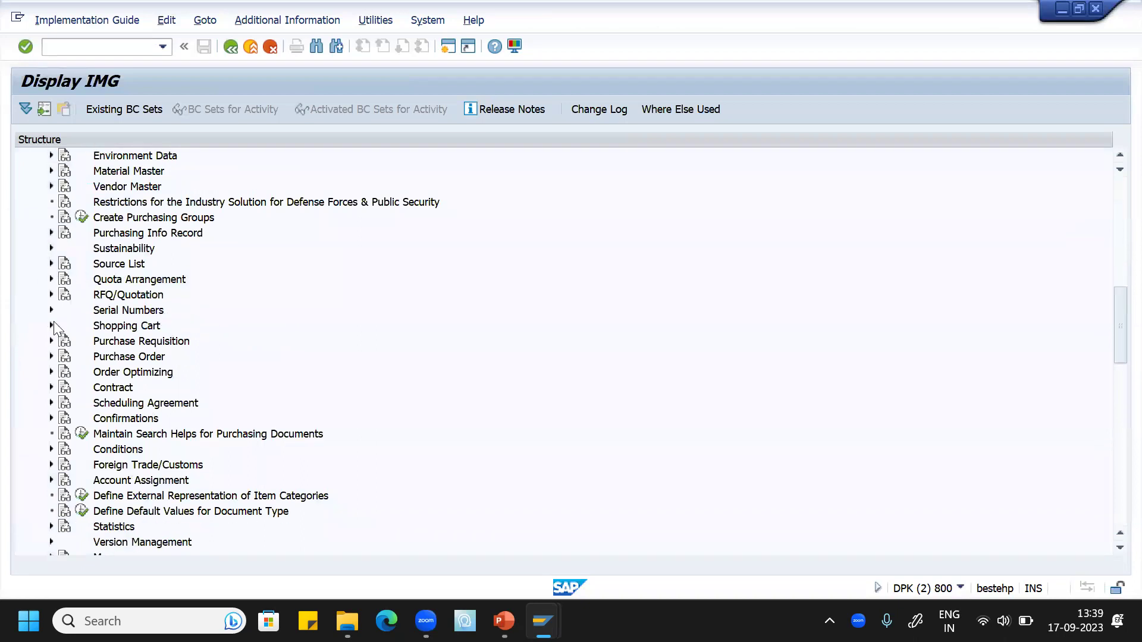
click(51, 356)
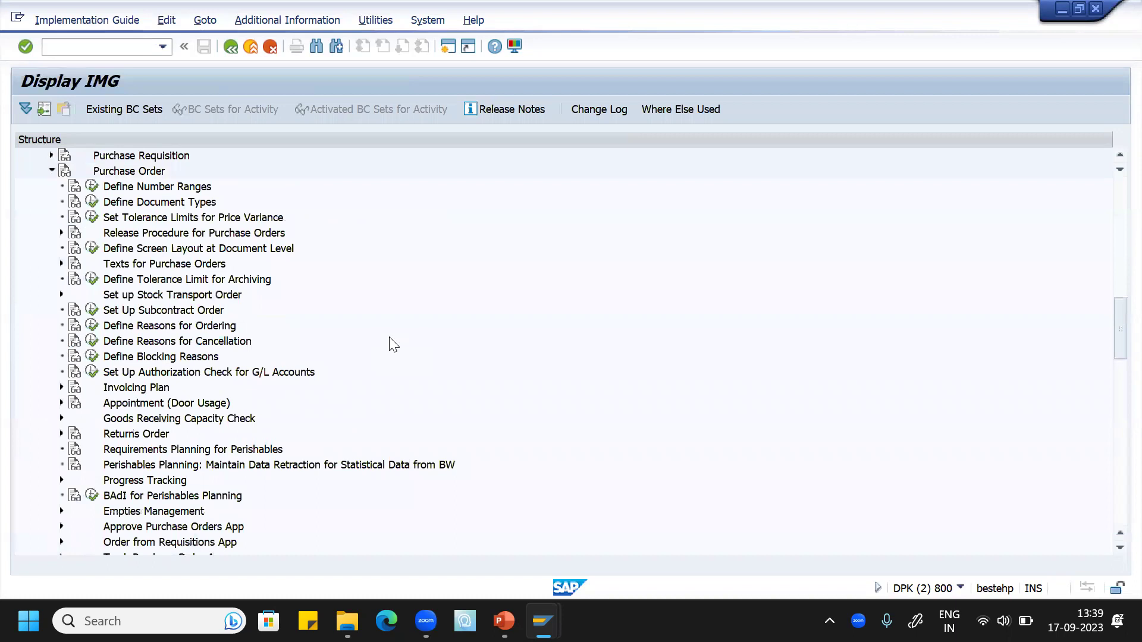
scroll(386, 343, down, 2)
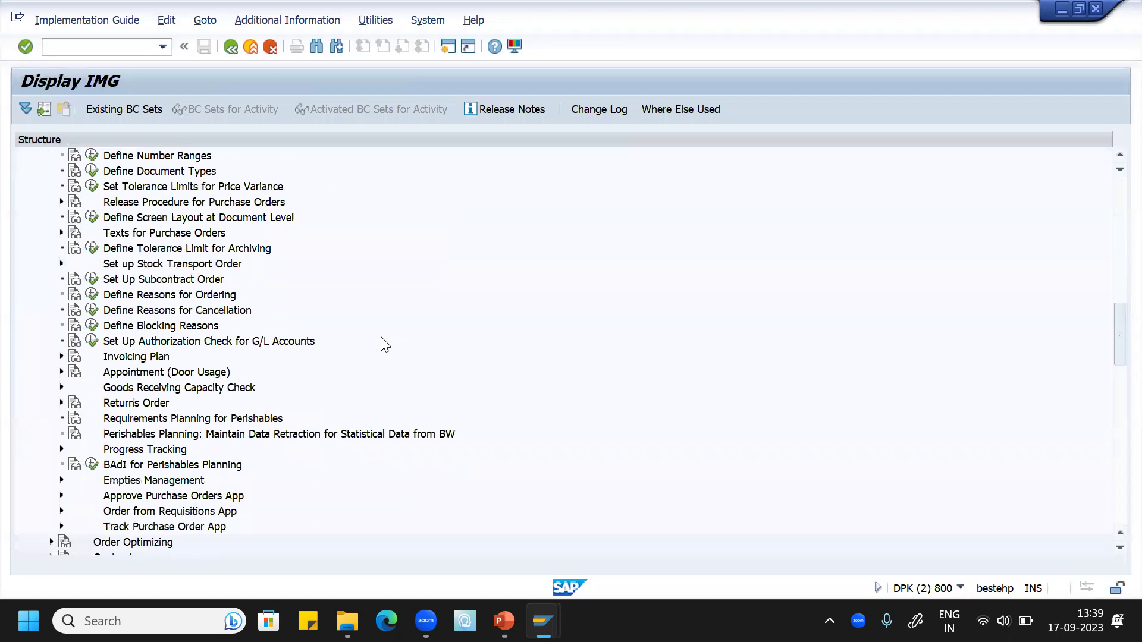
click(62, 263)
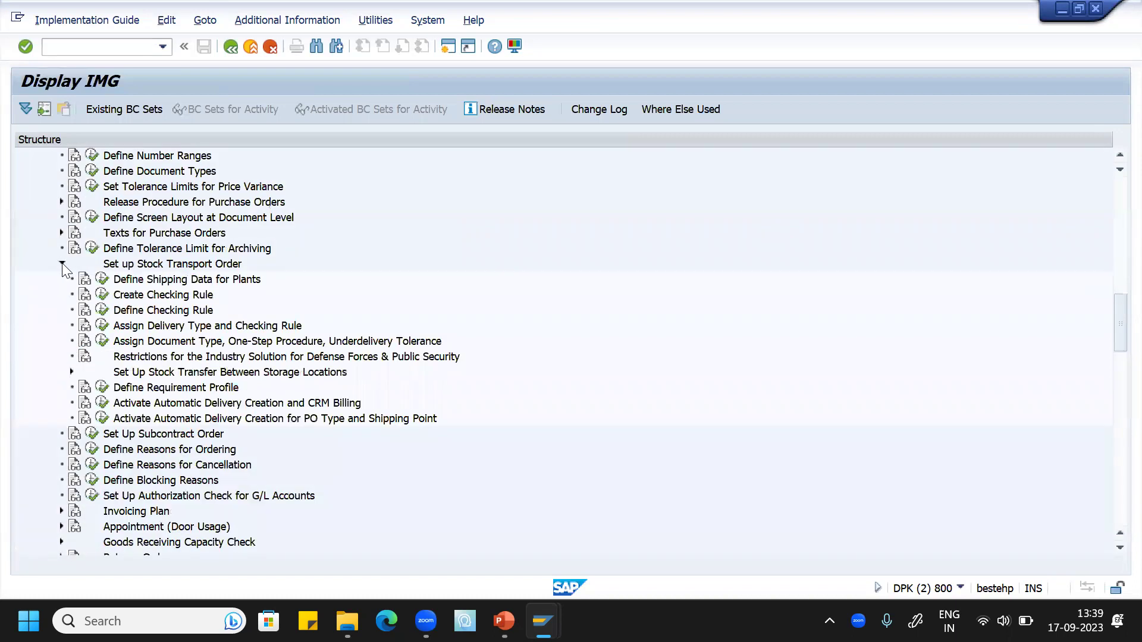
scroll(357, 300, down, 2)
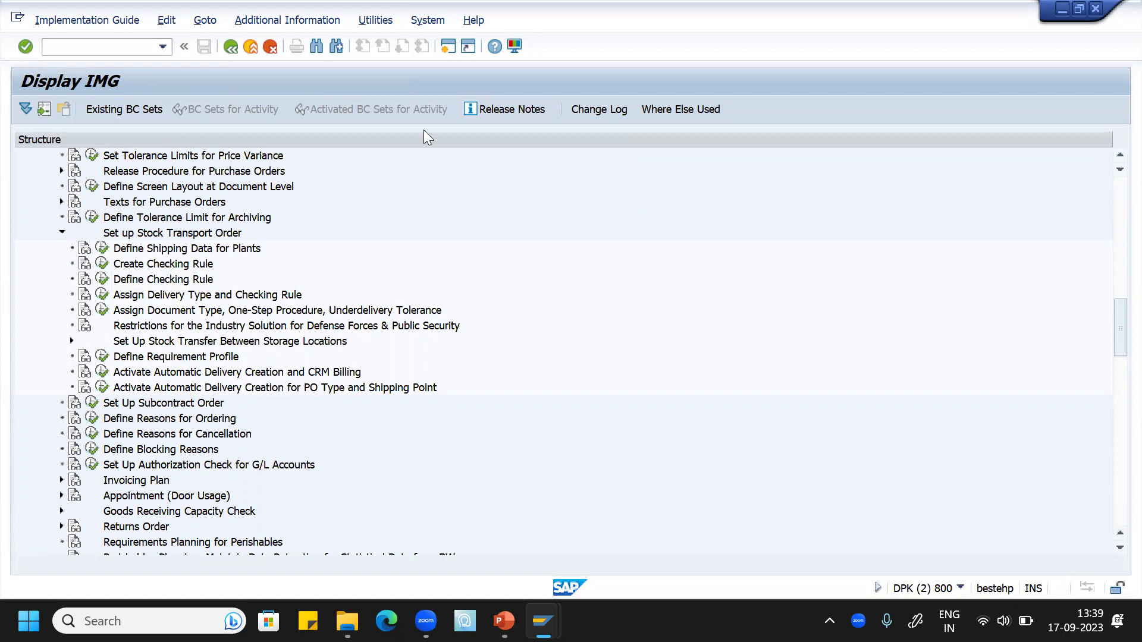
Open the Define Shipping Data for Plants activity and position the plant list at Z750.
click(105, 244)
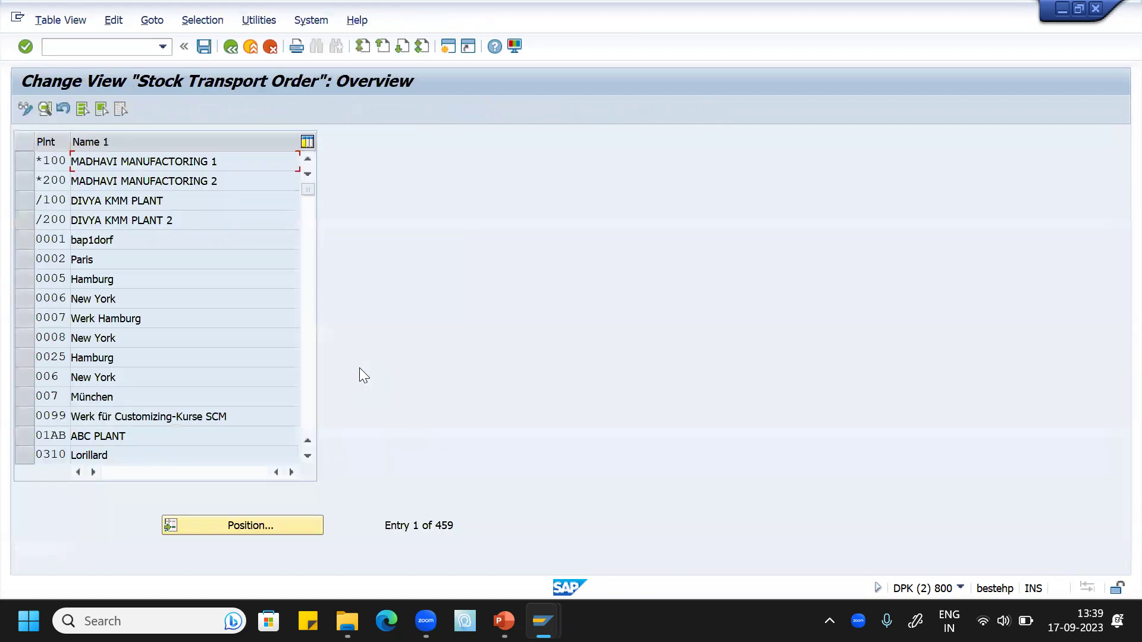
click(288, 524)
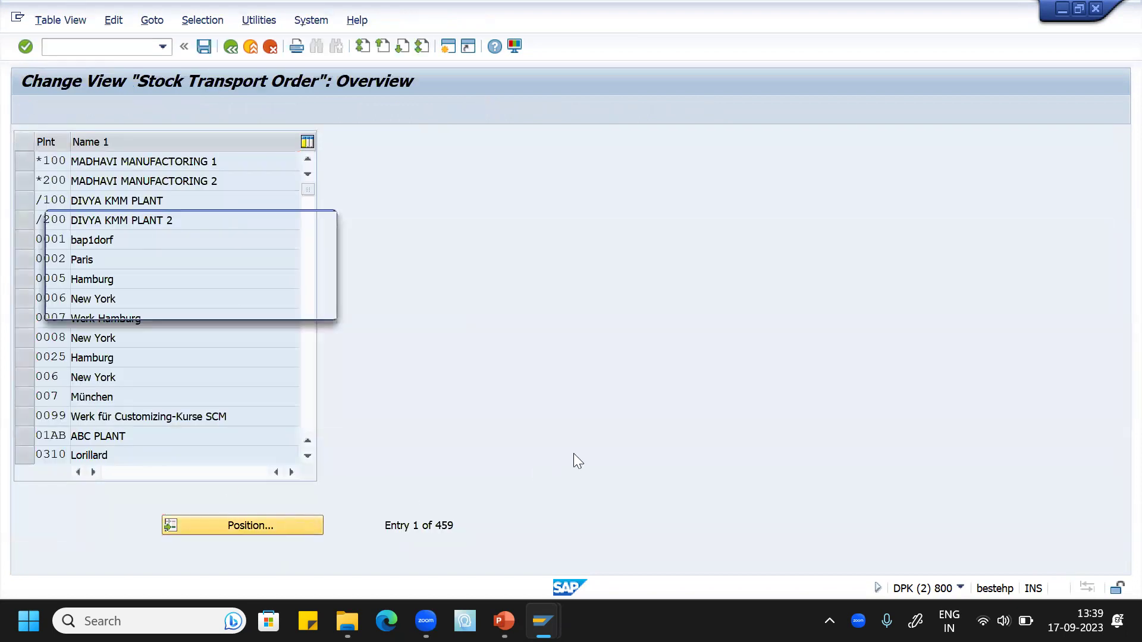
text(z750)
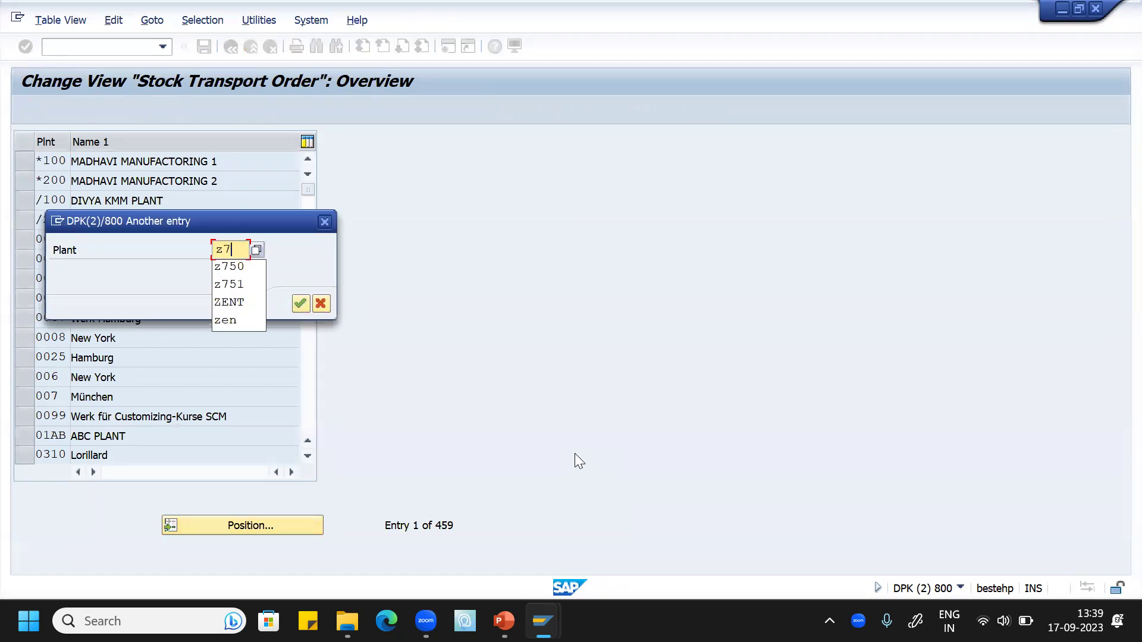
key(Return)
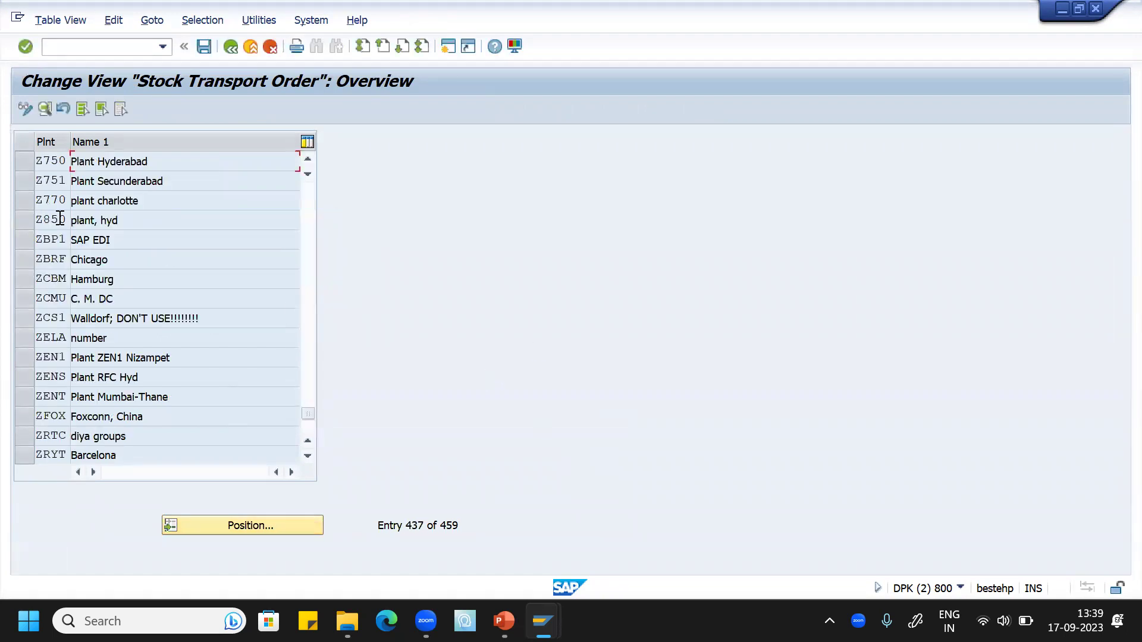
Select plants Z750 and Z751 and display the stock transport order details of plant Z750.
click(21, 160)
shift+click(23, 180)
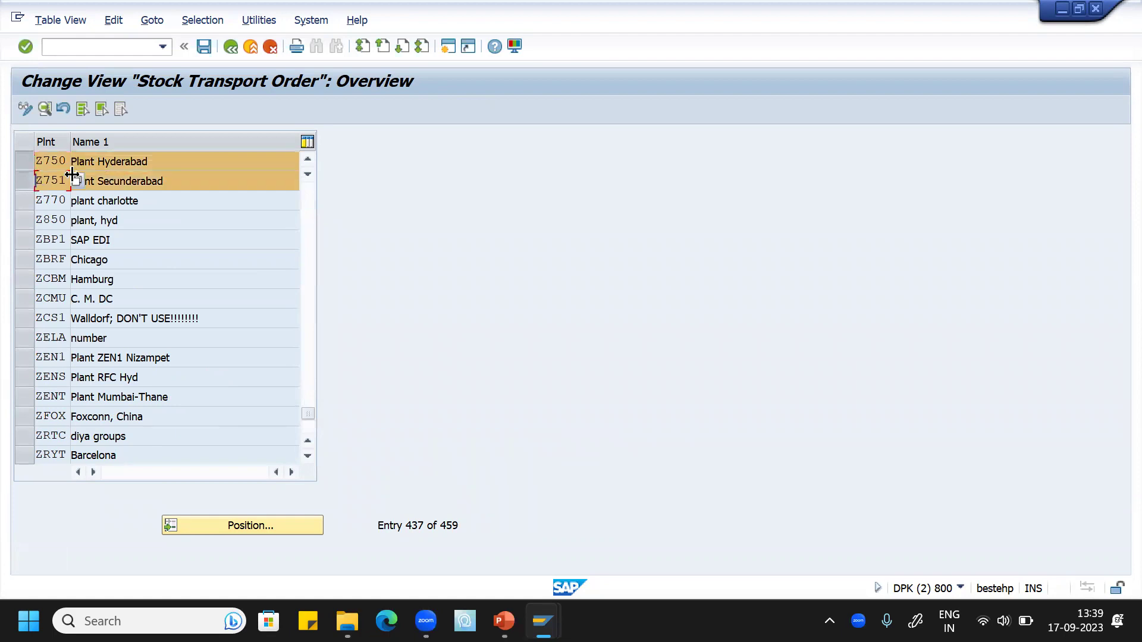
click(168, 161)
click(46, 108)
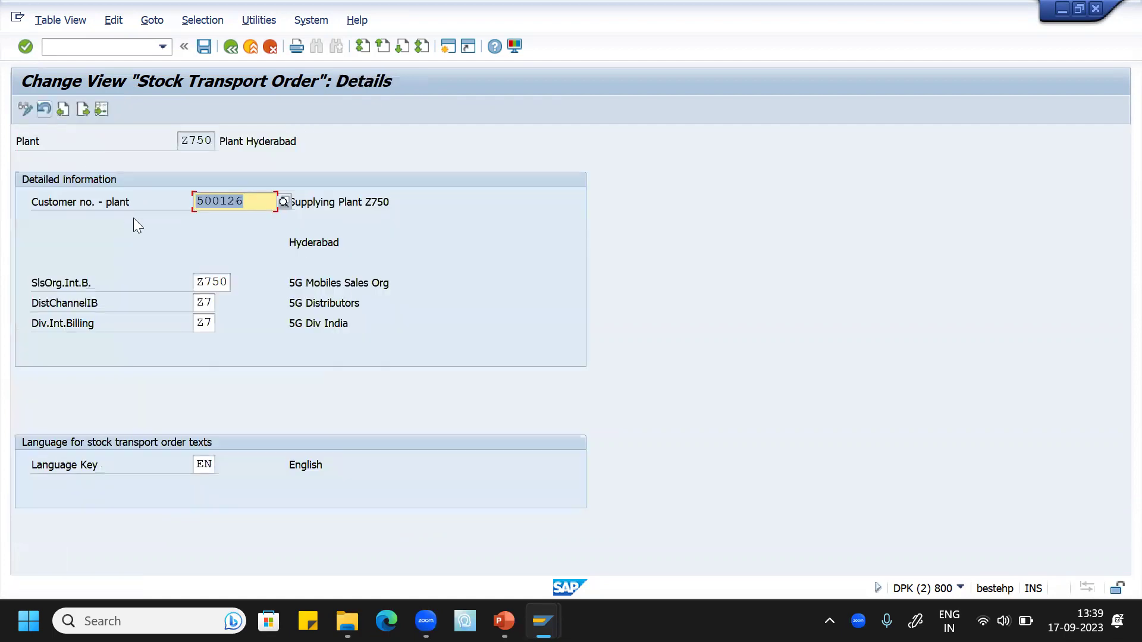
Check the customer number assigned to plant Z750 and run transaction XD03 in a new session.
click(262, 200)
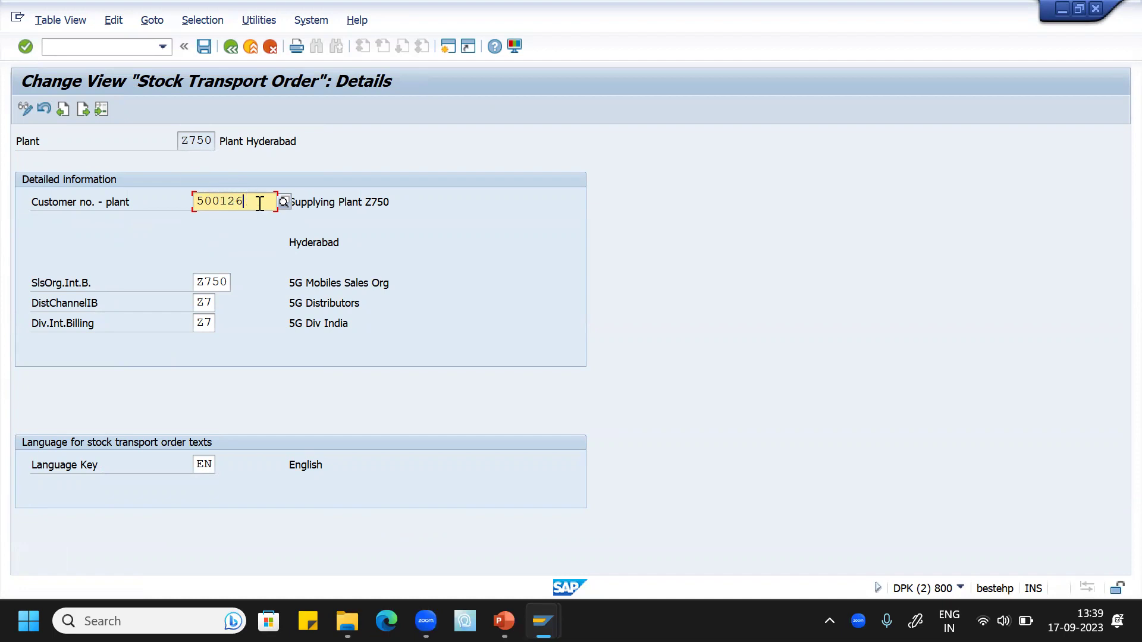
click(196, 201)
click(449, 47)
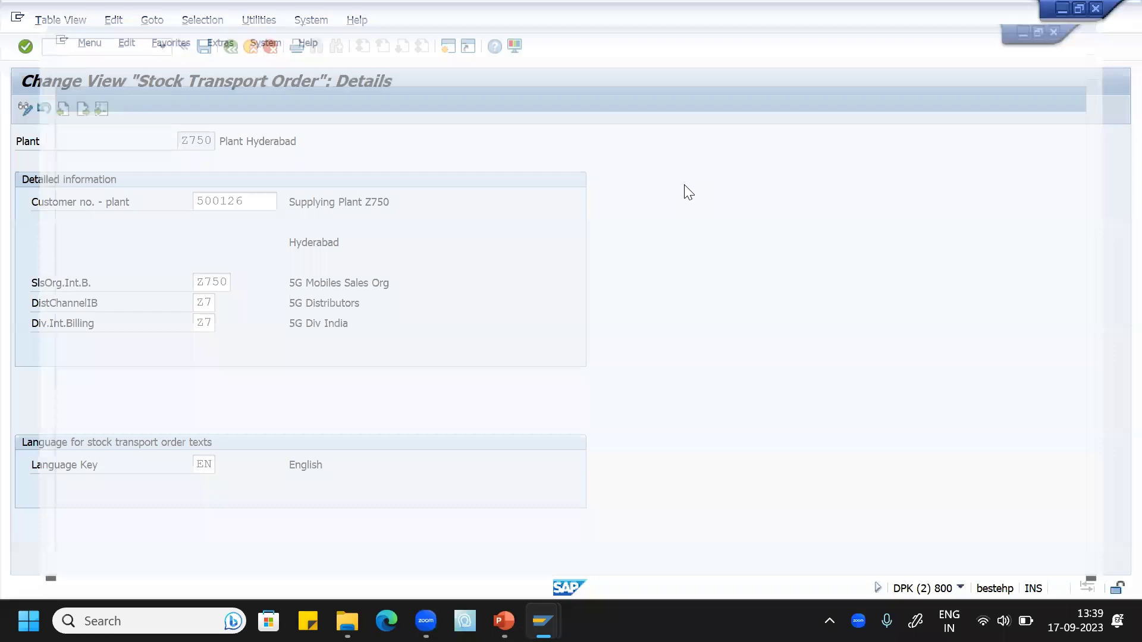
text(xd03)
key(Return)
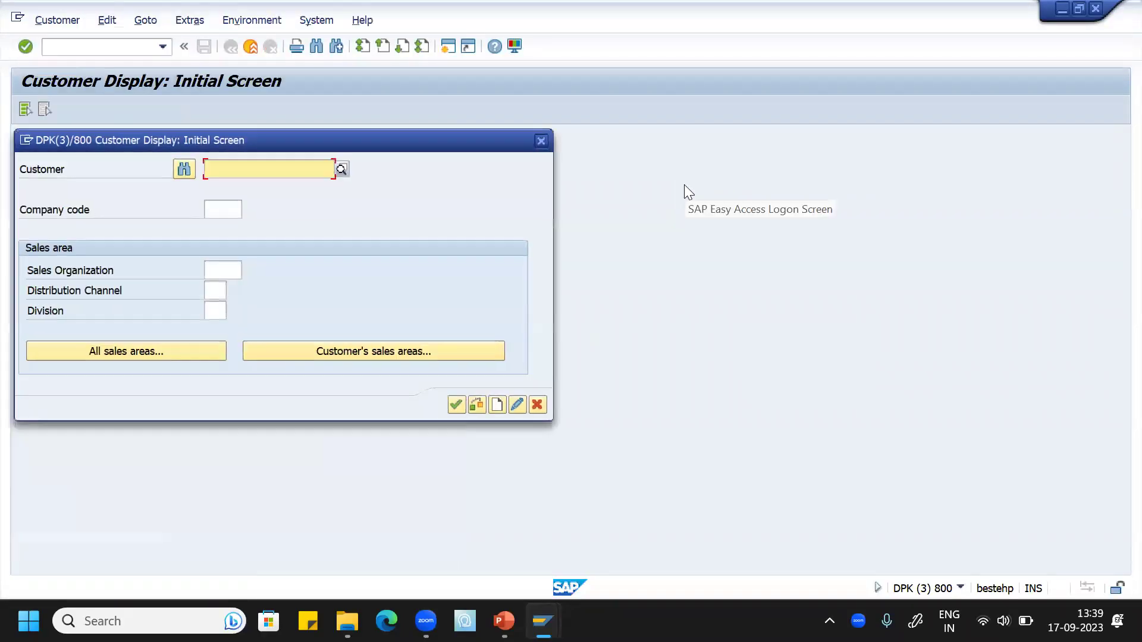
Enter the customer number assigned to plant Z750 and company code Z750 for the customer display.
text(500126)
key(Return)
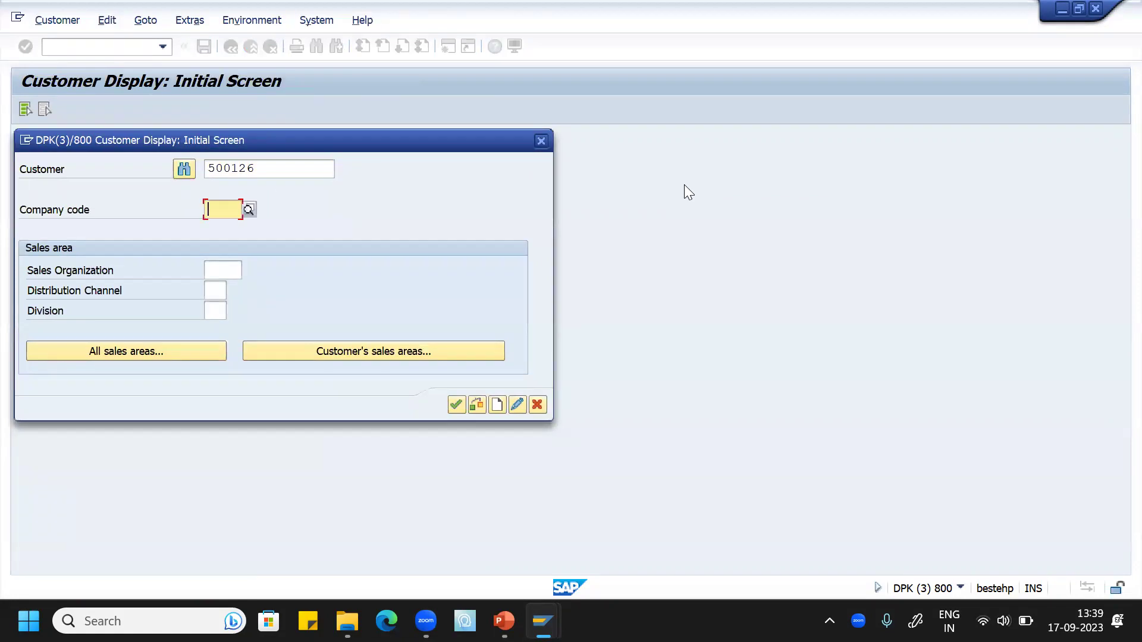
text(410)
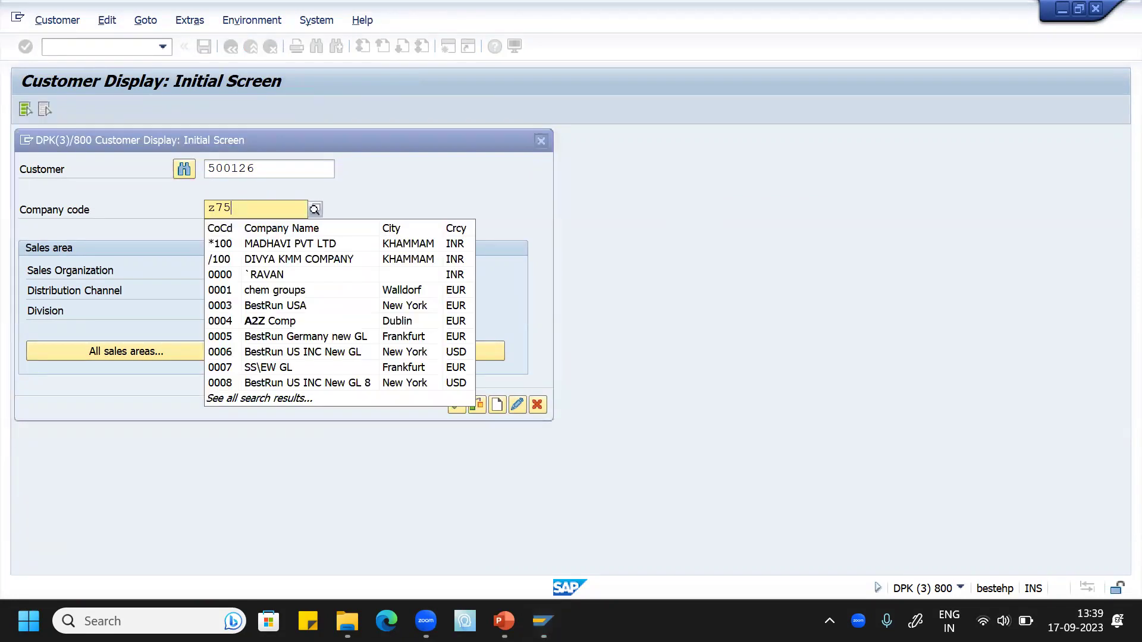
key(BackSpace)
key(BackSpace)
key(BackSpace)
text(z750)
key(Tab)
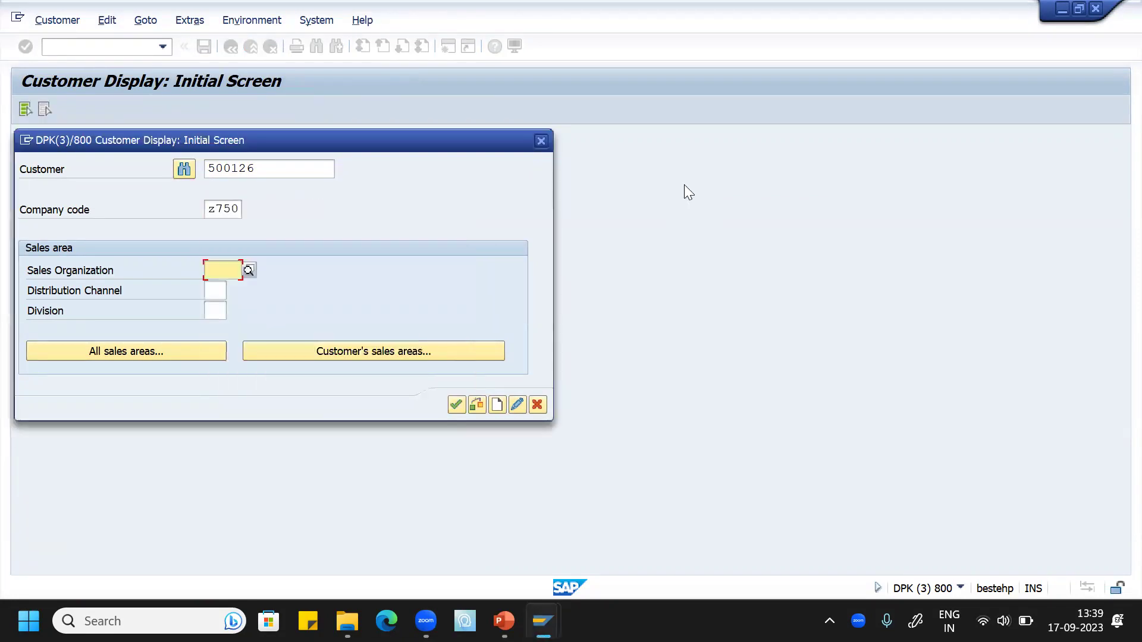
Check the sales areas maintained for the customer and display the general data of the supplying plant's customer master.
click(390, 351)
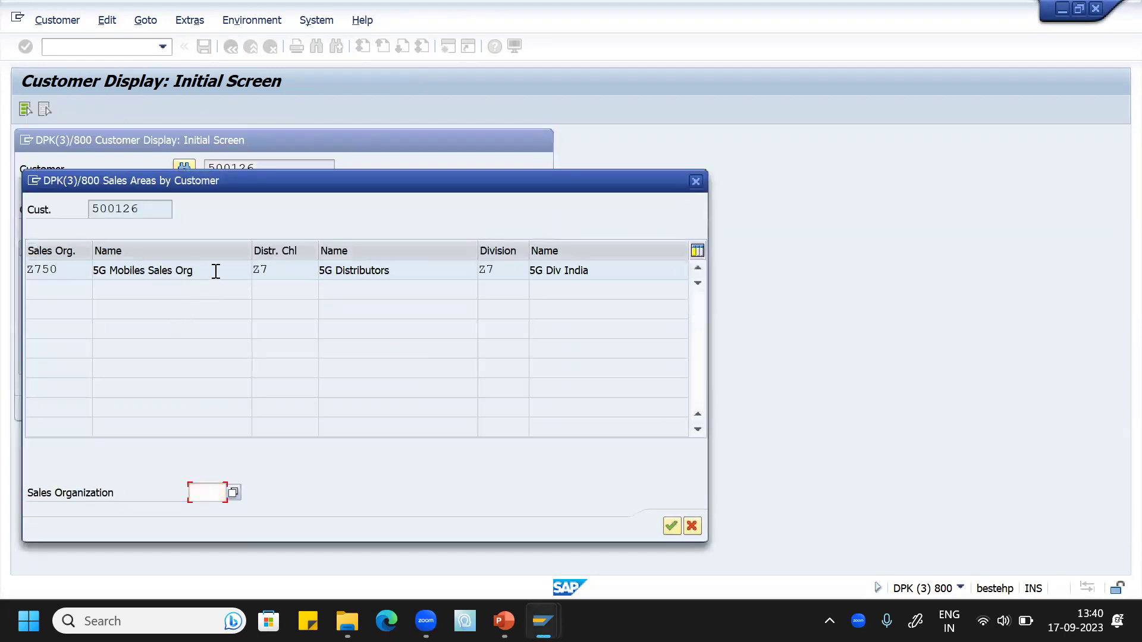
key(Escape)
click(456, 402)
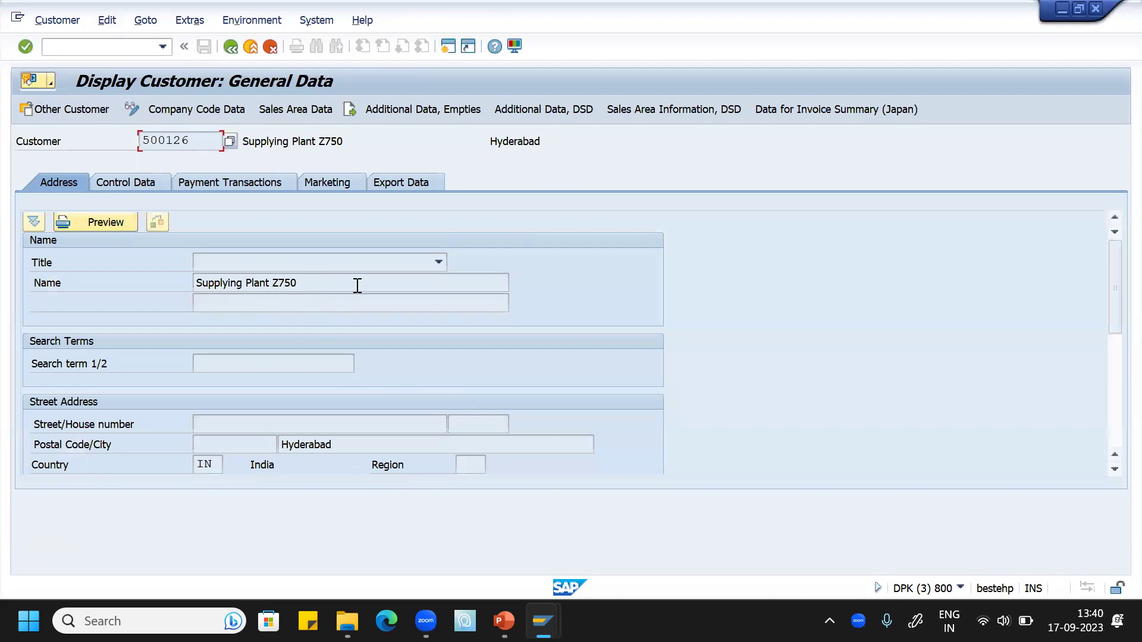
click(202, 142)
drag(202, 141, 141, 141)
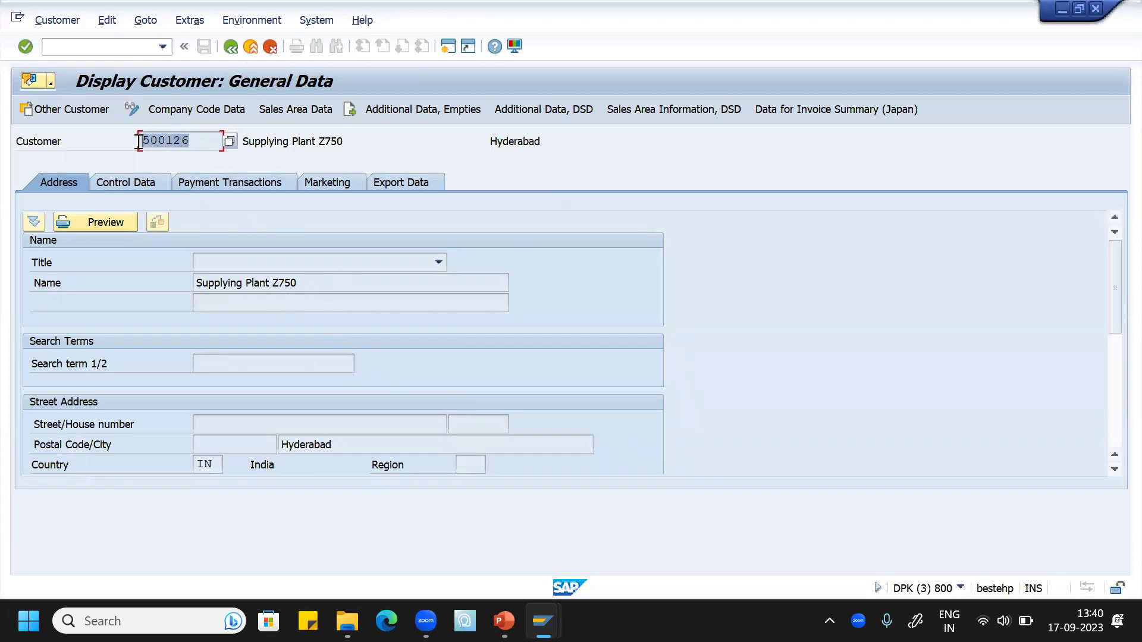
Switch the display to the customer master of receiving plant Z751, keeping the same company code and sales area.
click(90, 115)
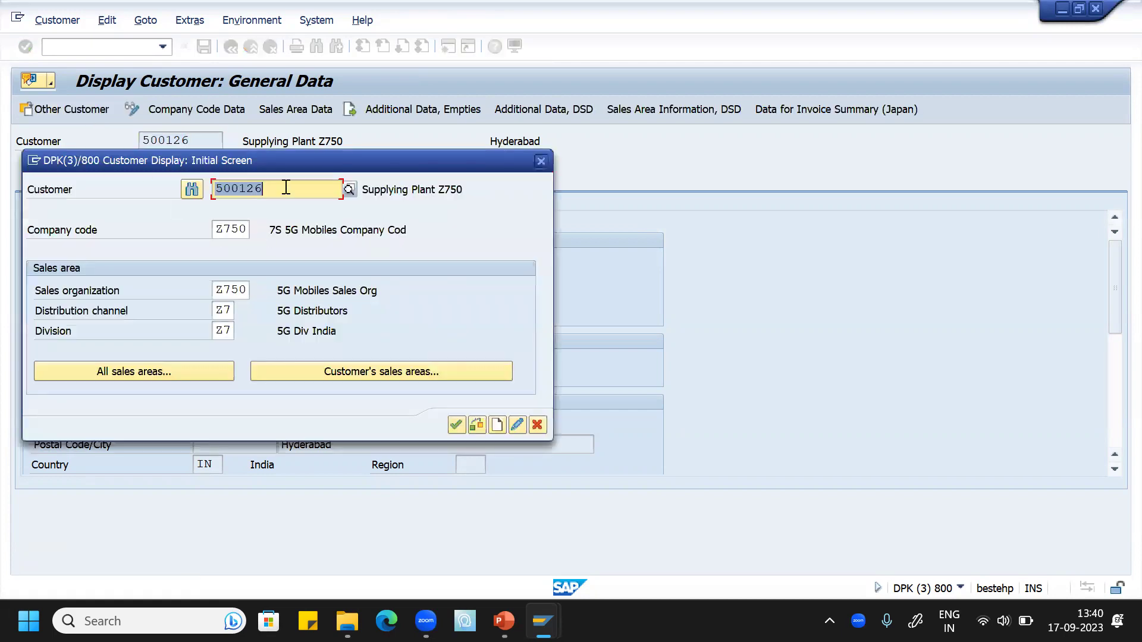
click(286, 186)
key(BackSpace)
text(7)
key(Return)
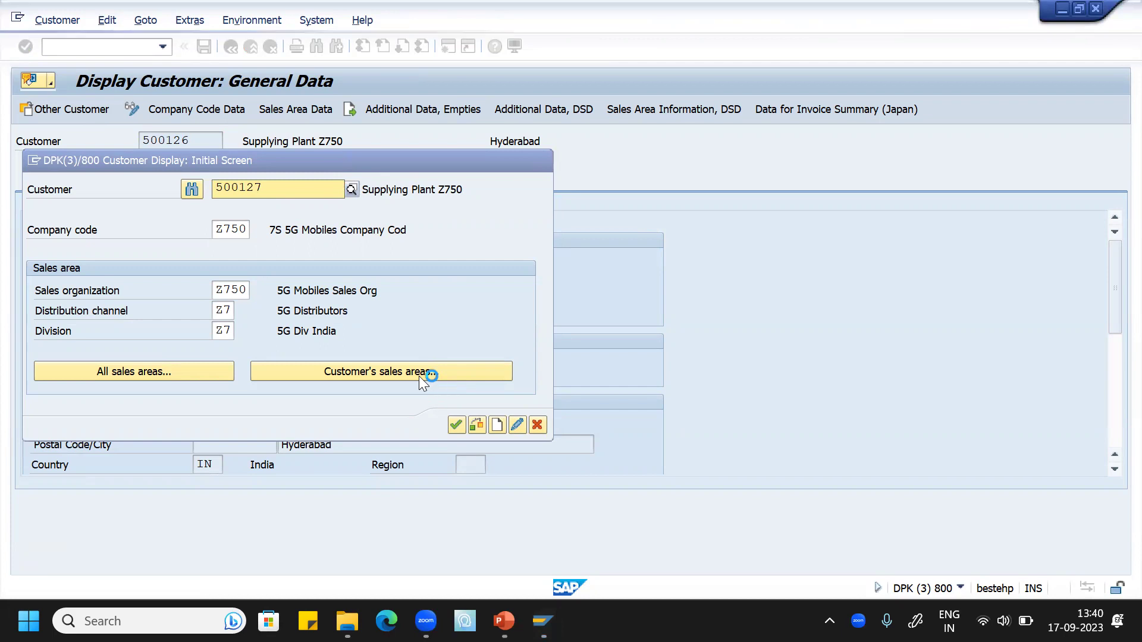
click(458, 425)
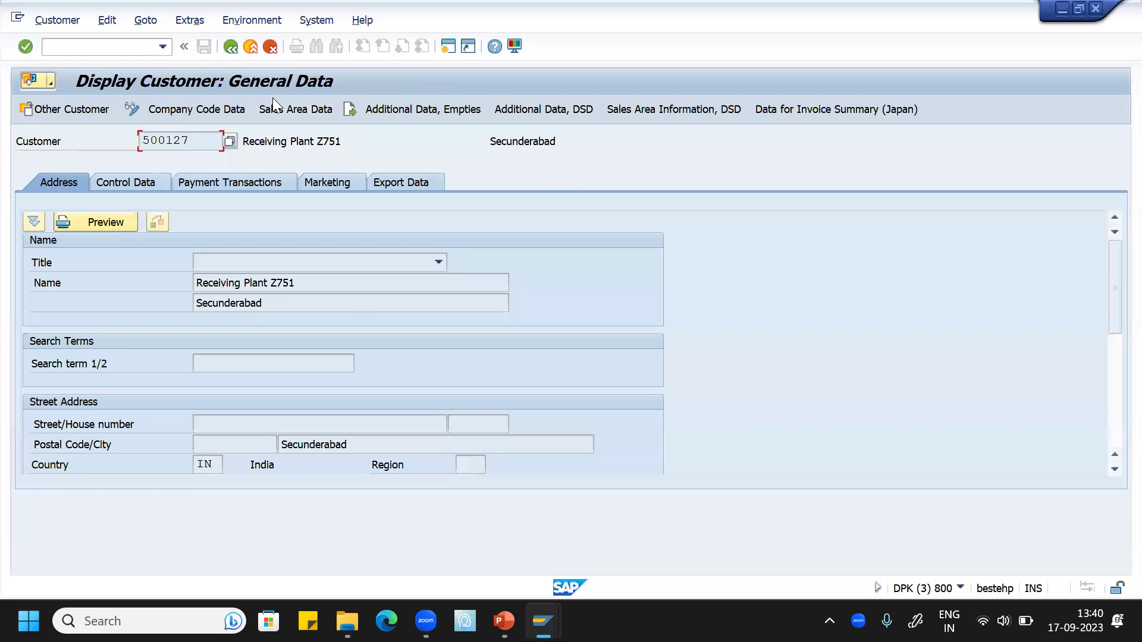
Leave the customer display and return from plant Z750's stock transport order details in the other session to the IMG structure.
click(227, 49)
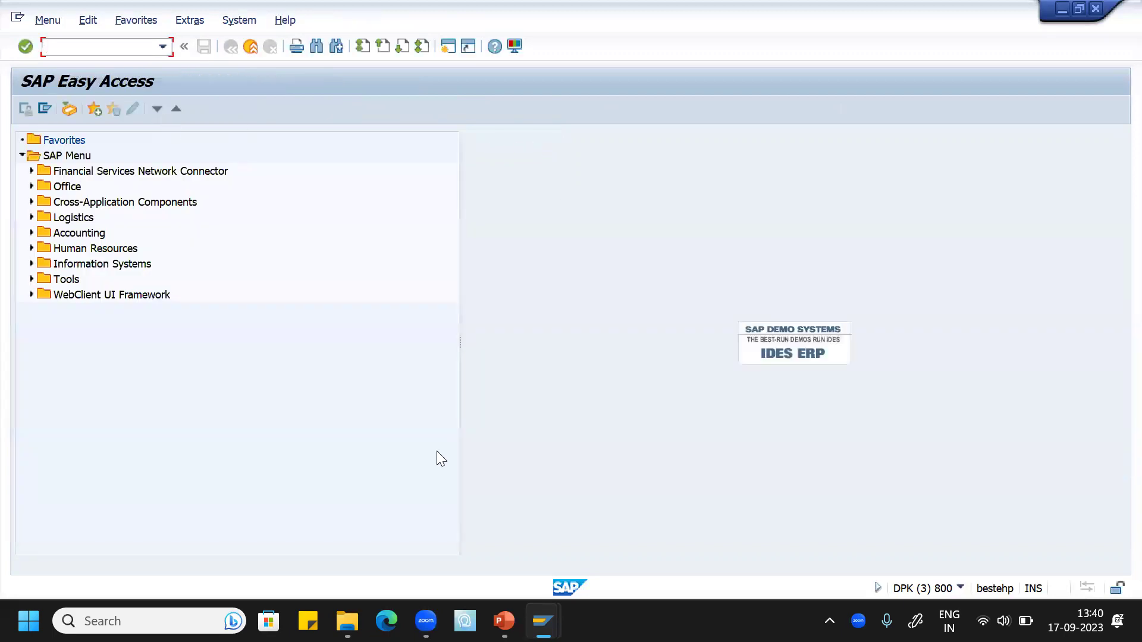
mouse_move(543, 621)
click(586, 557)
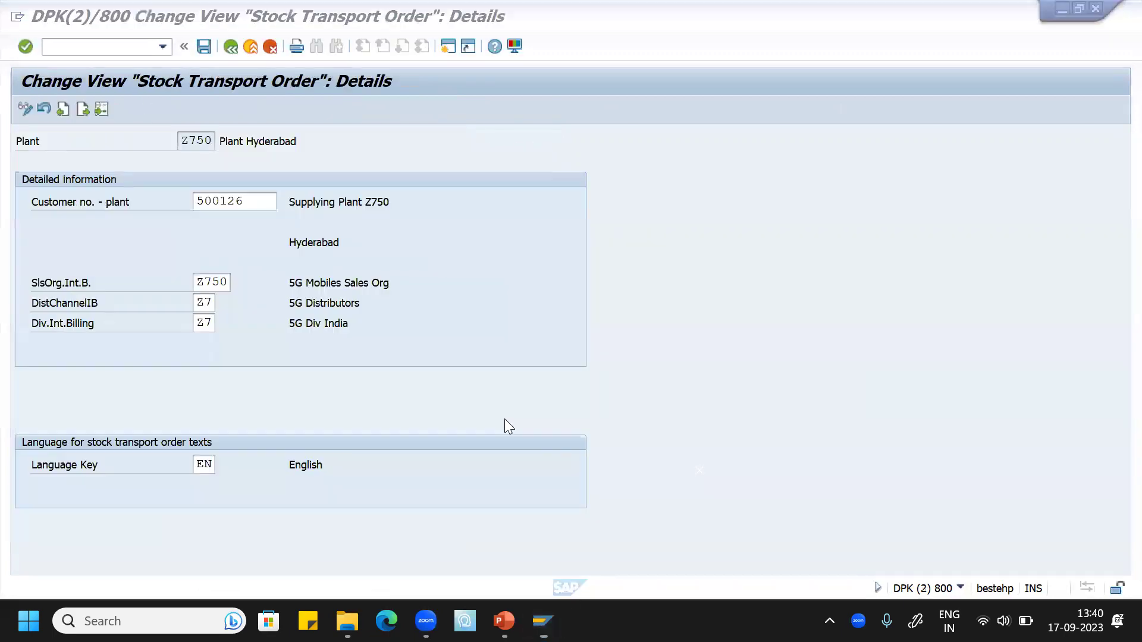
click(230, 46)
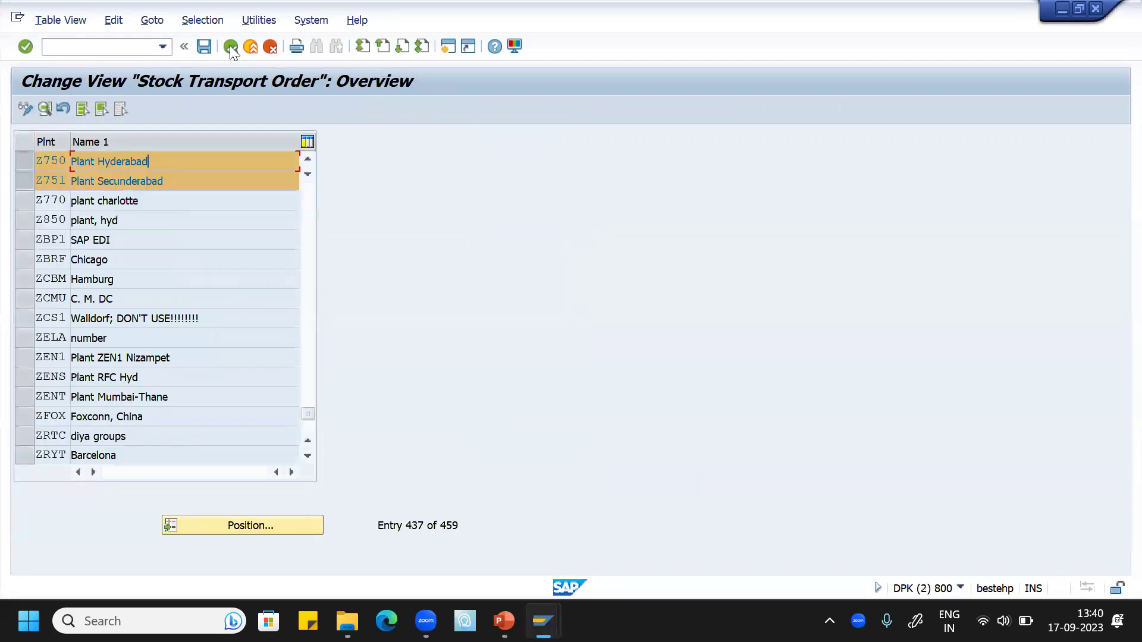
click(36, 178)
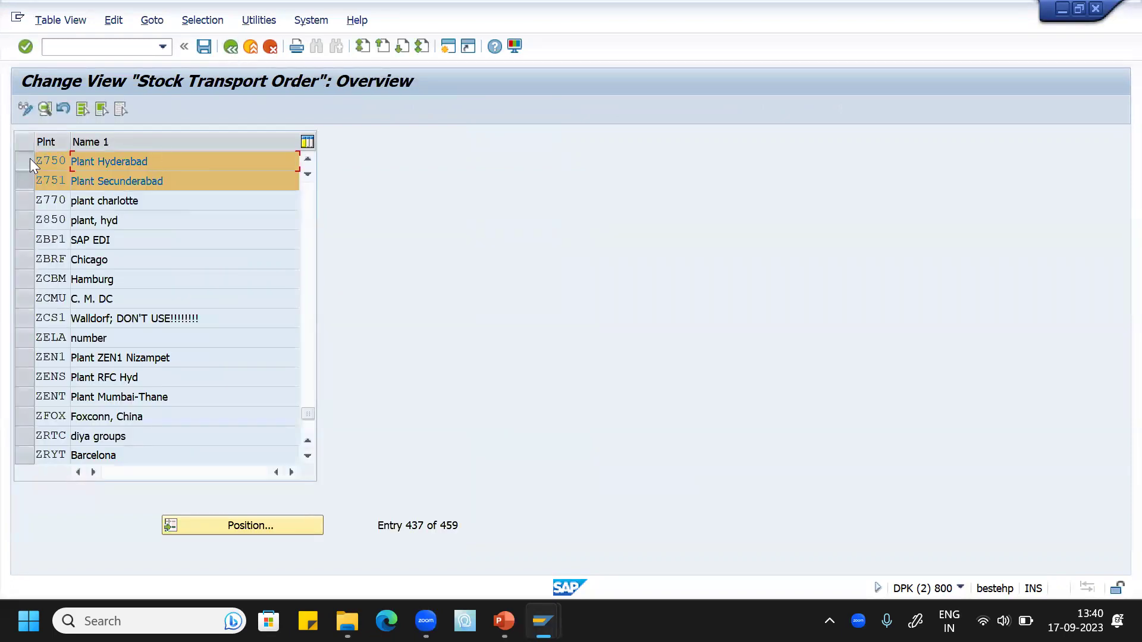
click(234, 45)
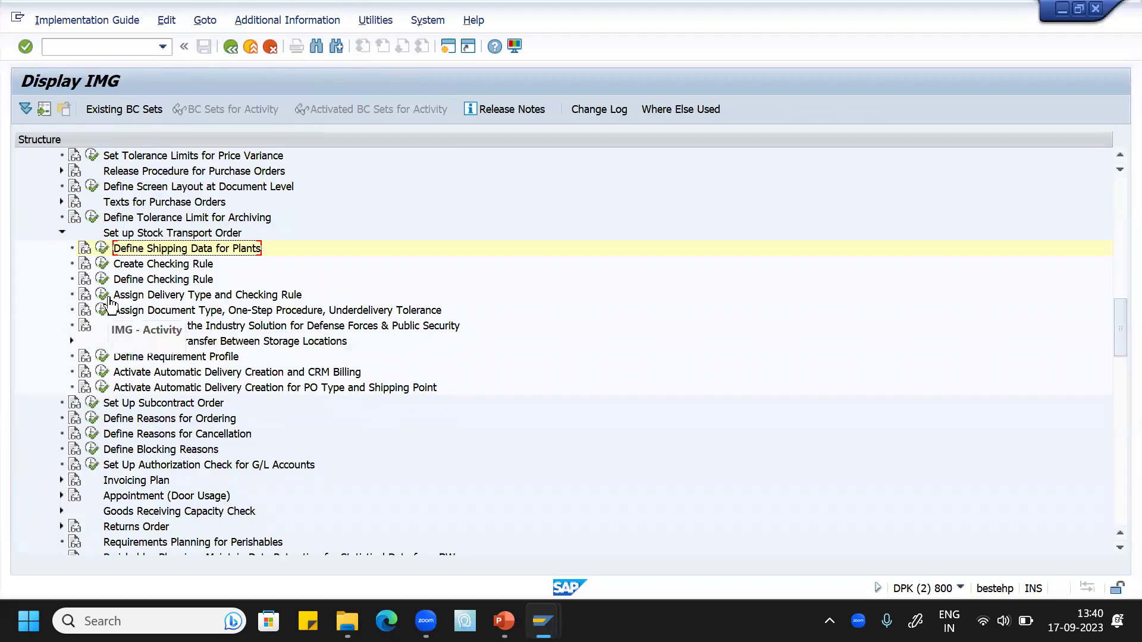
Review the Create Checking Rule activity, including rule B for SD delivery, and return to the IMG structure.
click(102, 264)
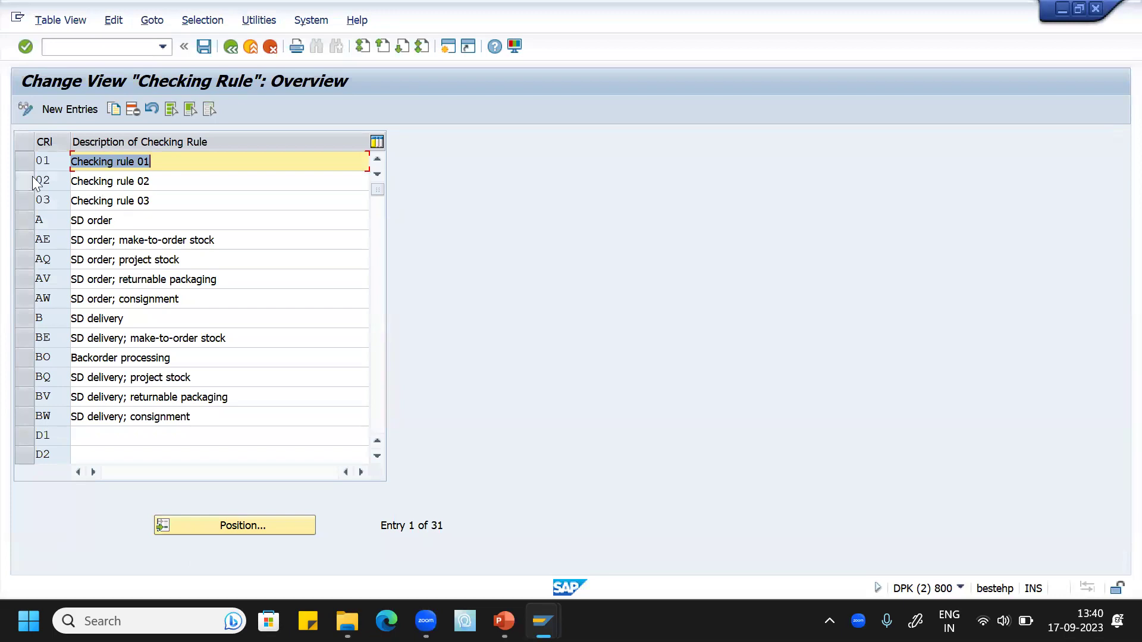
click(164, 180)
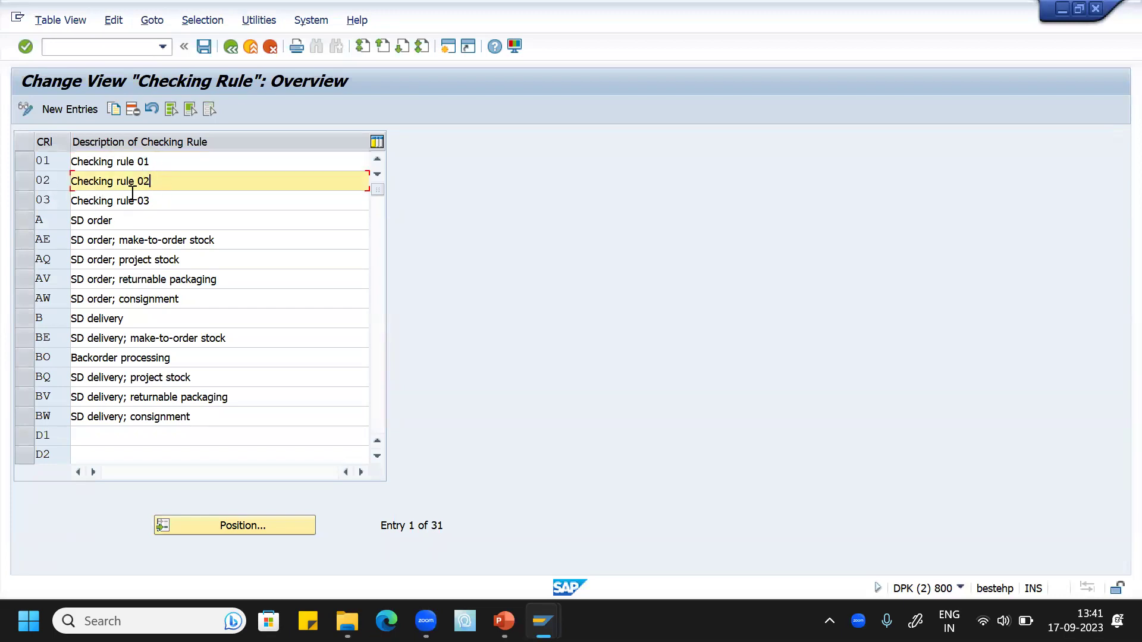
click(26, 320)
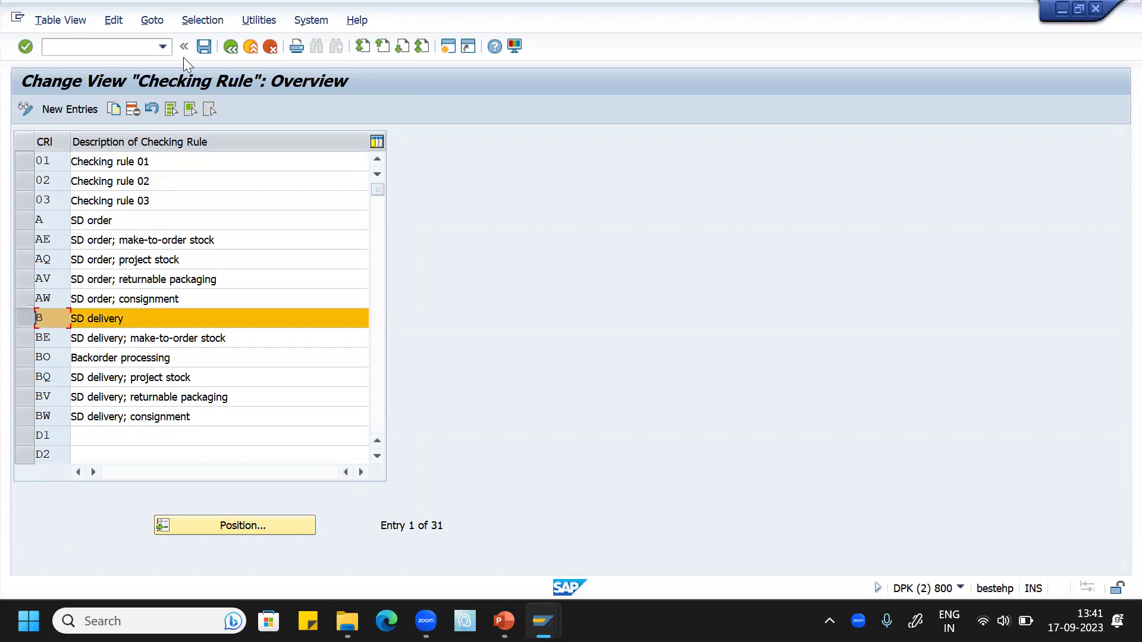
click(232, 46)
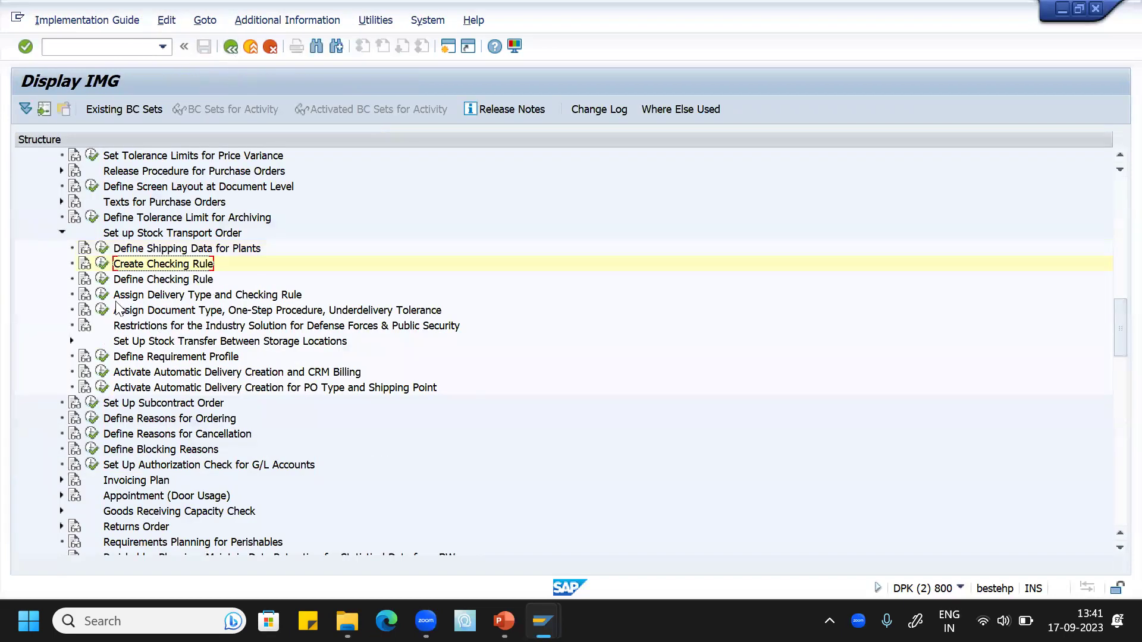
Review the Define Checking Rule activity for availability check 01 with rules A and B, and return to the IMG structure.
click(101, 280)
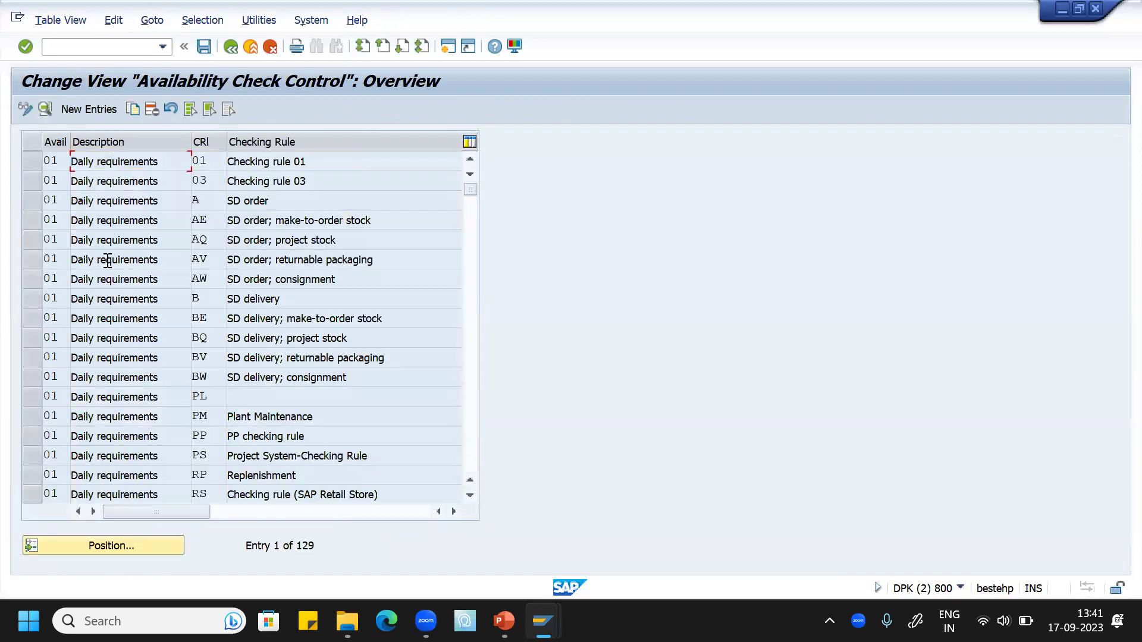
click(36, 203)
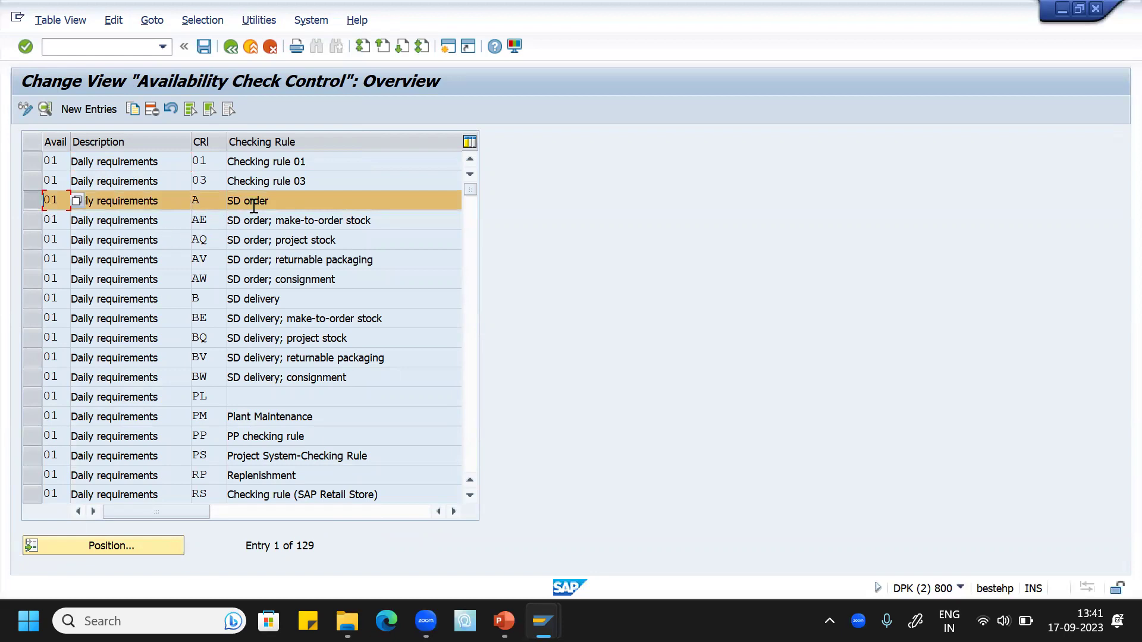
click(32, 301)
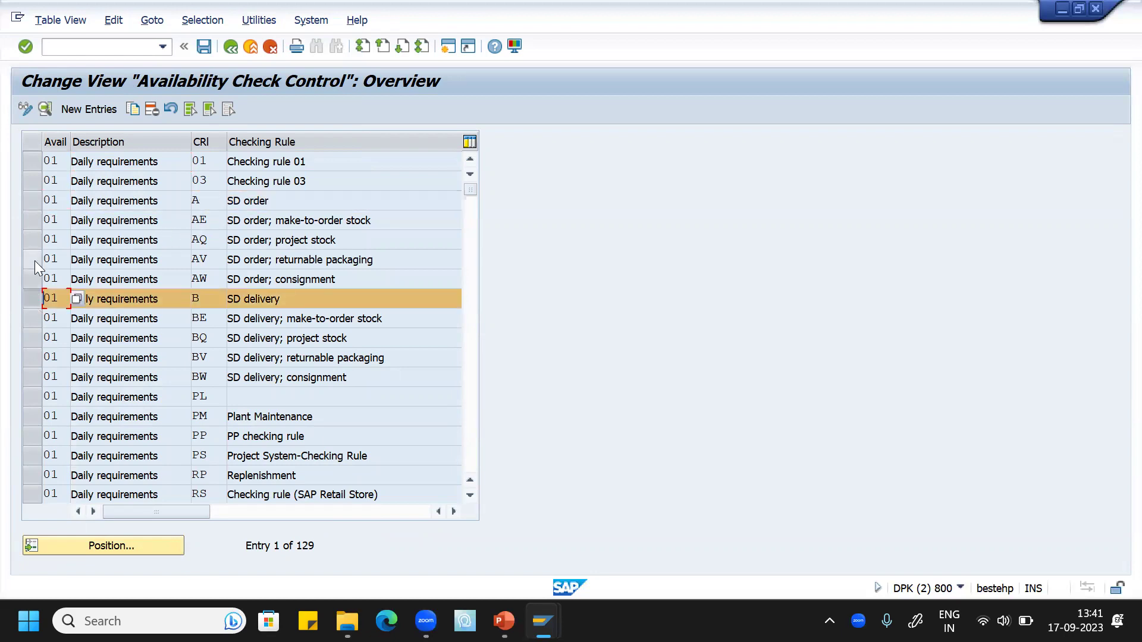
click(230, 44)
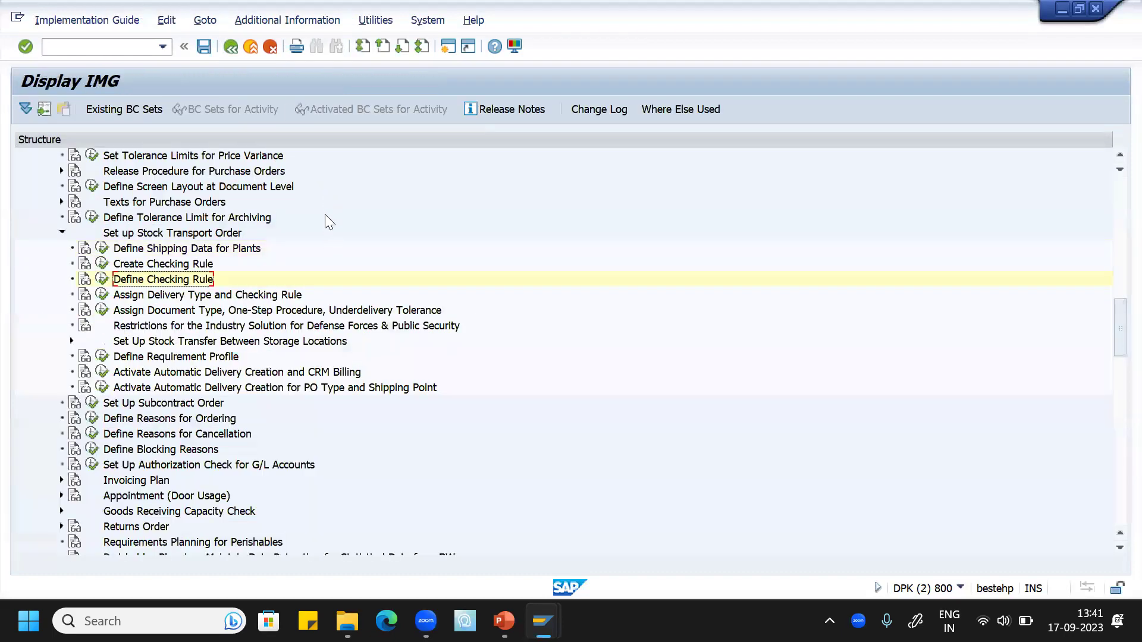
Open the Assign Delivery Type and Checking Rule activity and position the stock transfer data at document type UB.
click(102, 295)
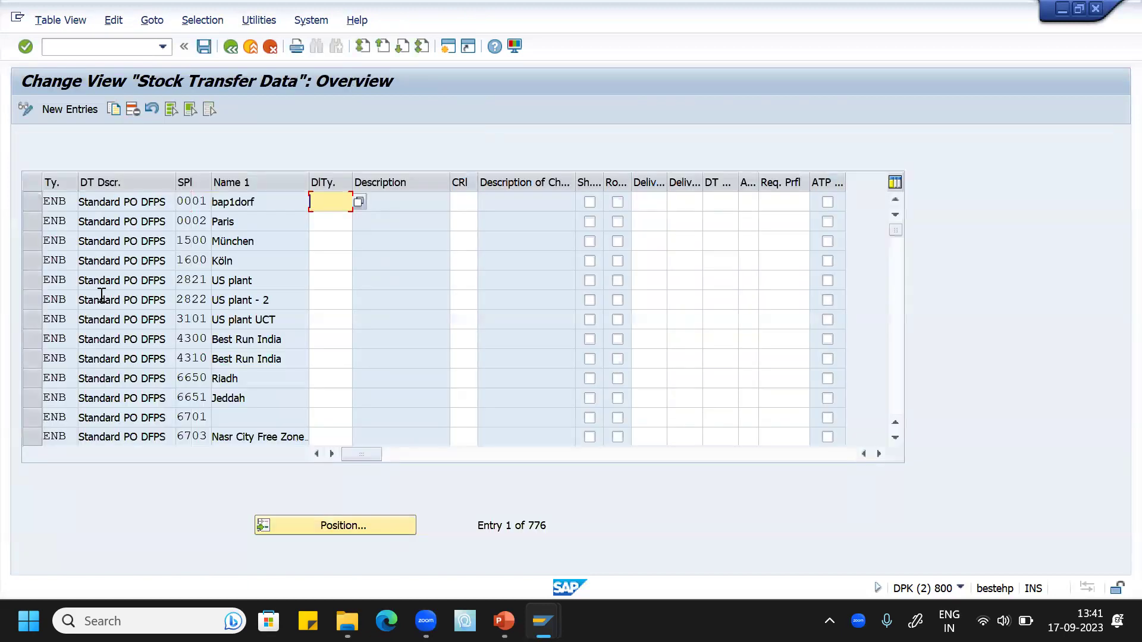
click(359, 526)
text(UB)
key(Tab)
key(Return)
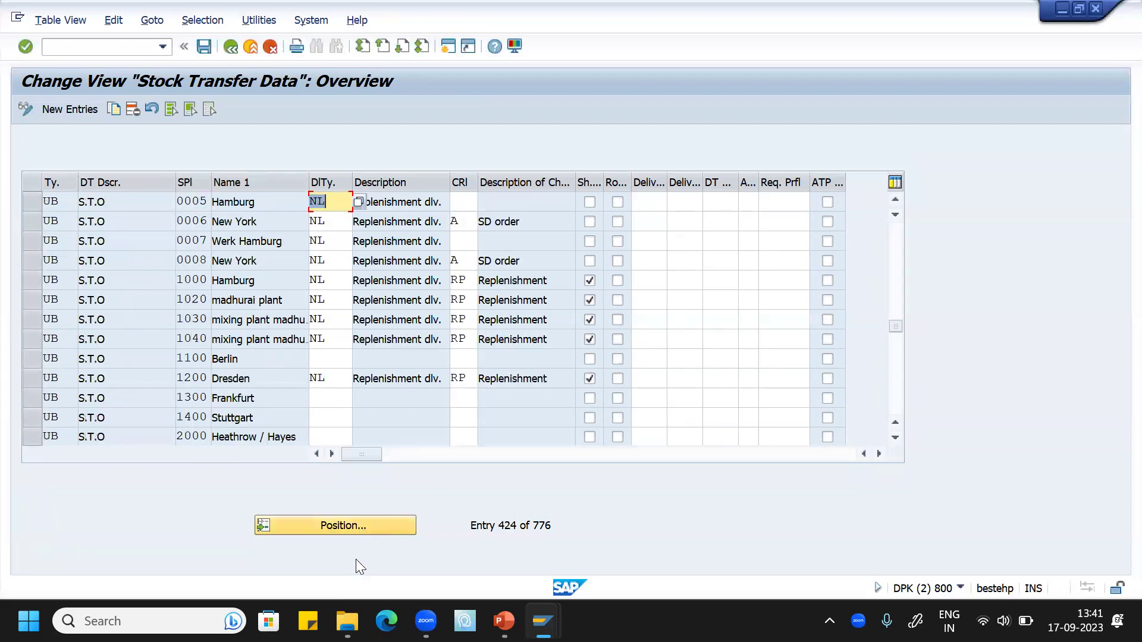
Position the stock transfer data at document type UB with supplying plant Z750, check its delivery type and return to the IMG.
click(357, 525)
text(ub)
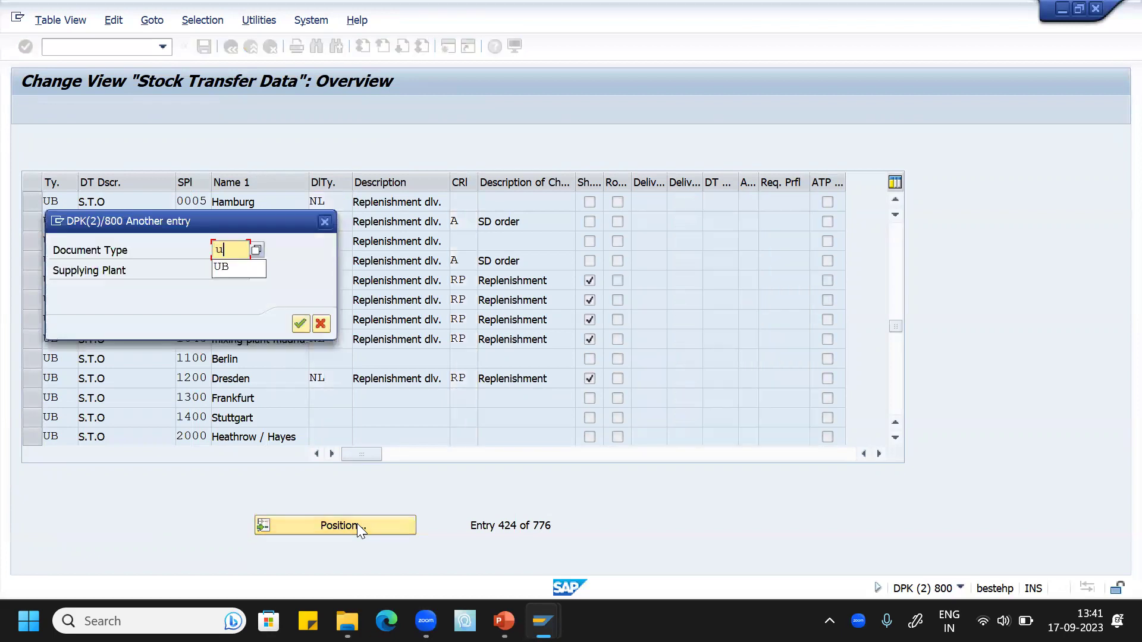
key(Tab)
text(z750)
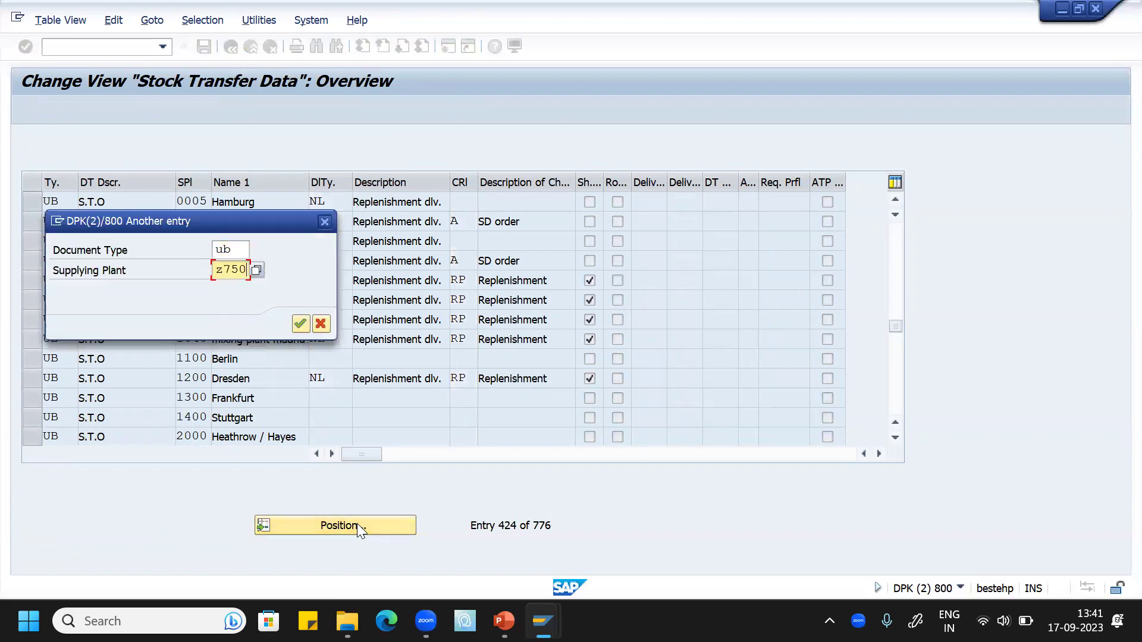
key(Return)
click(338, 202)
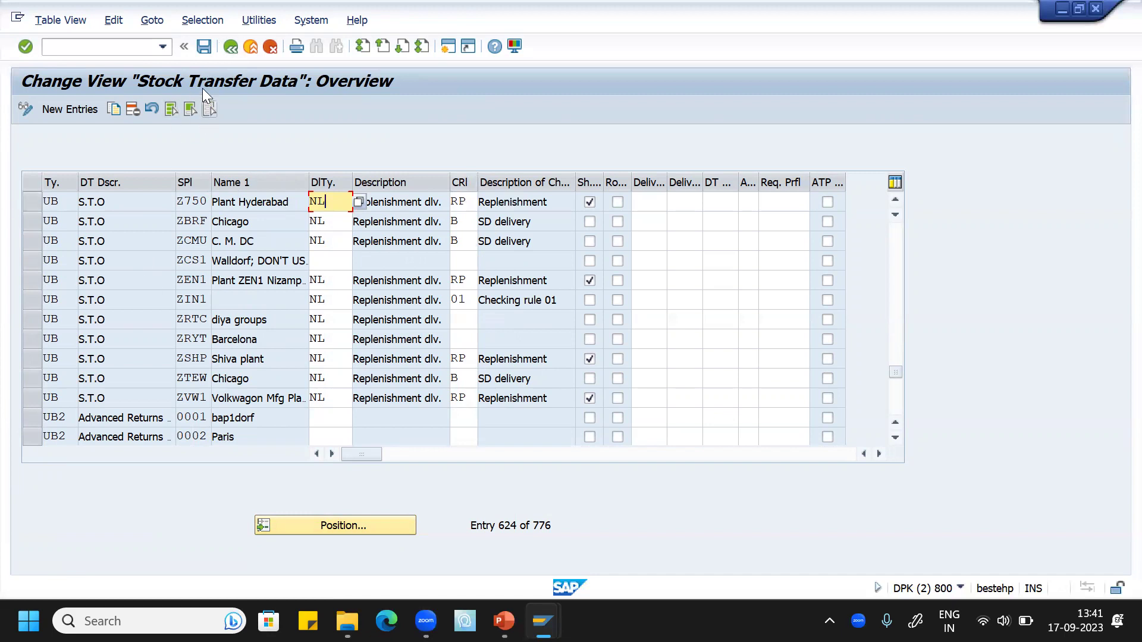
click(231, 47)
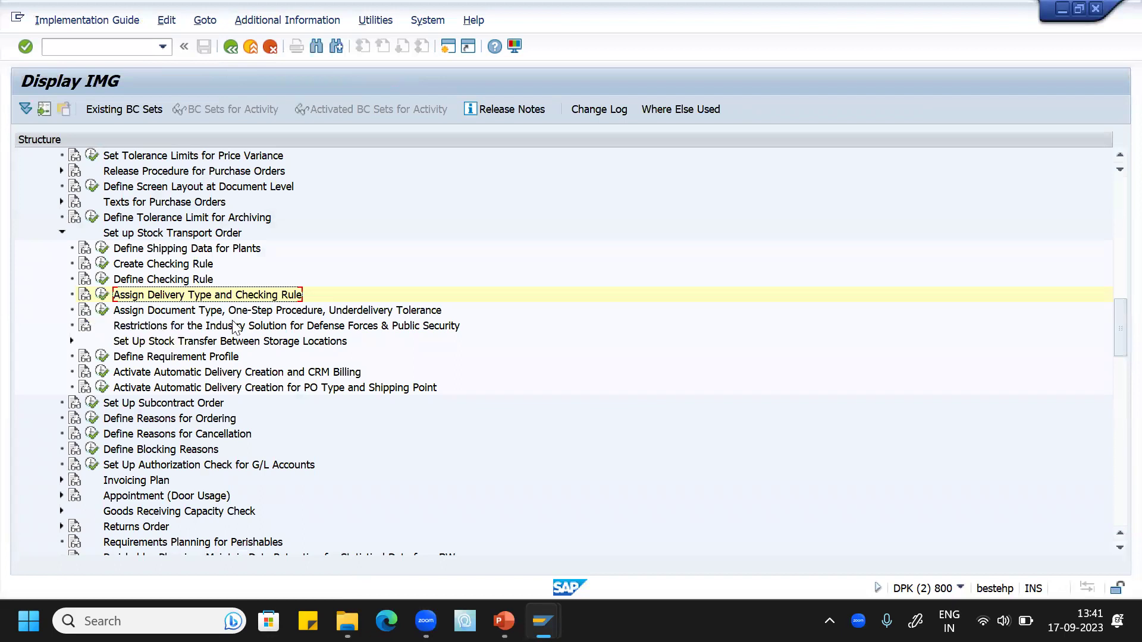
In Assign Document Type, One-Step Procedure, Underdelivery Tolerance, turn on One Step for supplying plant Z750 and receiving plant Z751.
scroll(246, 337, down, 1)
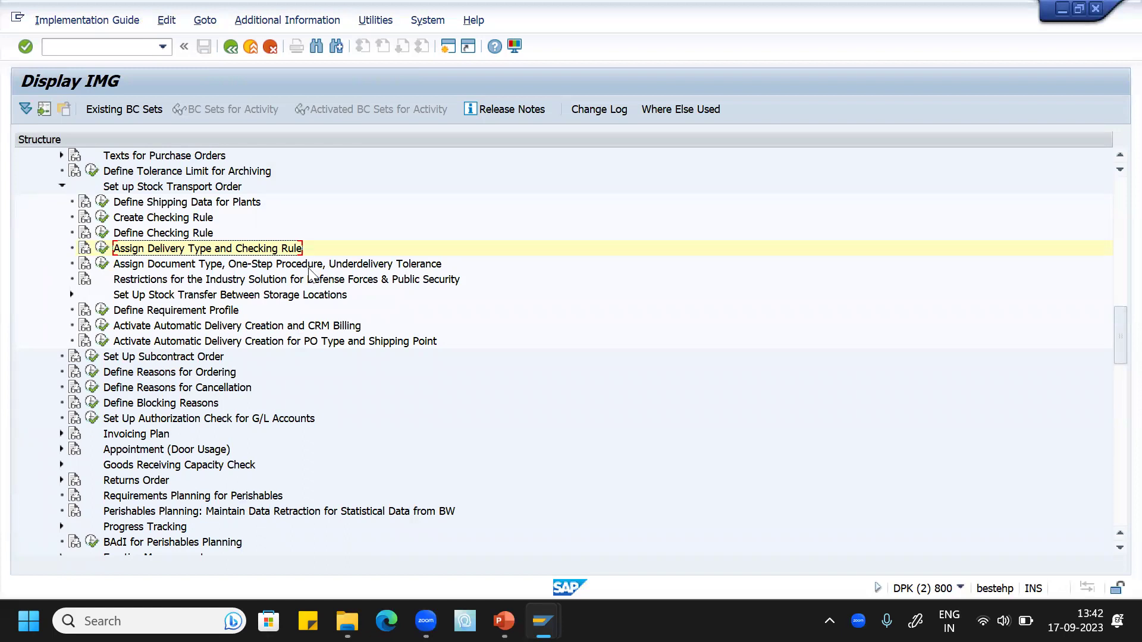
click(103, 264)
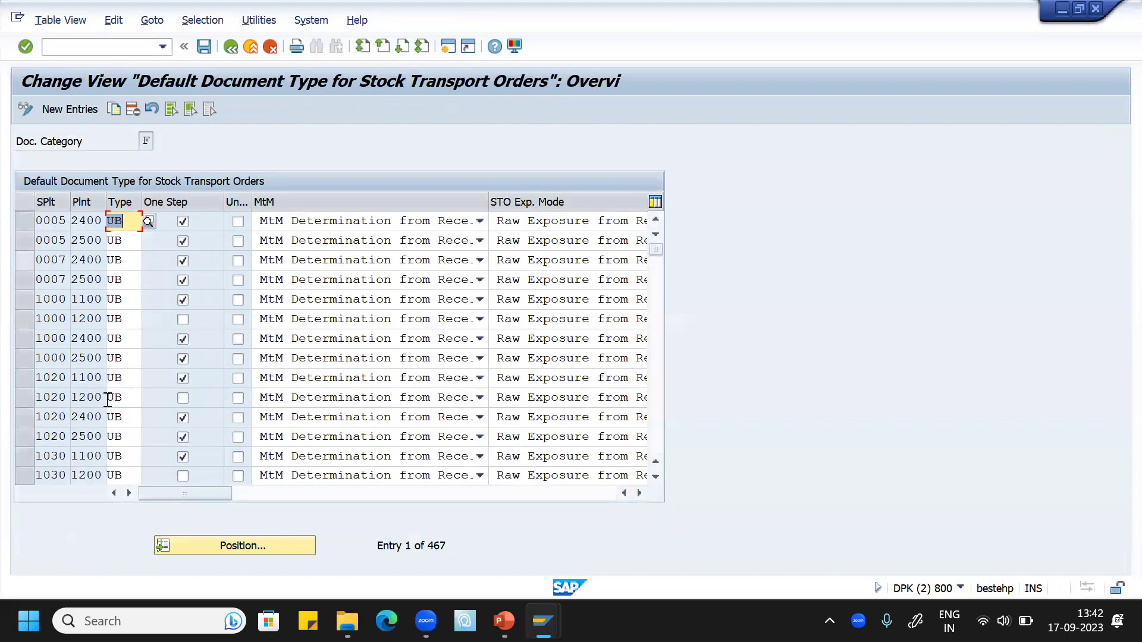
click(251, 546)
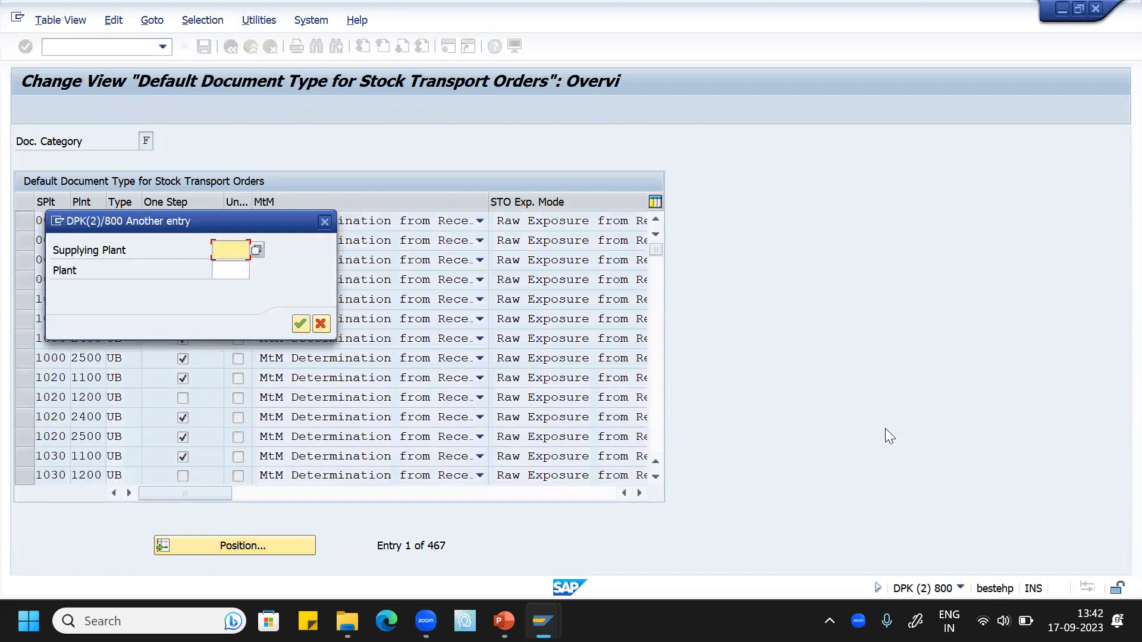
text(z750)
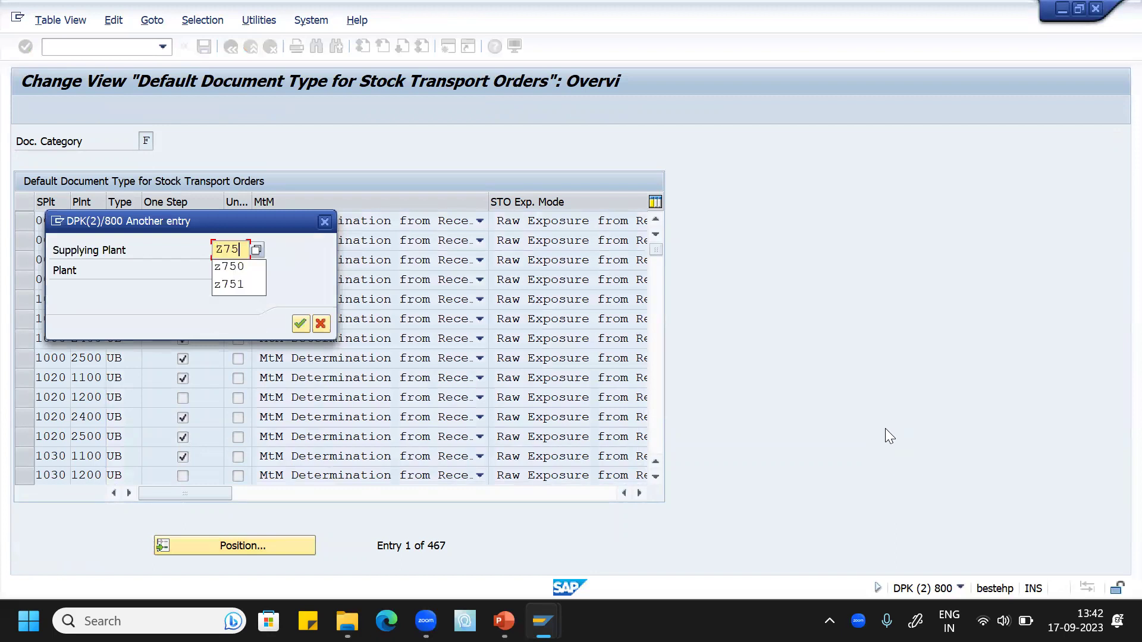
key(Tab)
text(z751)
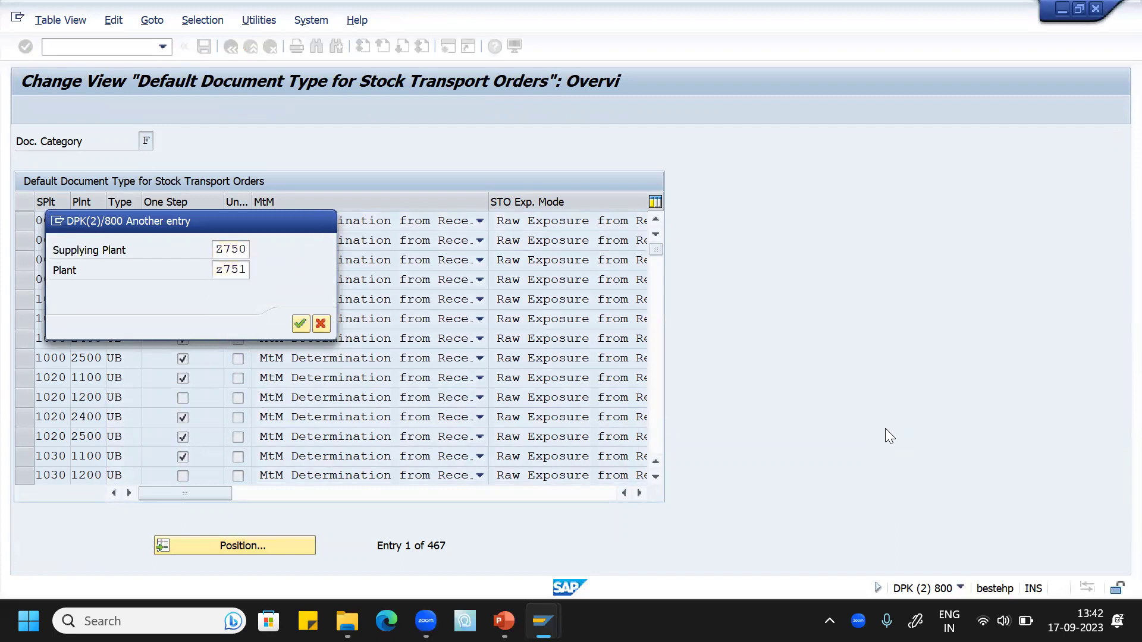
key(Return)
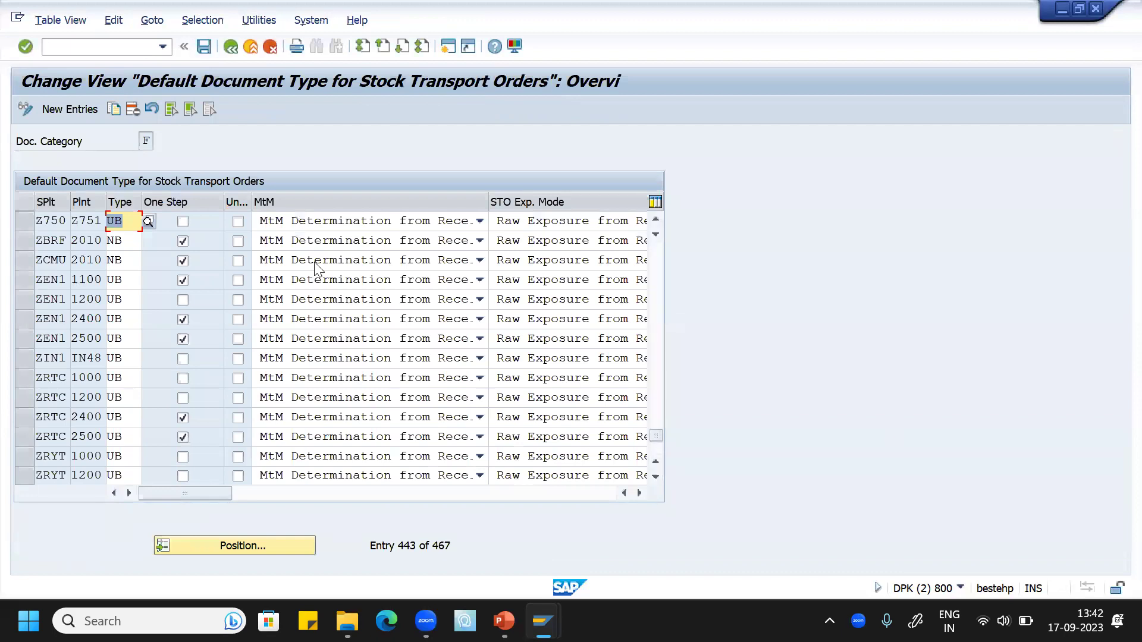
click(182, 222)
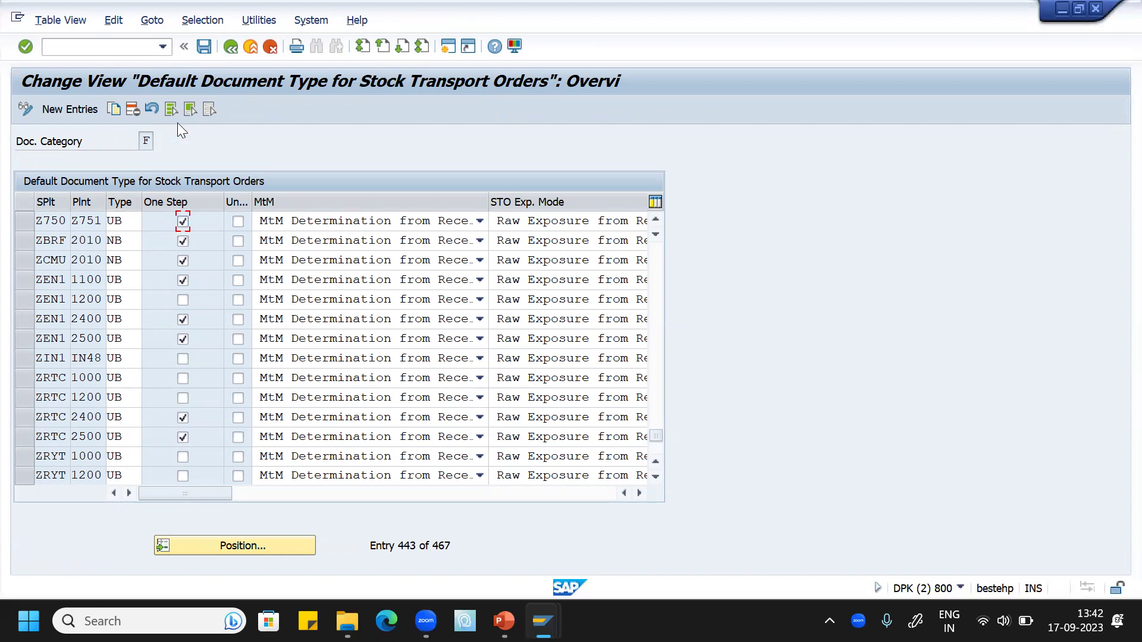
Save the one-step setting under customizing request DPKK900282.
click(205, 47)
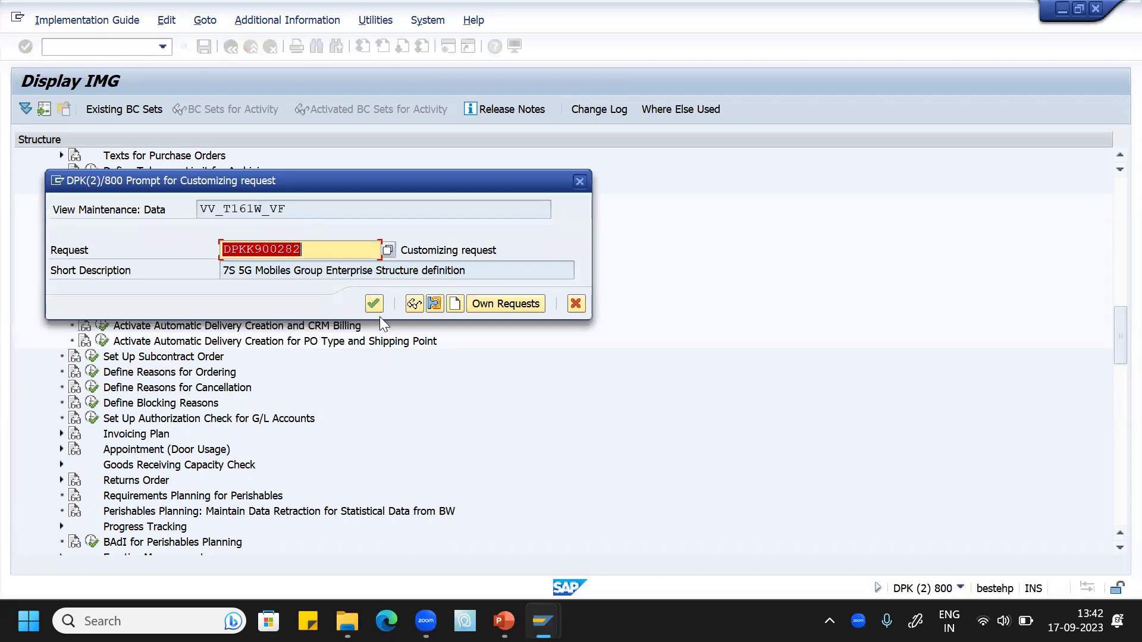
click(374, 304)
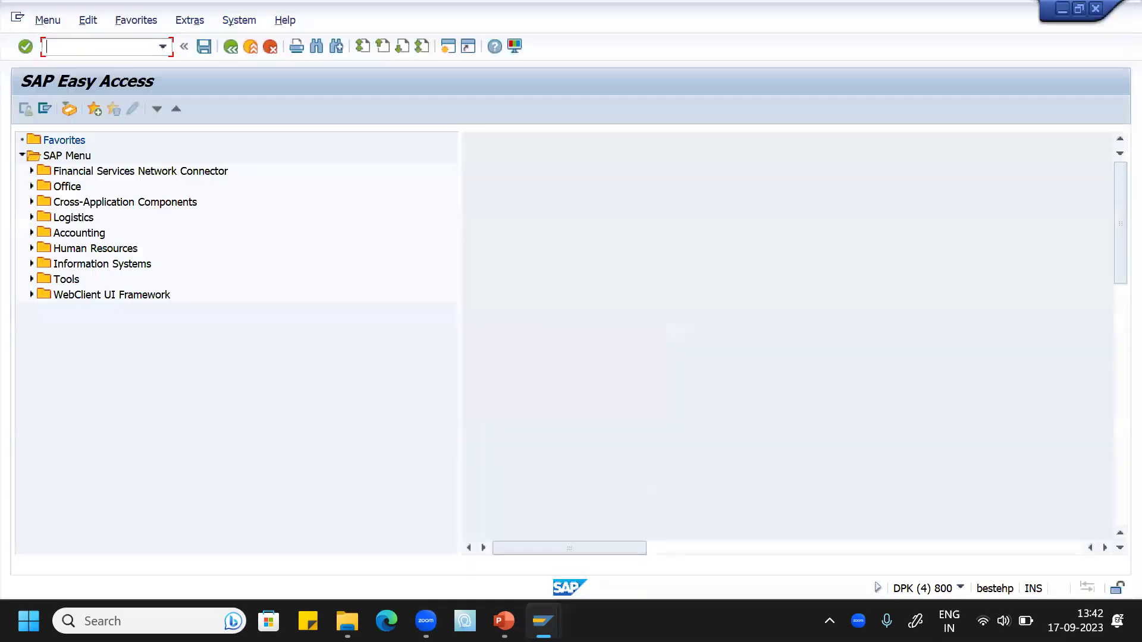
Switch to the session with the existing stock transport order and look up its item's material.
mouse_move(543, 621)
click(378, 524)
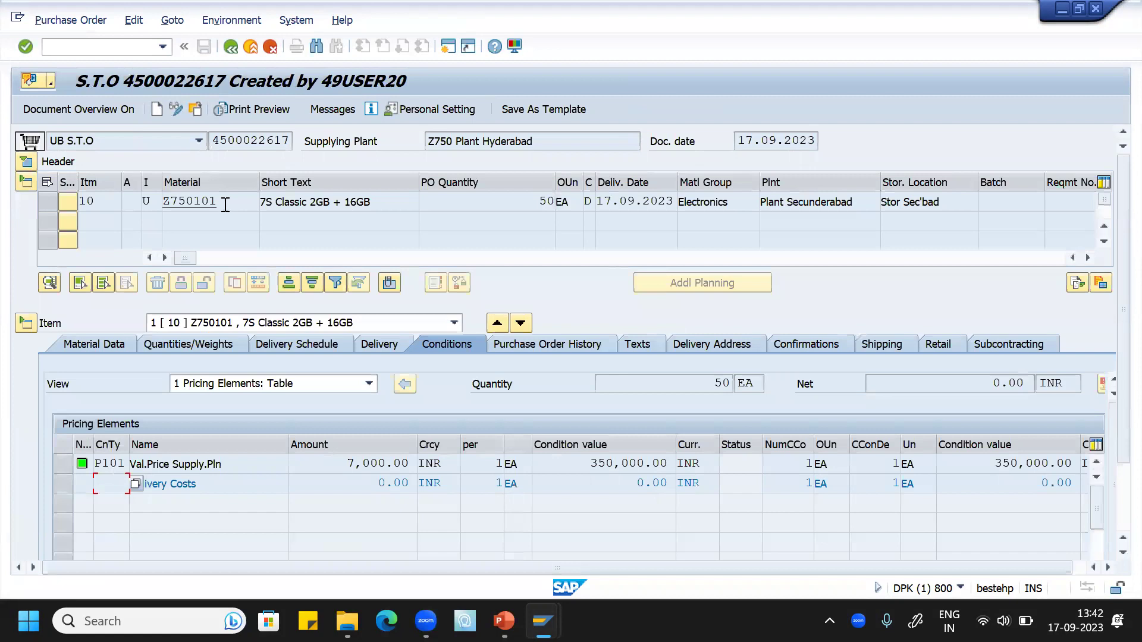
click(225, 205)
Start the stock overview MMBE in a free session and limit material Z750101 to plant Z750.
mouse_move(543, 621)
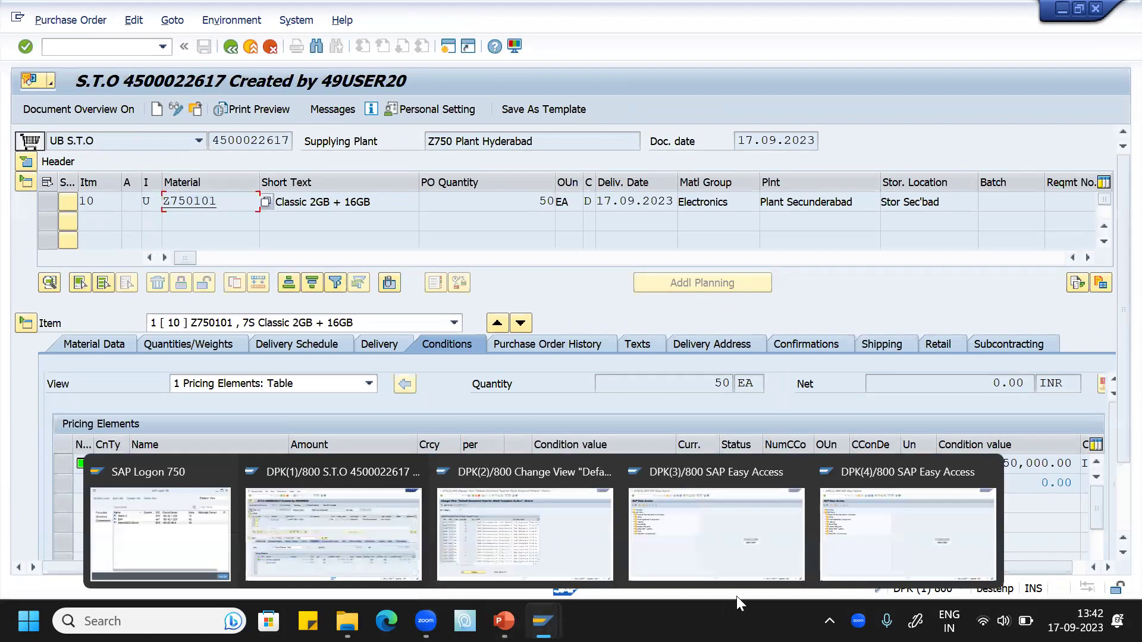
click(799, 480)
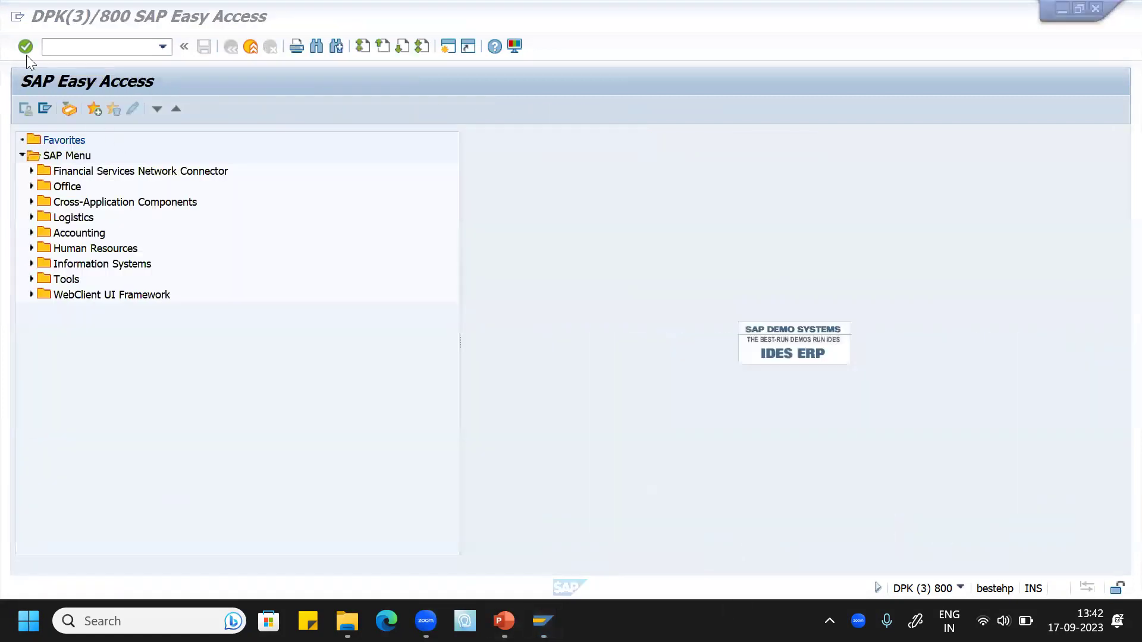
click(82, 43)
text(MMBE)
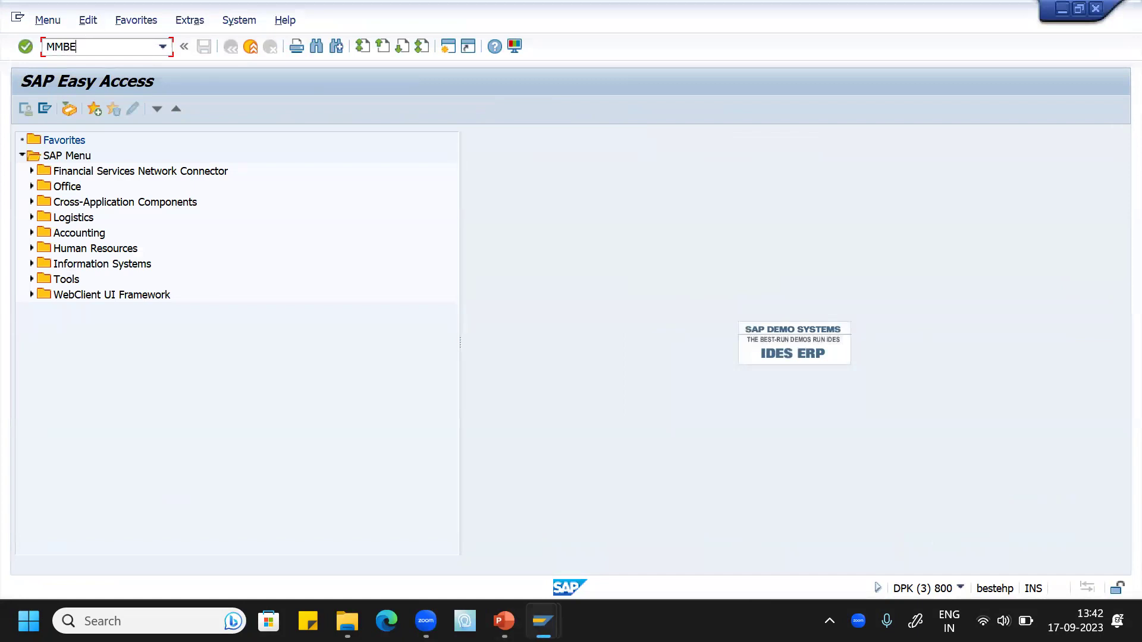
key(Return)
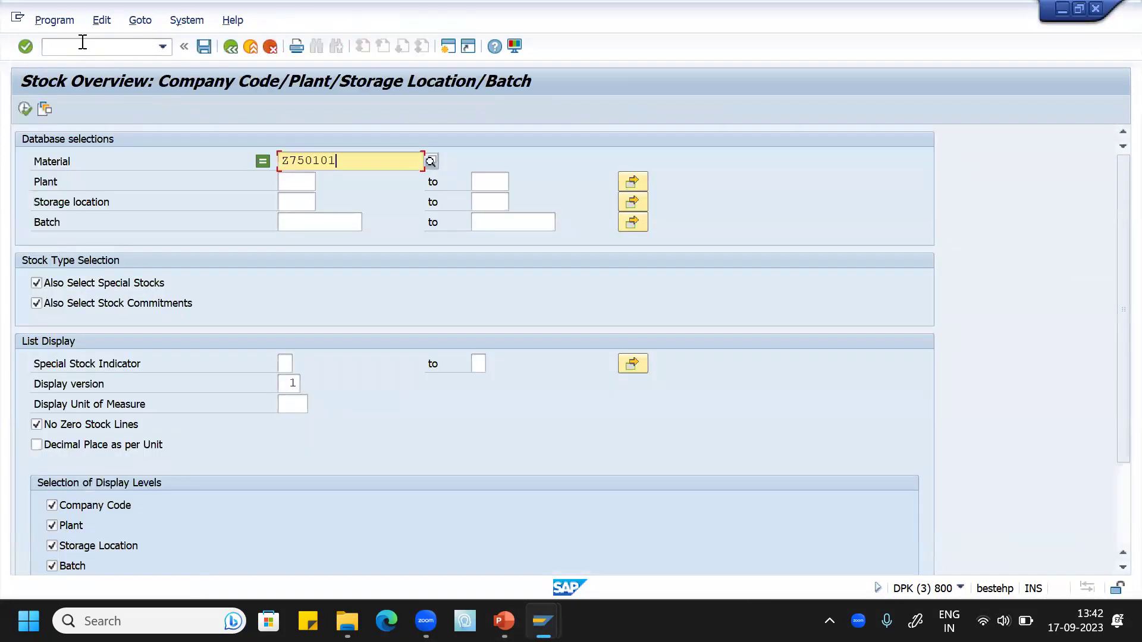
key(Tab)
text(z750)
key(Tab)
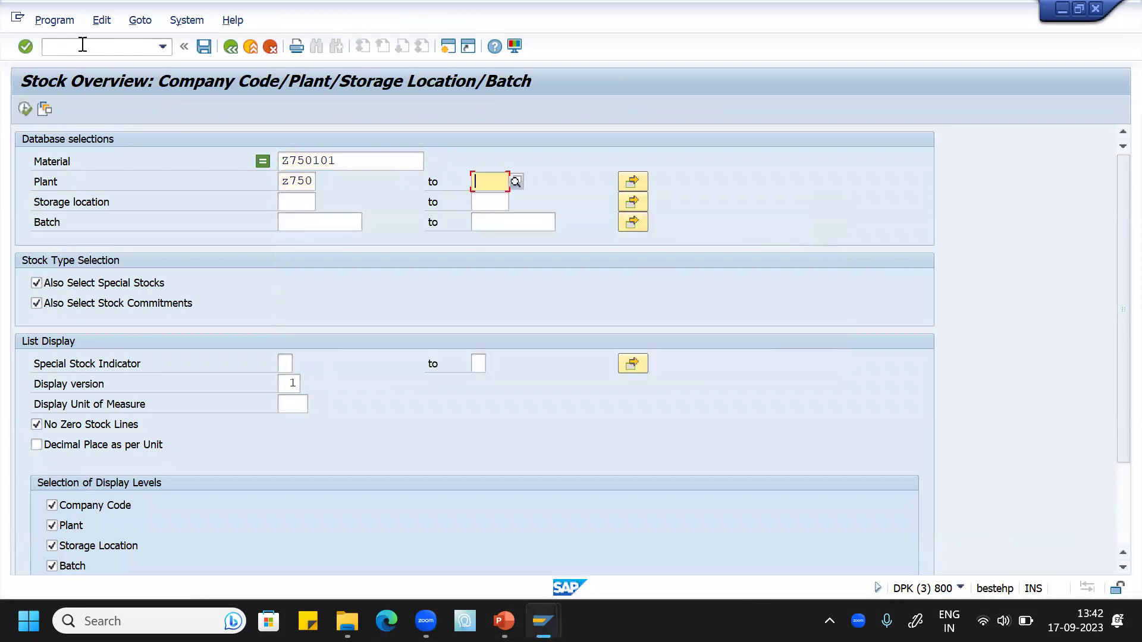
click(633, 183)
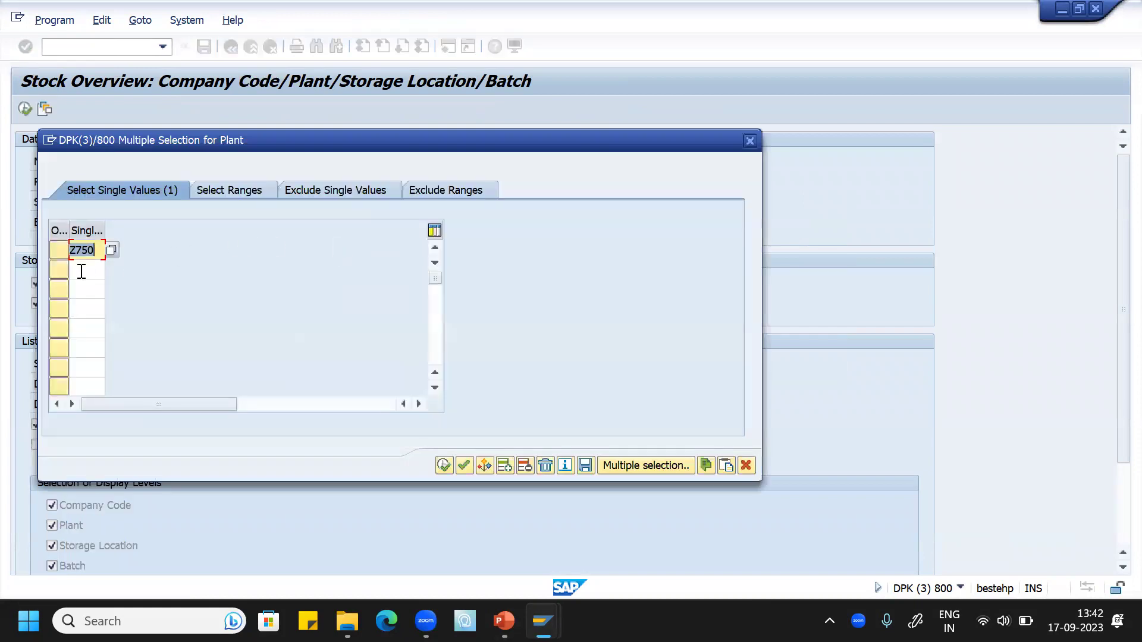
click(82, 270)
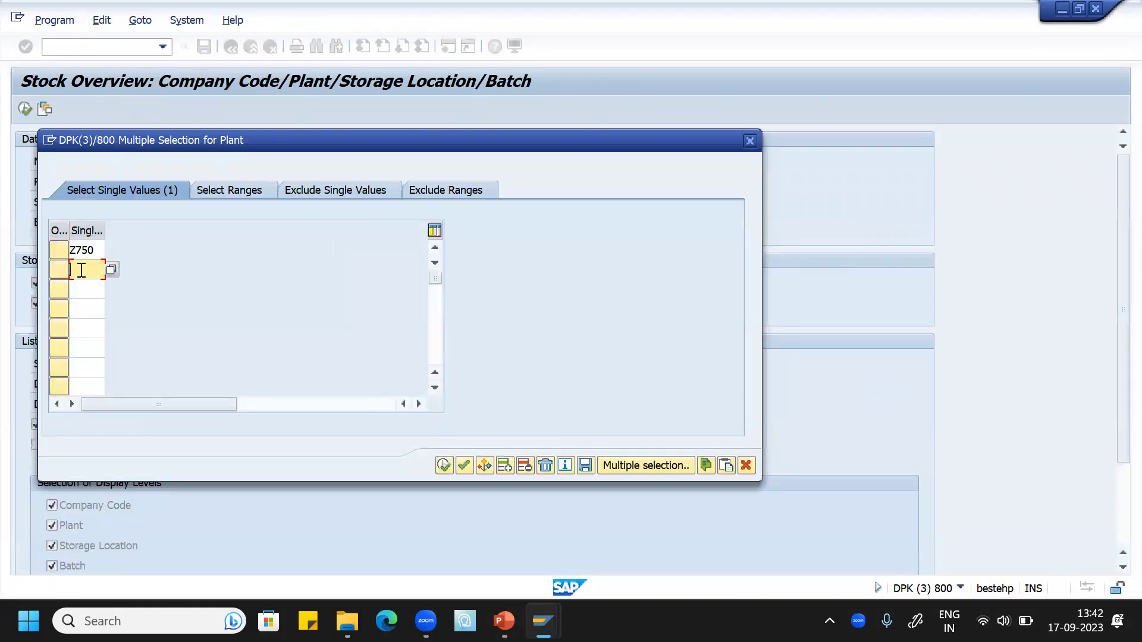
click(445, 465)
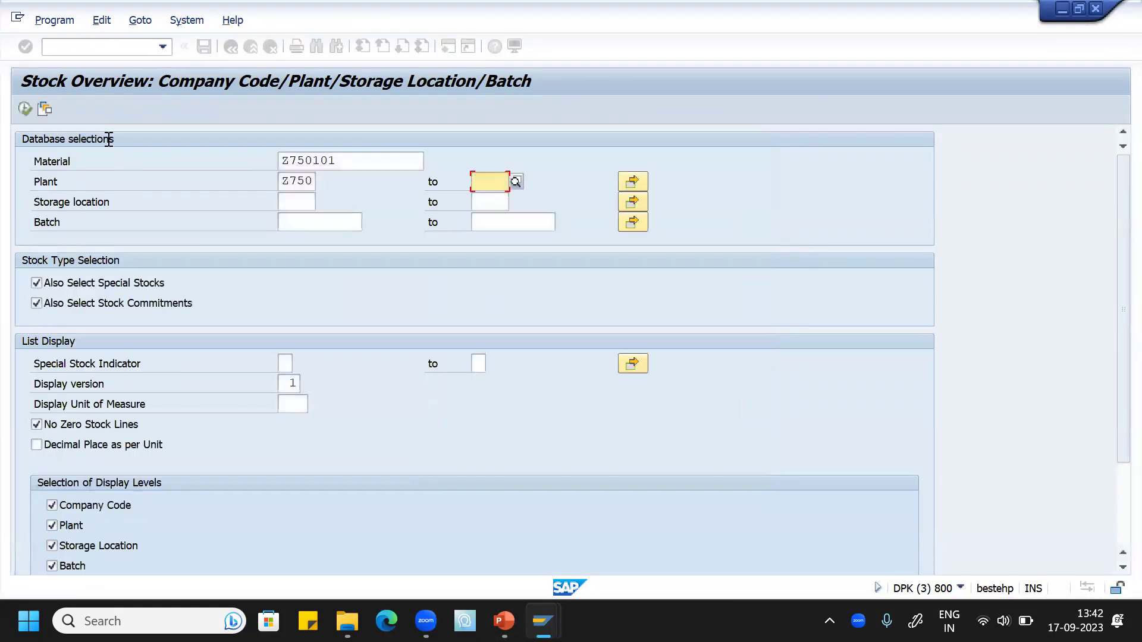
Run the stock overview, examine the batches in the Hyderabad storage location, and open one more session.
click(23, 110)
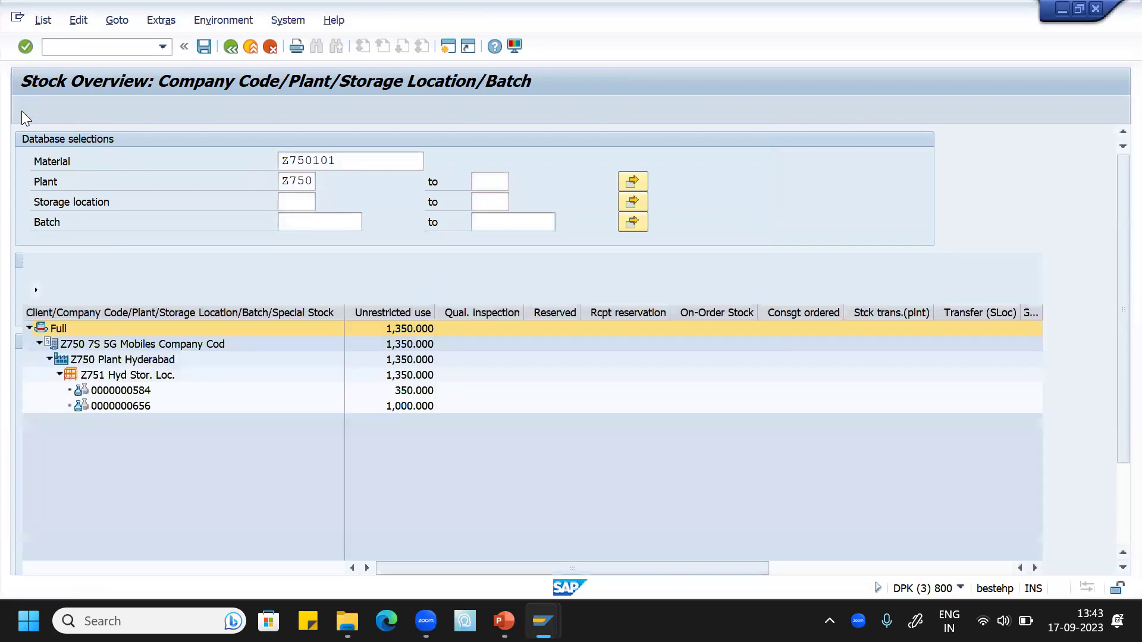
click(121, 391)
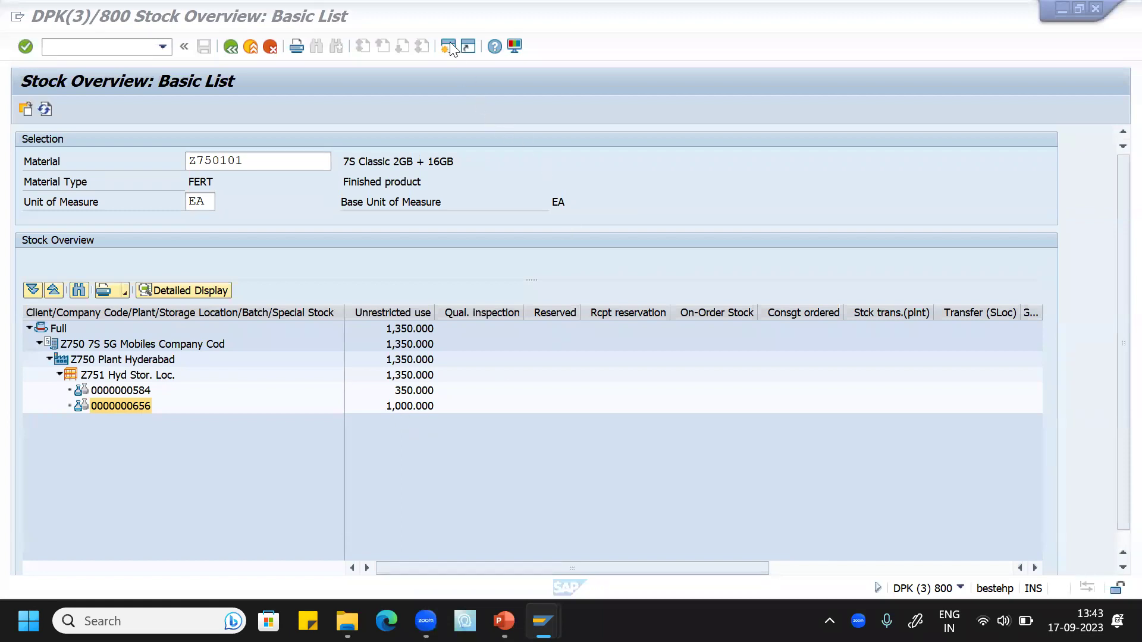
click(556, 163)
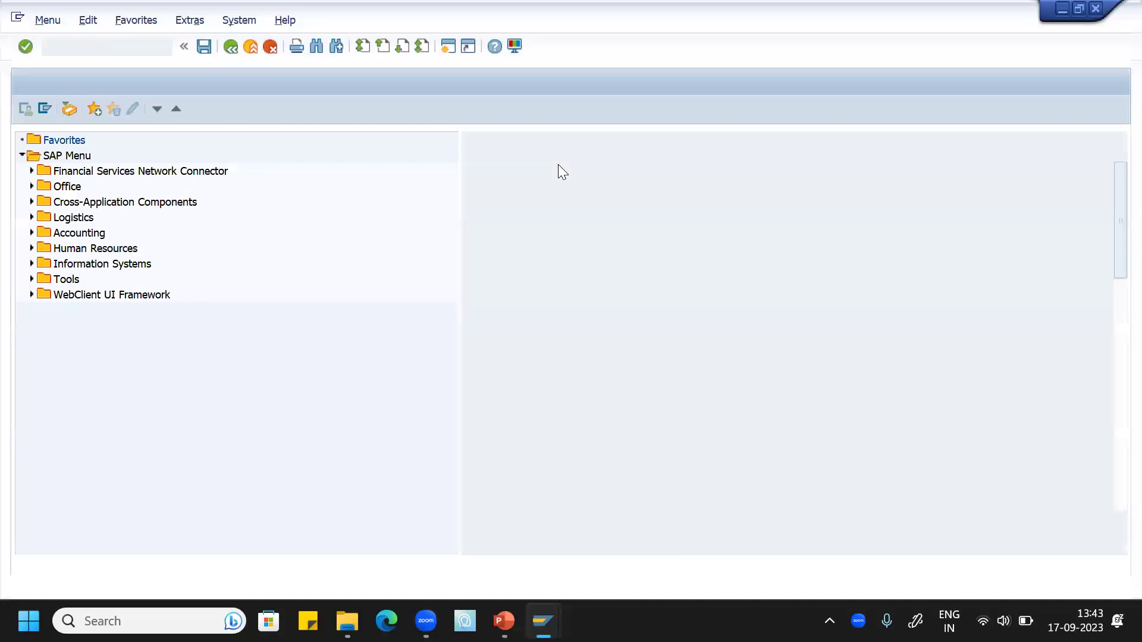
key(alt+Tab)
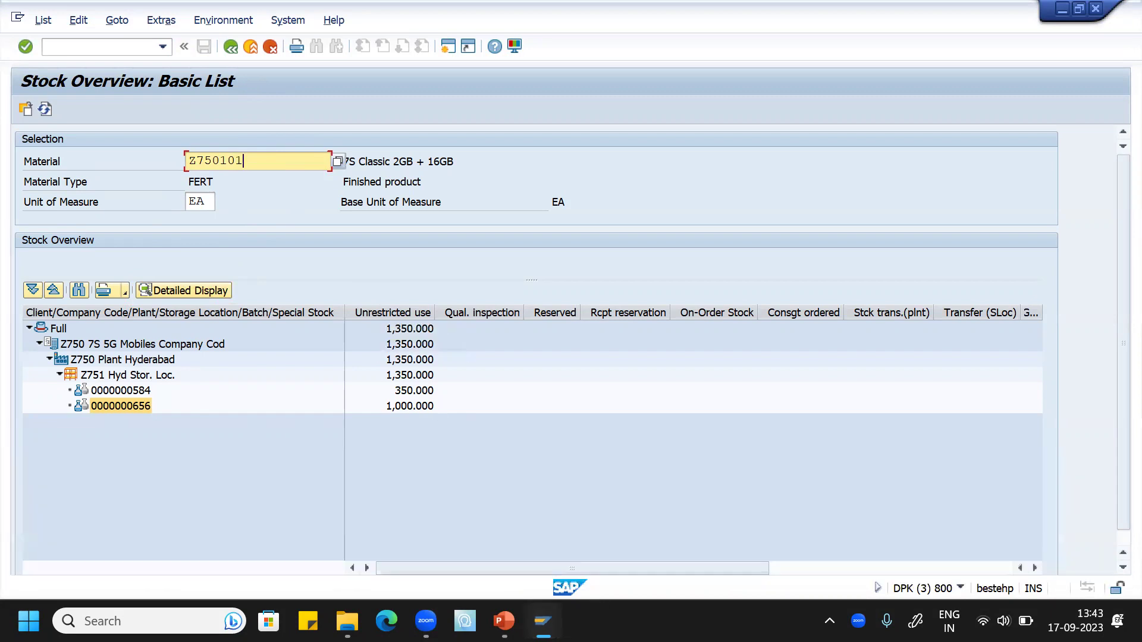
Switch to the fourth session and start a second stock overview with /nmmbe.
mouse_move(542, 621)
click(765, 547)
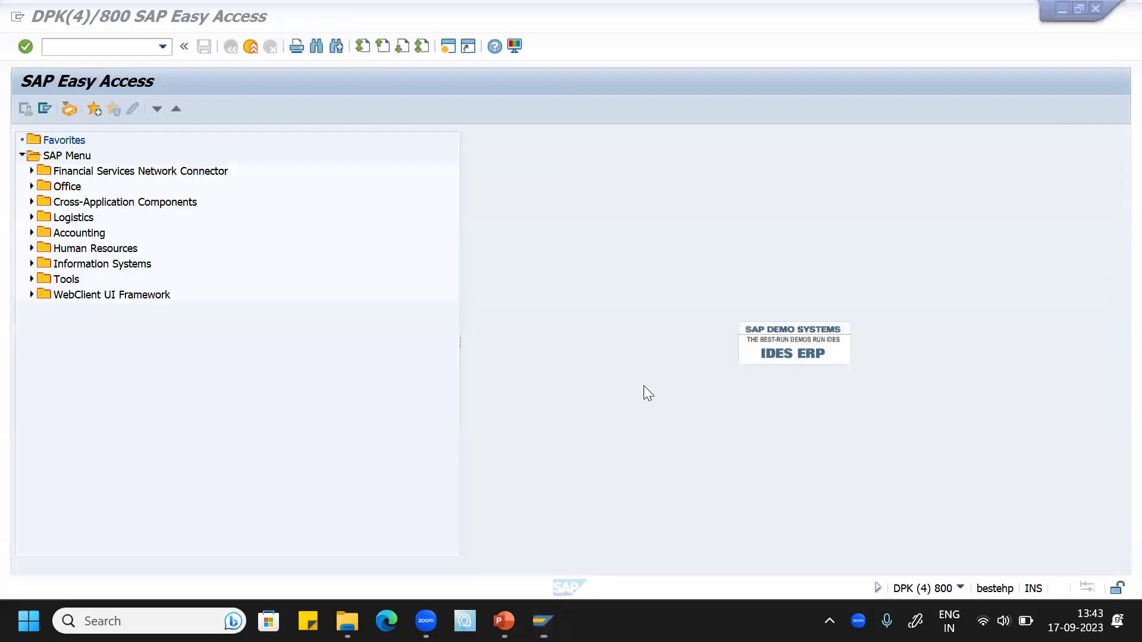
click(119, 45)
text(/)
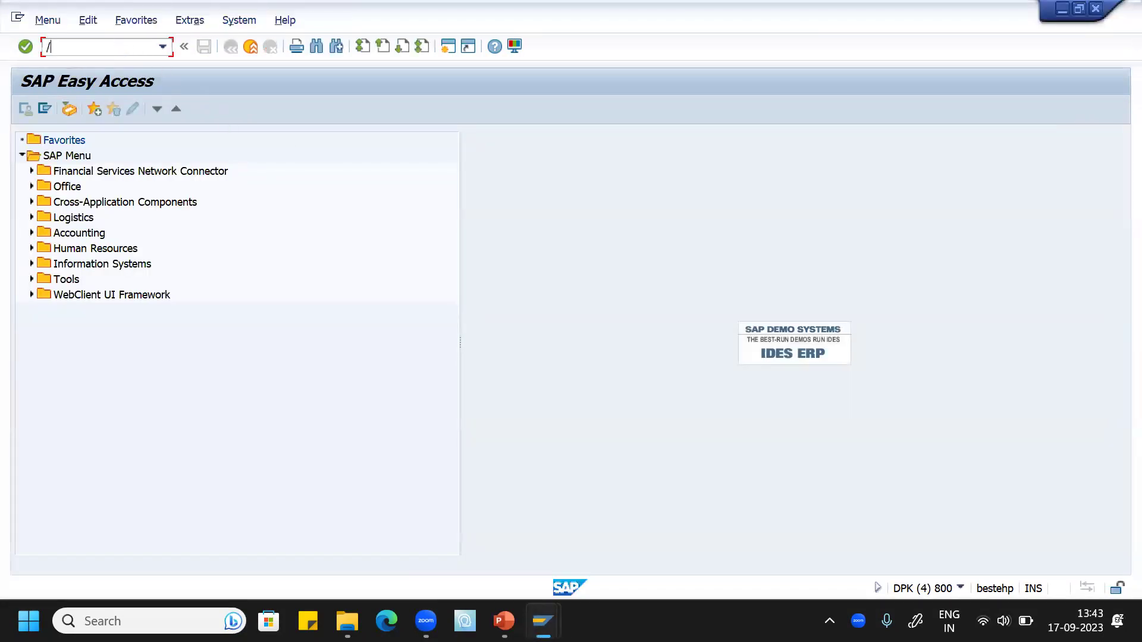
text(nmmbe)
key(Return)
Run the stock overview of material Z750101 for plant Z751 and examine its batch stock.
click(314, 185)
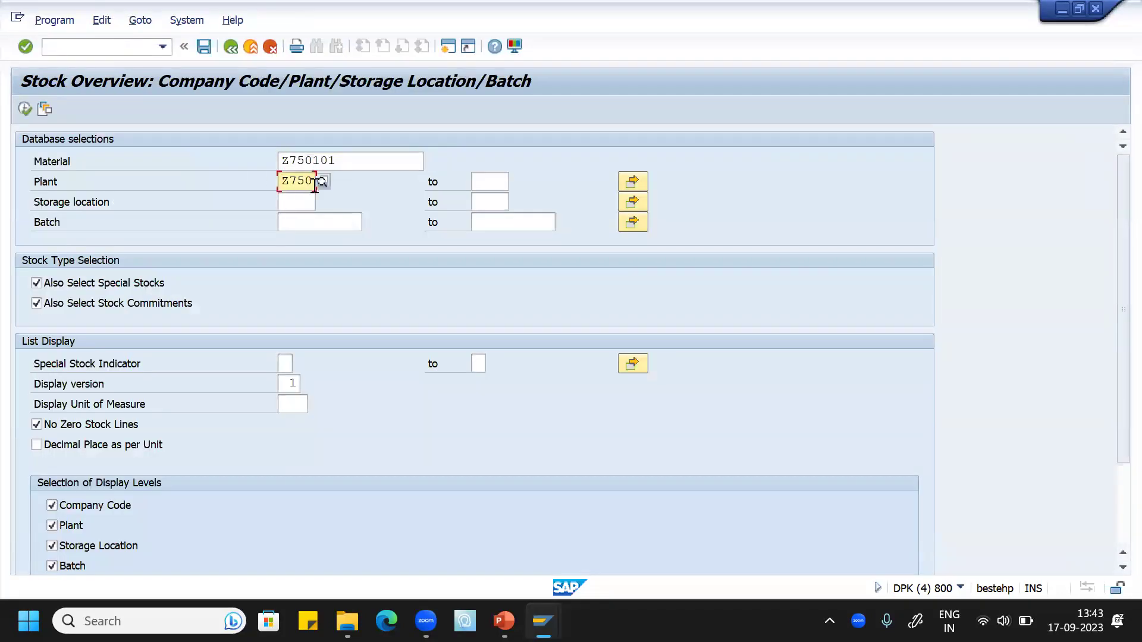
key(BackSpace)
text(1)
key(Return)
click(27, 112)
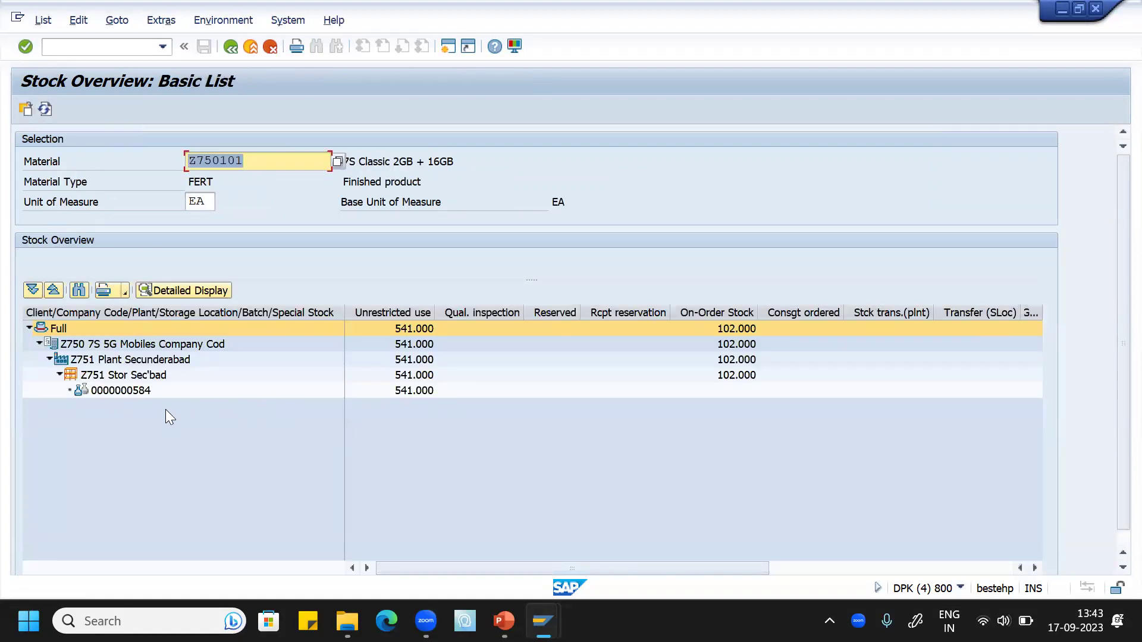
click(132, 394)
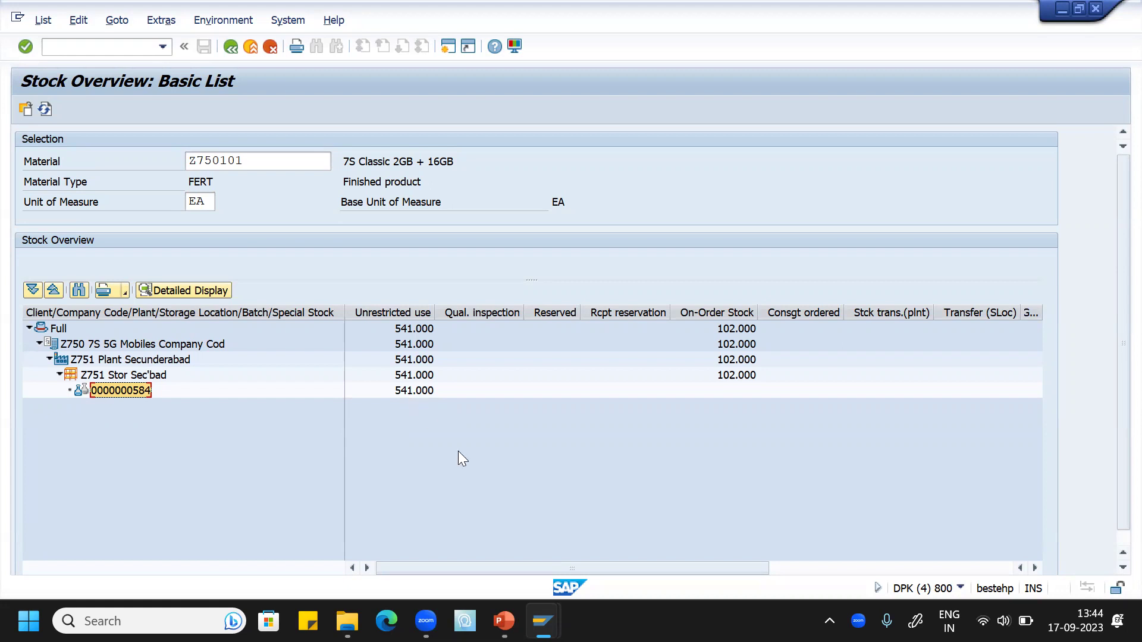
Start transaction ME21N in the fifth session and set the purchase order type to UB S.T.O.
mouse_move(544, 621)
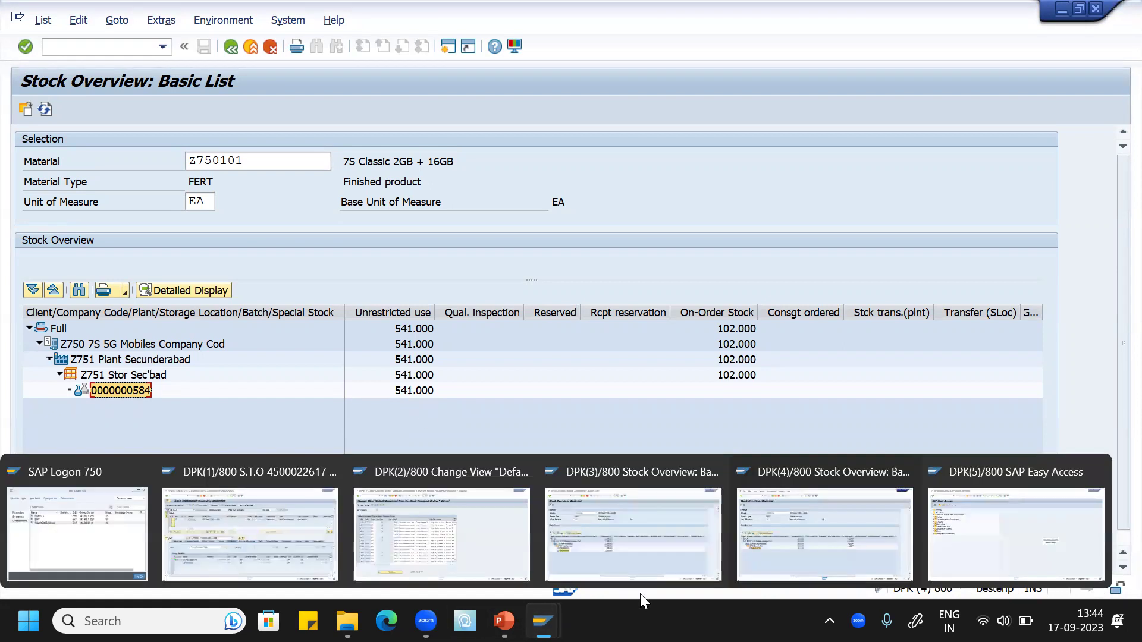
click(941, 558)
click(83, 47)
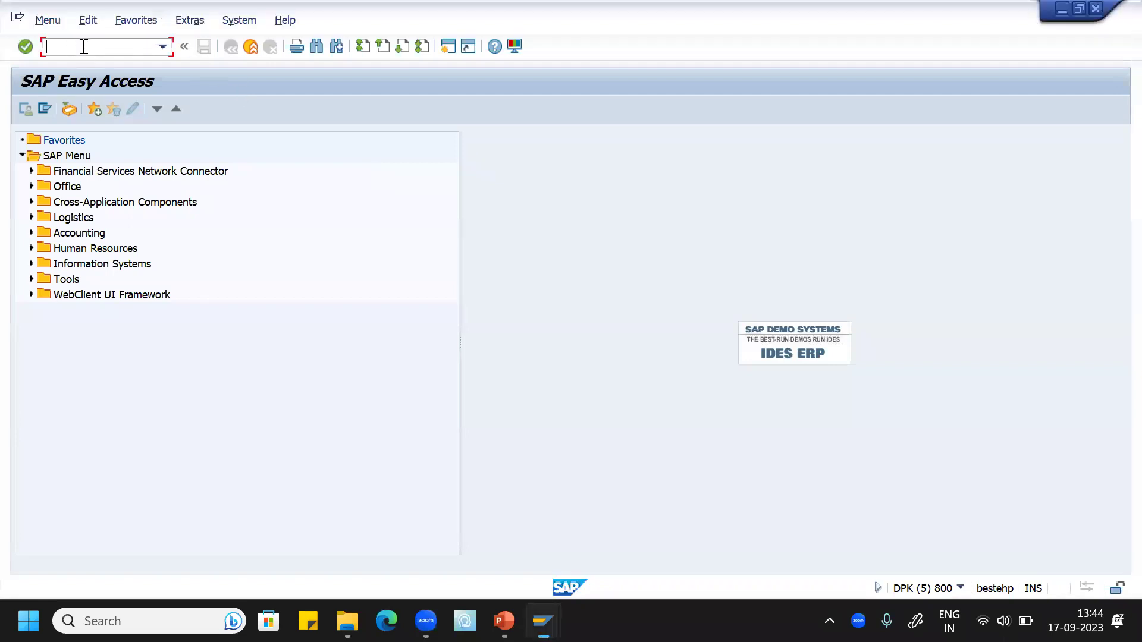
text(ME21N)
key(Return)
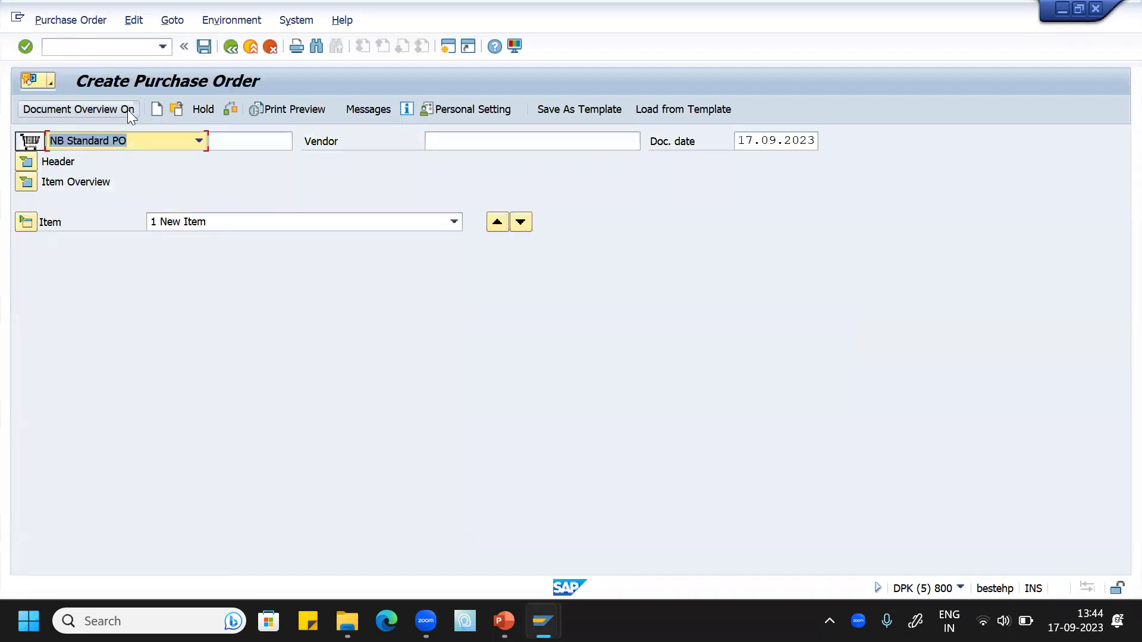
click(198, 141)
click(125, 212)
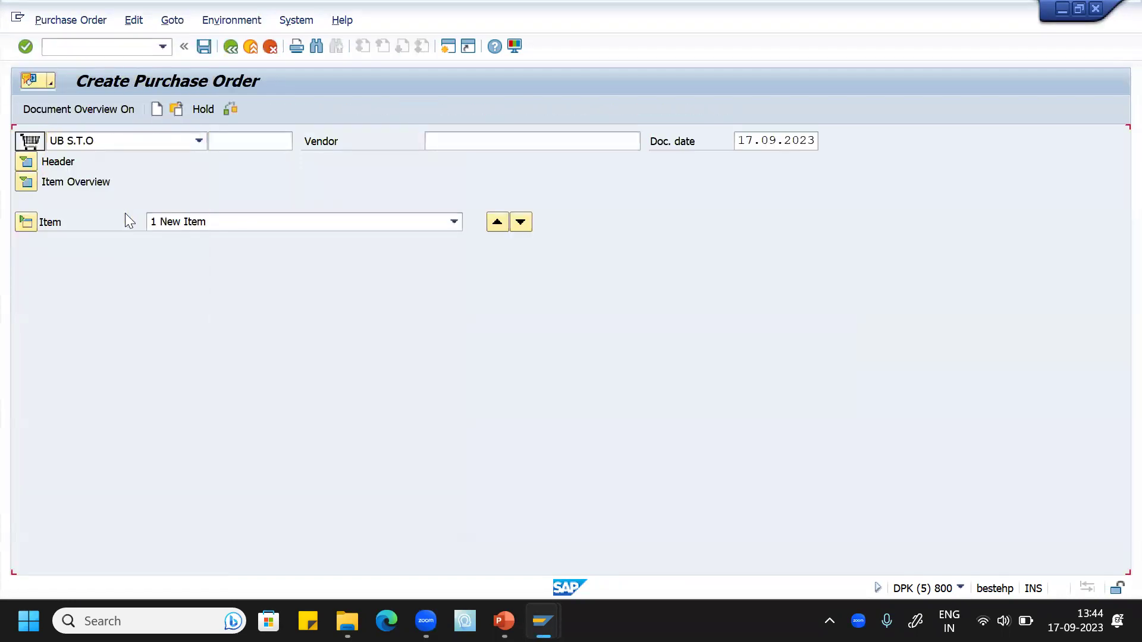
Enter supplying plant Z750, purchasing organization Z750, purchasing group 000 and company code Z750 in the order header.
click(460, 145)
click(463, 157)
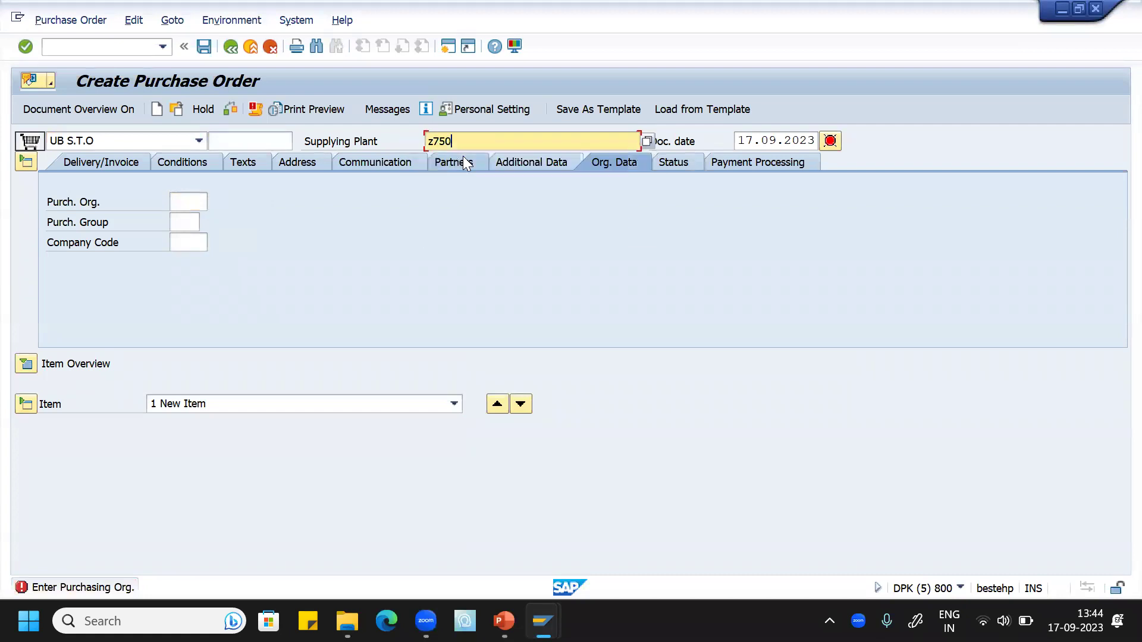
click(180, 202)
click(202, 218)
click(179, 221)
click(181, 242)
click(184, 242)
click(206, 259)
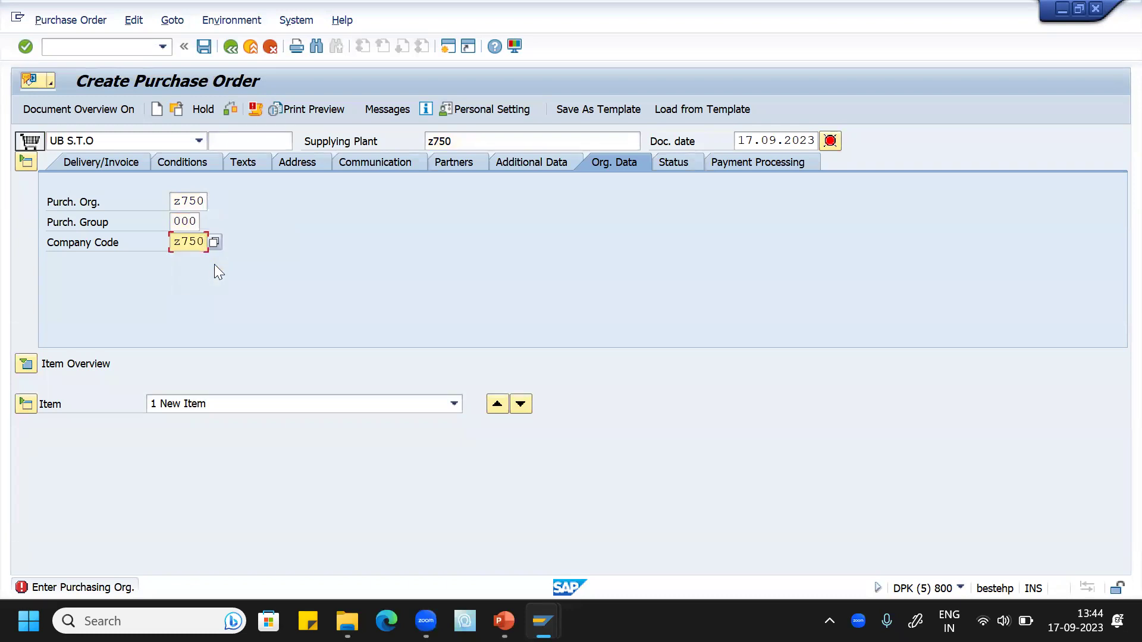
key(Return)
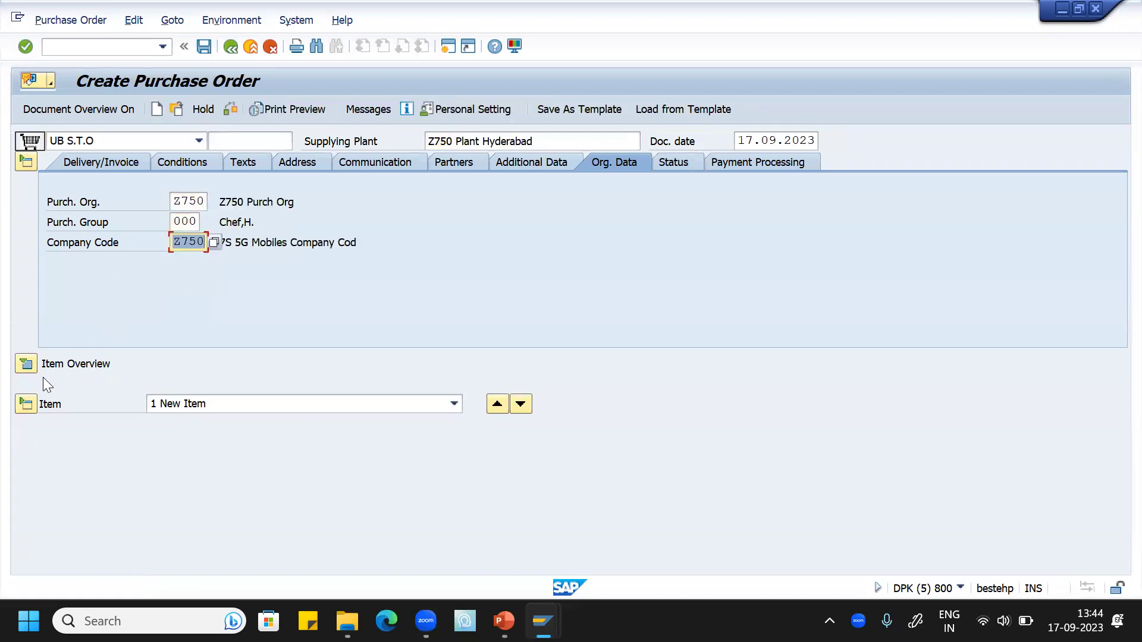
Expand the item overview, collapse the header, and add an item for material Z750101 with quantity 50 EA.
click(26, 365)
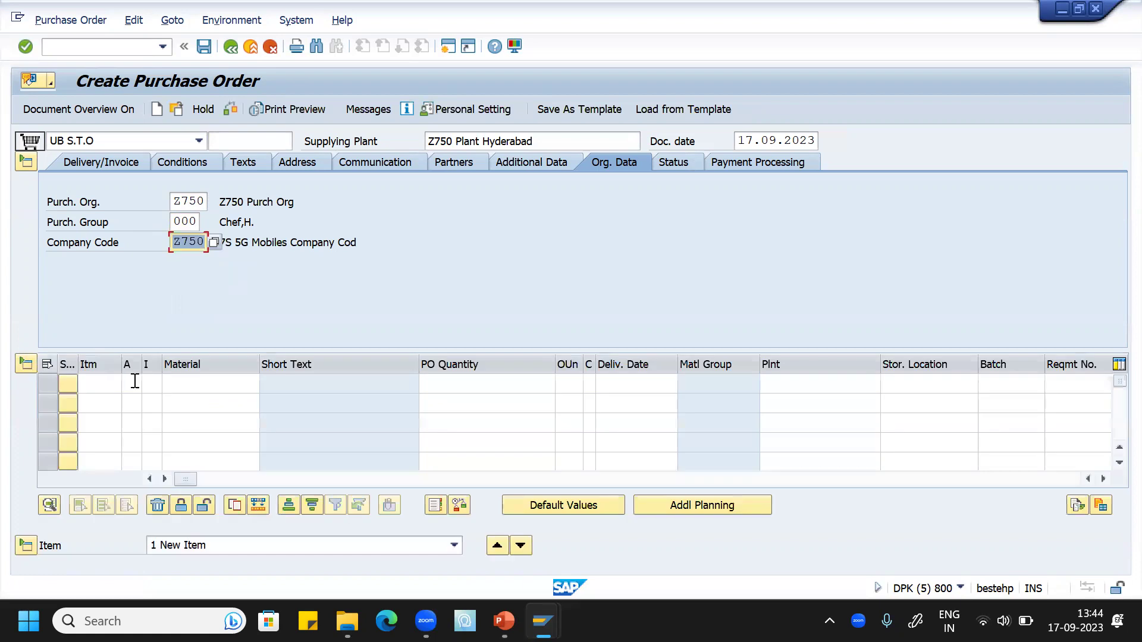
click(27, 161)
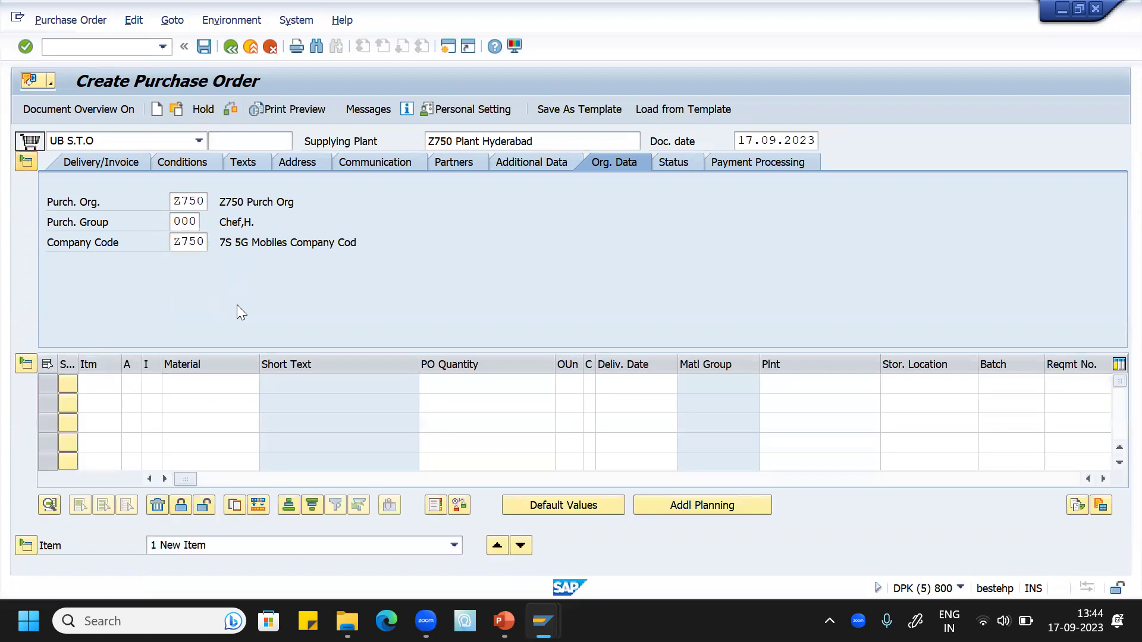
click(230, 202)
text(Z750101)
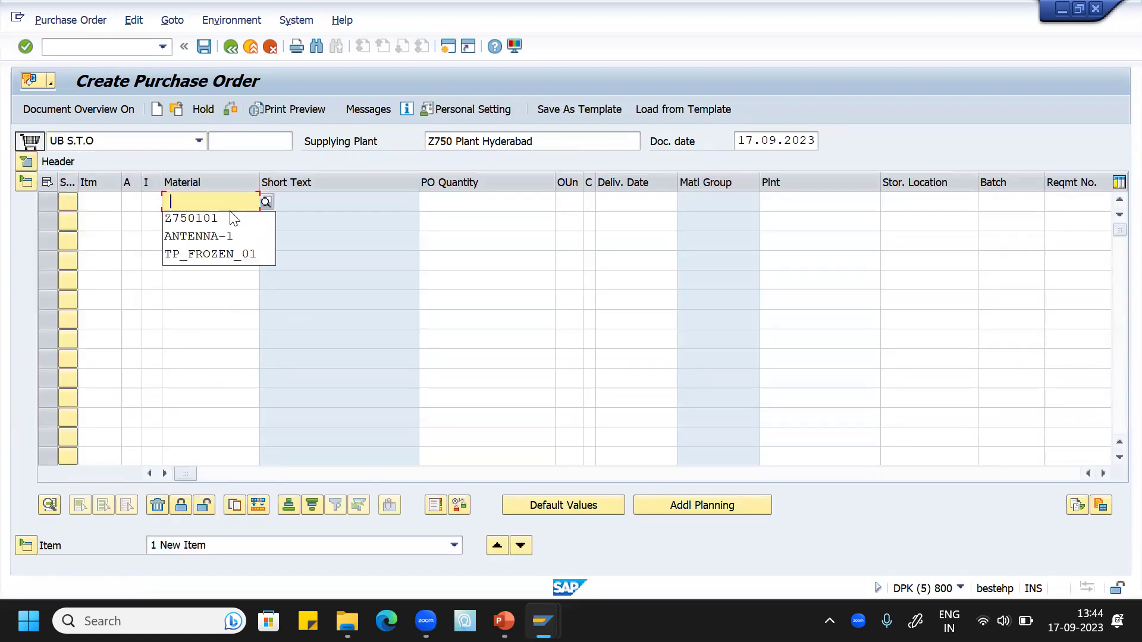
click(478, 200)
text(50)
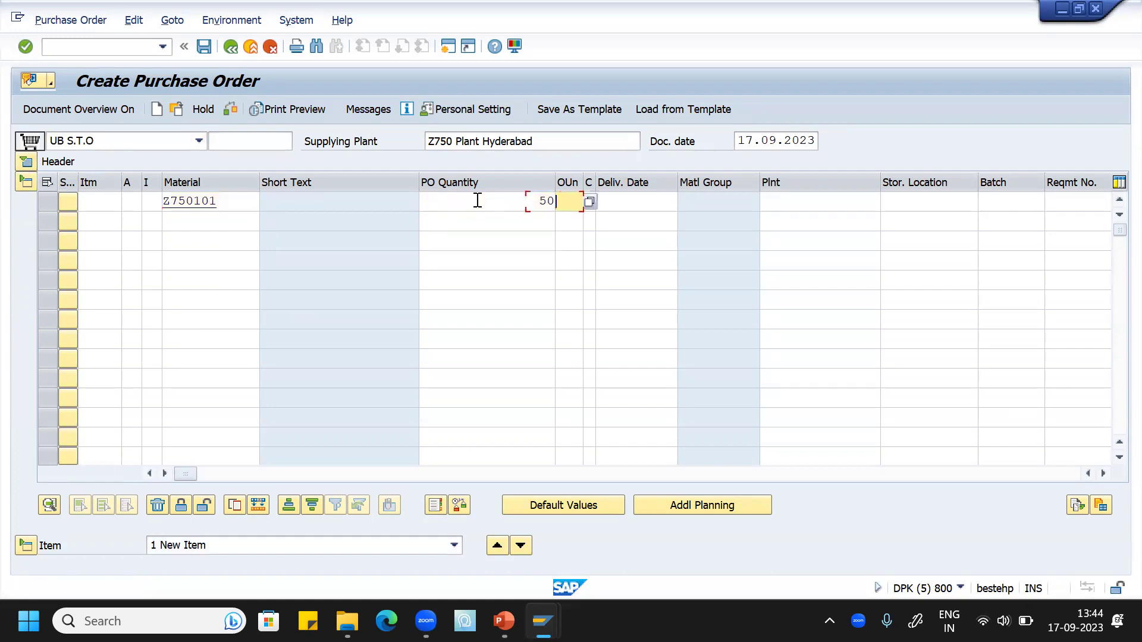
key(Tab)
text(EA)
key(Tab)
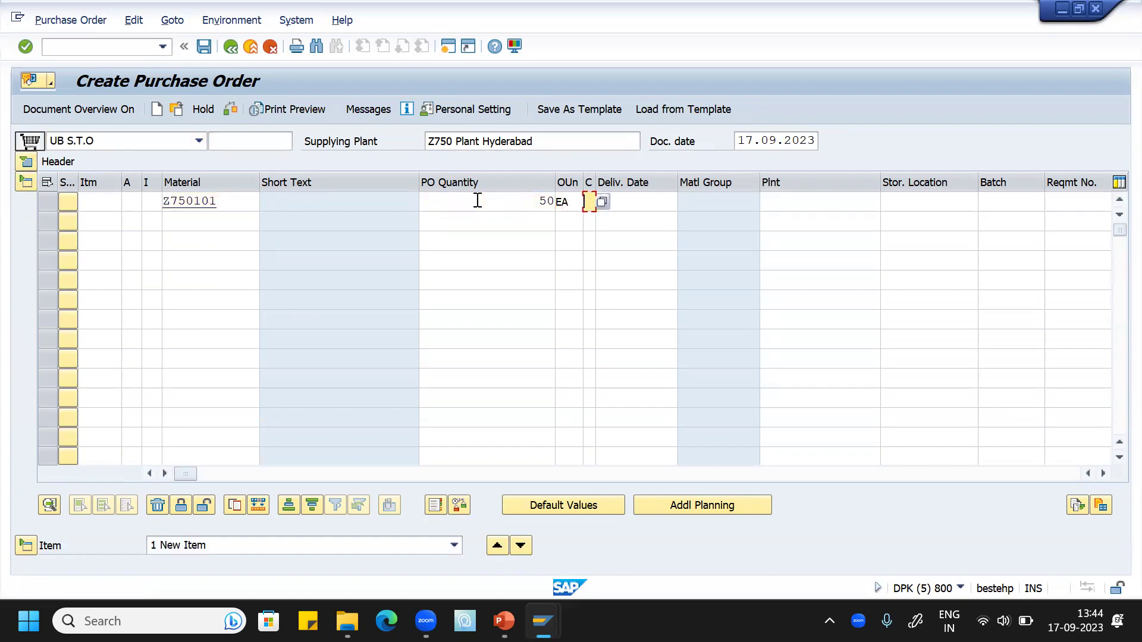
Set the item's plant and storage location to Z751, and save the stock transport order.
click(790, 202)
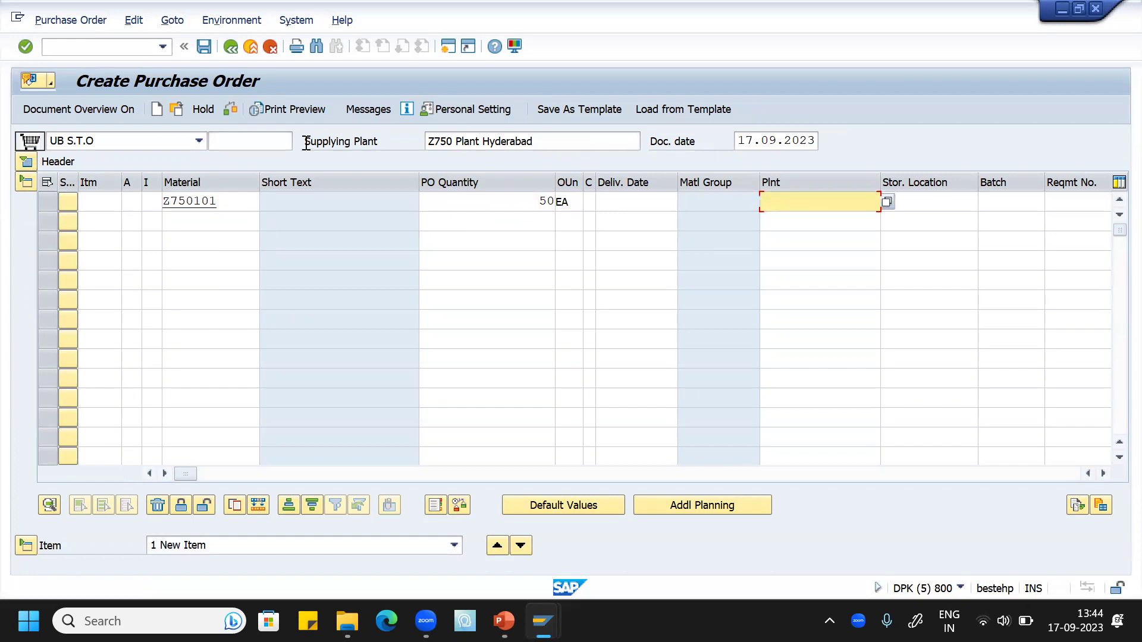
drag(305, 143, 389, 142)
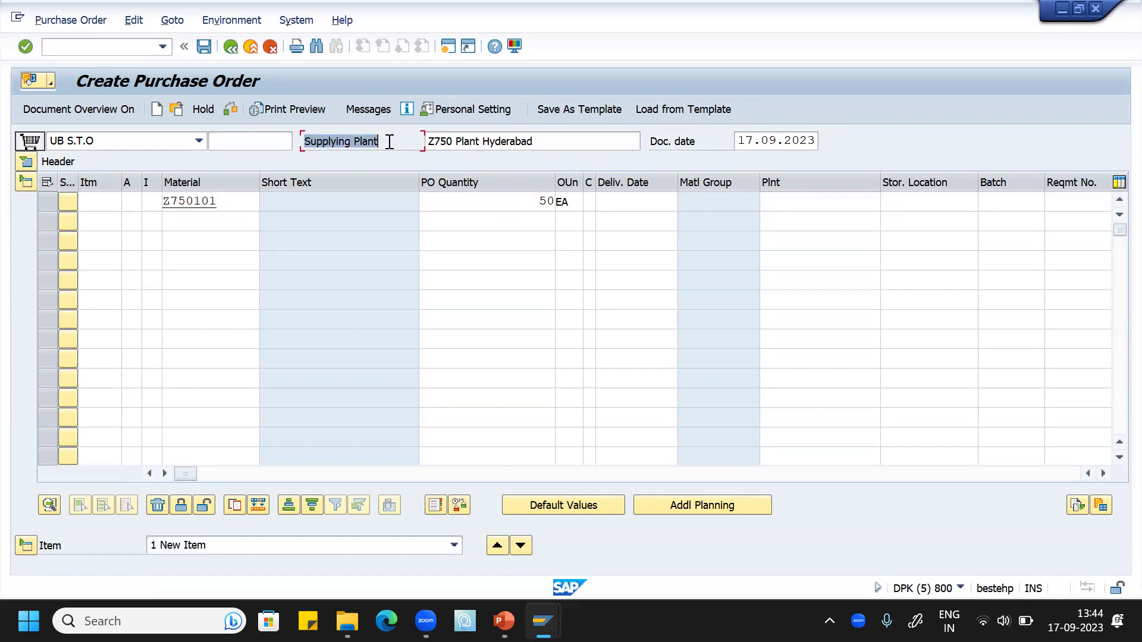
click(796, 196)
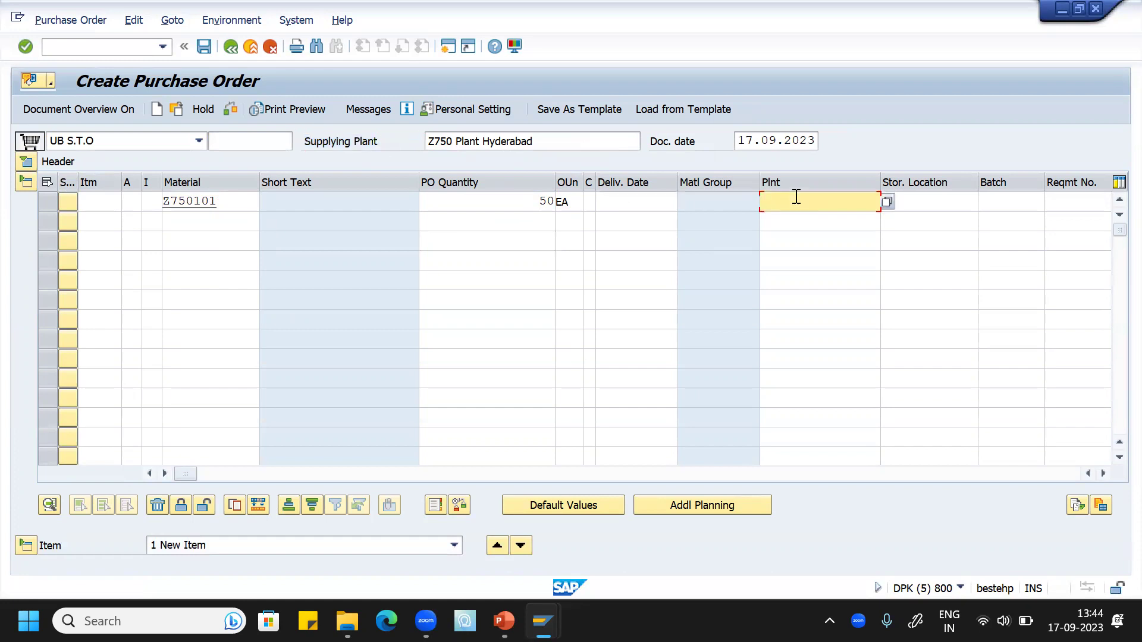
text(Z7d)
key(BackSpace)
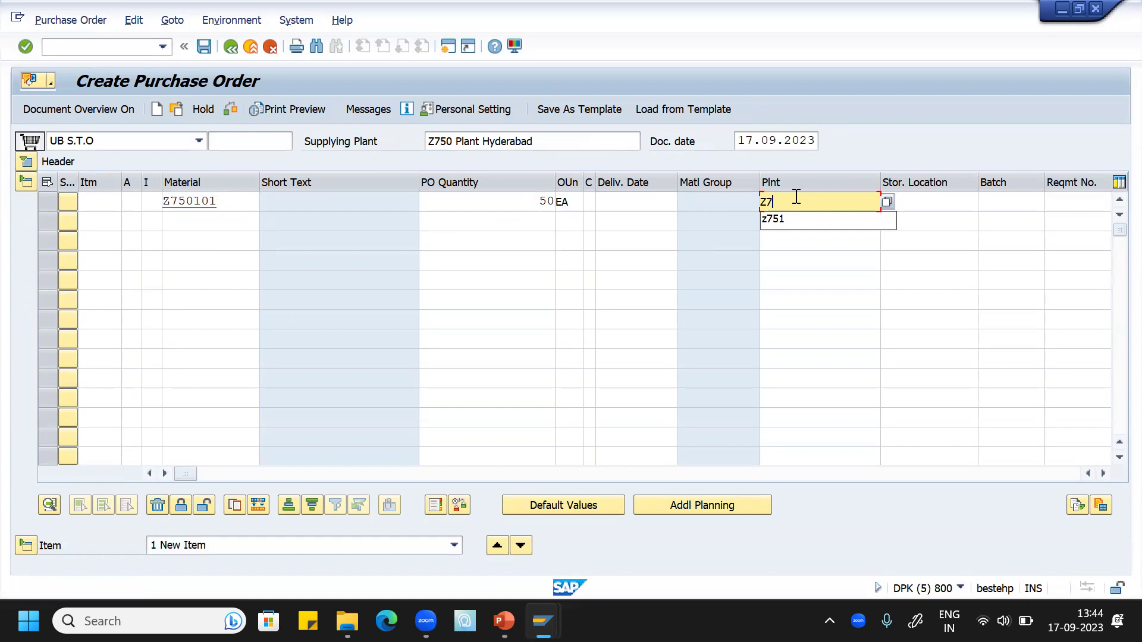
text(51)
key(Tab)
text(Z751)
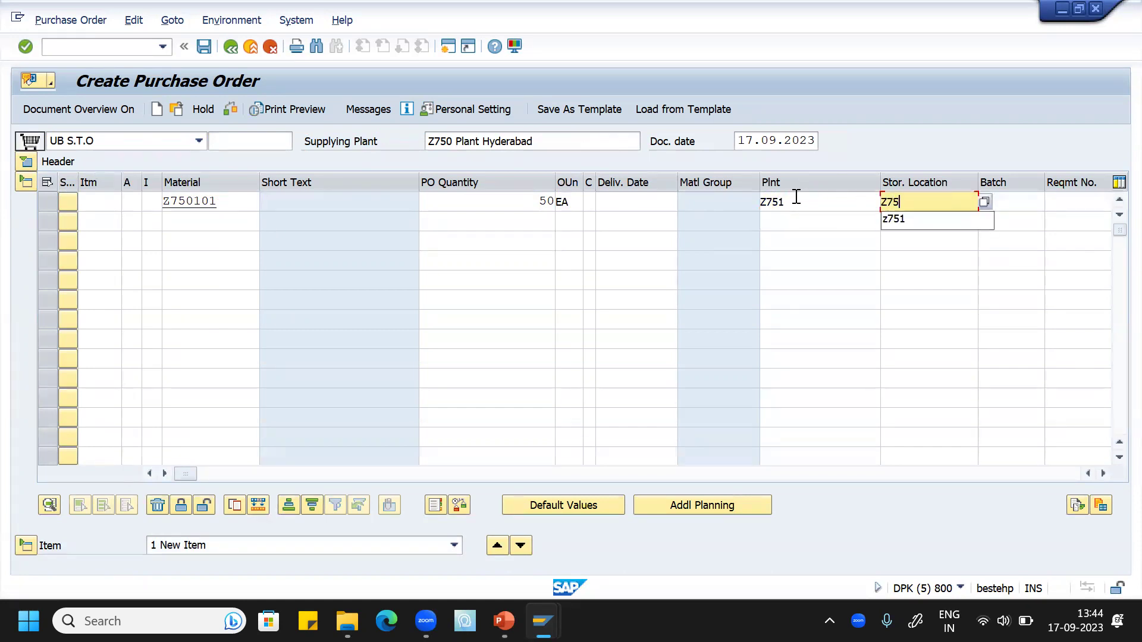
key(Return)
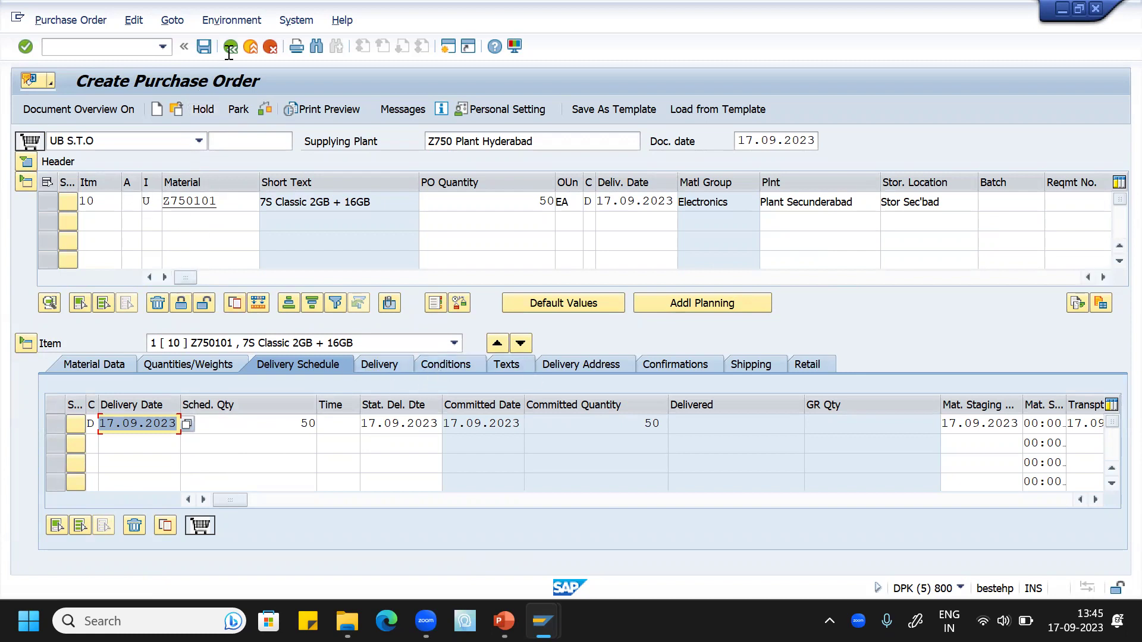
click(205, 46)
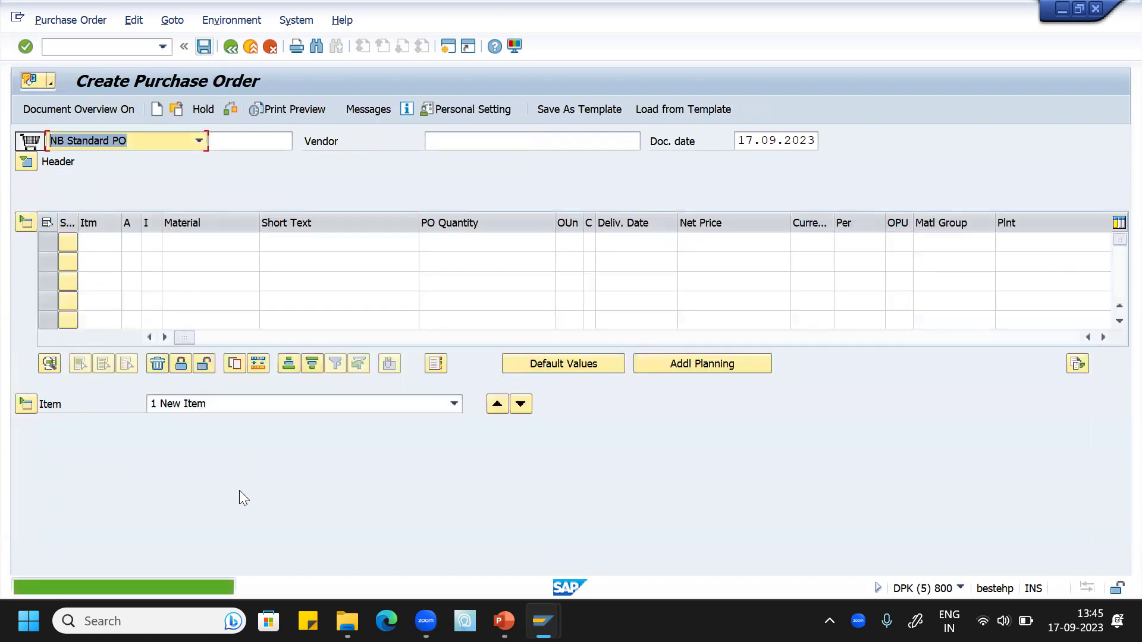
Open the details of the save message and copy the new stock transport order's number.
click(202, 586)
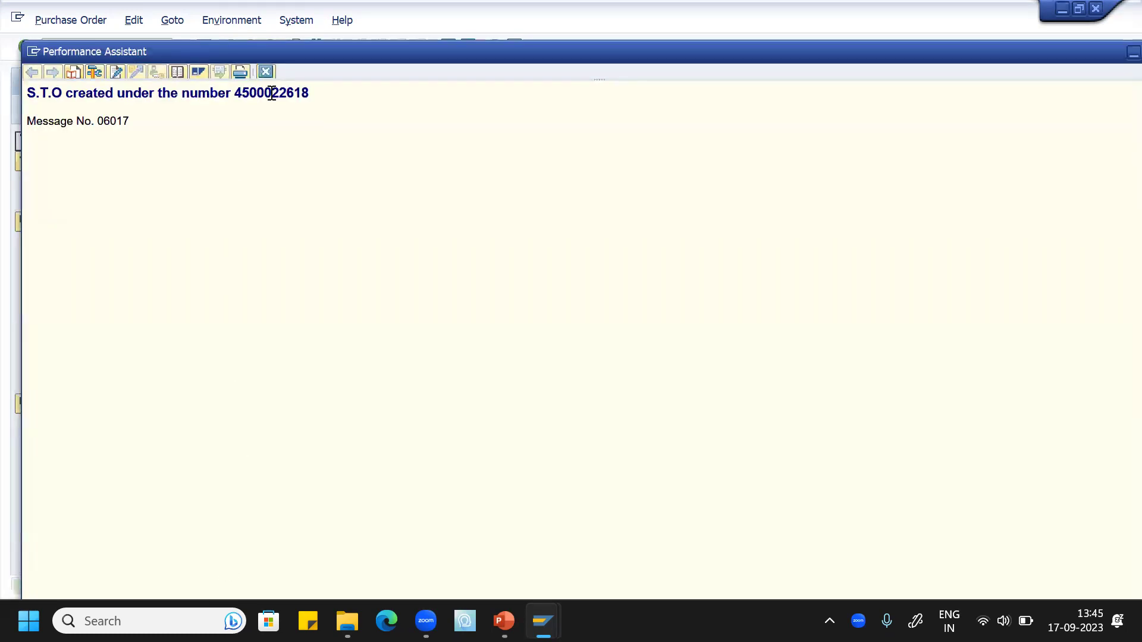
double_click(270, 94)
key(ctrl+c)
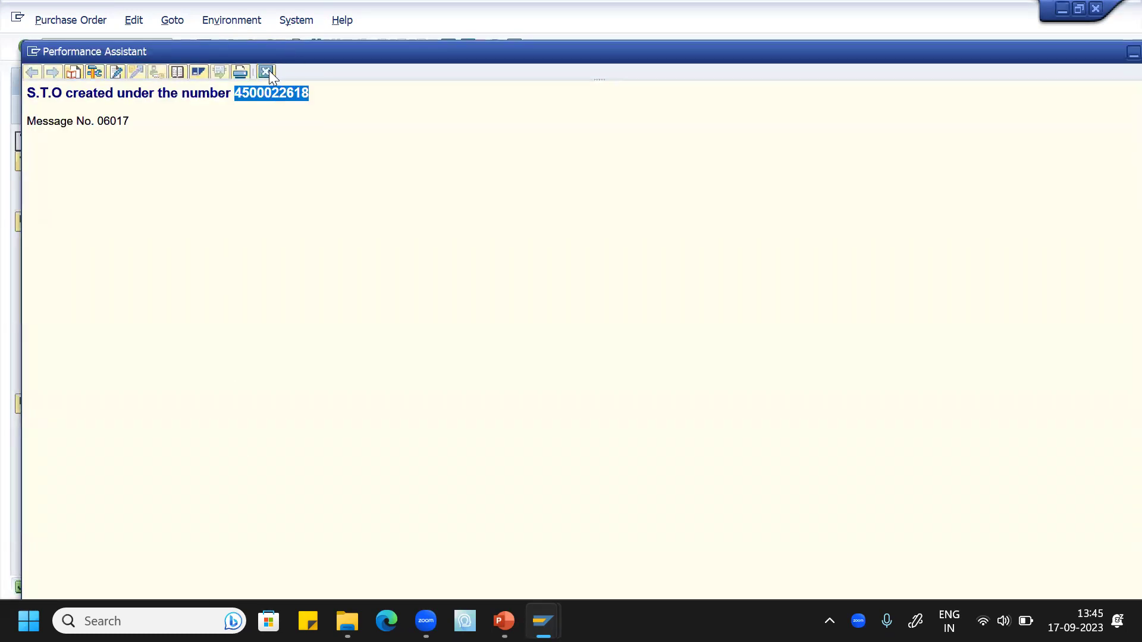
click(265, 72)
Switch to a new Notepad file, record the copied order number after the label "po -", and return to the SAP session.
click(179, 619)
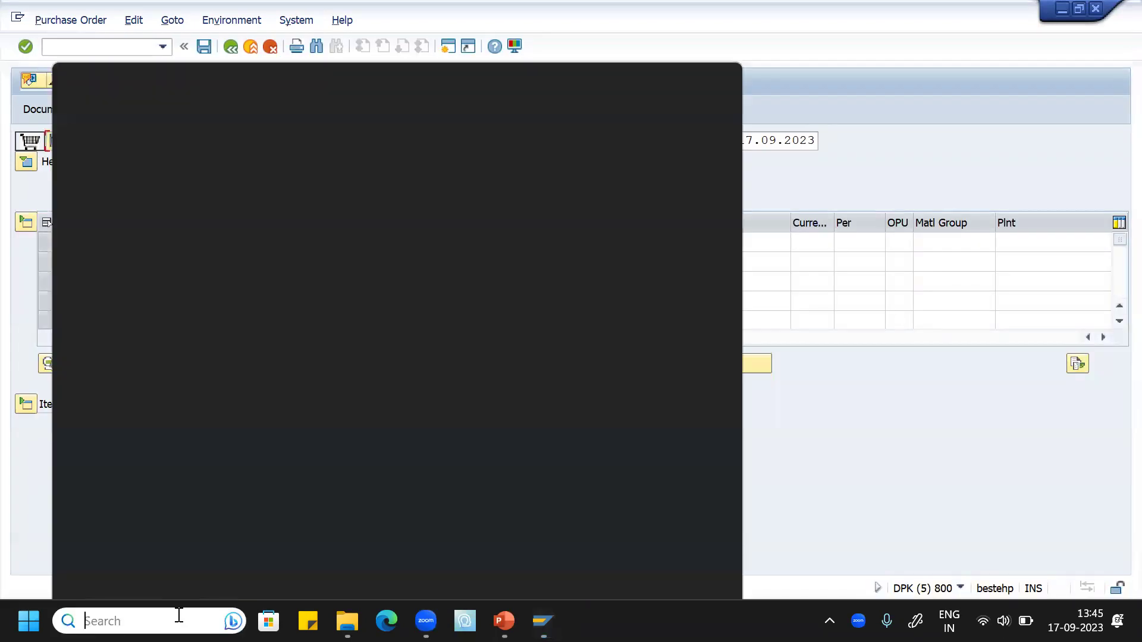
text(NOTEPAD)
key(Return)
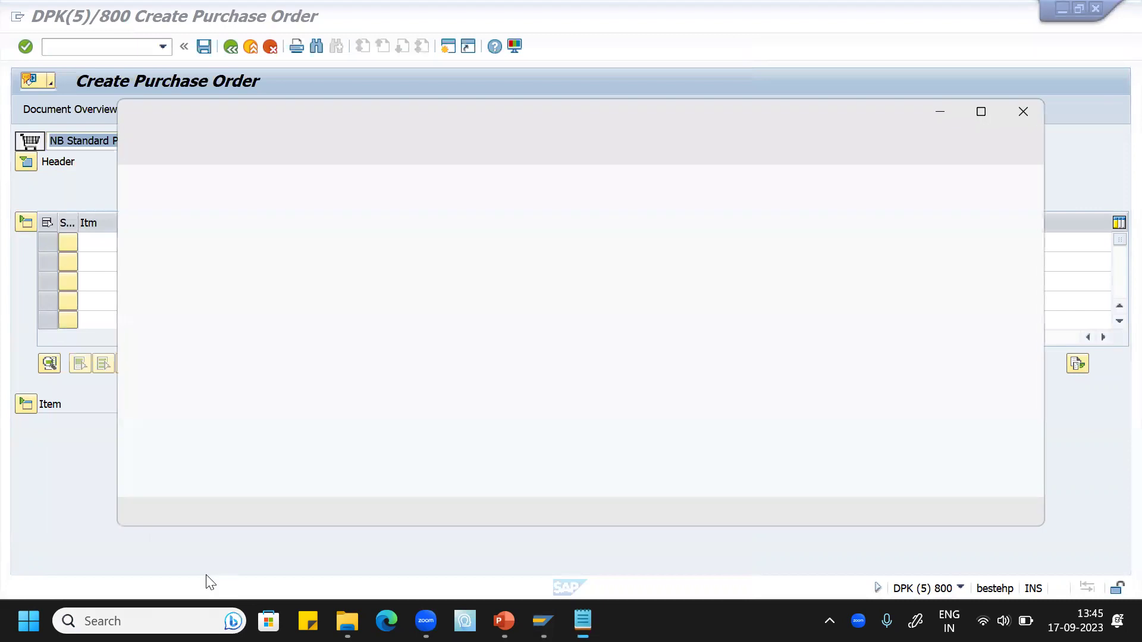
text(po -)
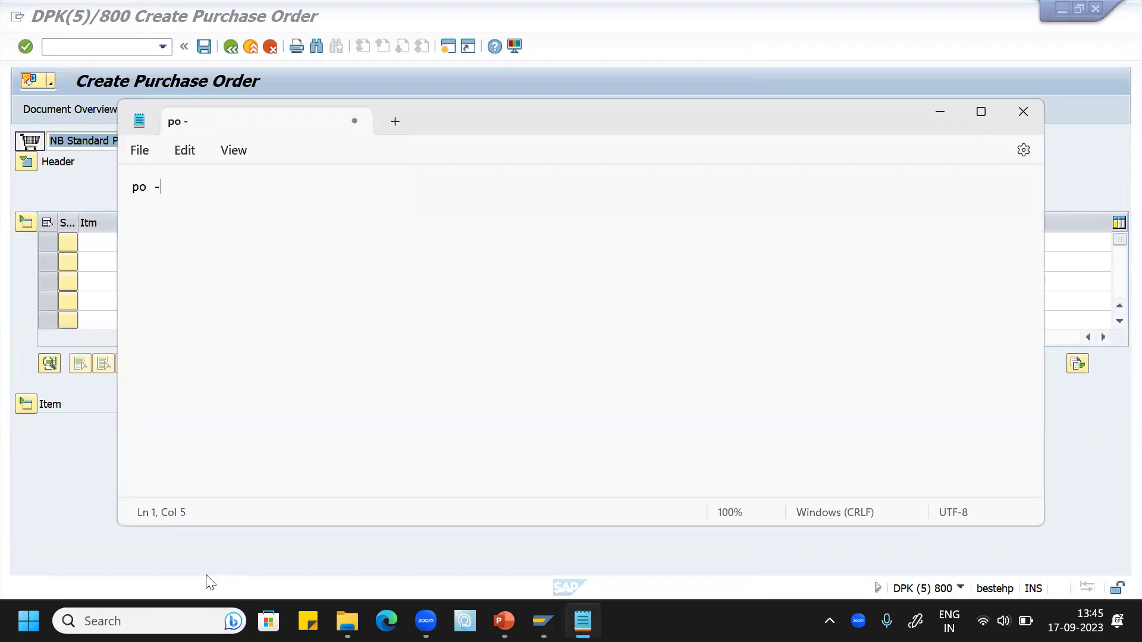
key(ctrl+v)
key(Return)
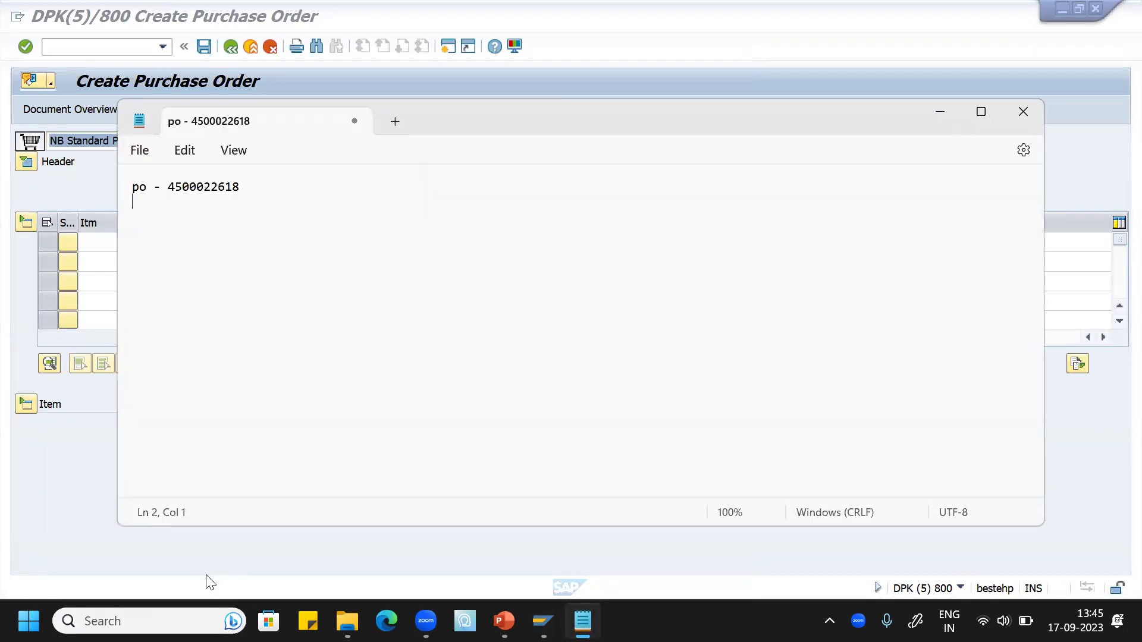
click(943, 111)
Leave the purchase order transaction and start transaction VL10B for purchase orders due for delivery.
click(131, 46)
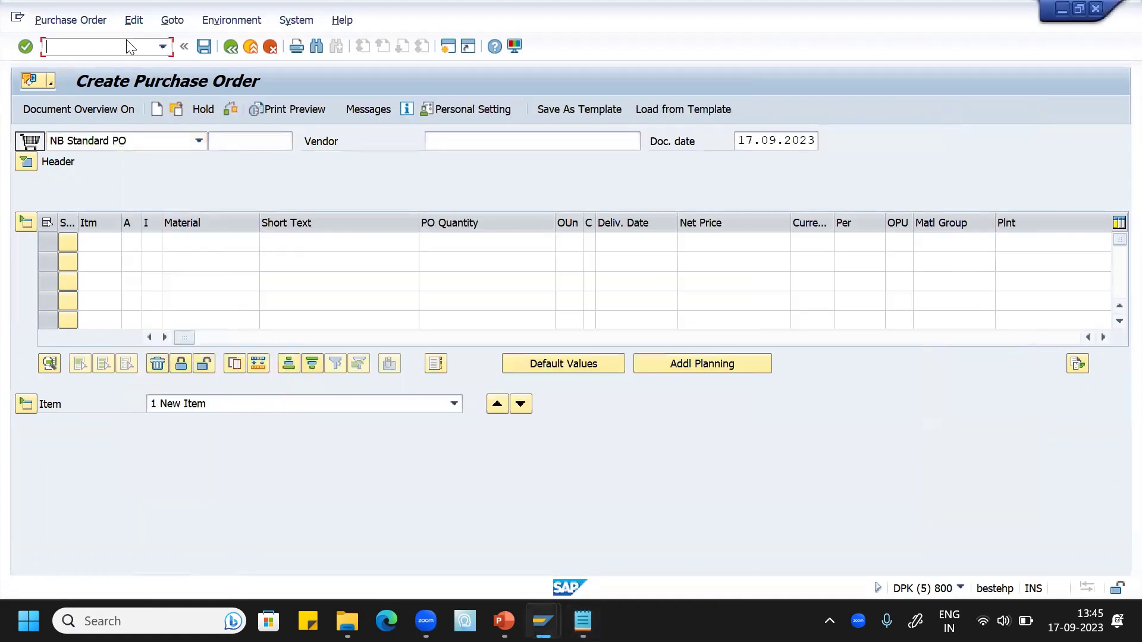
text(/n)
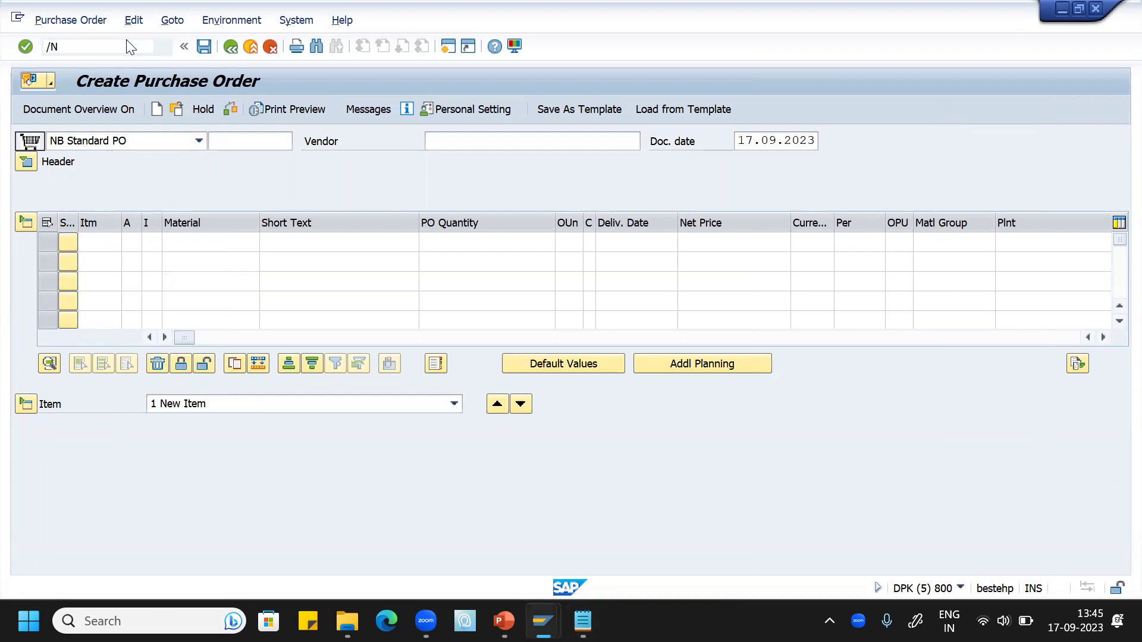
key(Return)
text(vL10B)
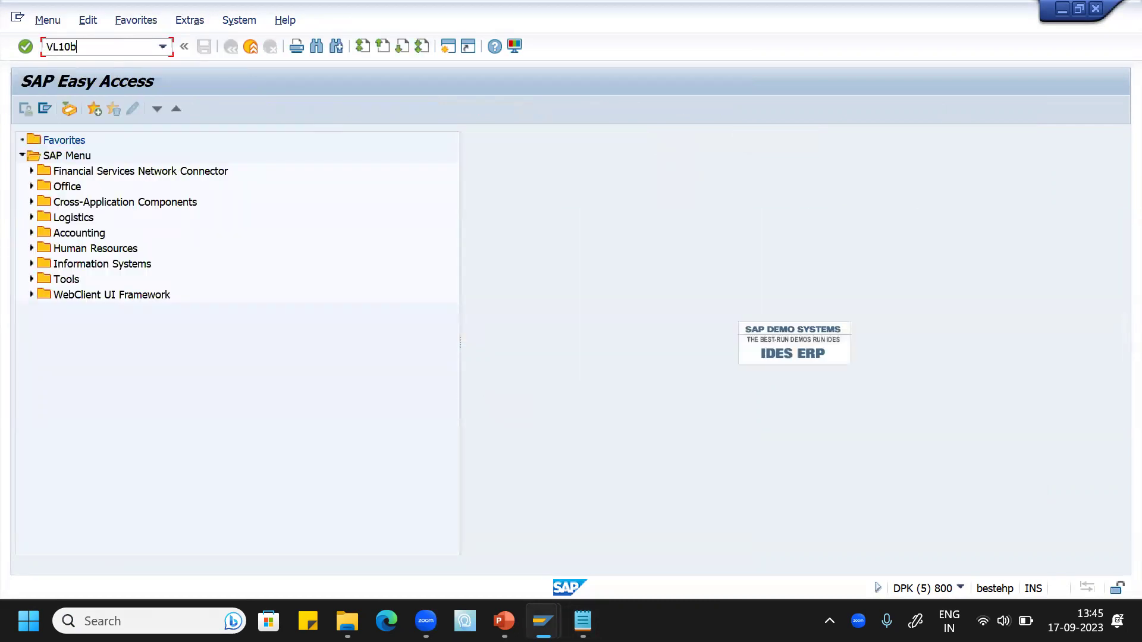
key(Return)
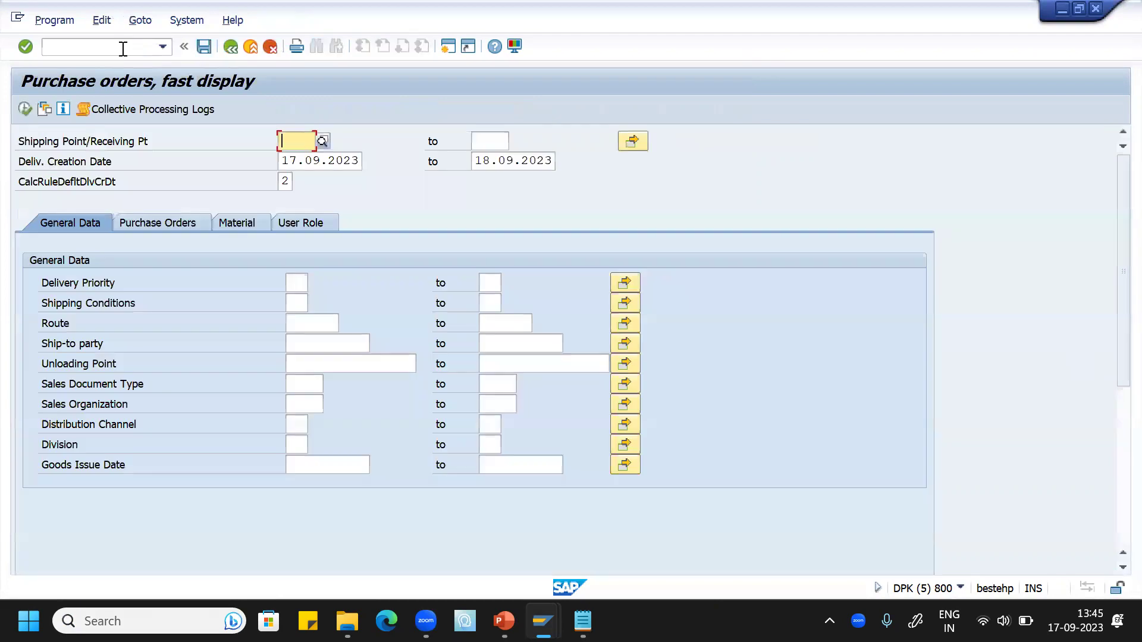
Enter the copied order number as the purchasing document criterion and run the selection.
click(168, 221)
click(349, 284)
key(ctrl+v)
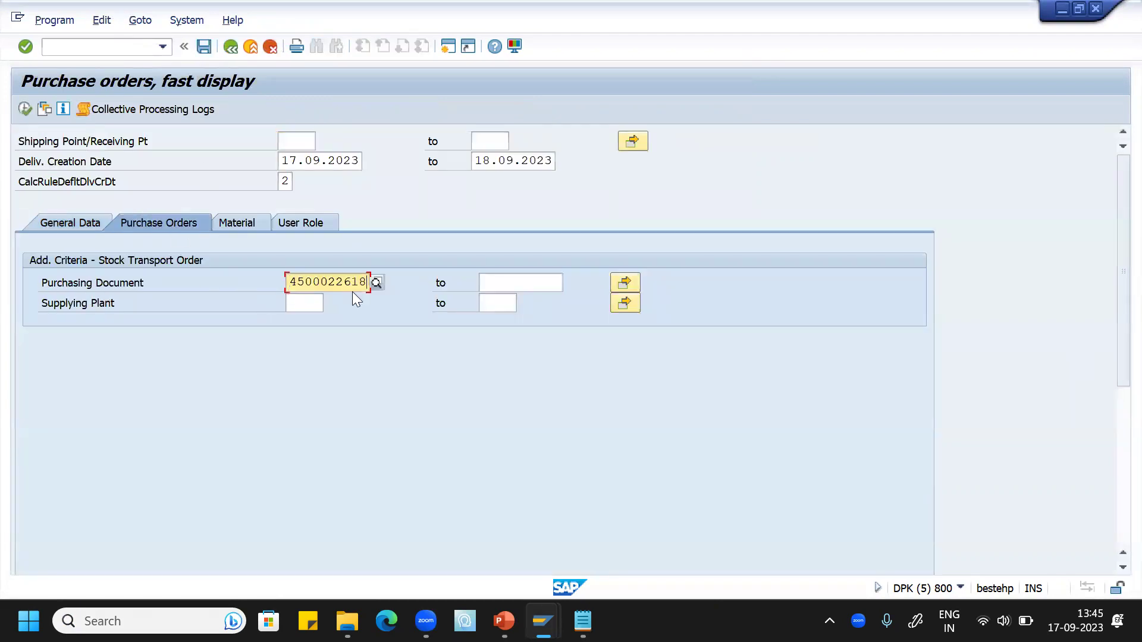
click(25, 108)
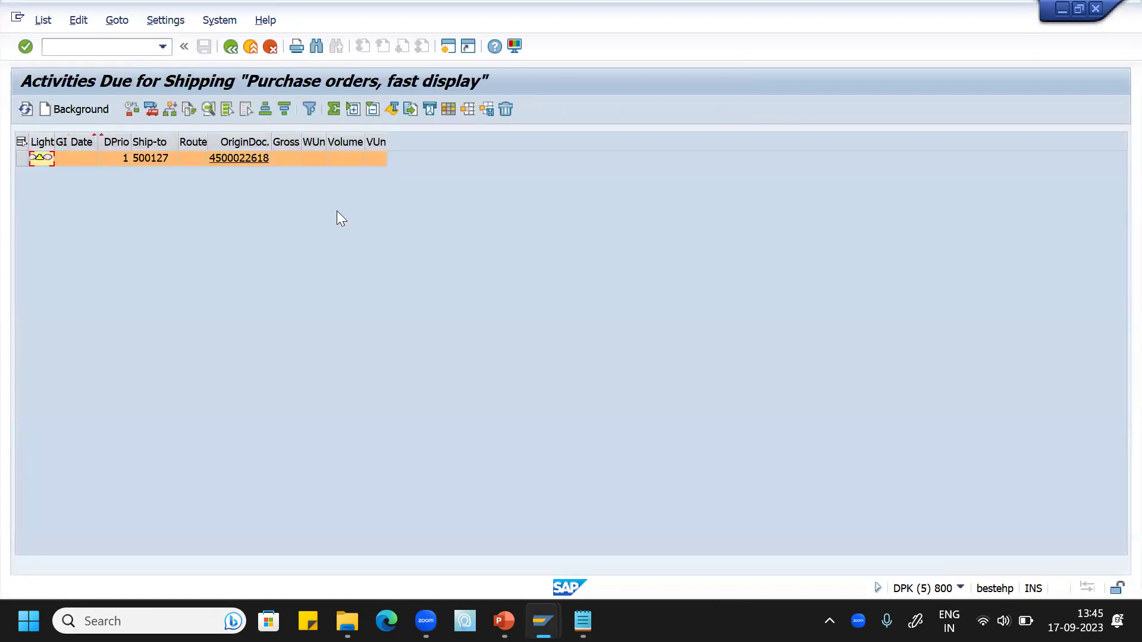
Show the SD document column in the due list, select the stock transport order and create its delivery in the background.
click(150, 109)
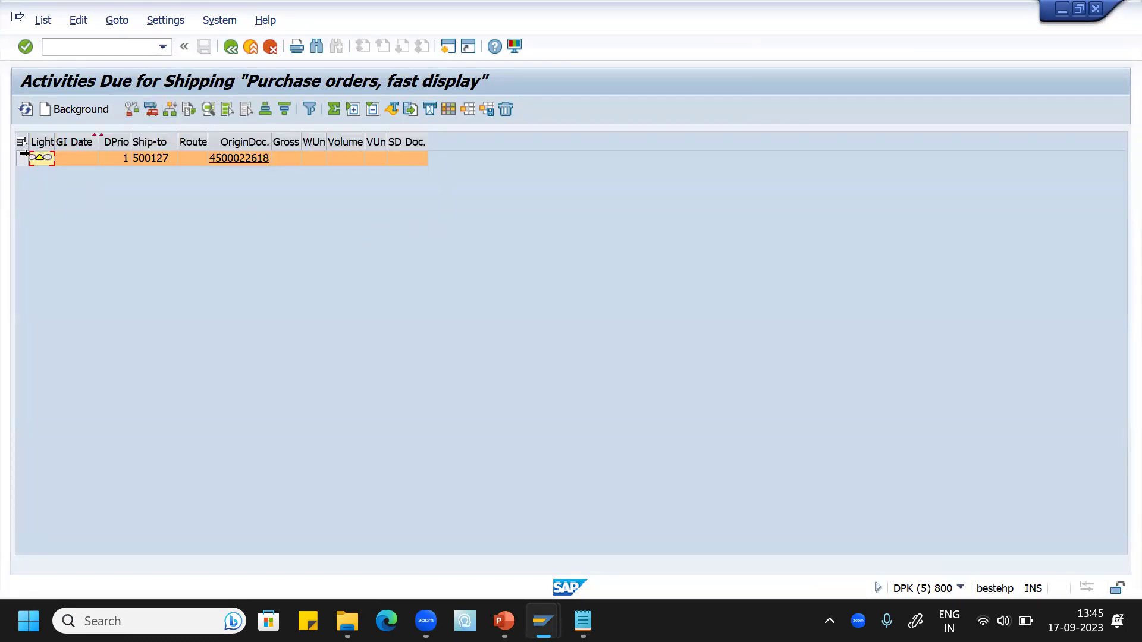
click(20, 142)
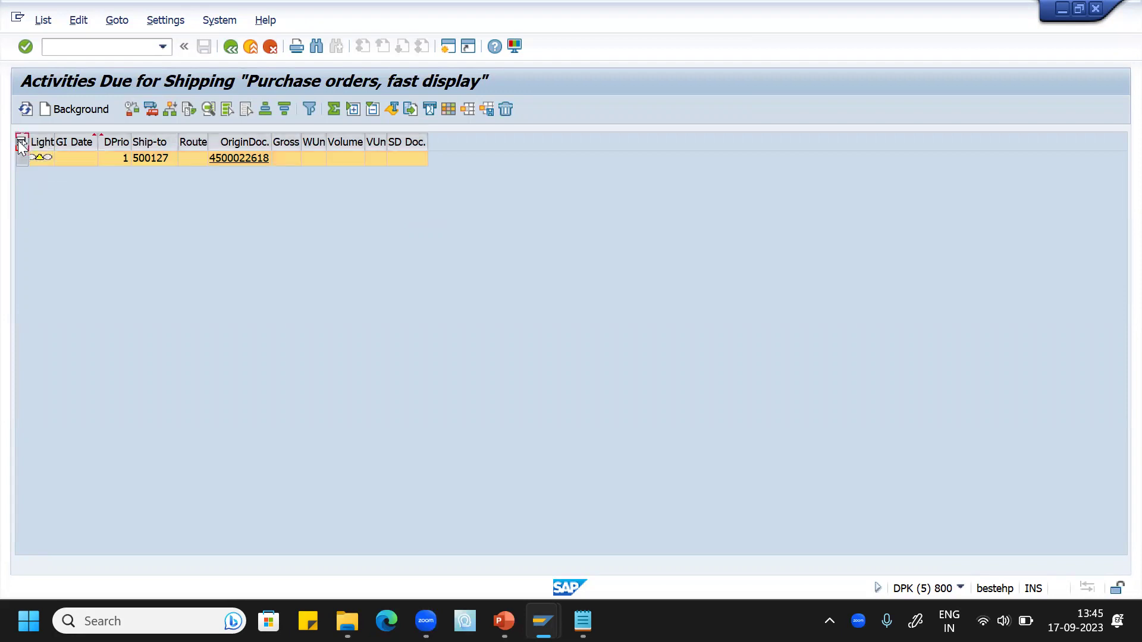
click(21, 144)
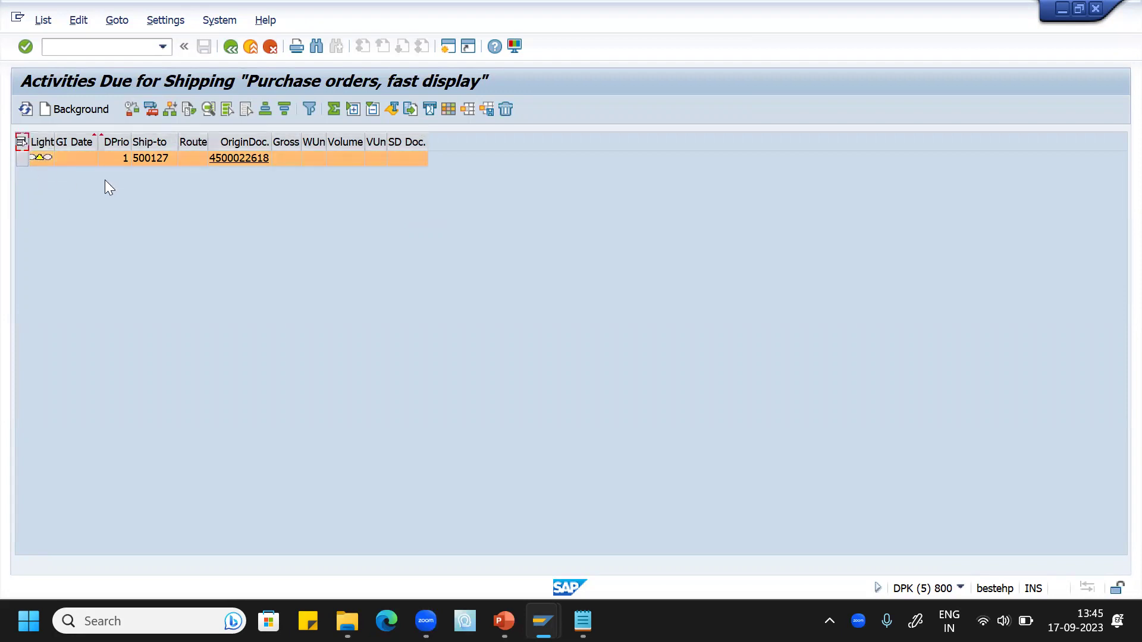
click(79, 109)
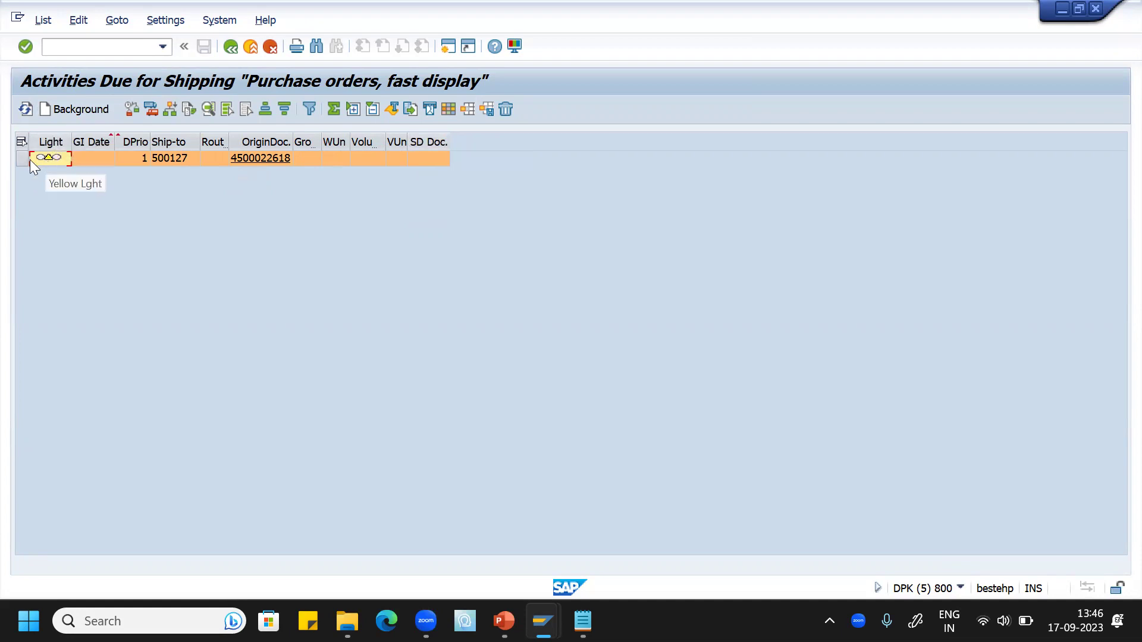
click(22, 144)
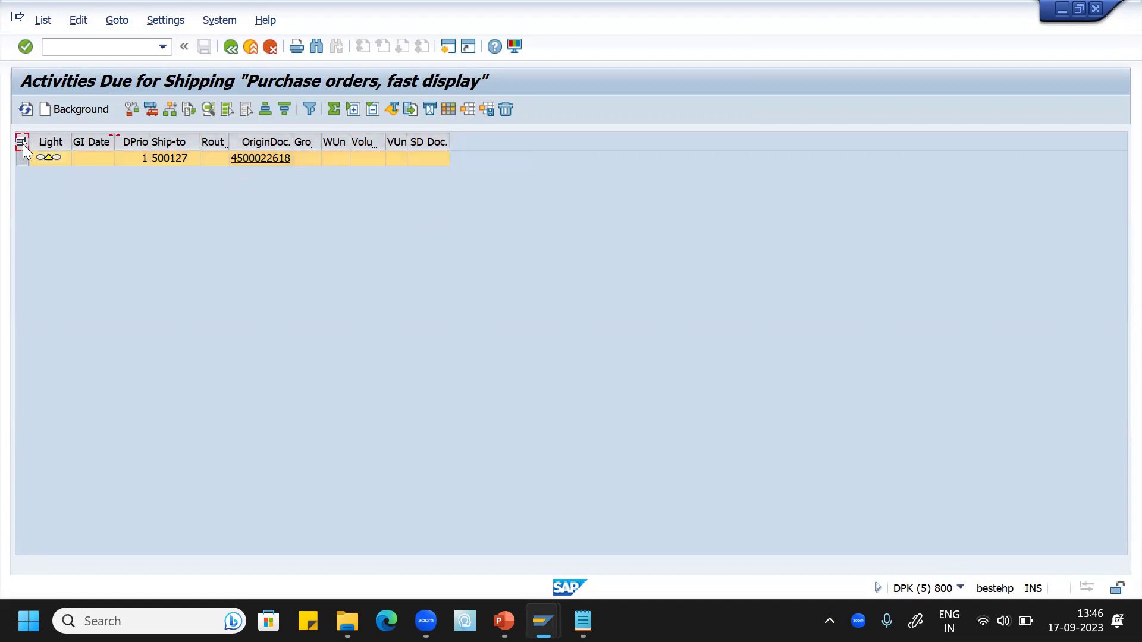
click(19, 159)
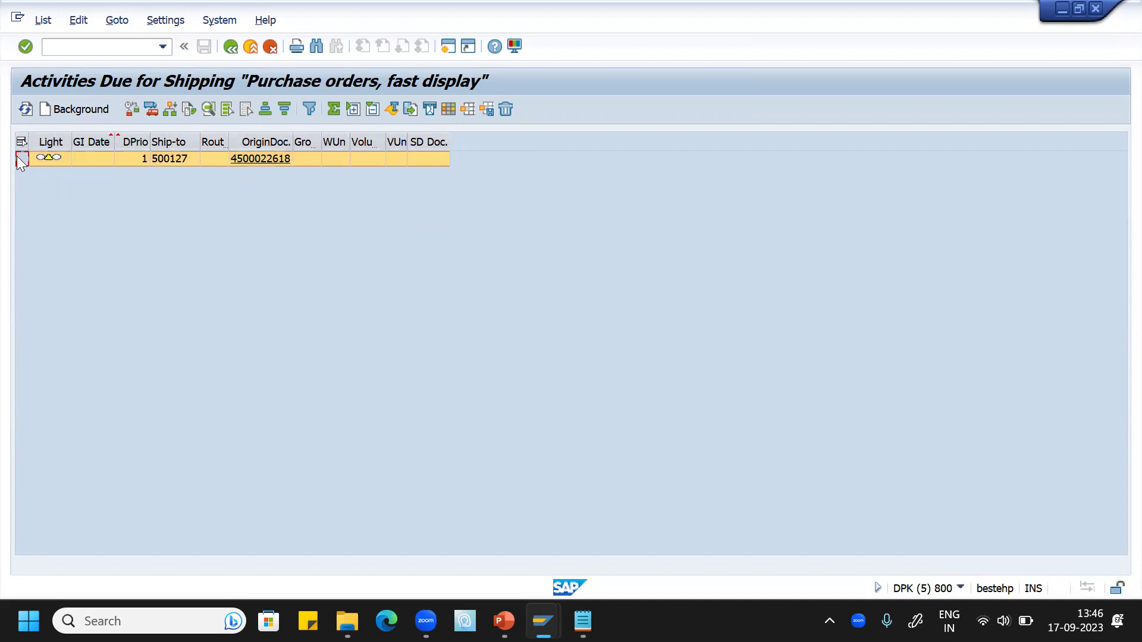
click(65, 110)
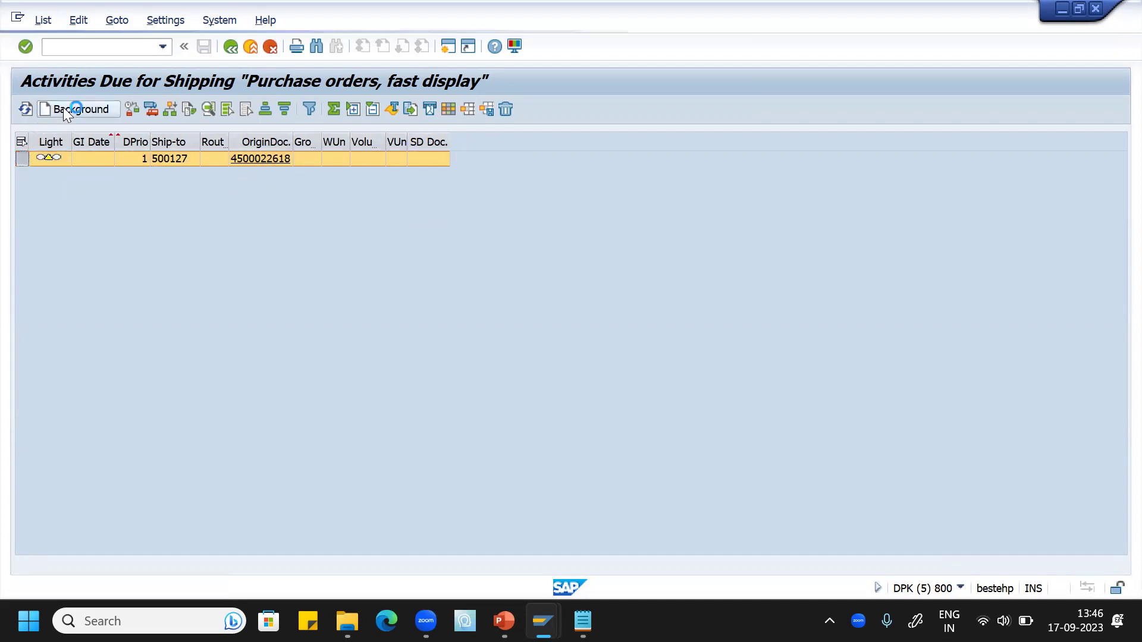
Open the created replenishment delivery from the widened sales document column and copy its delivery number.
drag(451, 139, 538, 142)
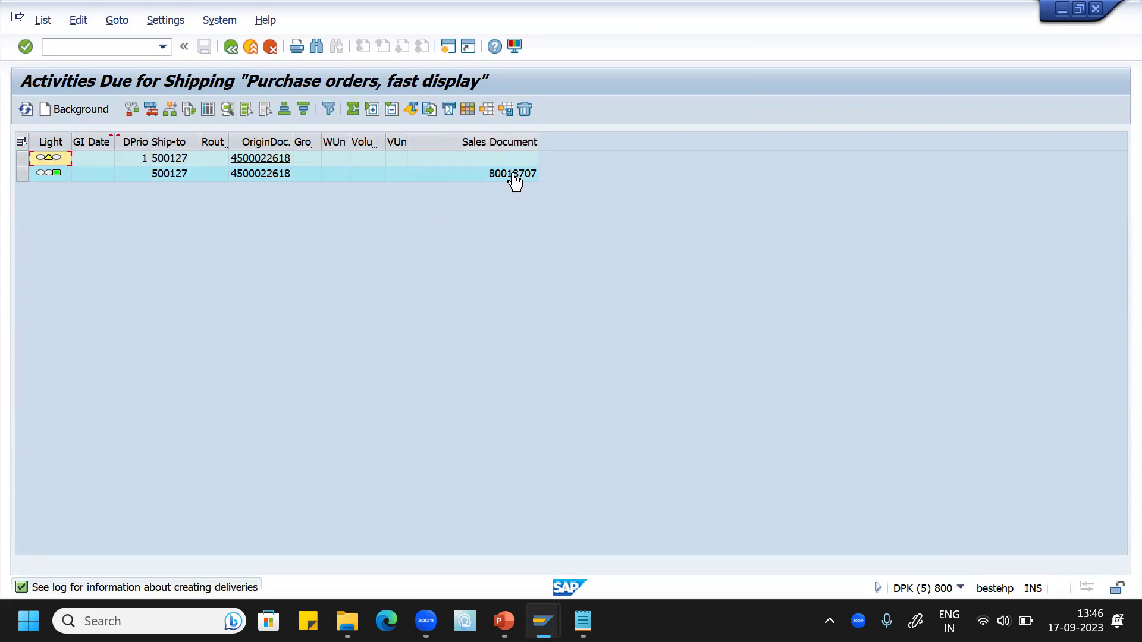
click(510, 175)
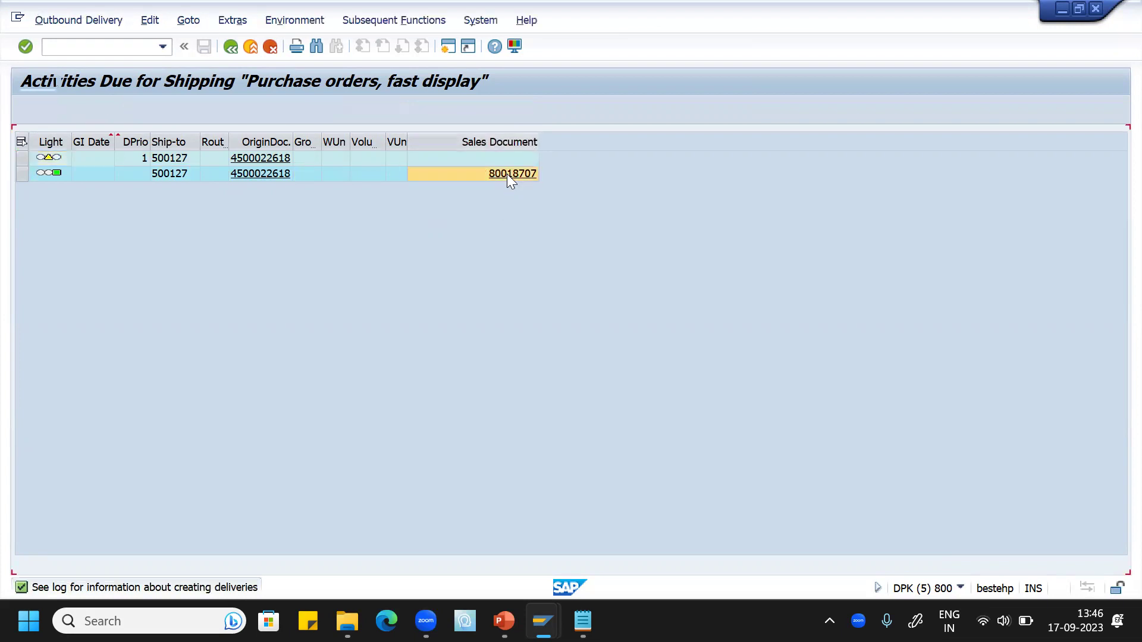
drag(227, 141, 157, 142)
key(ctrl+c)
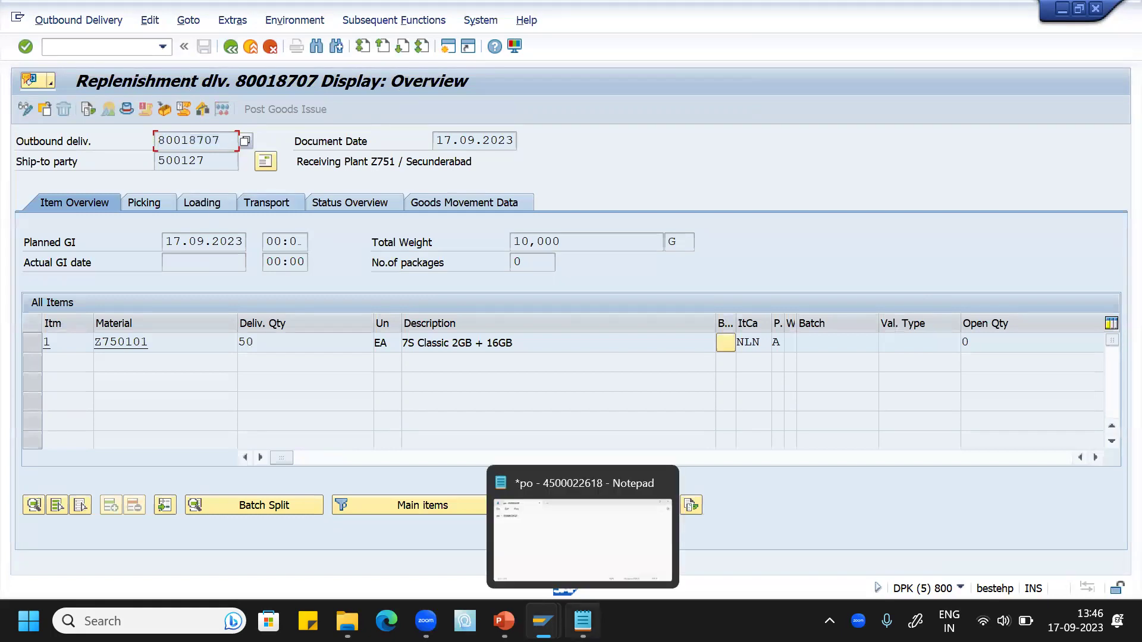
Record the copied delivery number in Notepad on a line labelled "DELIVERY" below the order number, and return to the SAP session.
click(583, 621)
click(321, 191)
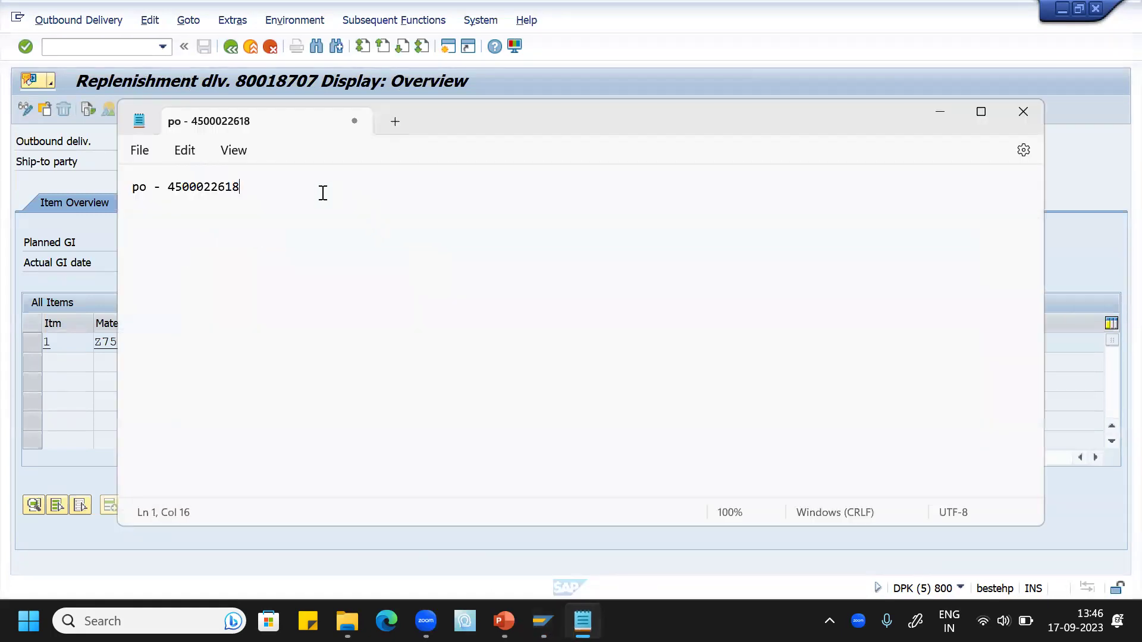
key(Return)
text(DELIVERY)
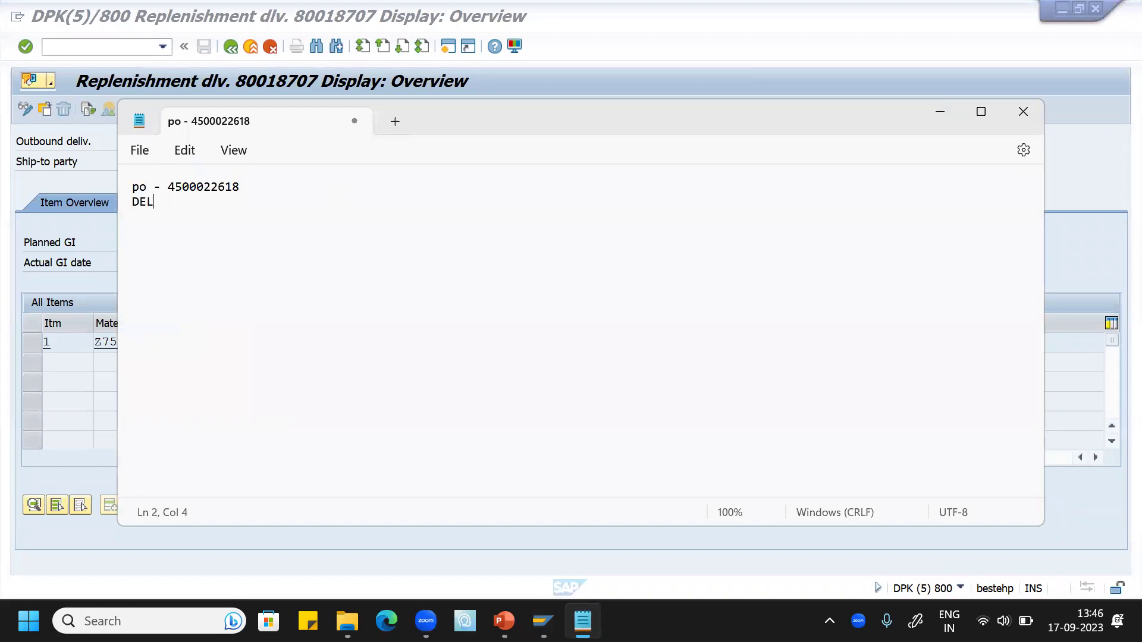
key(ctrl+v)
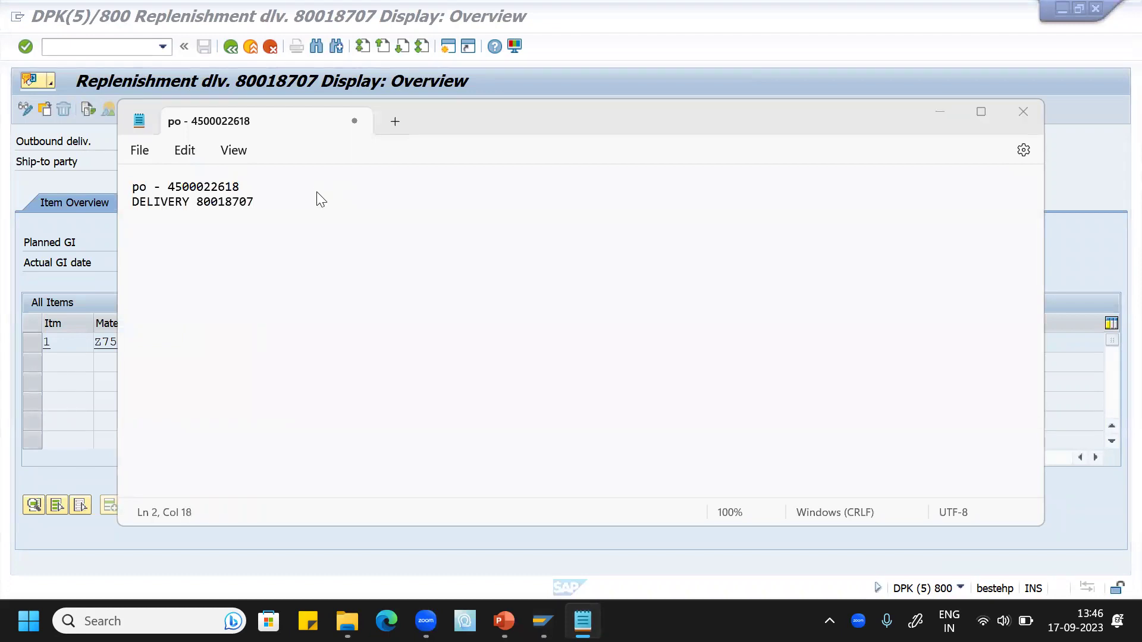
key(alt+Tab)
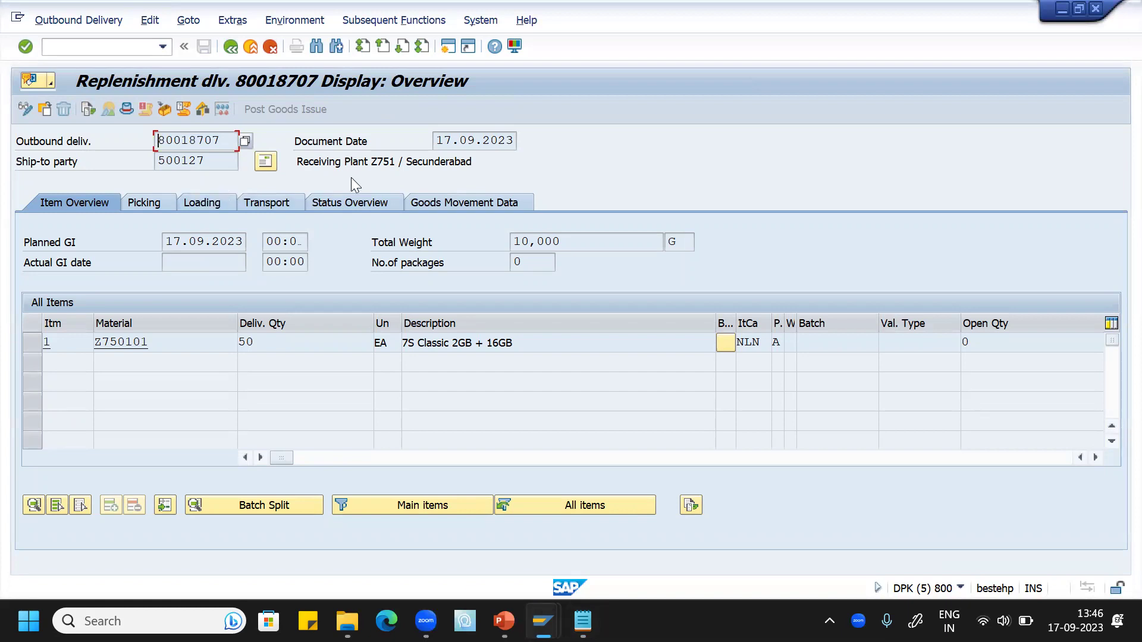
Examine the ship-to party number and receiving plant description in the replenishment delivery's header.
click(296, 162)
drag(296, 161, 490, 166)
drag(219, 156, 153, 161)
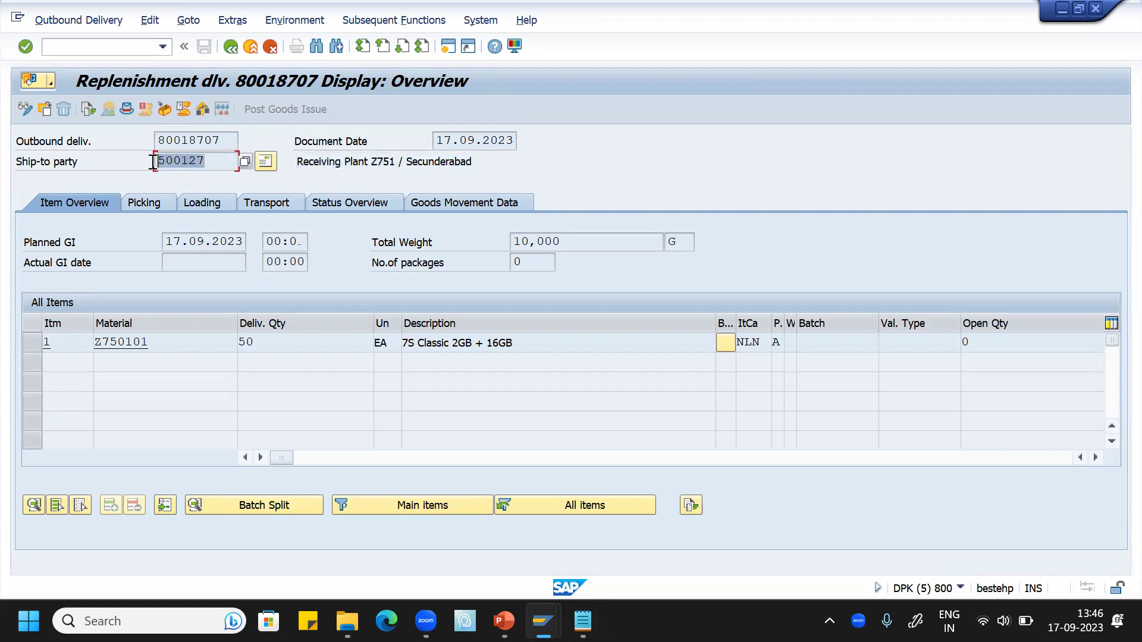
click(153, 162)
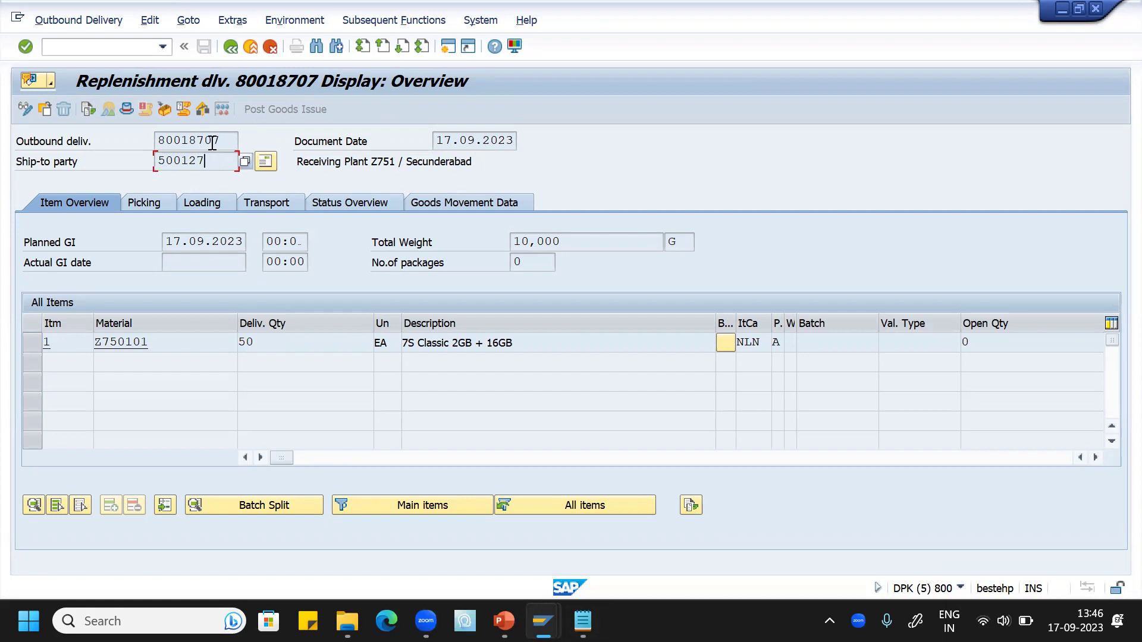
Open the replenishment delivery in change mode with transaction VL02N.
click(127, 45)
text(/NVL02N)
key(Return)
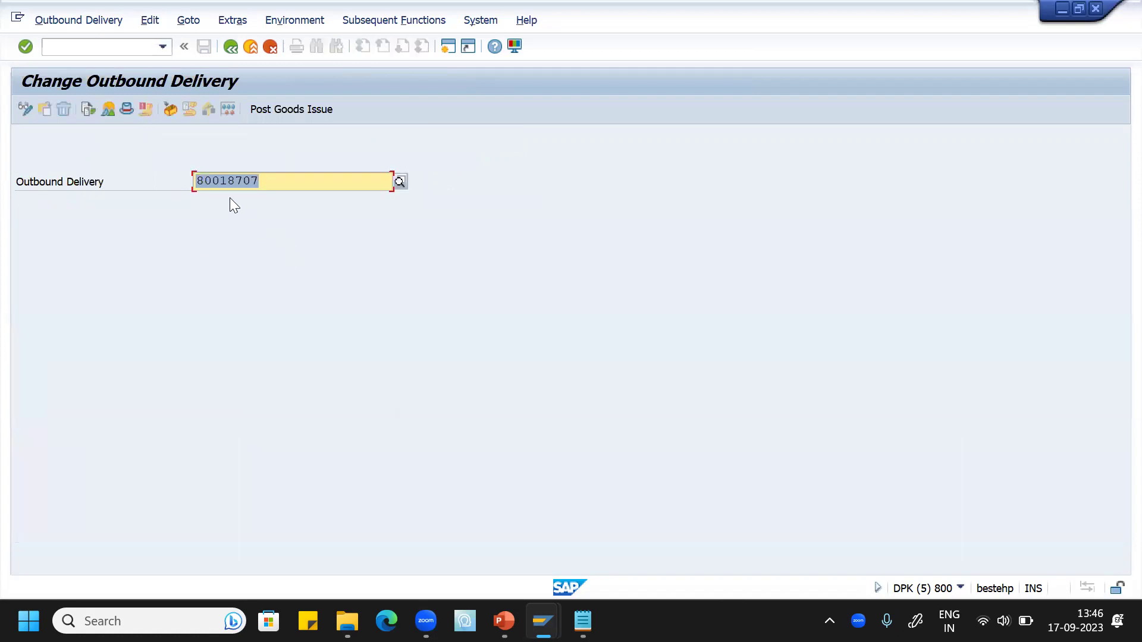
key(Return)
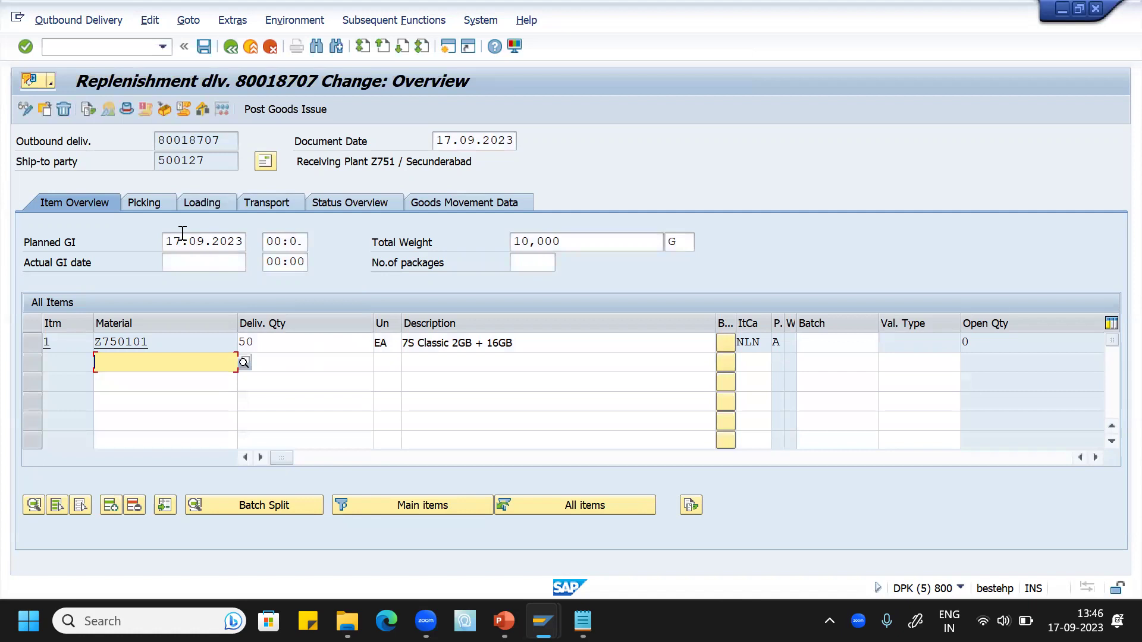
click(156, 204)
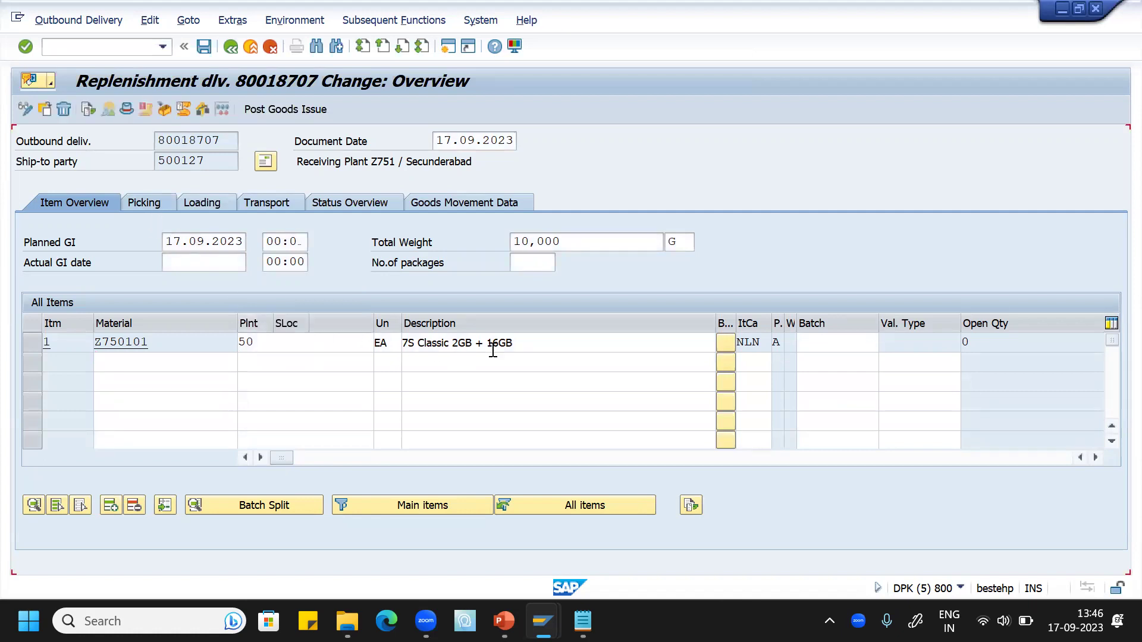
click(496, 350)
text(50)
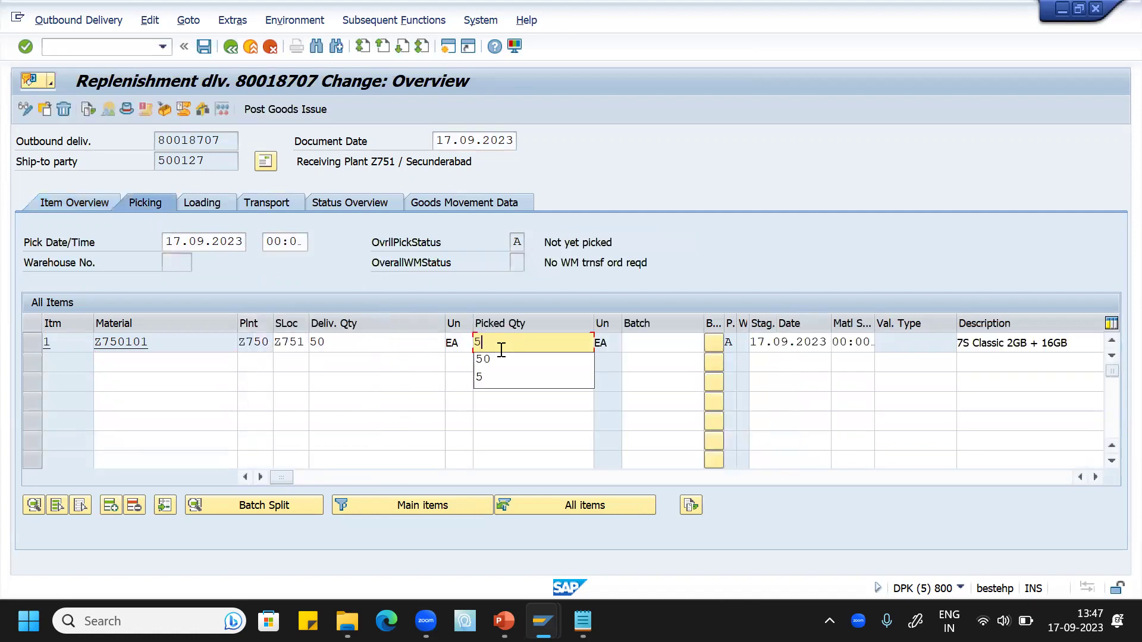
key(Tab)
key(BackSpace)
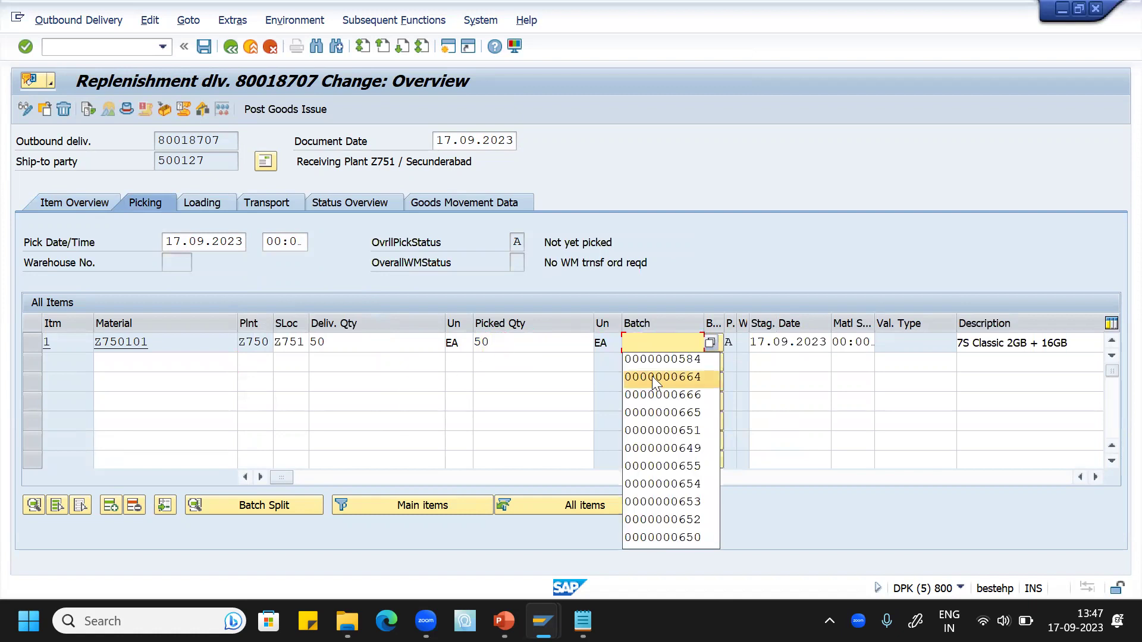
click(667, 356)
Check the batch stock in the supplying plant's stock overview, return to the replenishment delivery and post its goods issue.
mouse_move(543, 621)
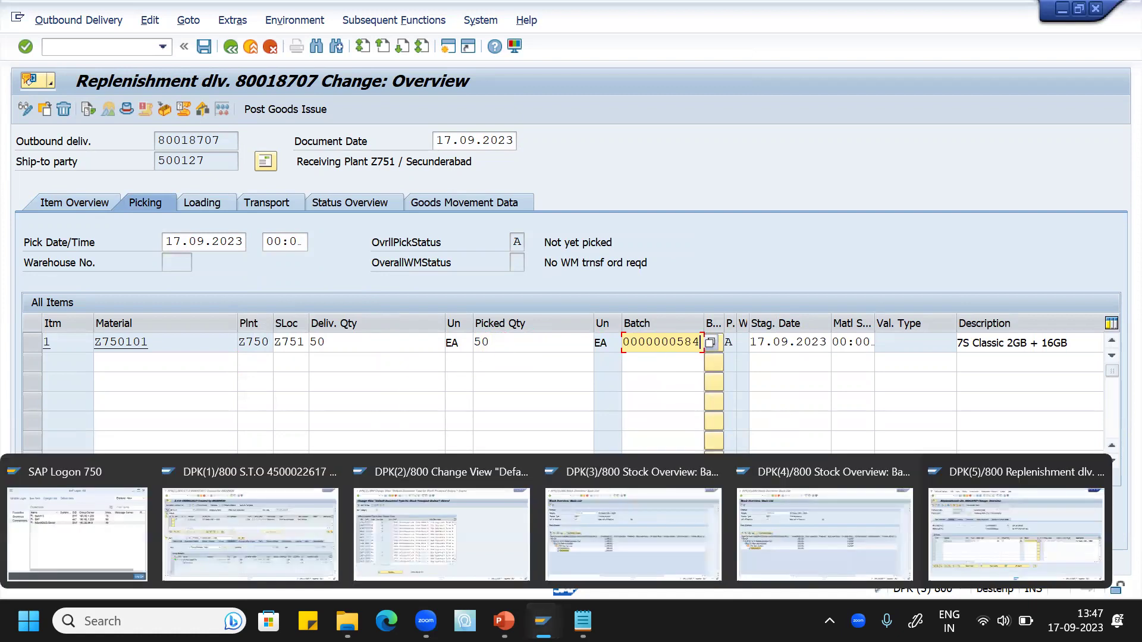
click(630, 552)
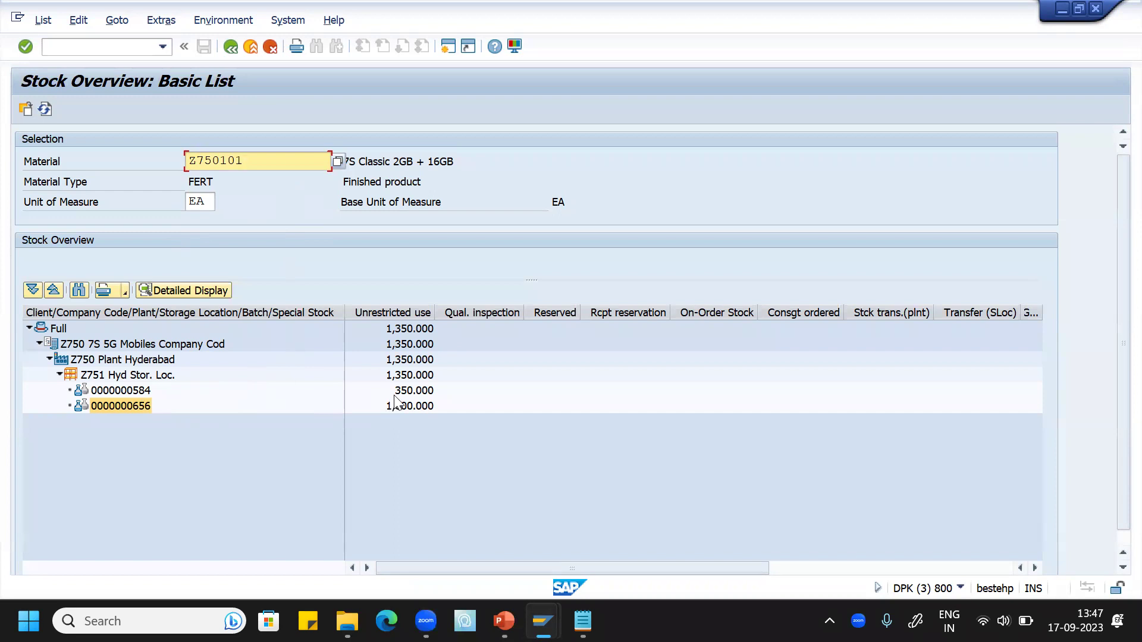
key(alt+Tab)
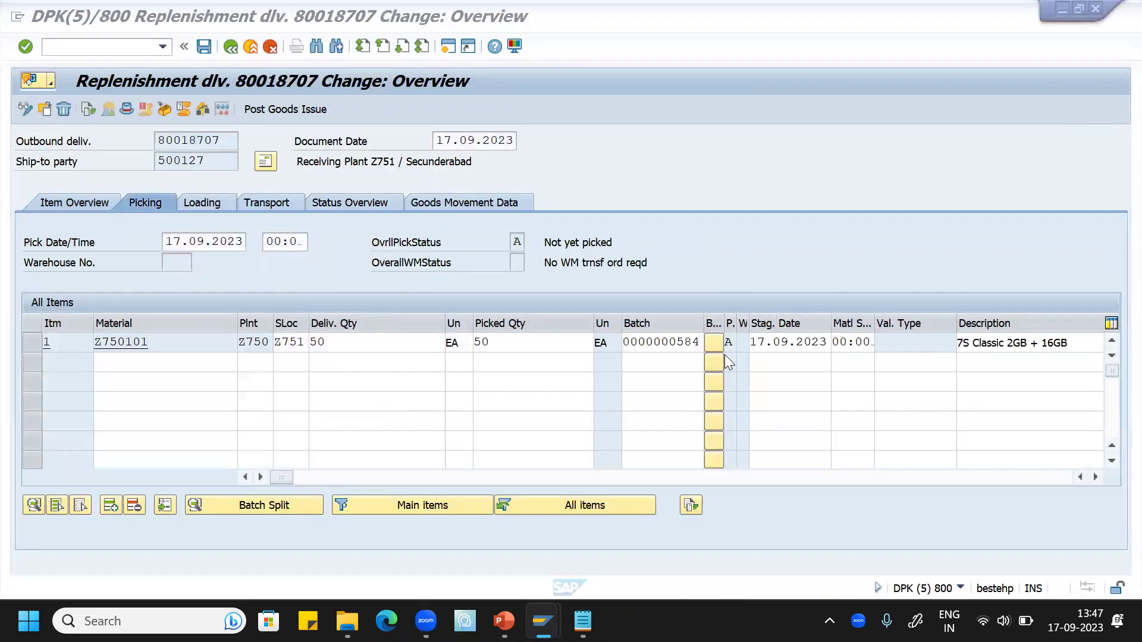
click(702, 343)
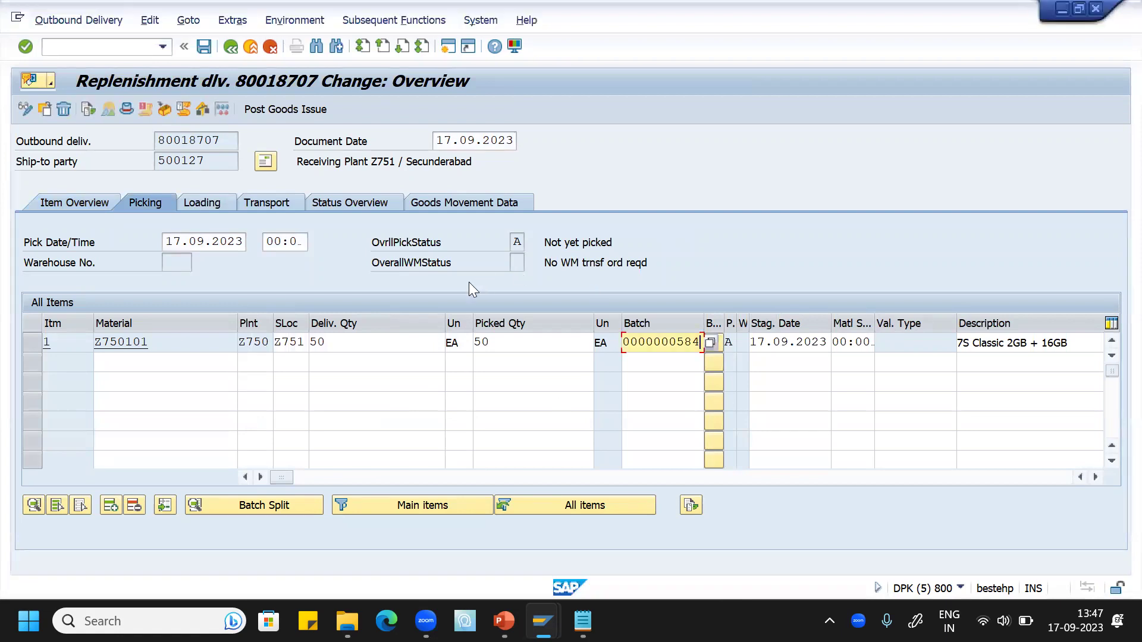
click(270, 110)
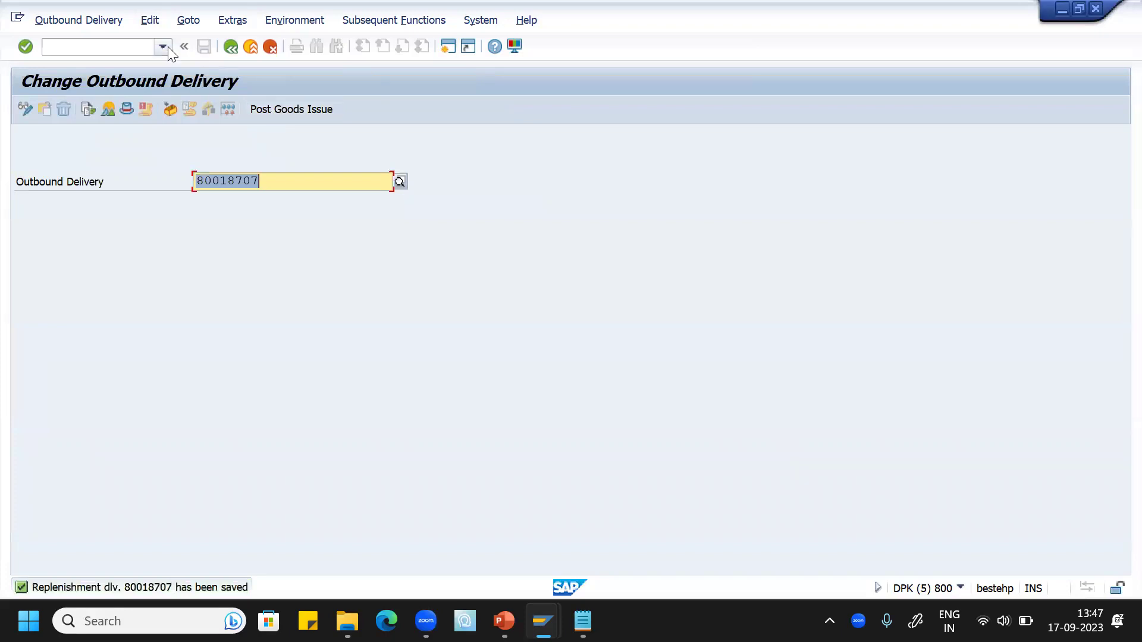
Refresh and examine the stock overviews of material Z750101 for supplying plant Z750 and receiving plant Z751.
mouse_move(543, 621)
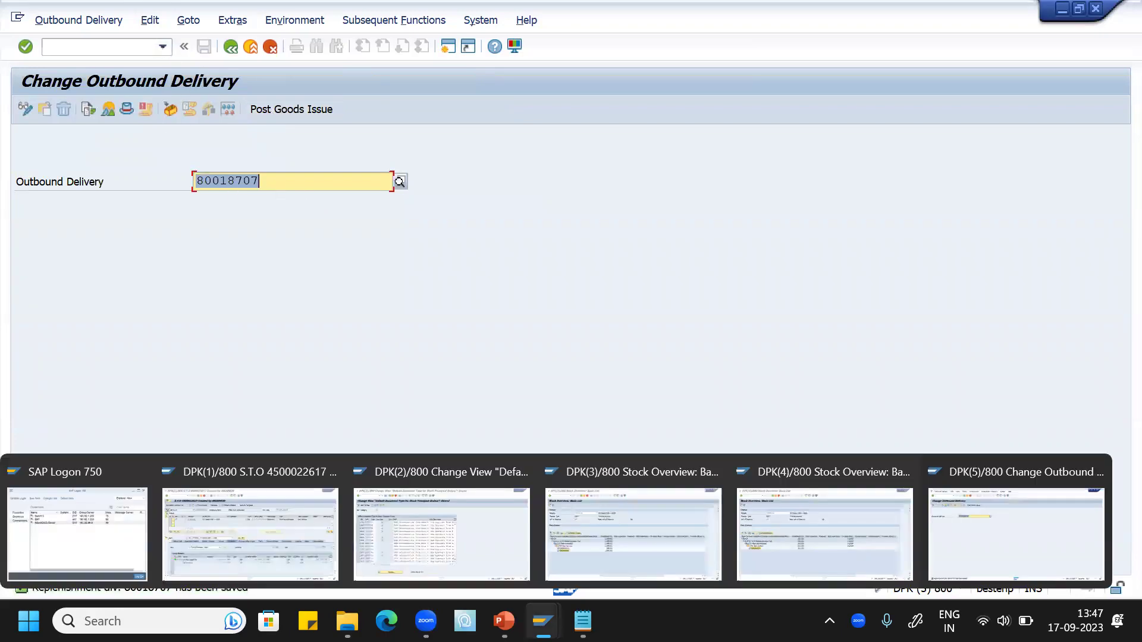
click(615, 532)
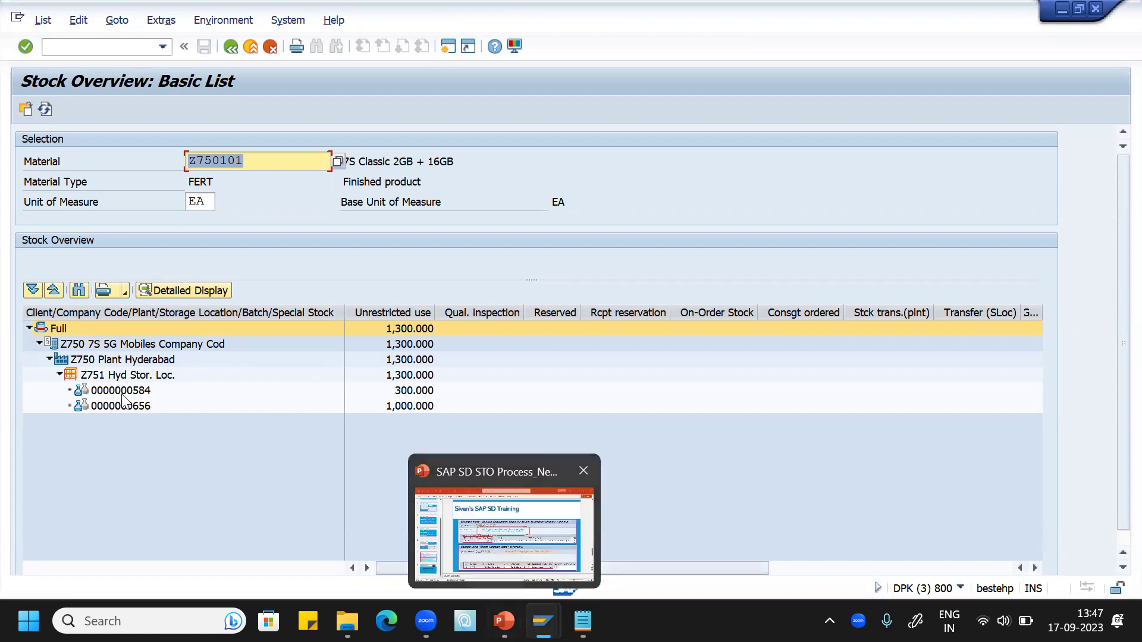
mouse_move(543, 621)
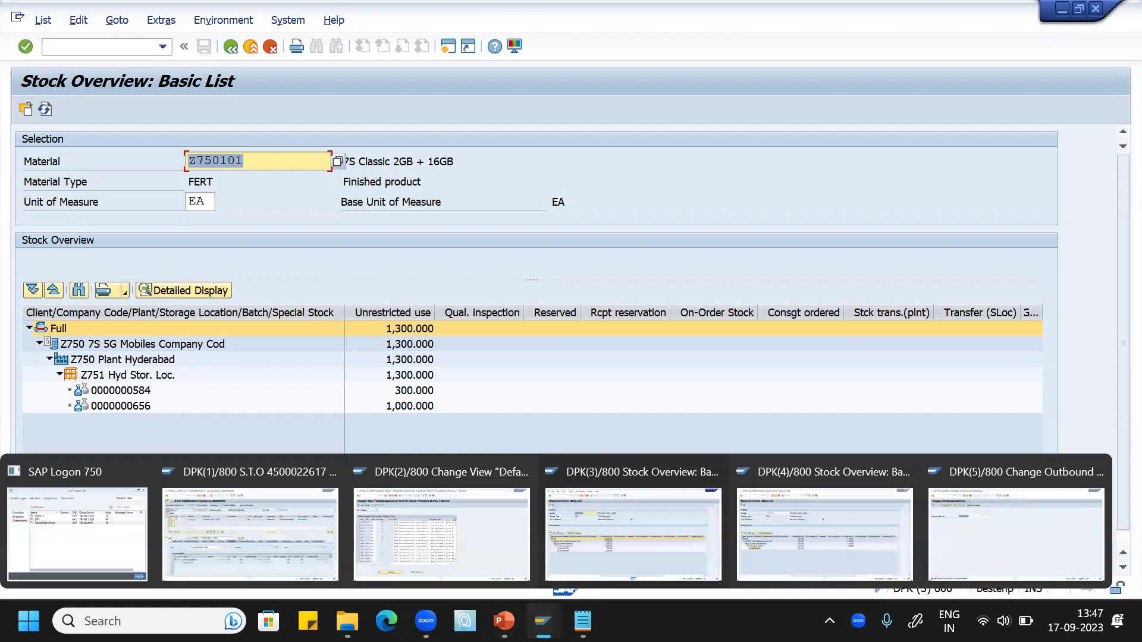
click(789, 566)
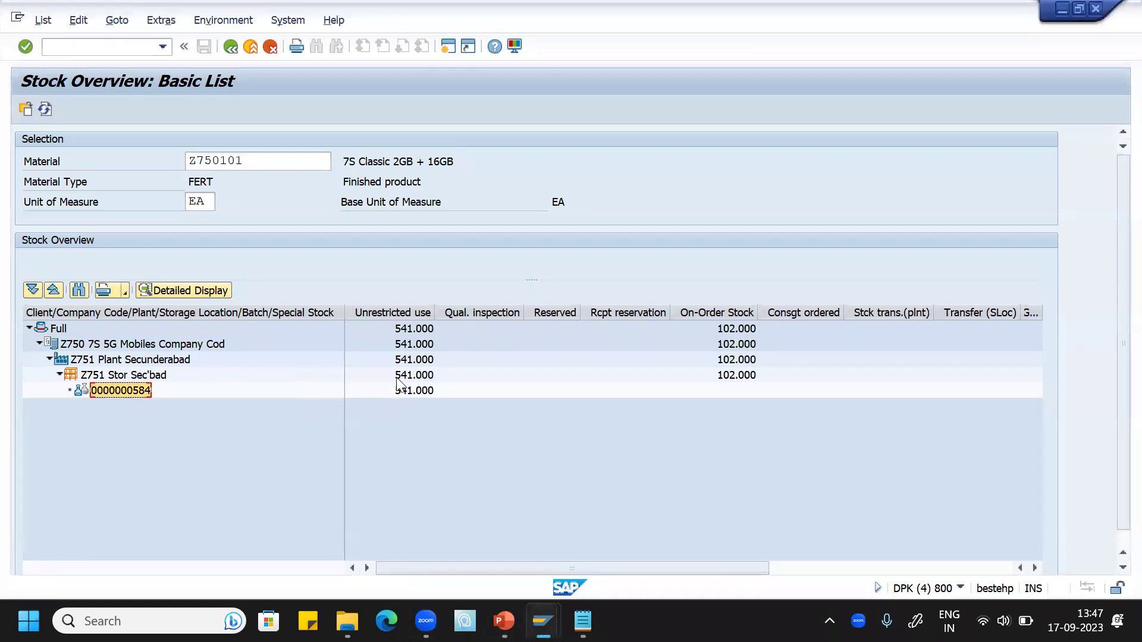
click(48, 112)
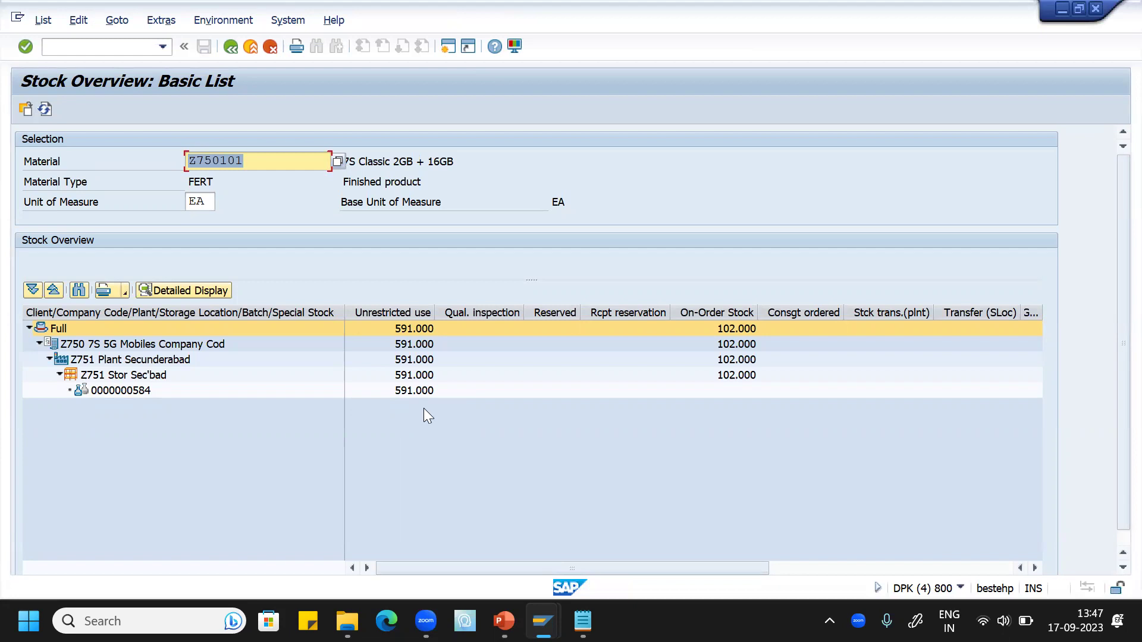
Return to the outbound delivery session and copy the delivery number.
mouse_move(542, 621)
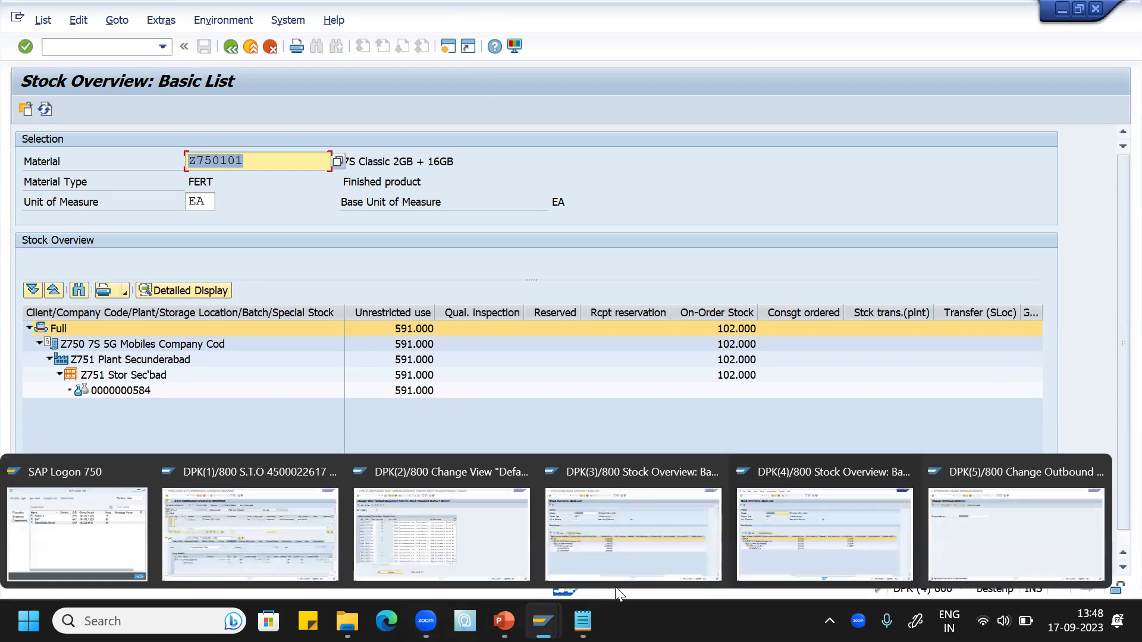
click(973, 546)
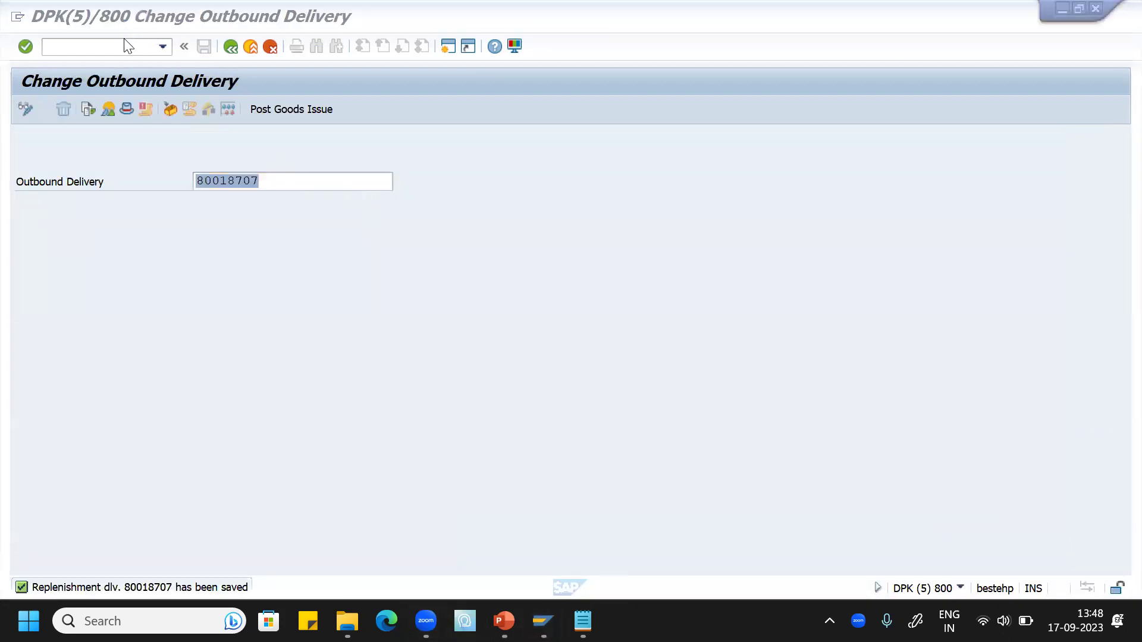
click(277, 181)
drag(281, 180, 195, 179)
key(ctrl+c)
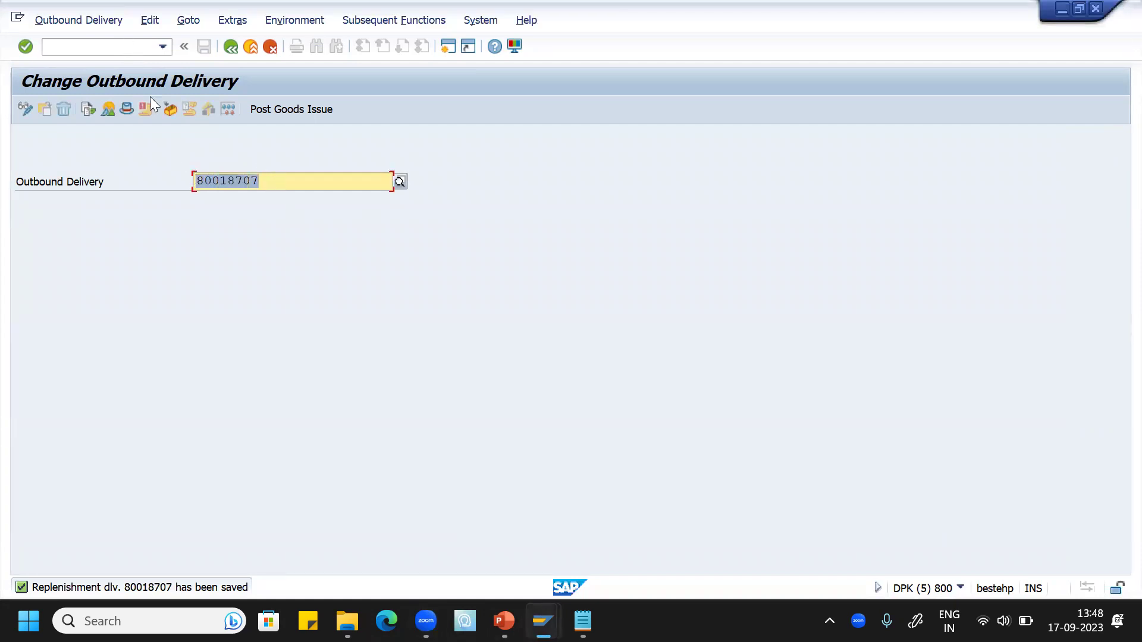
Create an F8 pro forma invoice for the copied delivery with transaction VF01 and save it.
click(135, 46)
text(/NVF01)
key(Return)
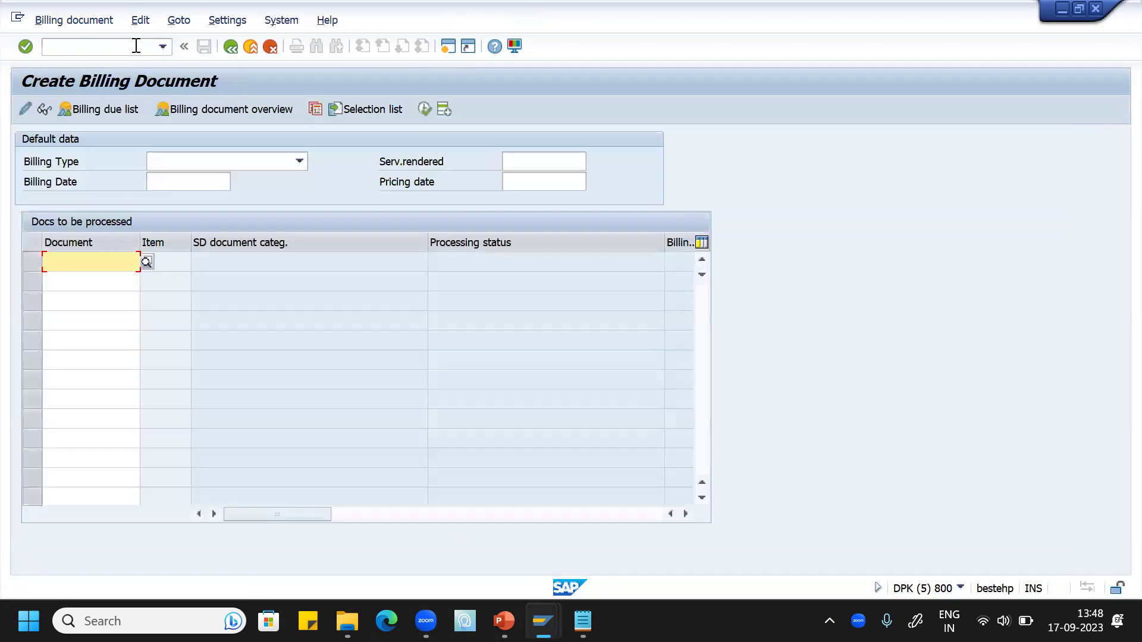
key(ctrl+v)
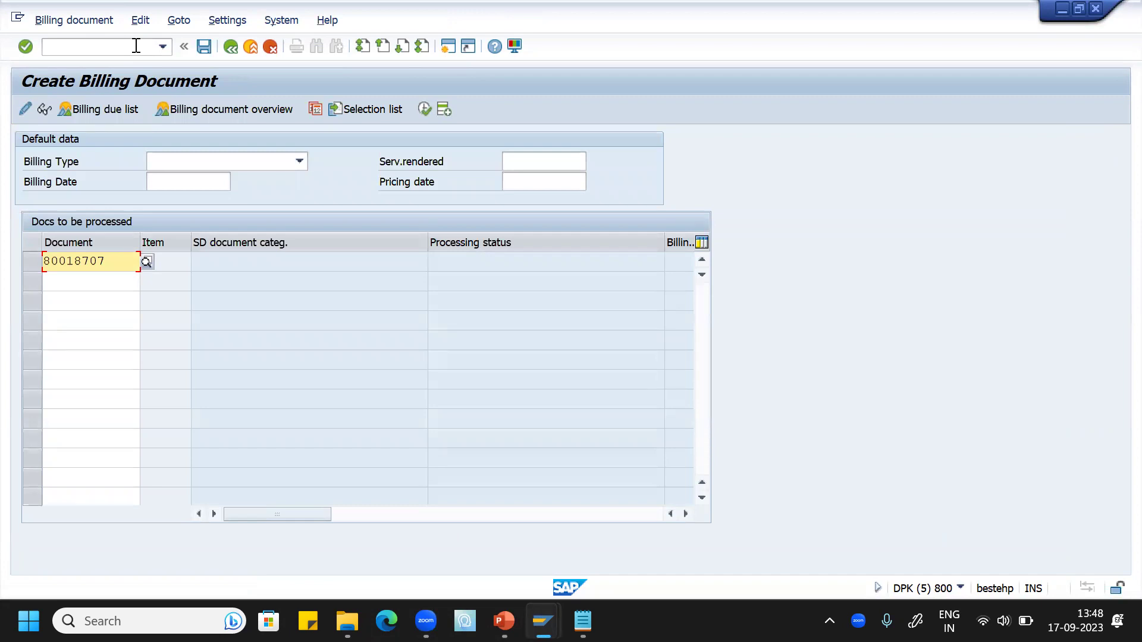
key(Return)
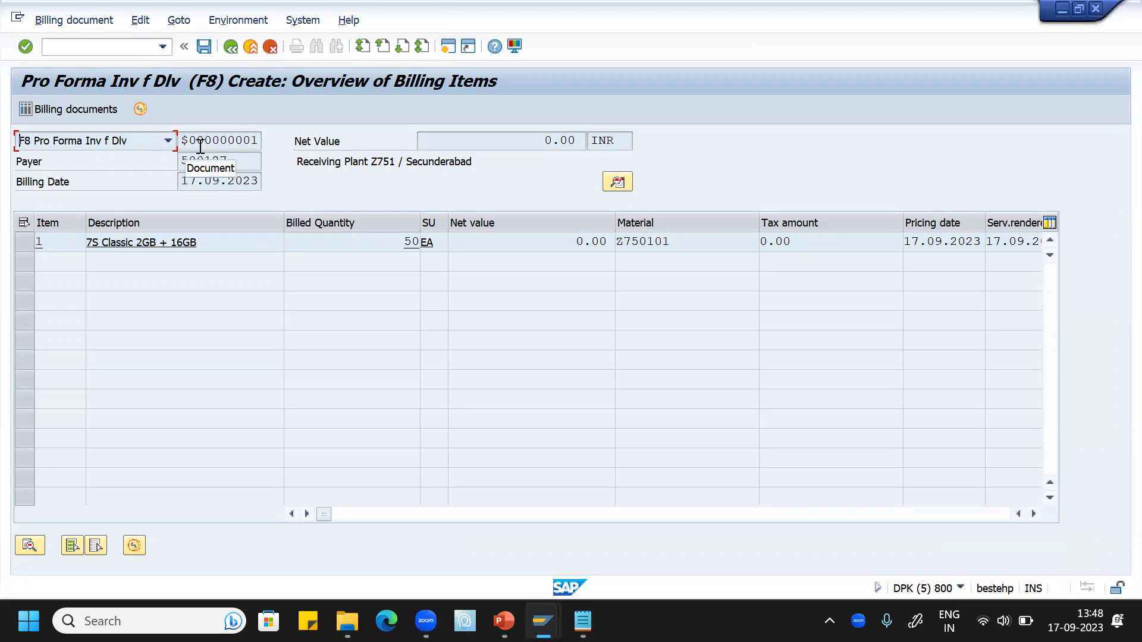
click(203, 46)
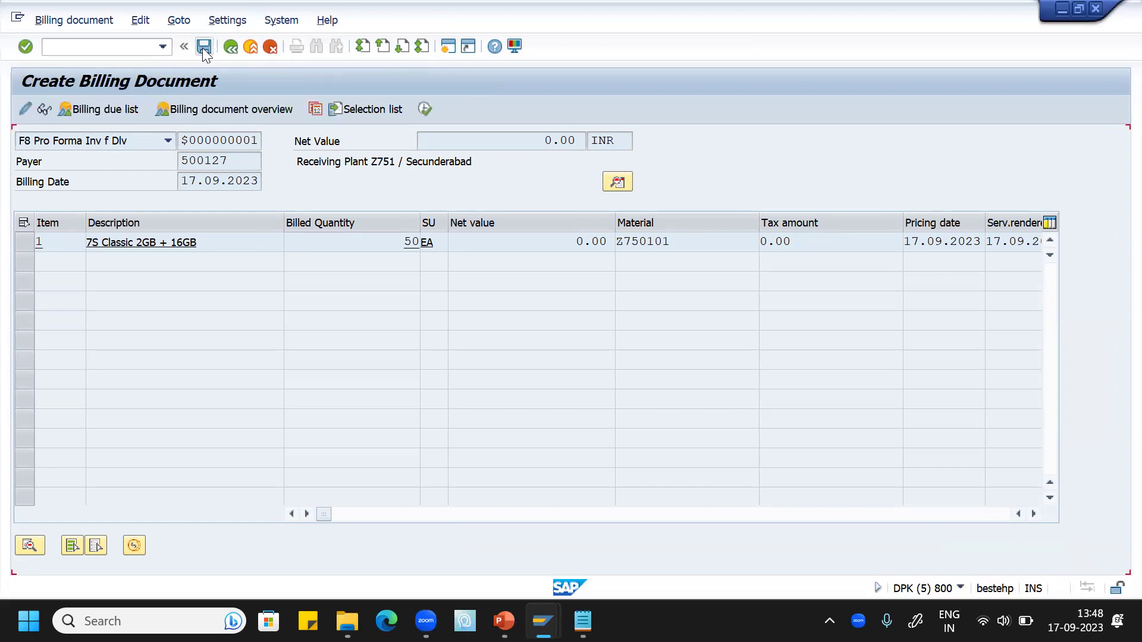
Display the saved pro forma invoice and examine its document flow.
click(66, 20)
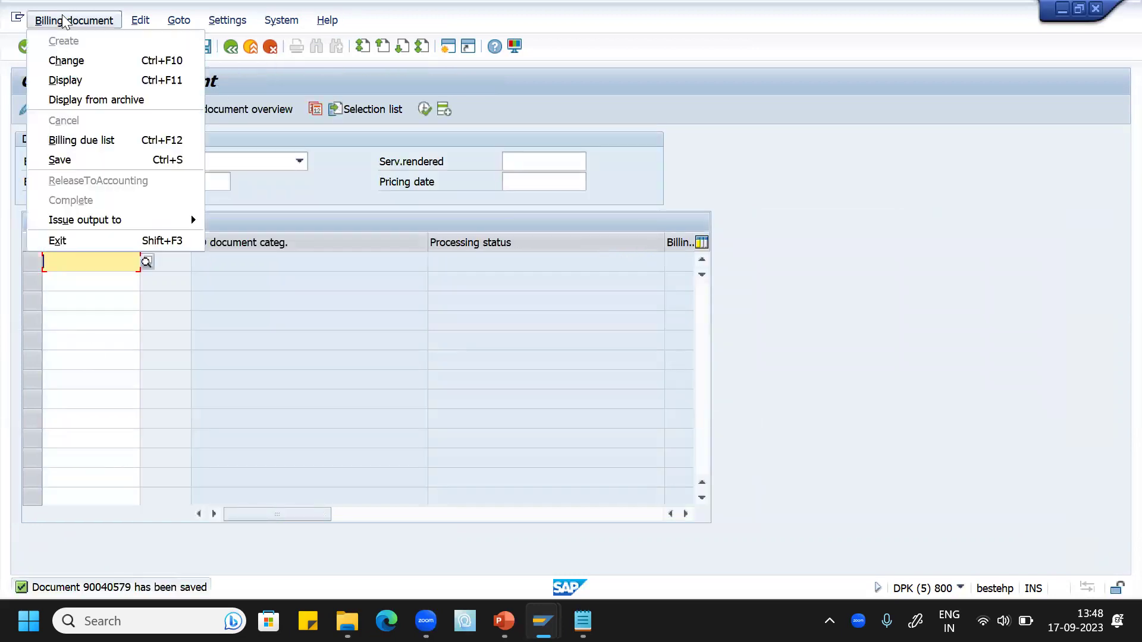
click(66, 79)
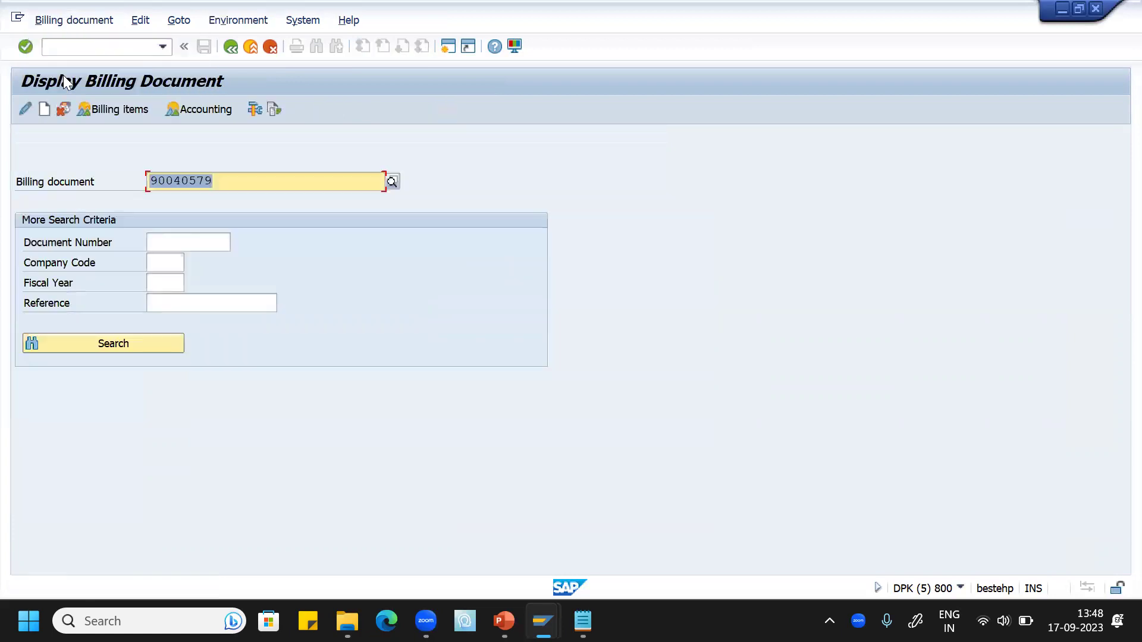
key(Return)
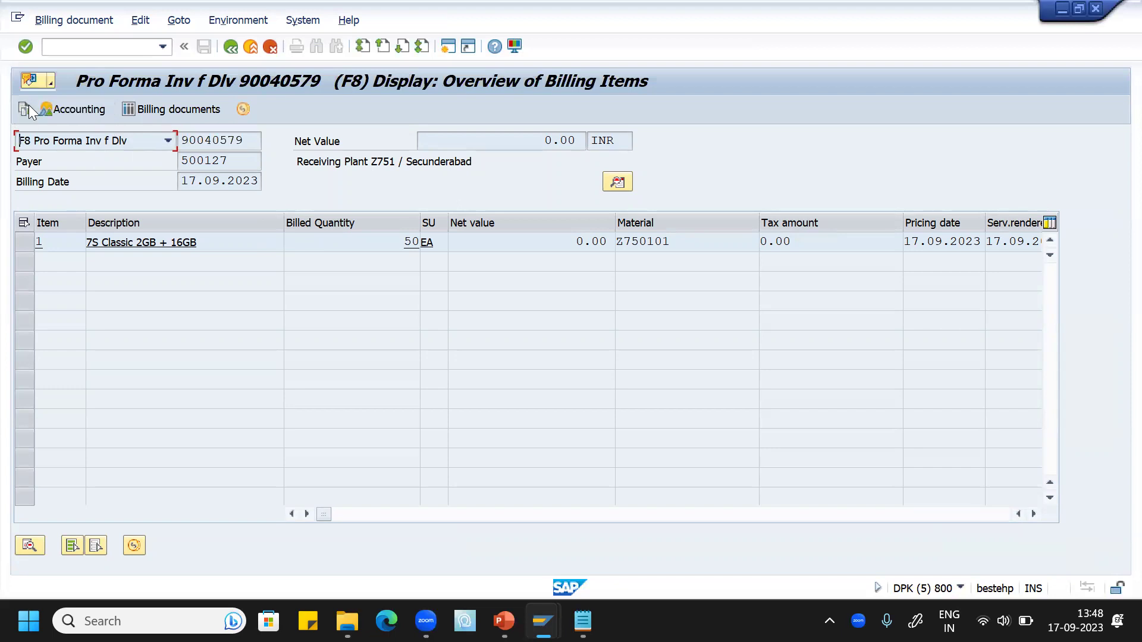
click(28, 105)
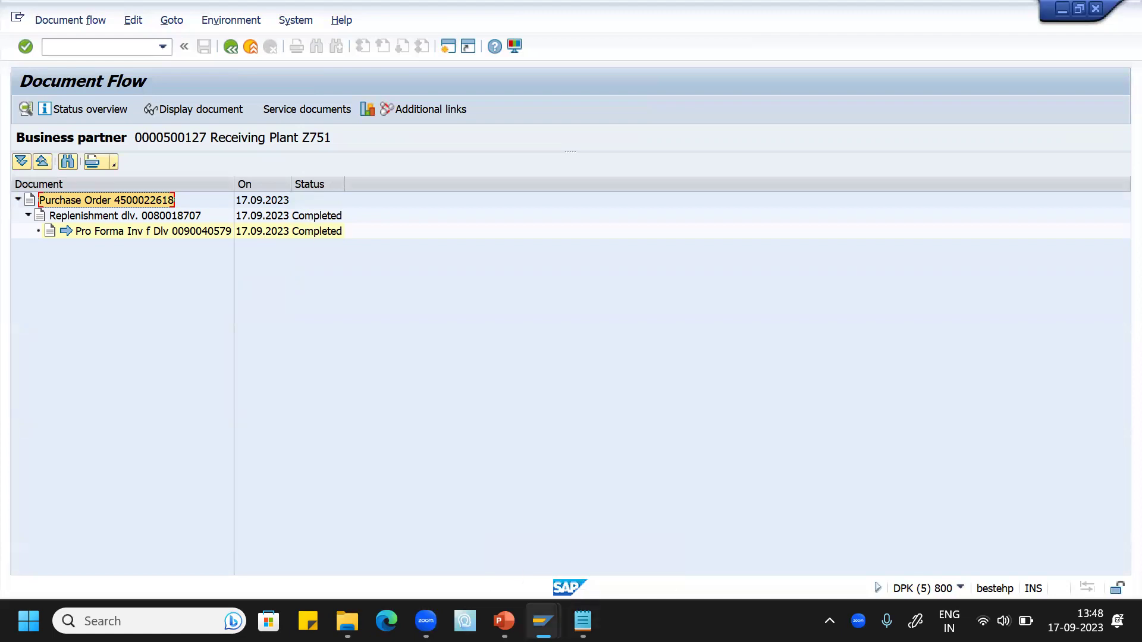
Switch to PowerPoint to review the slide on default document type and stock transfer data settings, and return to SAP.
mouse_move(542, 621)
click(505, 621)
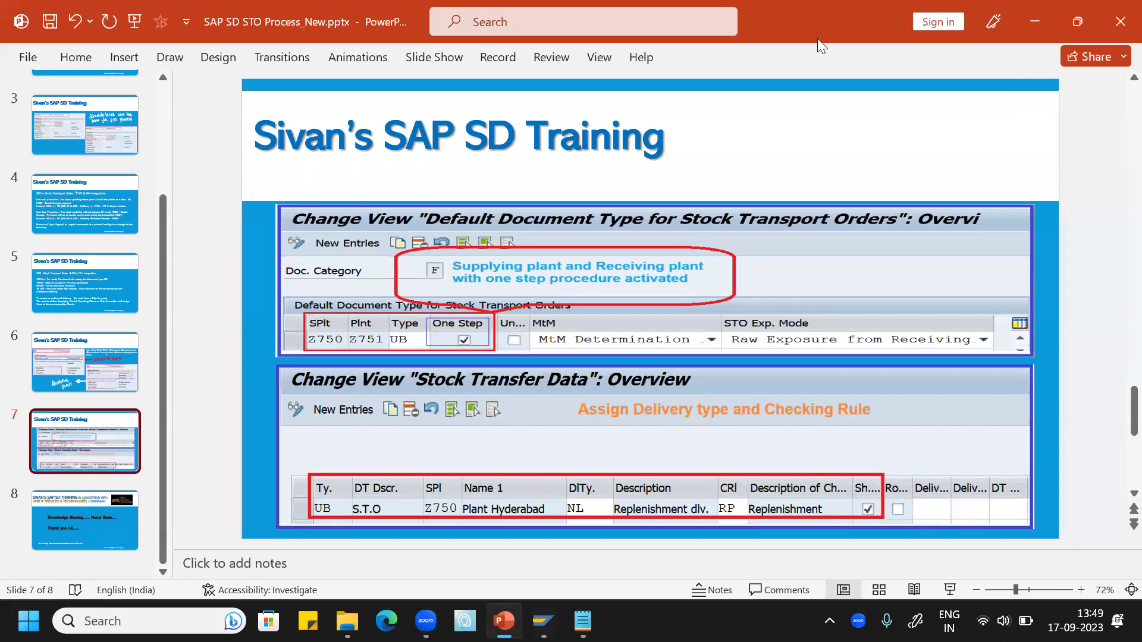
key(alt+Tab)
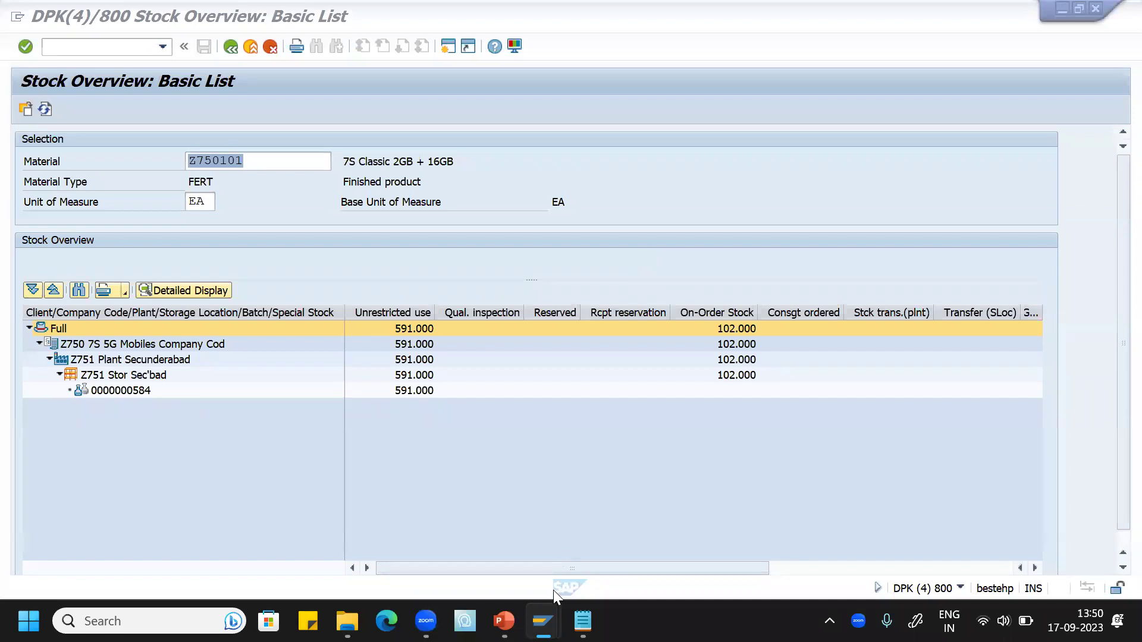
Run transaction SPRO from the document flow session and display the SAP Customizing Implementation Guide.
mouse_move(542, 621)
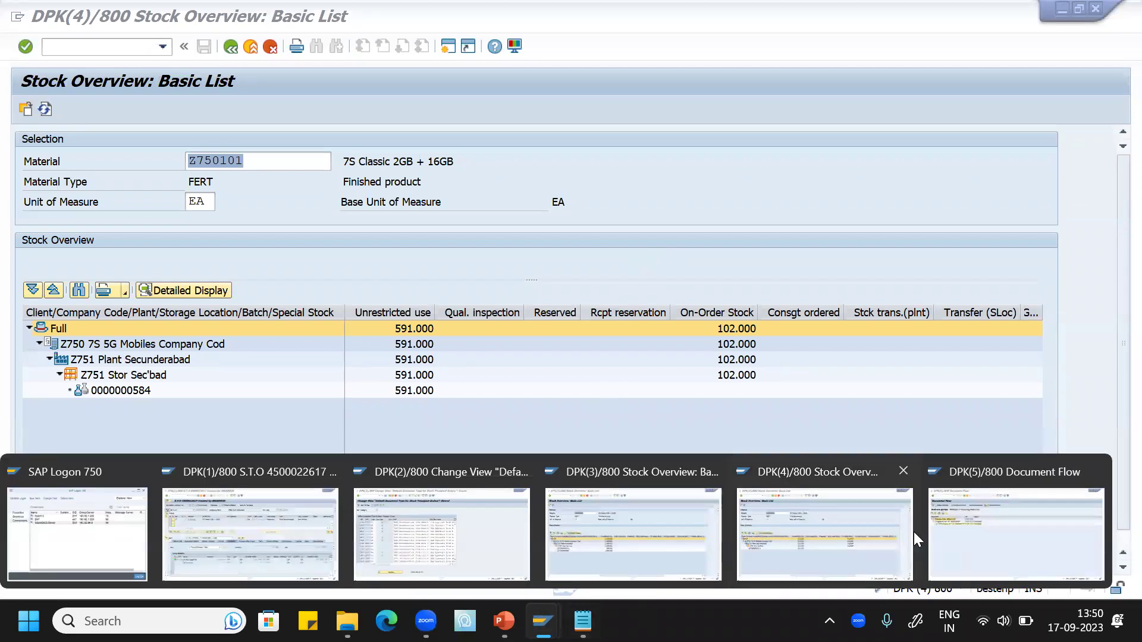
click(978, 531)
click(138, 46)
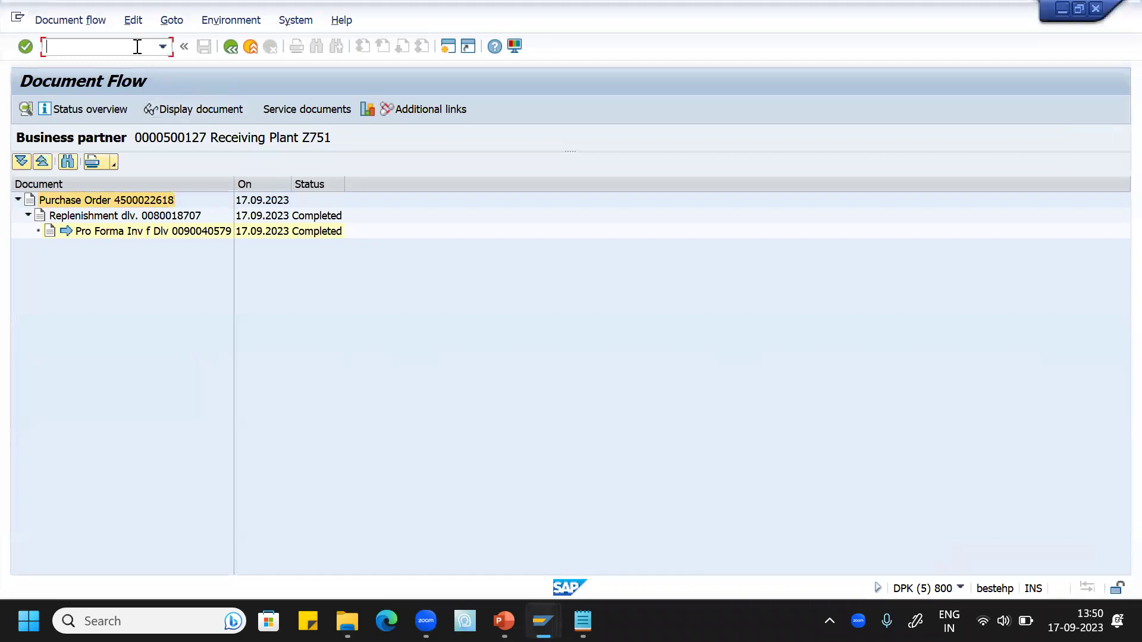
text(/NV)
key(BackSpace)
text(SPRO)
key(Return)
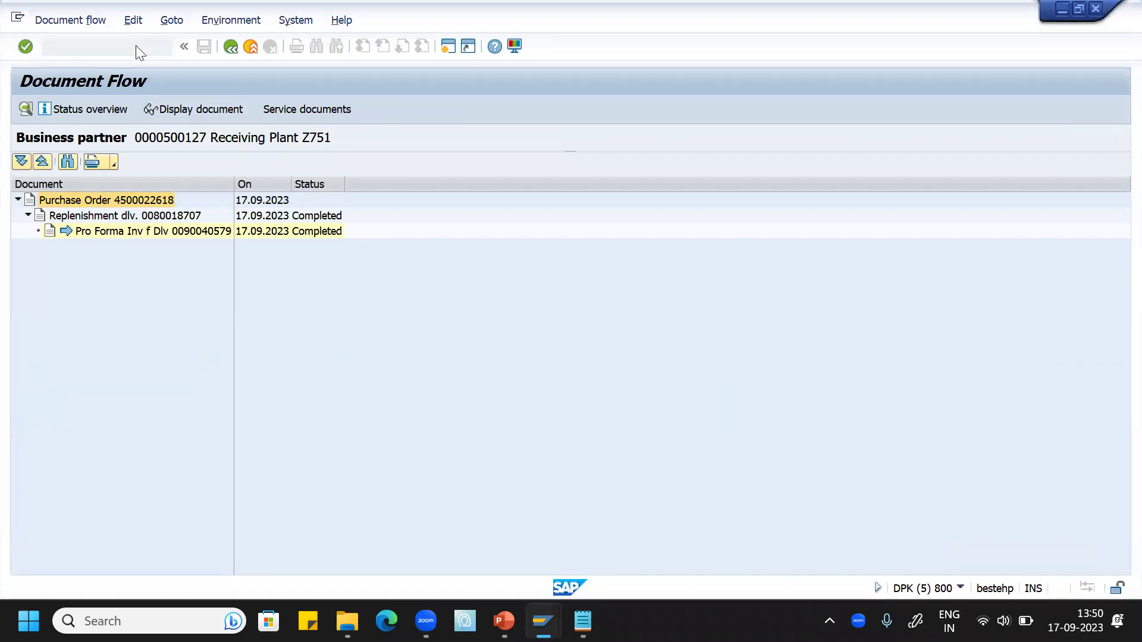
click(68, 111)
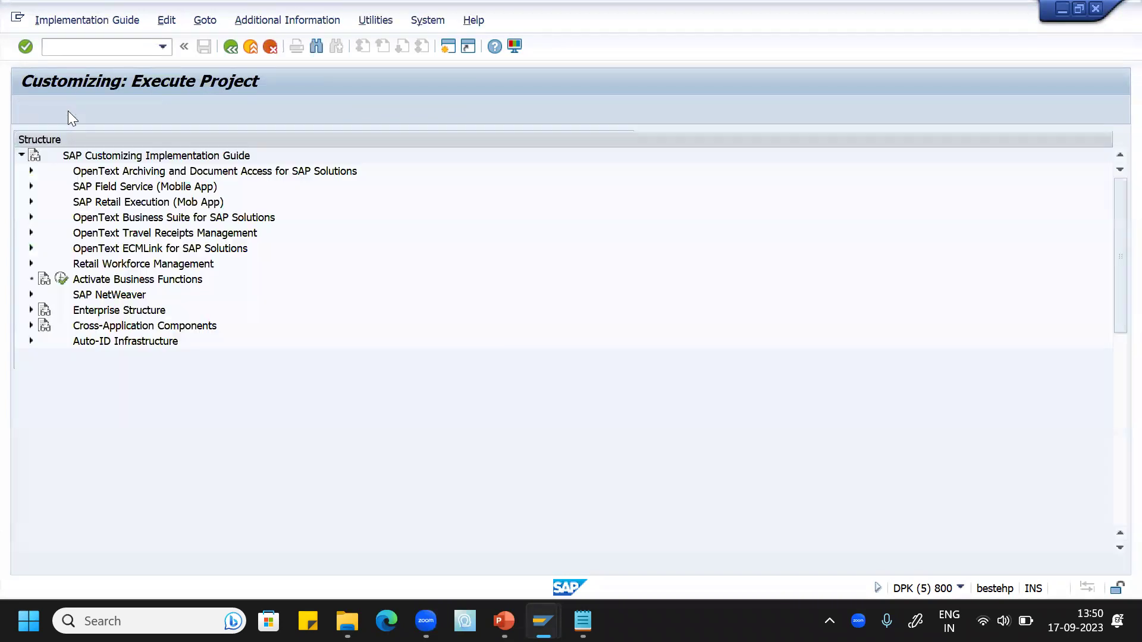
Try to open Assign Document Type, One-Step Procedure, Underdelivery Tolerance under Materials Management, Purchasing, Purchase Order, Set up Stock Transport Order.
scroll(177, 373, down, 4)
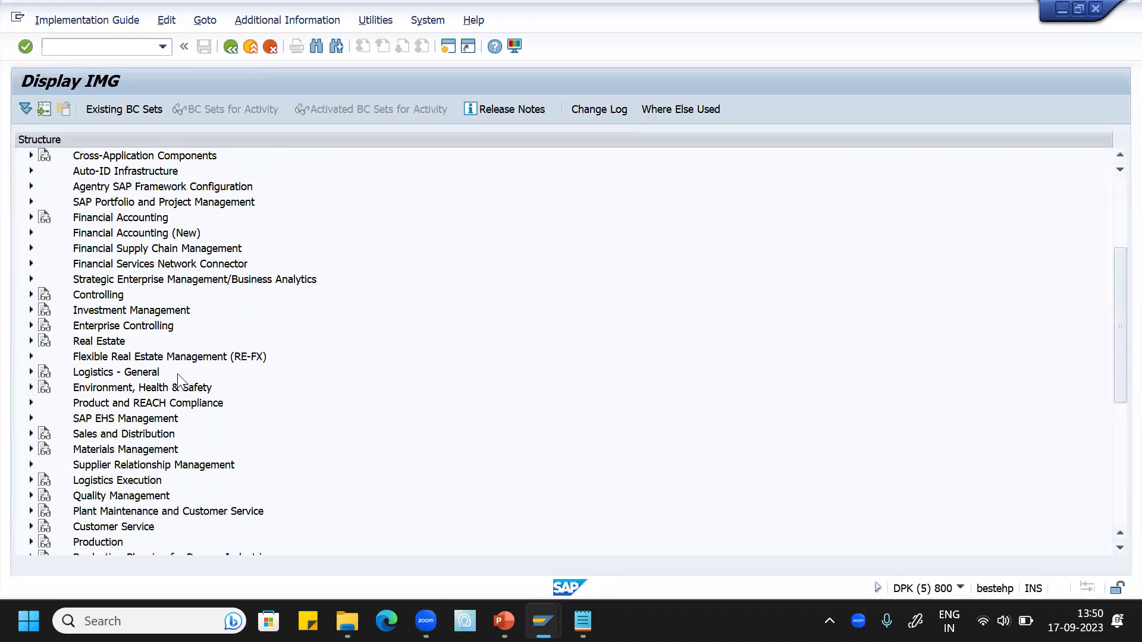
click(30, 450)
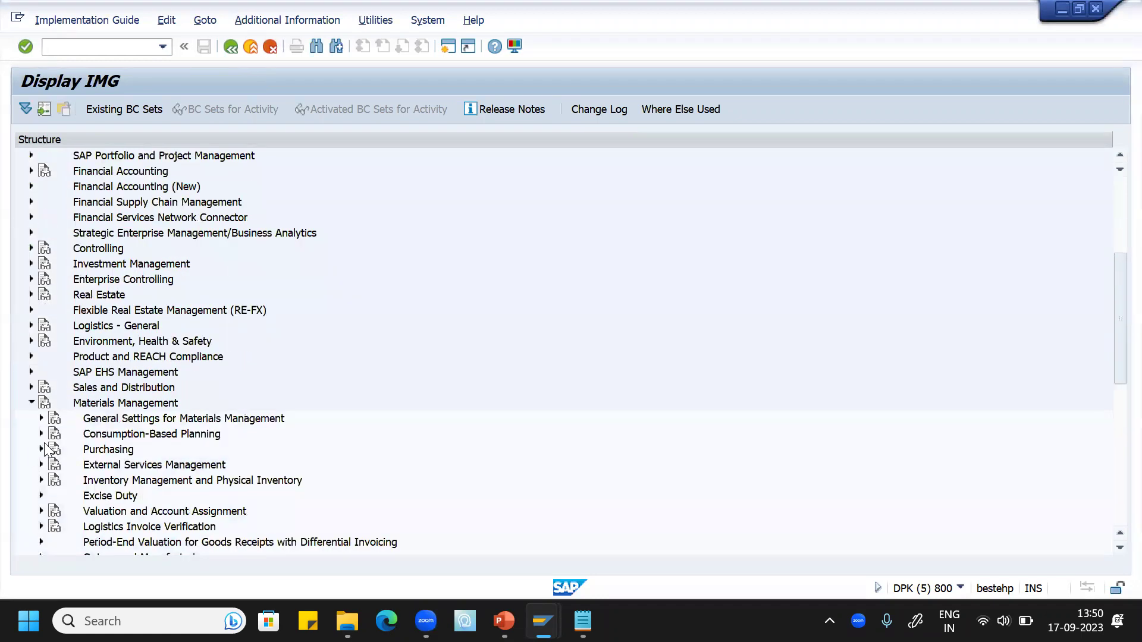
scroll(48, 446, down, 2)
click(42, 388)
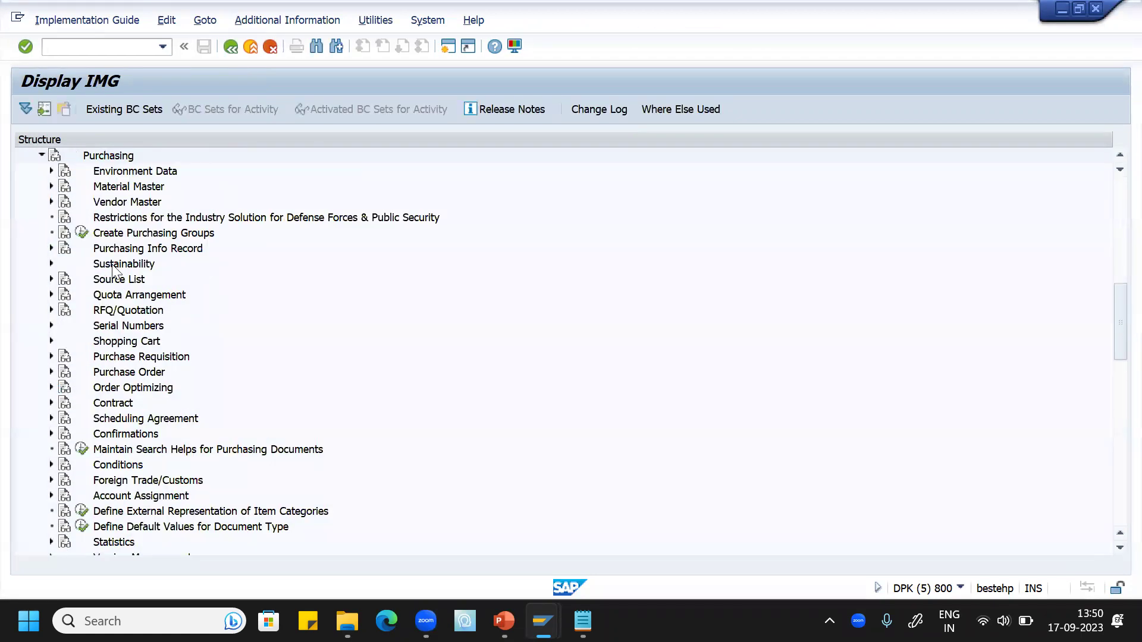
scroll(179, 291, down, 2)
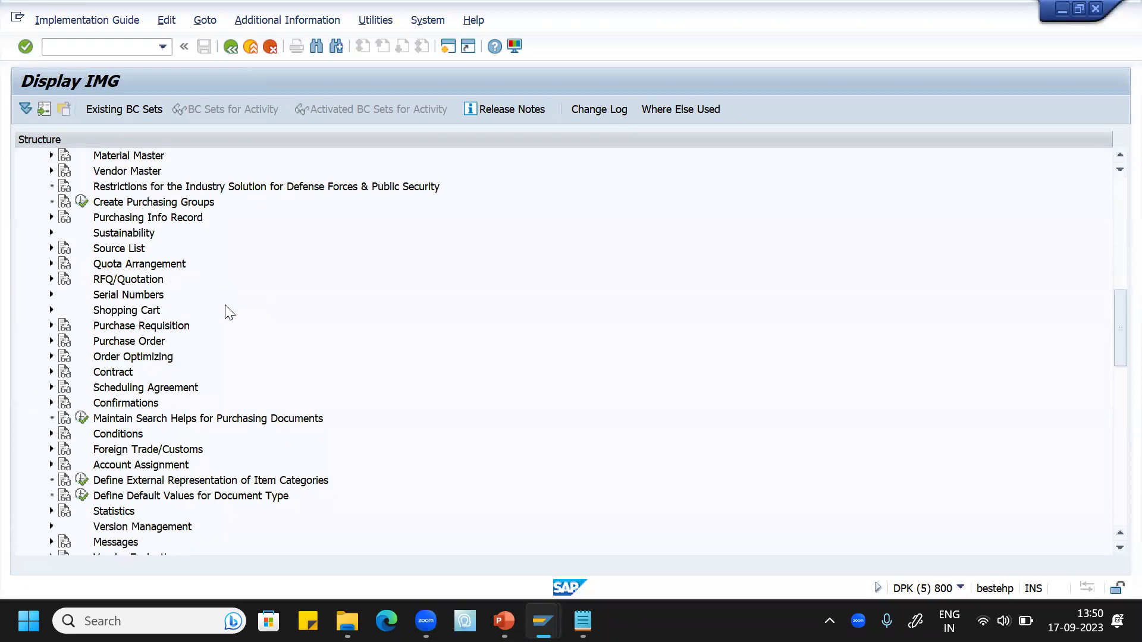
click(51, 341)
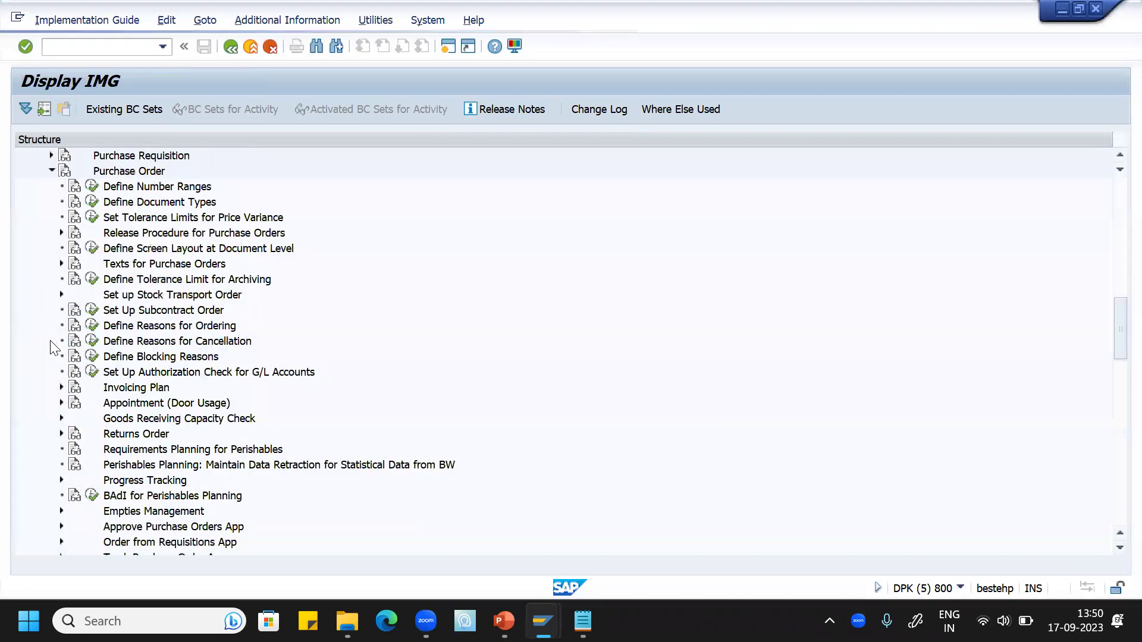
scroll(67, 271, down, 2)
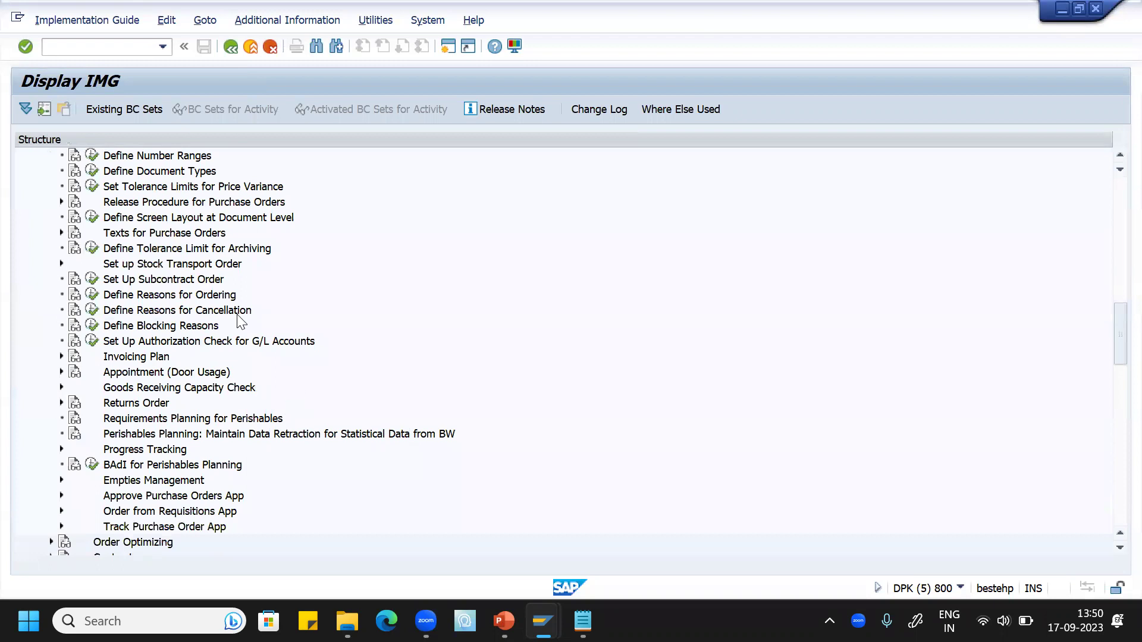
click(62, 264)
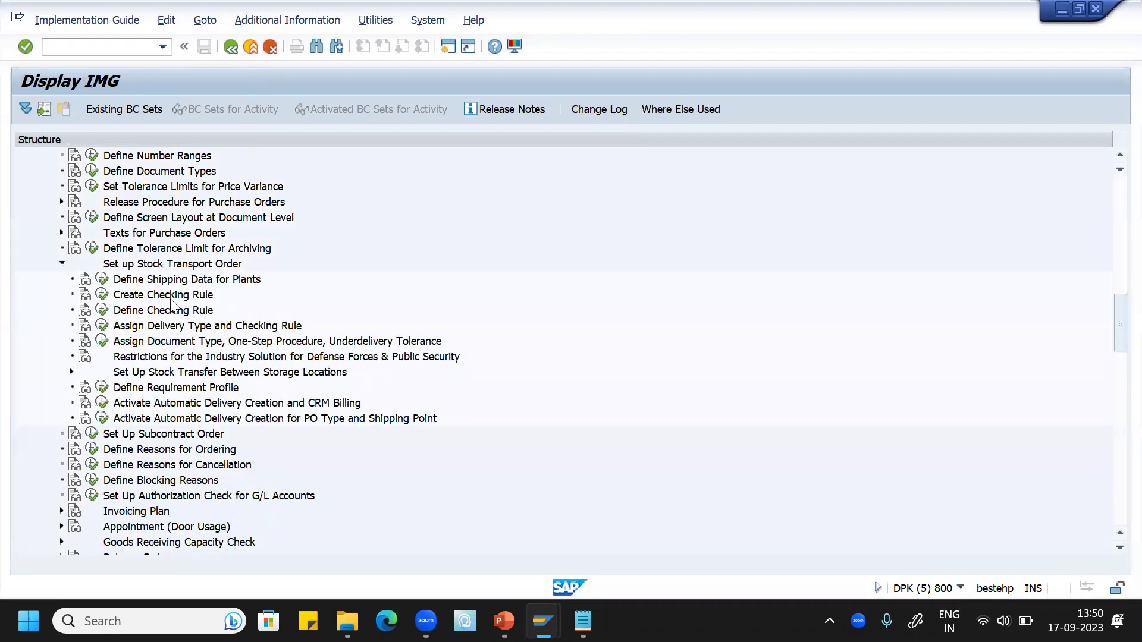
click(102, 342)
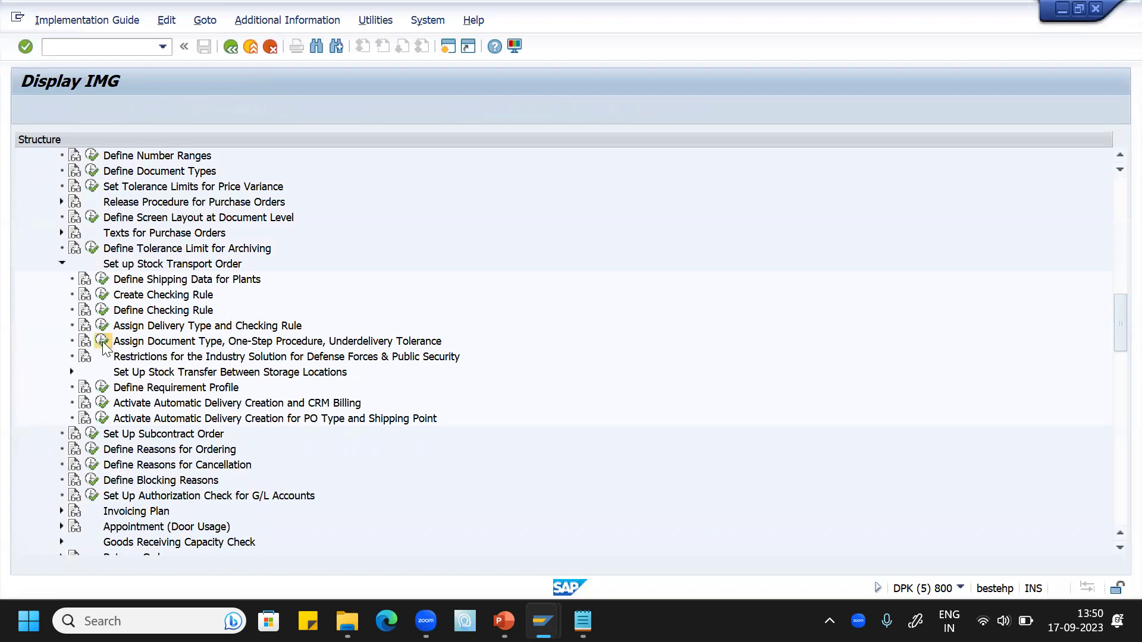
click(201, 479)
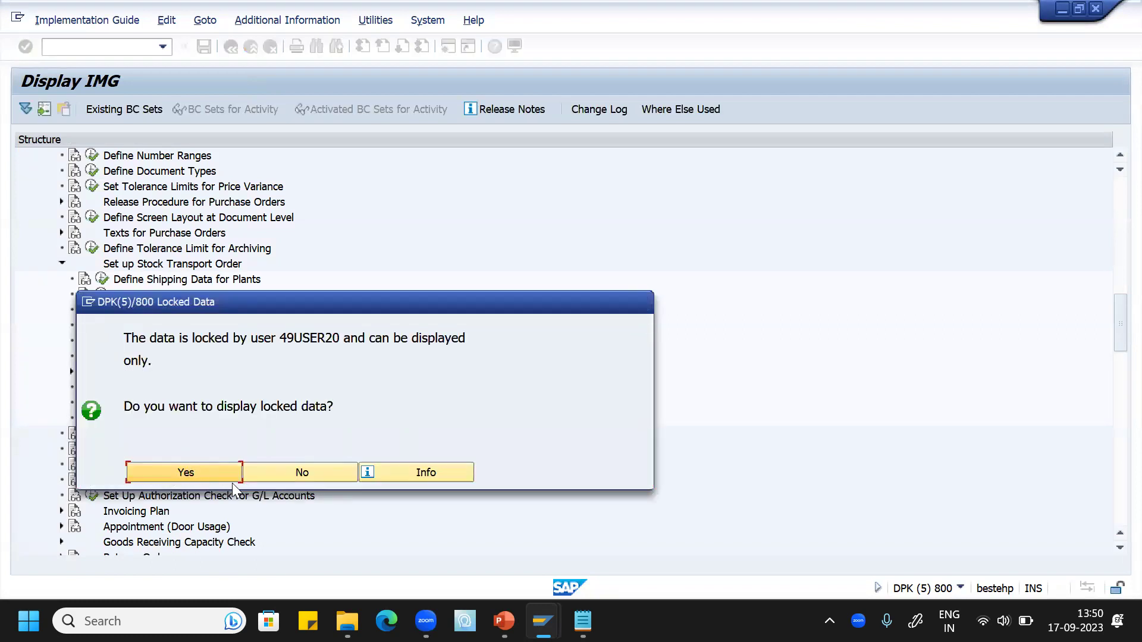
click(304, 474)
In the session with the default document types for stock transport orders, clear One Step for plants Z750 to Z751 and save.
mouse_move(542, 622)
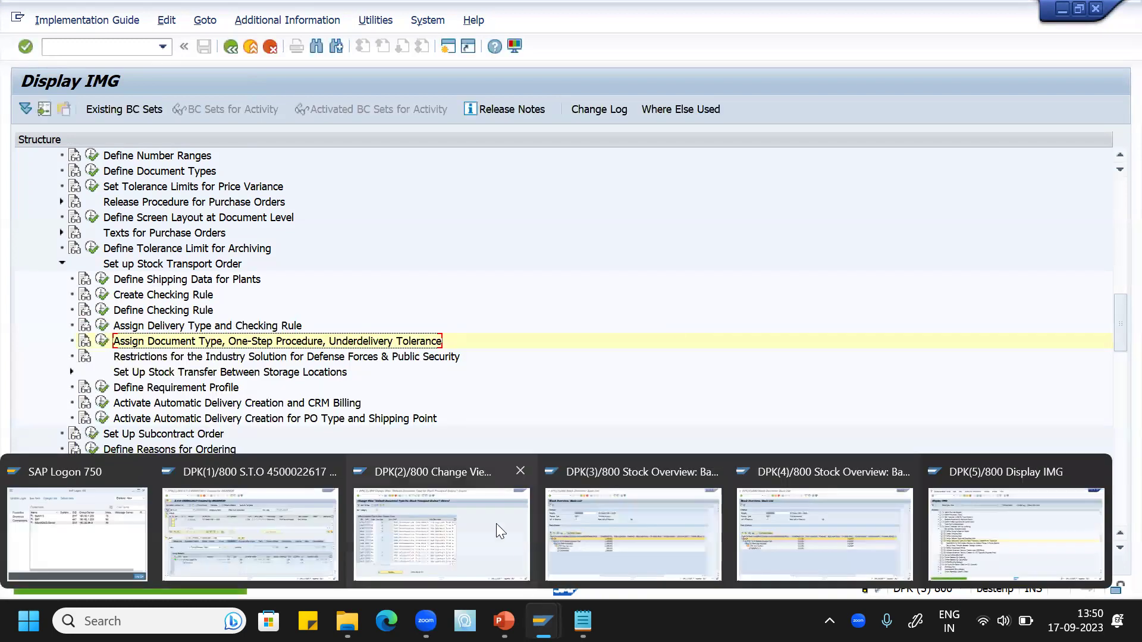
click(496, 524)
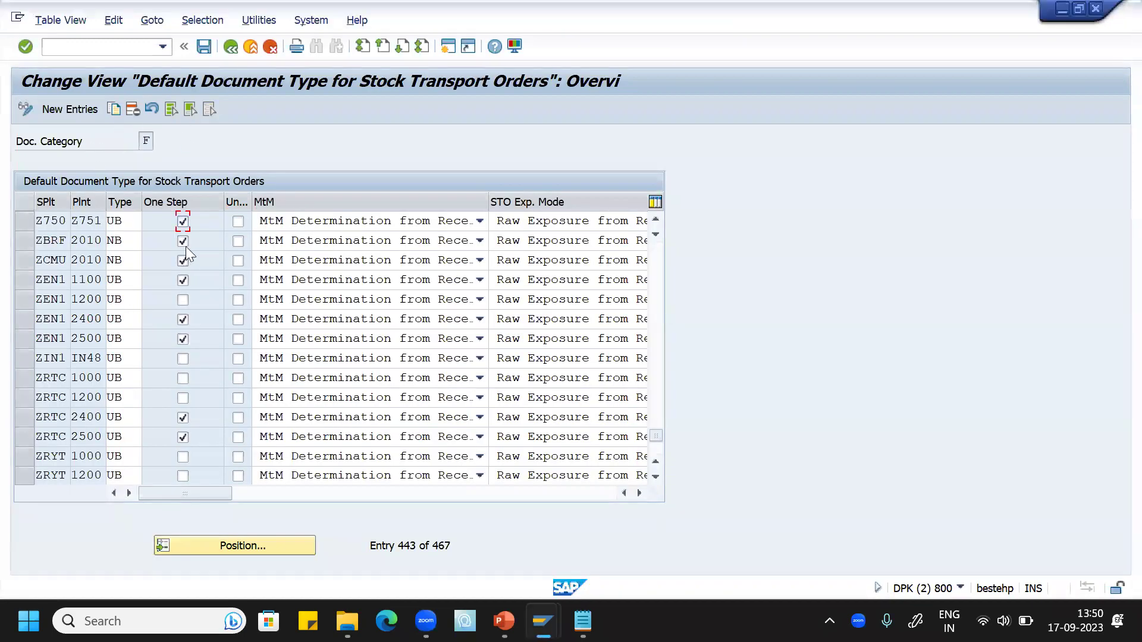
click(203, 47)
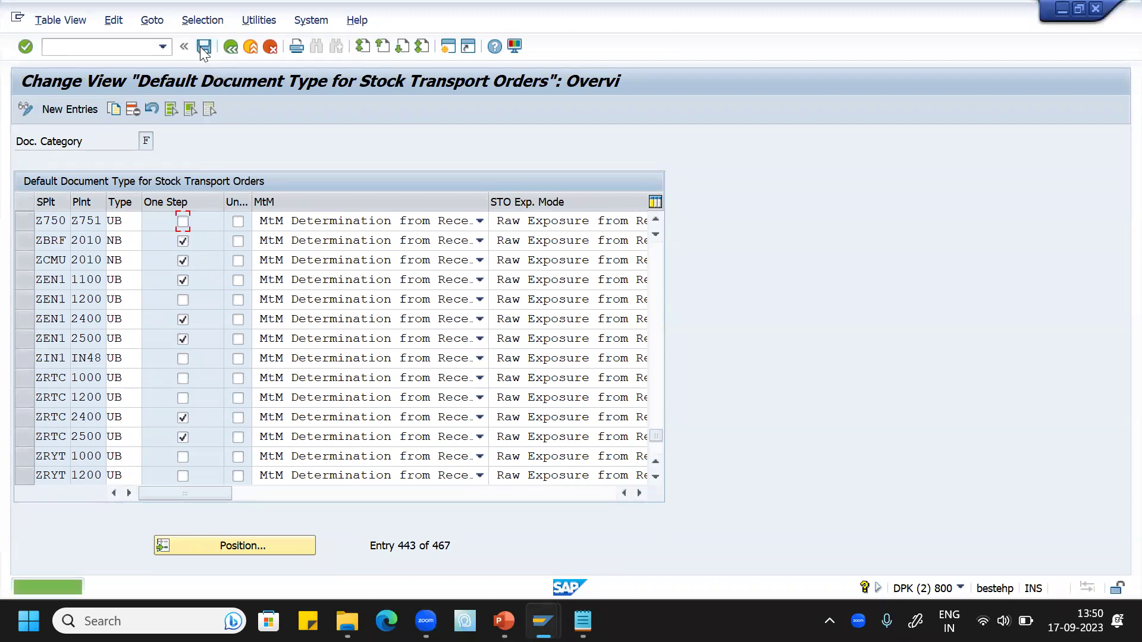
Start transaction ME21N in the Display IMG session and choose the document type UB S.T.O for the new purchase order.
mouse_move(426, 621)
mouse_move(542, 621)
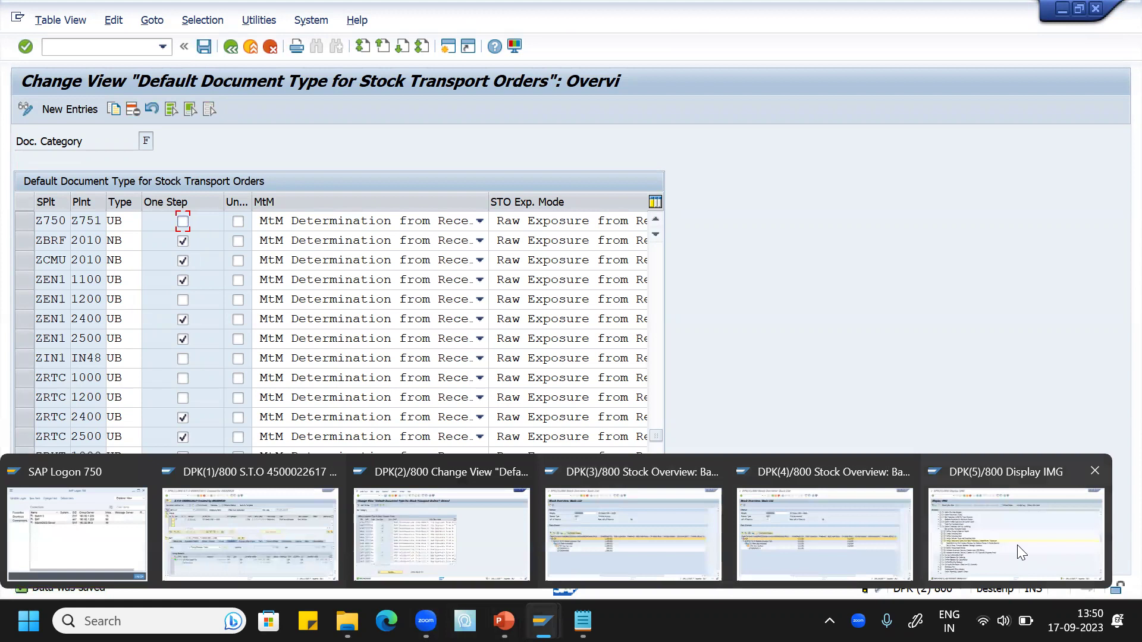
click(1017, 545)
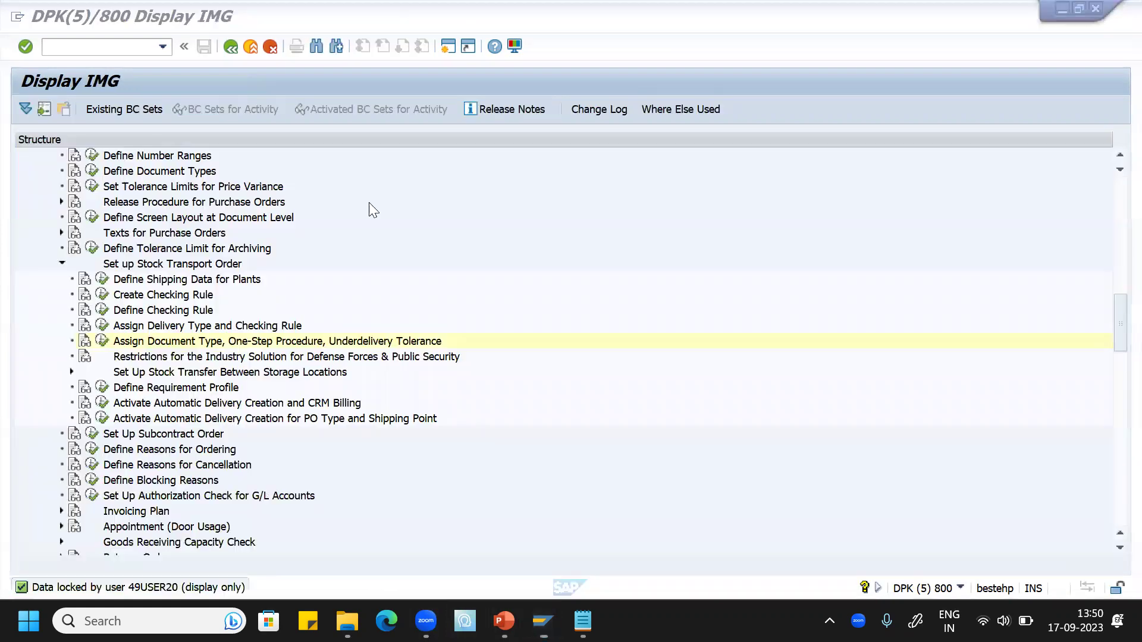
click(125, 46)
text(/N)
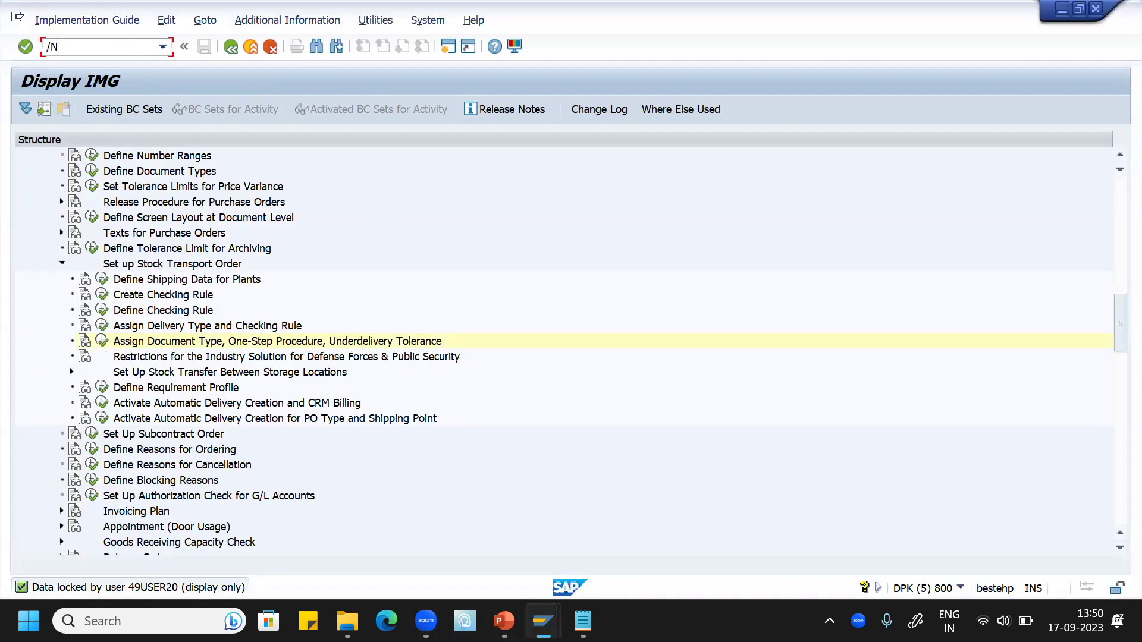
text(ME21N)
key(Return)
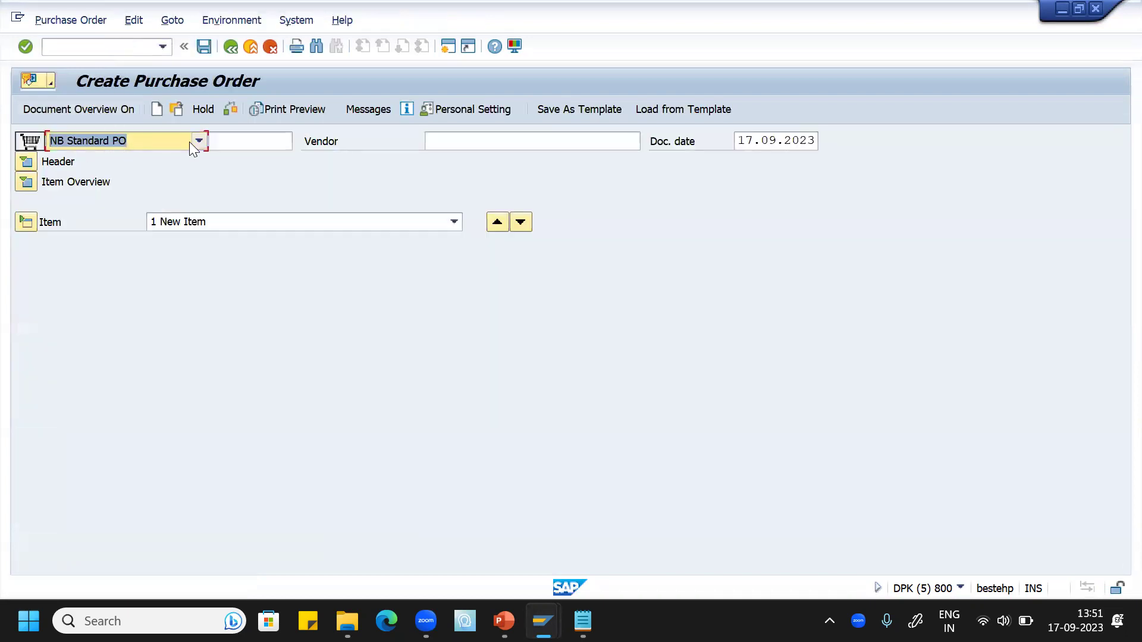
click(200, 140)
click(131, 209)
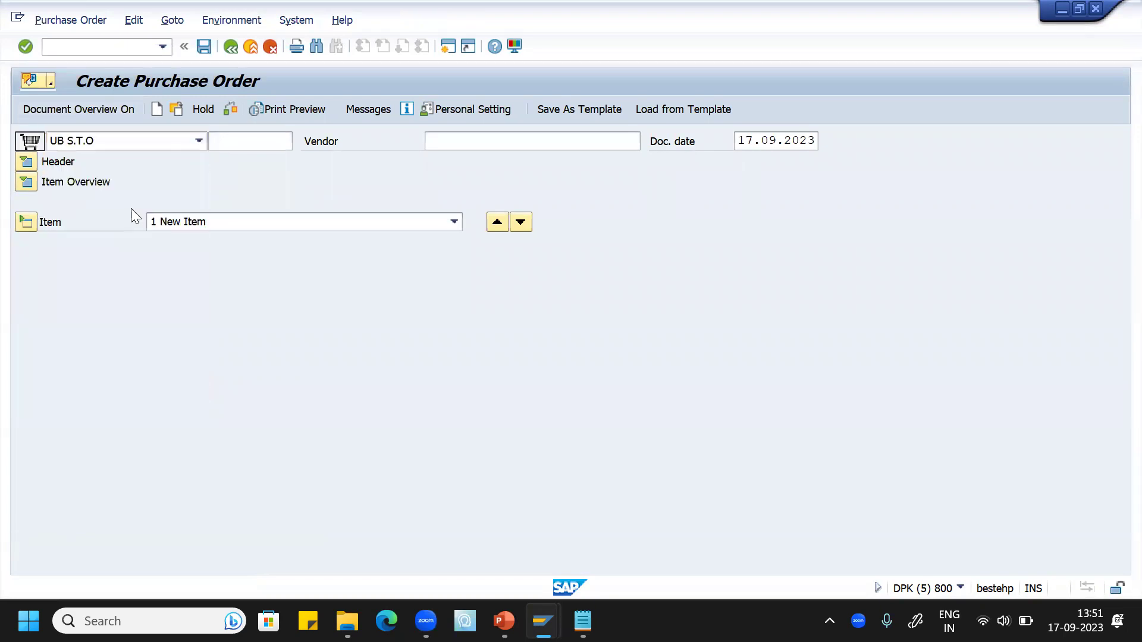
Set supplying plant Z750, purchasing organization Z750, purchasing group 000 and company code Z750 for the order.
click(519, 142)
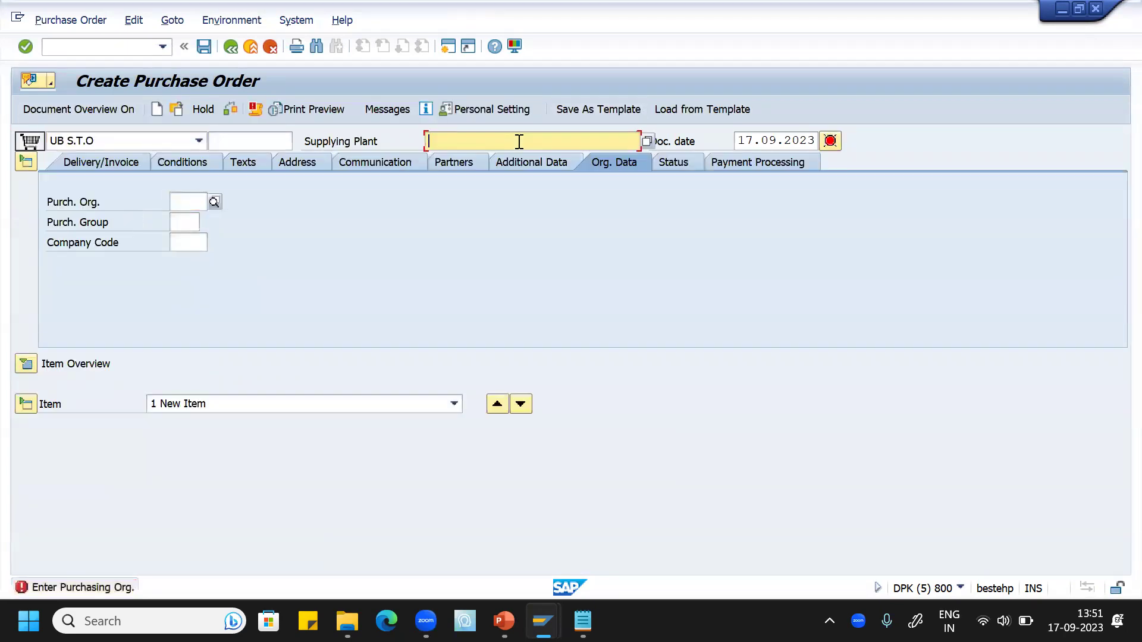
click(492, 158)
click(191, 200)
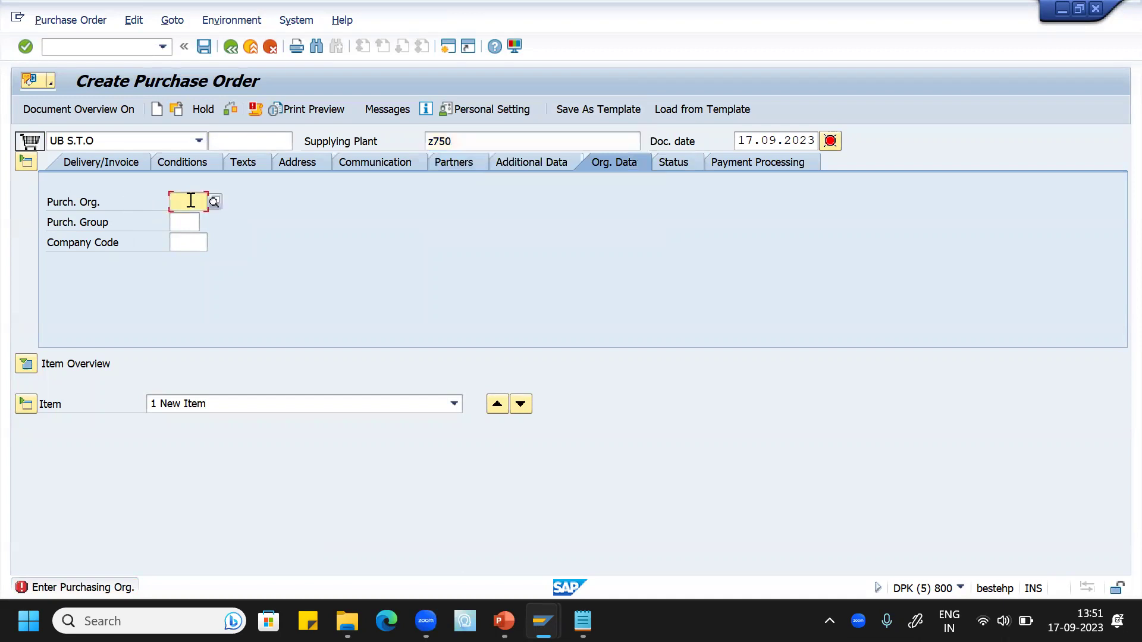
click(194, 217)
click(188, 219)
click(193, 239)
click(194, 243)
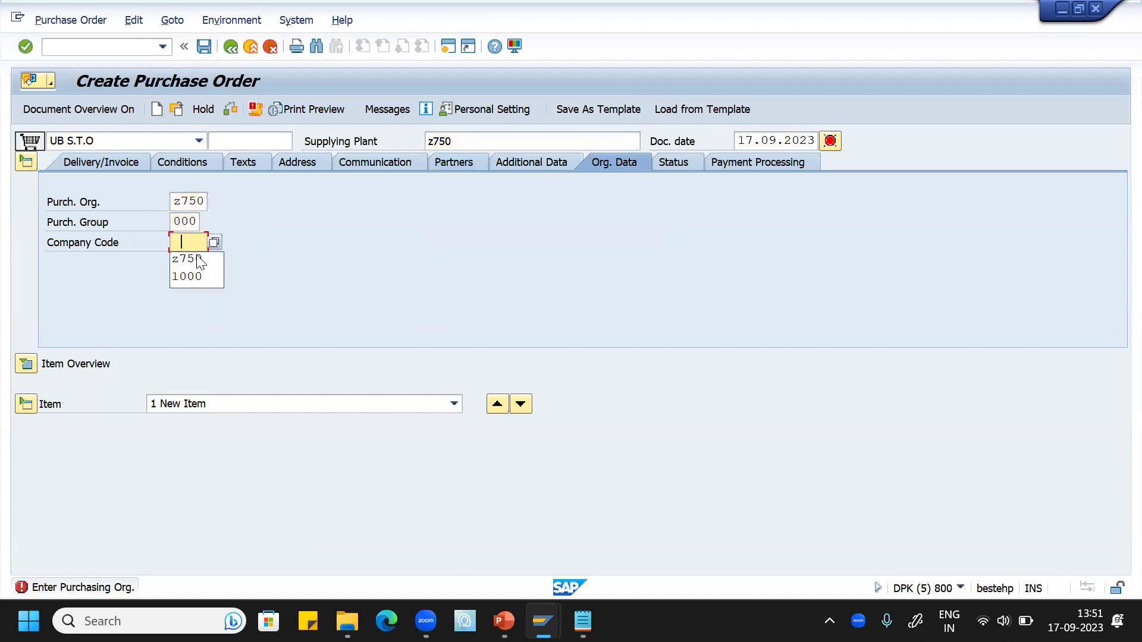
key(Return)
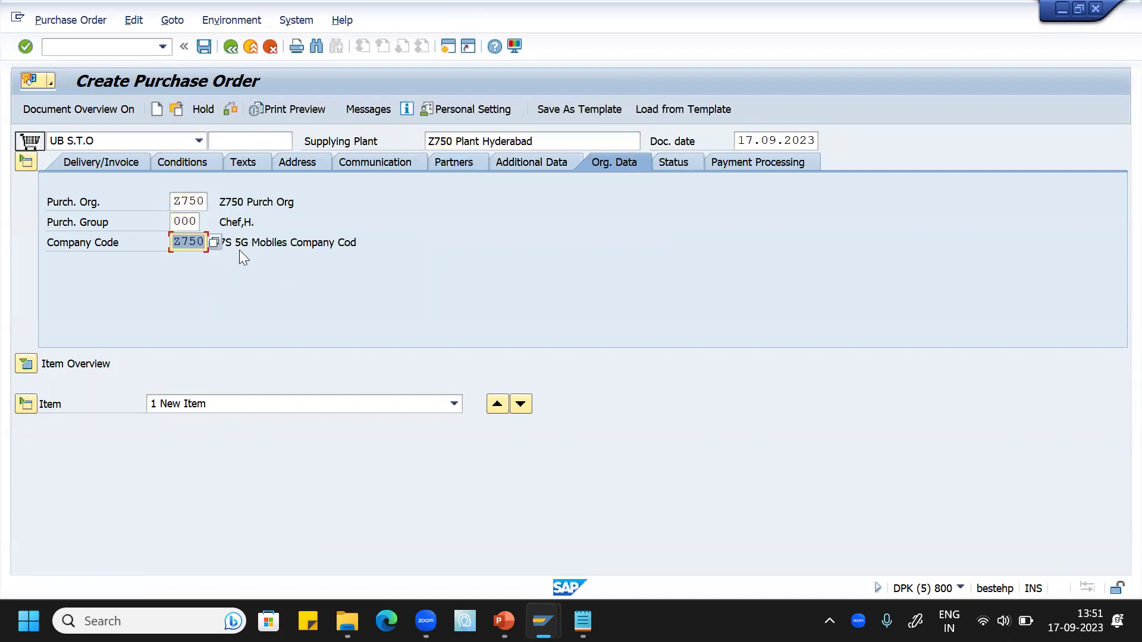
Collapse the header, expand the item overview and enter an item for material Z750101 with quantity 50.
click(26, 162)
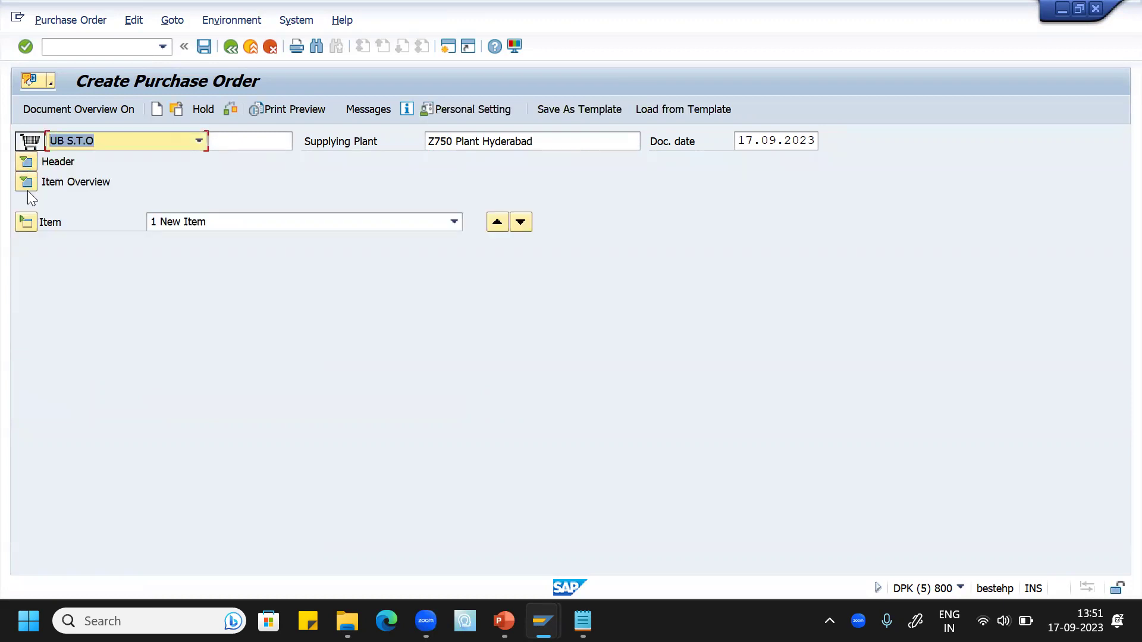
click(26, 184)
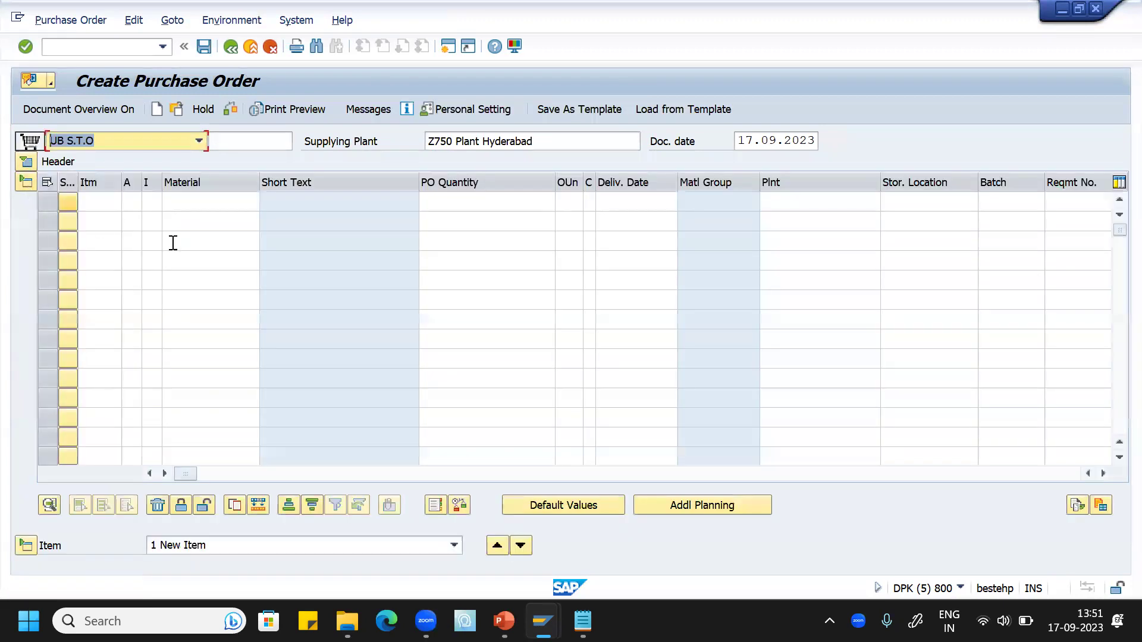
click(201, 200)
text(Z750101)
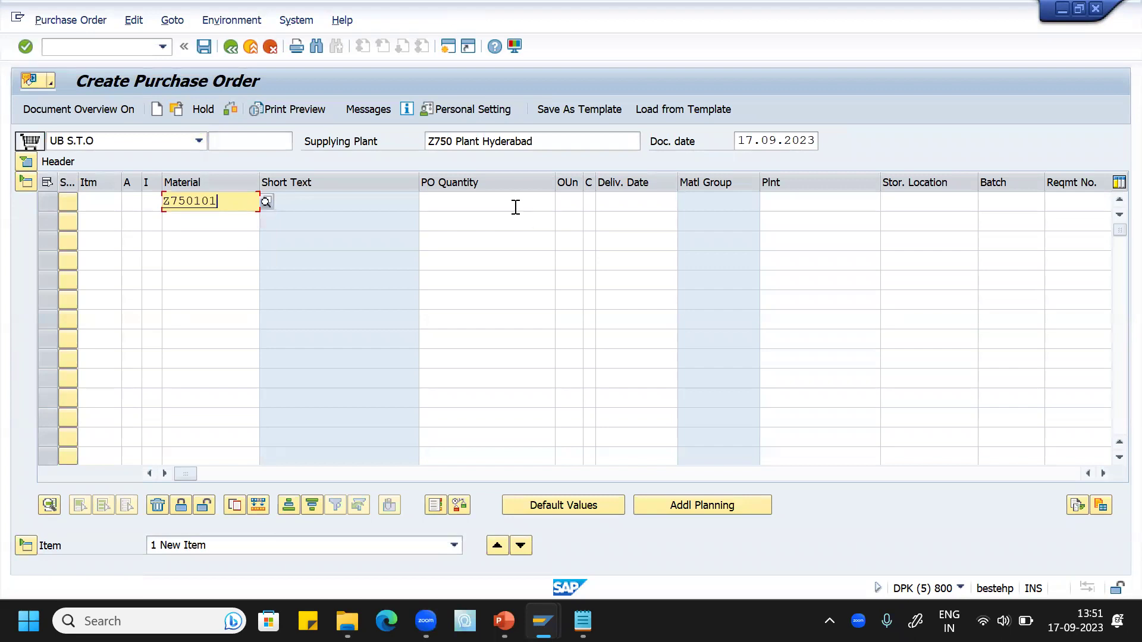
click(515, 207)
click(520, 220)
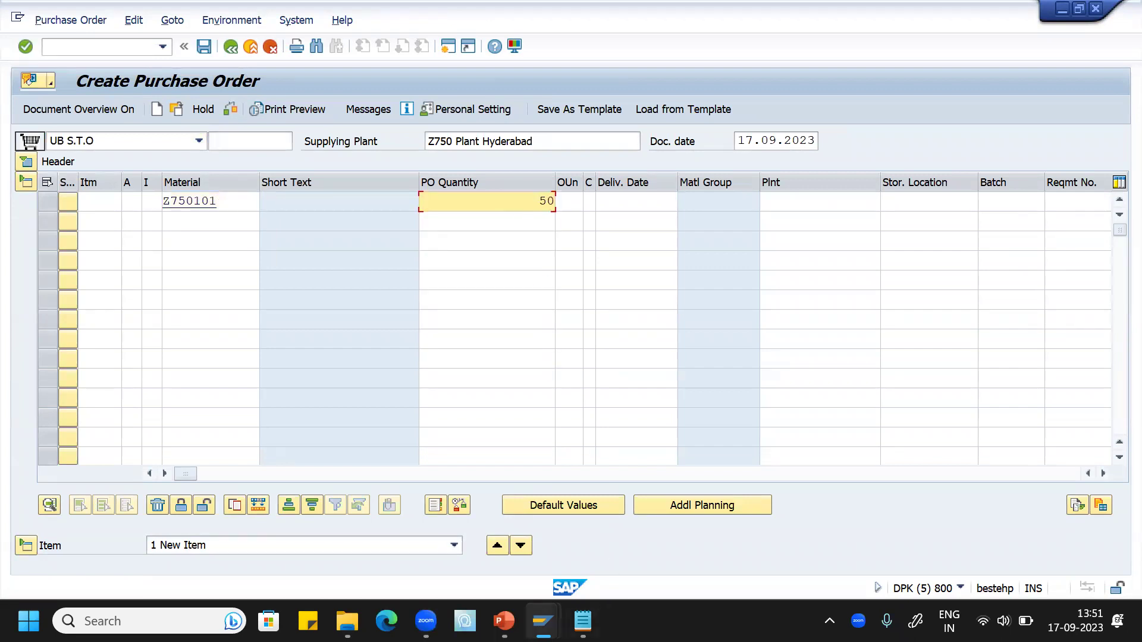
Examine the stock overviews of material Z750101 for supplying plant Z750 and receiving plant Z751.
mouse_move(543, 621)
click(576, 558)
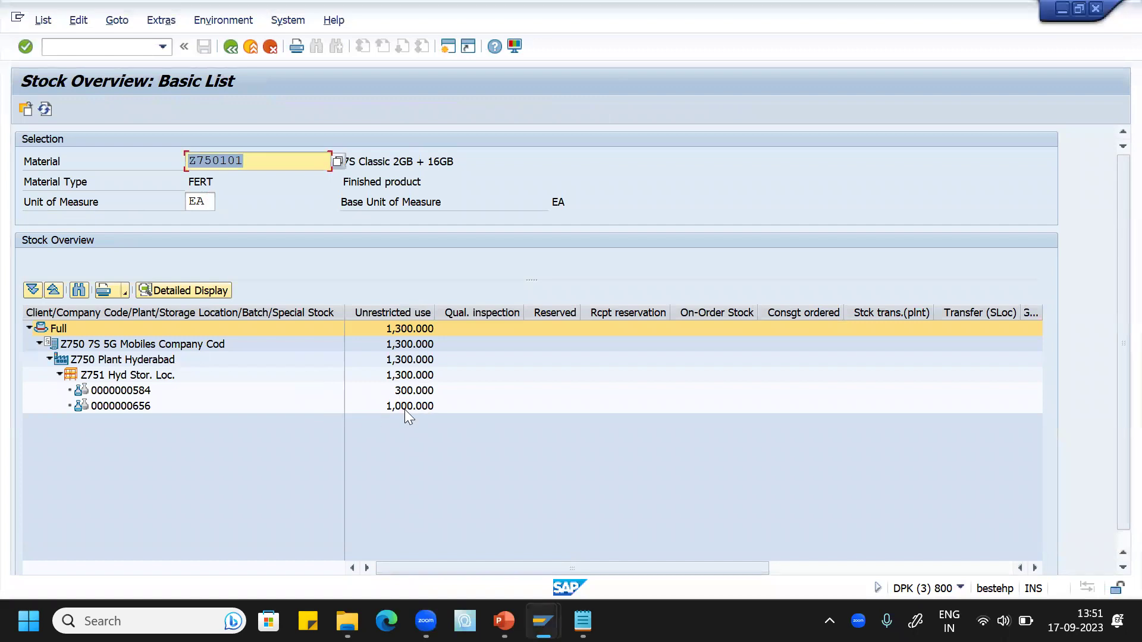
mouse_move(544, 621)
click(833, 560)
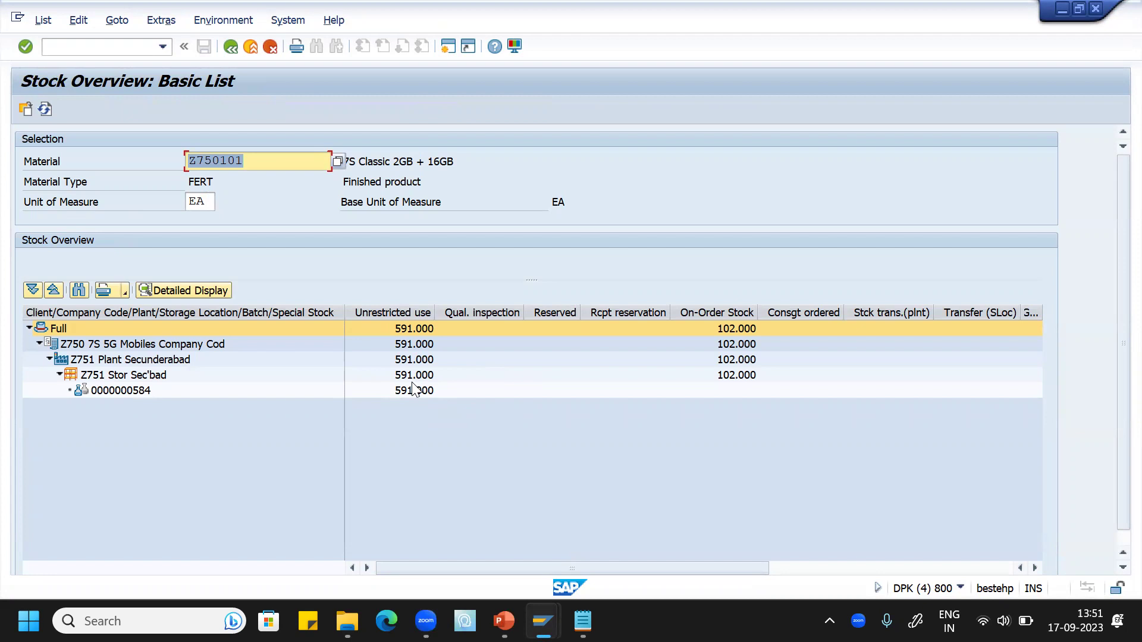
mouse_move(542, 621)
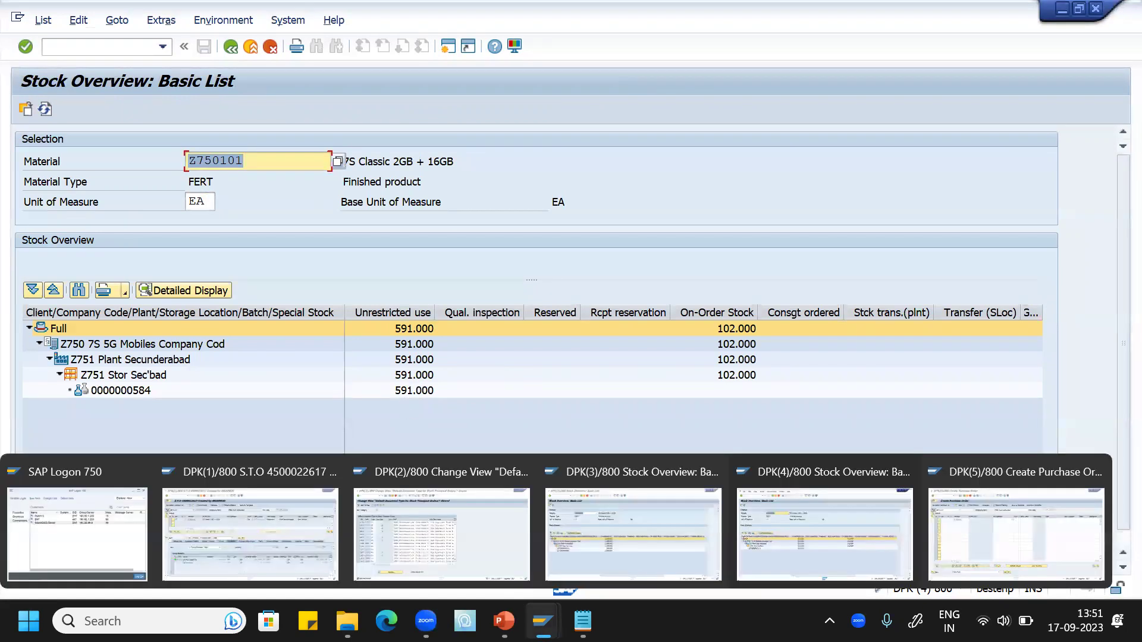
click(608, 550)
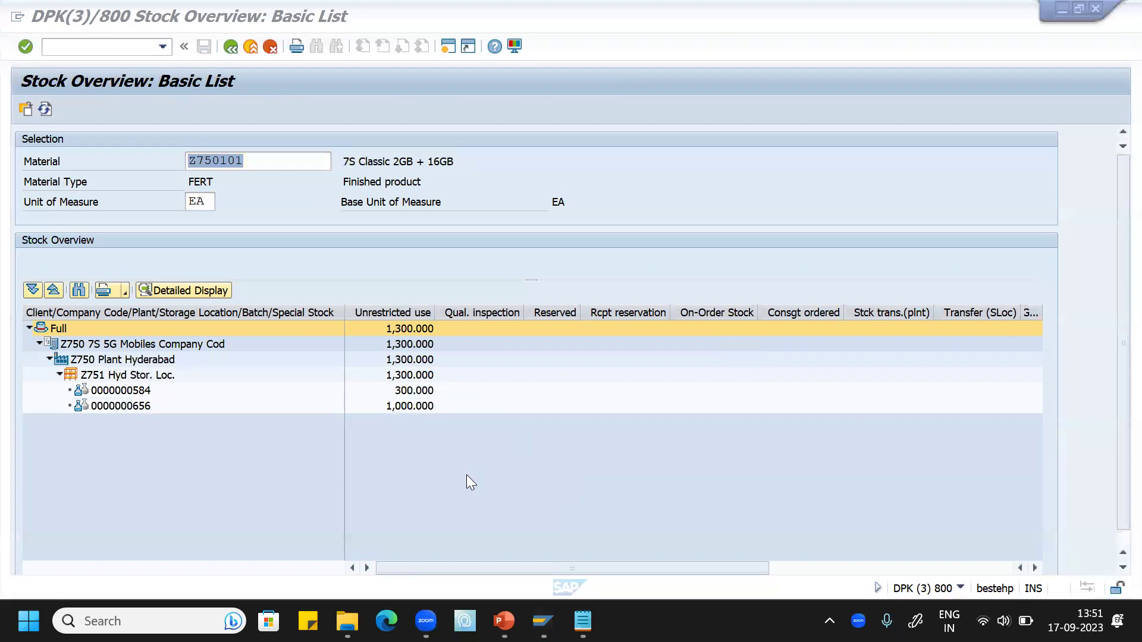
mouse_move(543, 621)
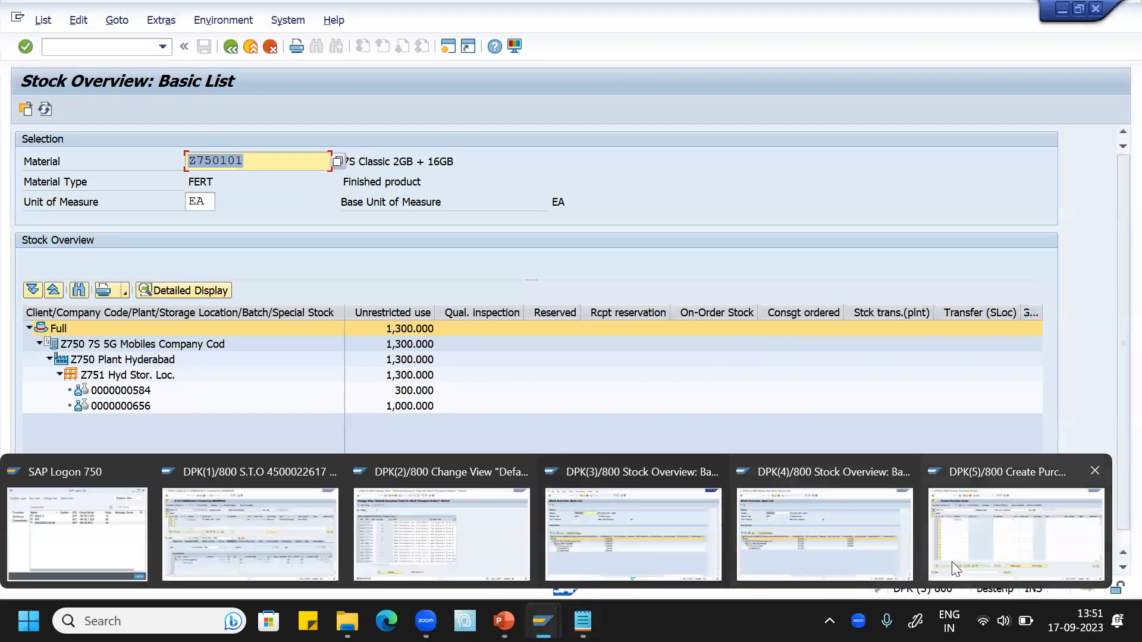
Return to the purchase order and assign the item to plant Z751 and storage location Stor Sec'bad.
click(983, 549)
click(616, 201)
click(814, 201)
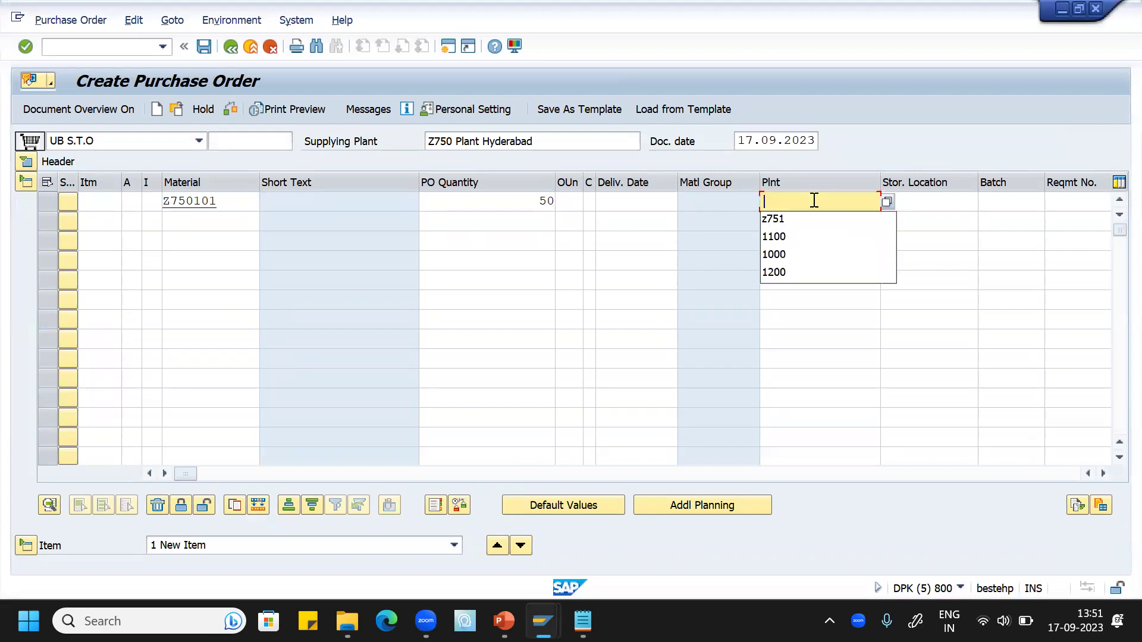
click(815, 218)
click(912, 202)
click(916, 219)
key(Return)
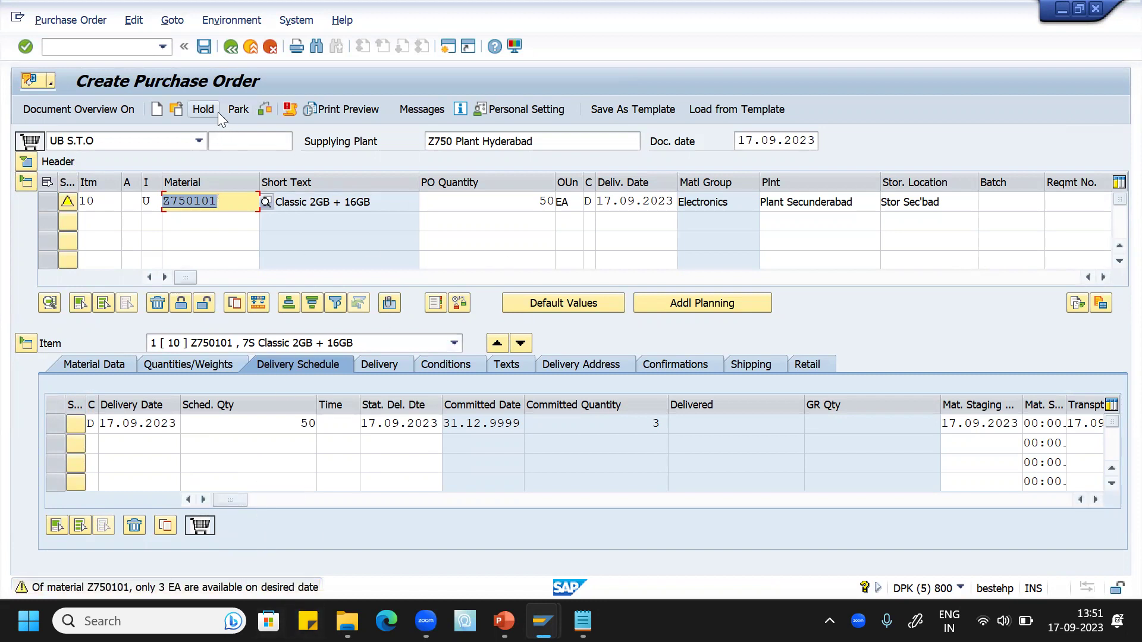
Check the stock transport order for errors and save it.
click(265, 111)
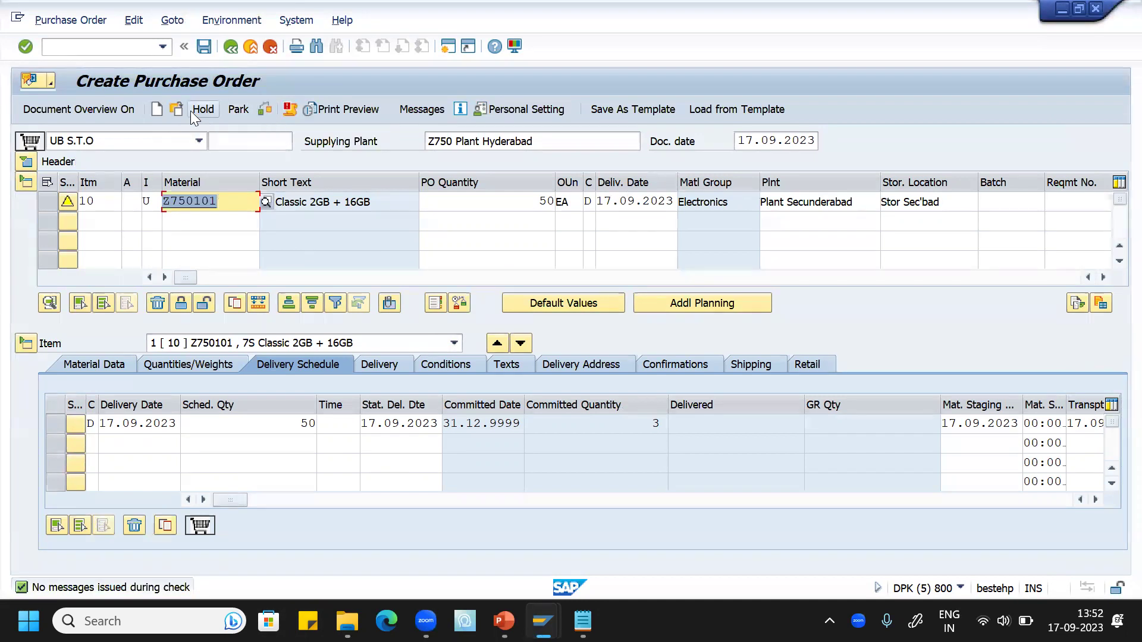
click(207, 48)
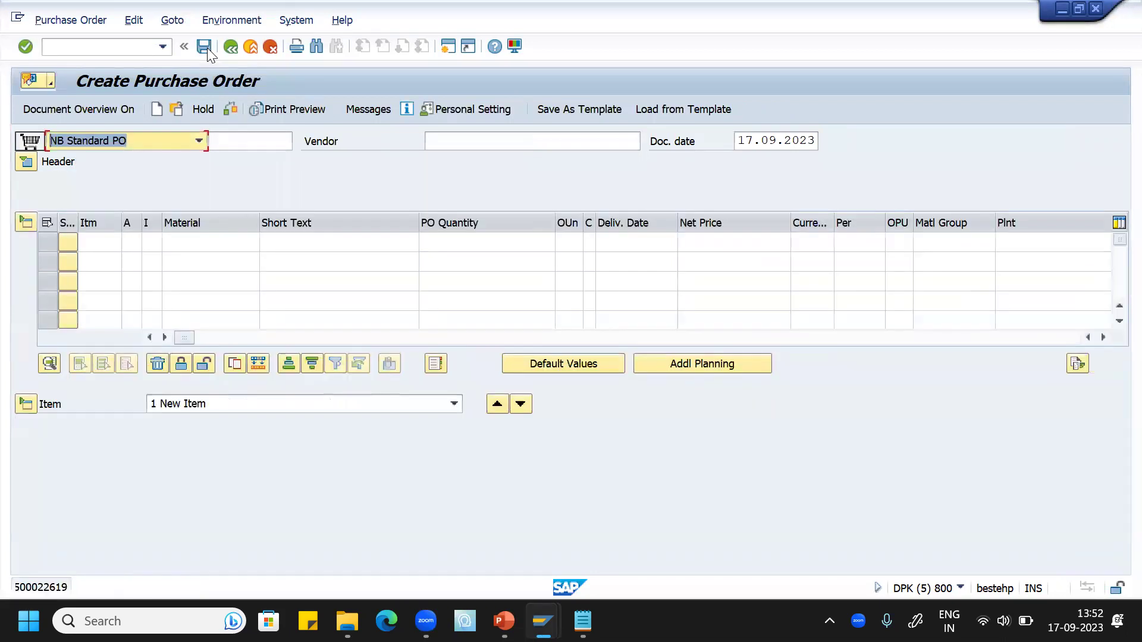
Copy the new stock transport order's number from its creation message and record it in Notepad as the PO.
click(70, 20)
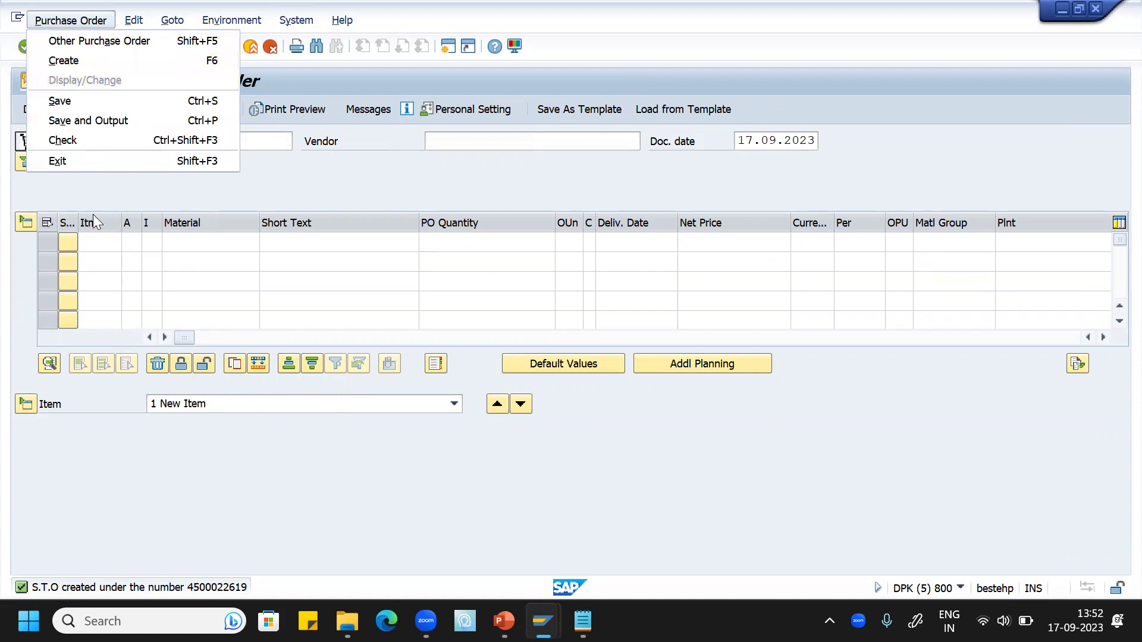
click(150, 448)
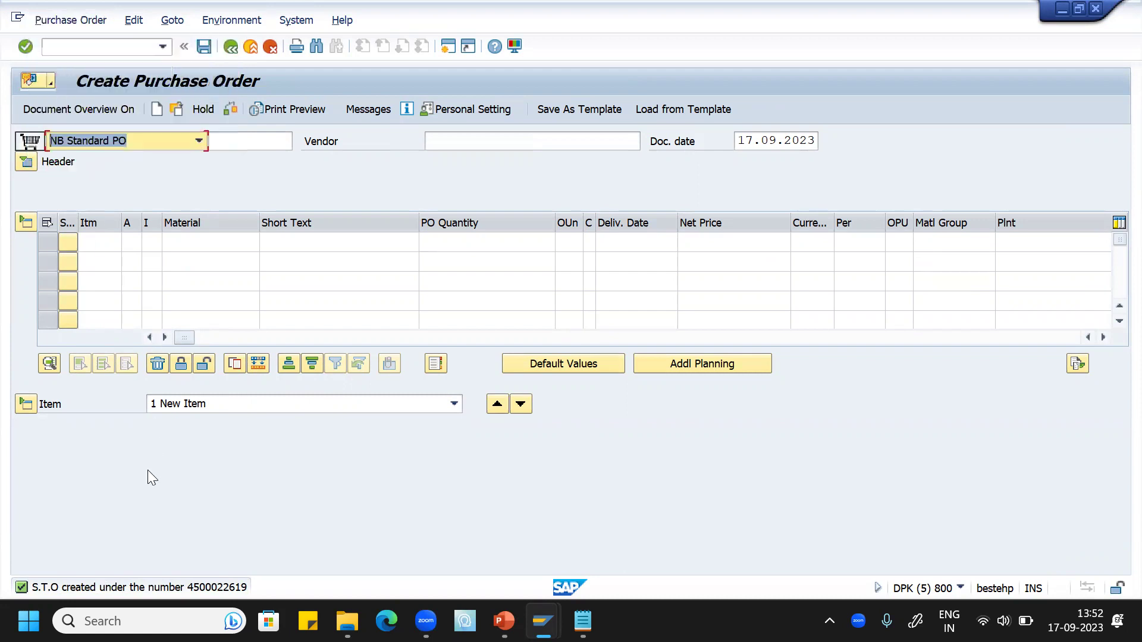
double_click(153, 589)
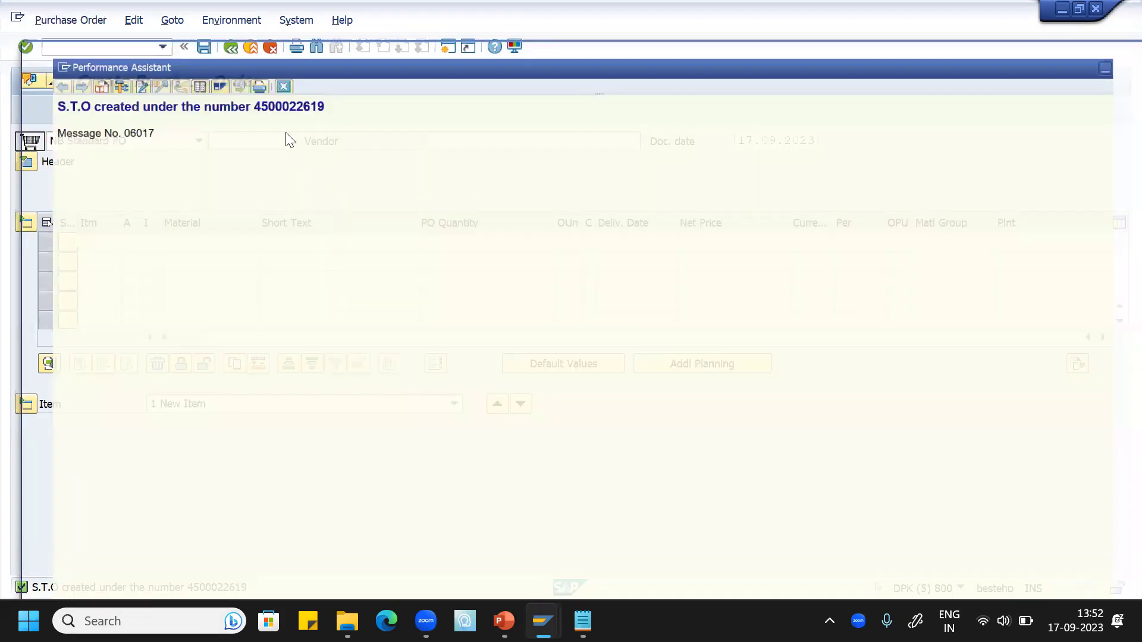
double_click(283, 95)
key(ctrl+c)
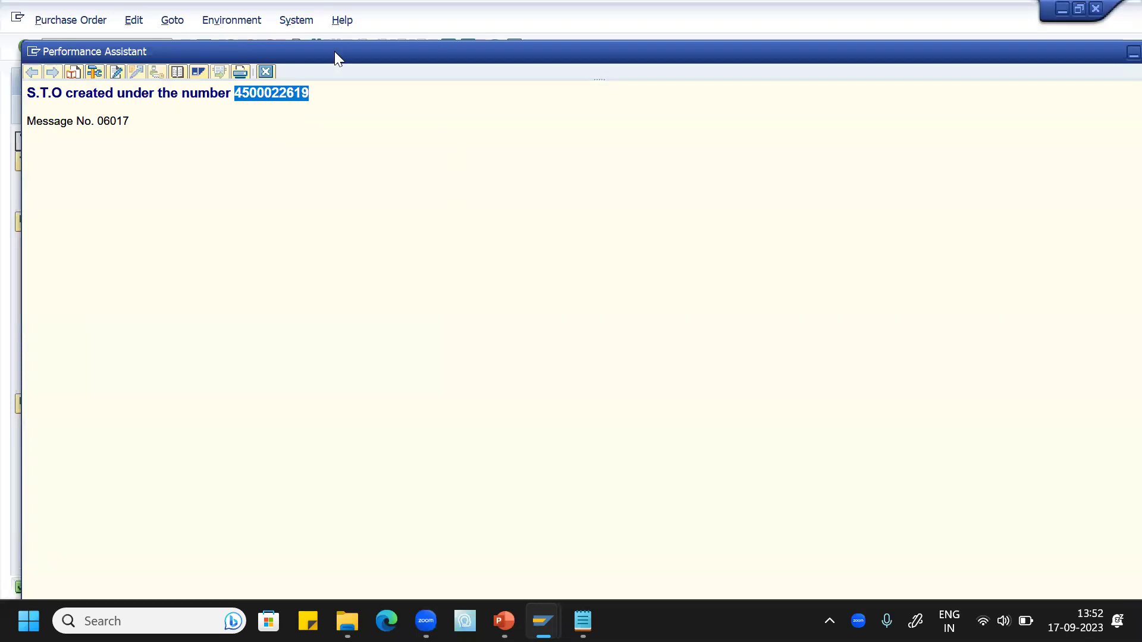
click(266, 72)
key(alt+Tab)
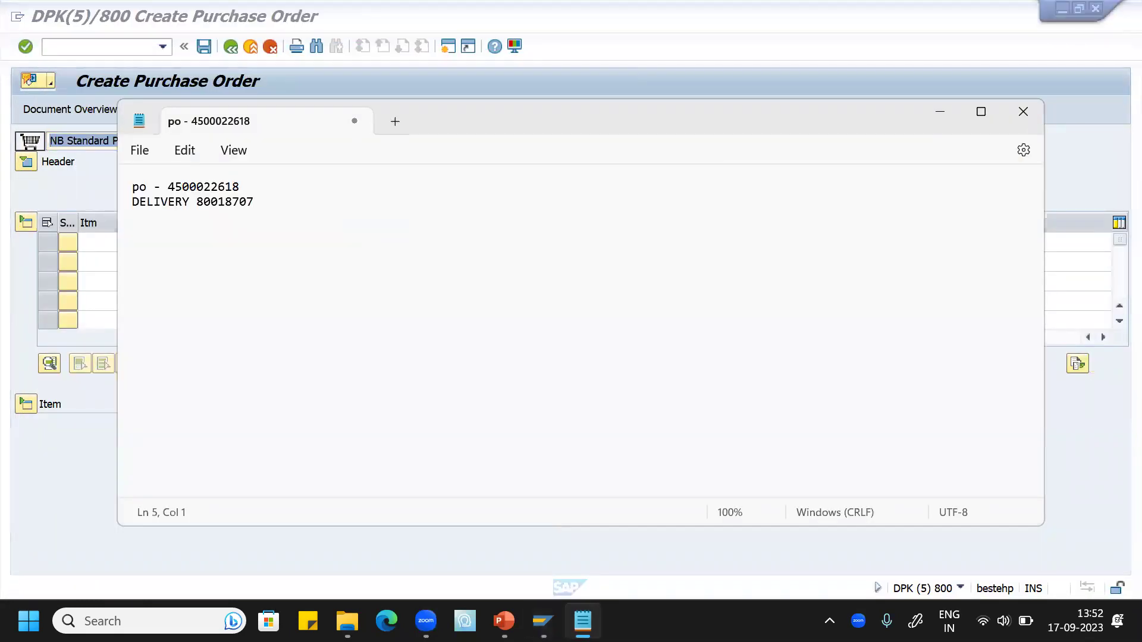
key(ctrl+v)
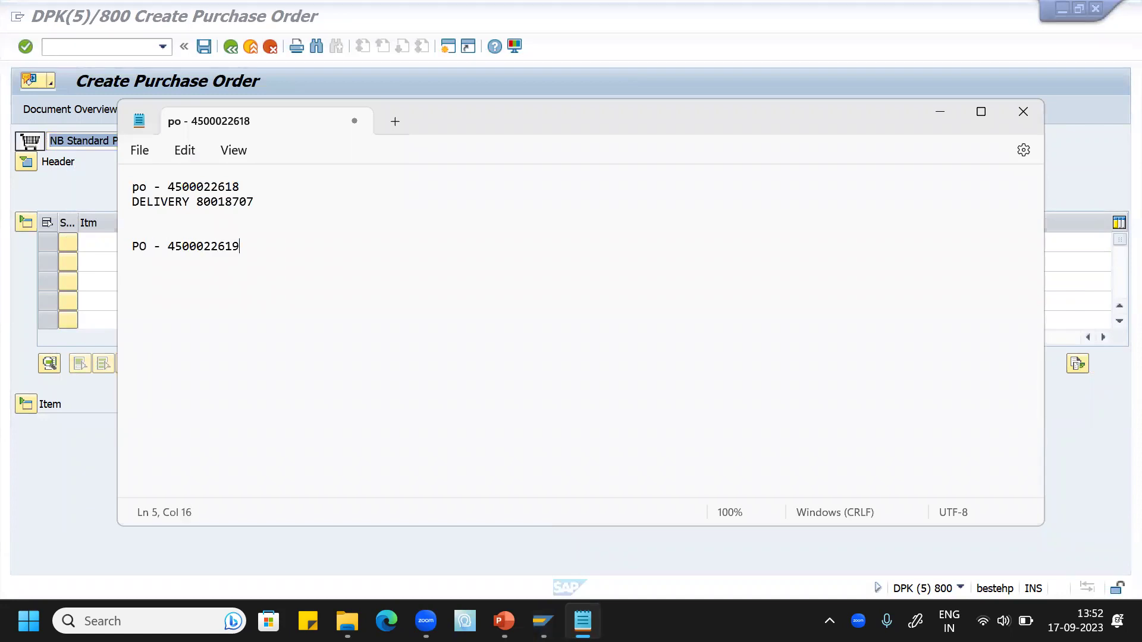
Switch back to SAP, check the stock overview of material Z750101 for plant Z750, and return to the purchase order session.
key(alt+Tab)
key(alt+Tab)
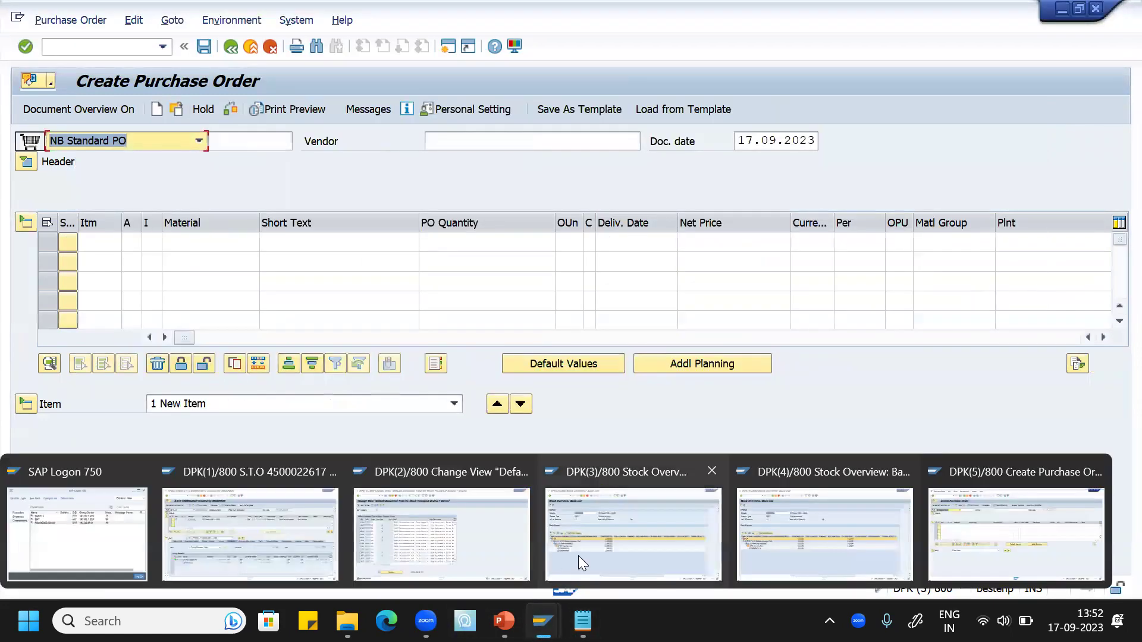
click(579, 556)
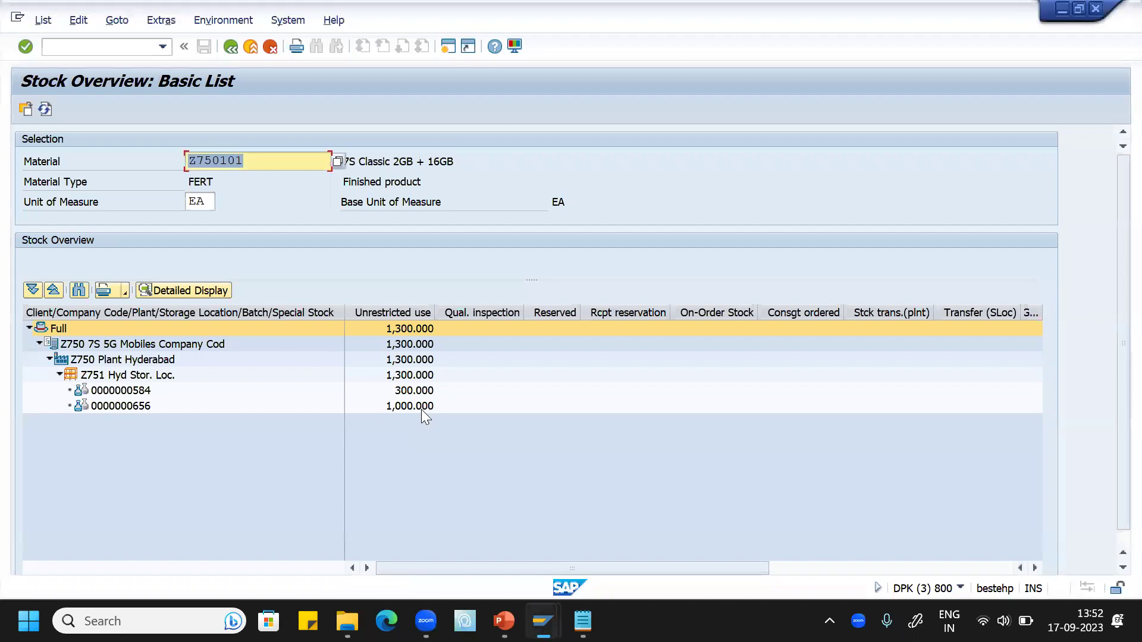
mouse_move(543, 618)
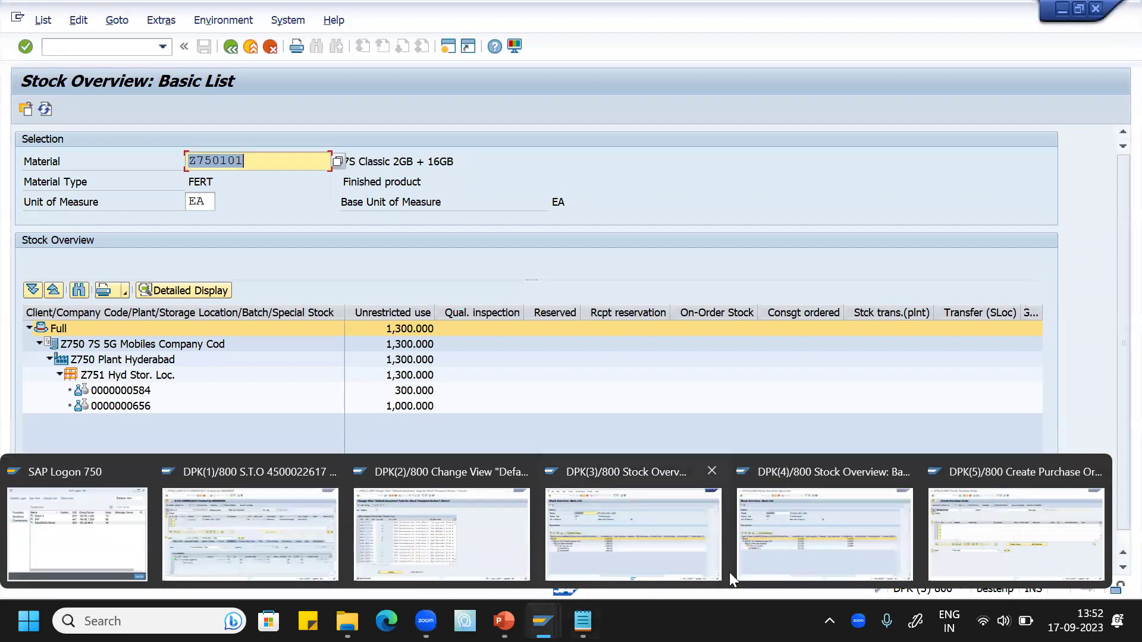
click(923, 562)
Start transaction ME23N in the purchase order session and display the newly created stock transport order by its number.
click(137, 46)
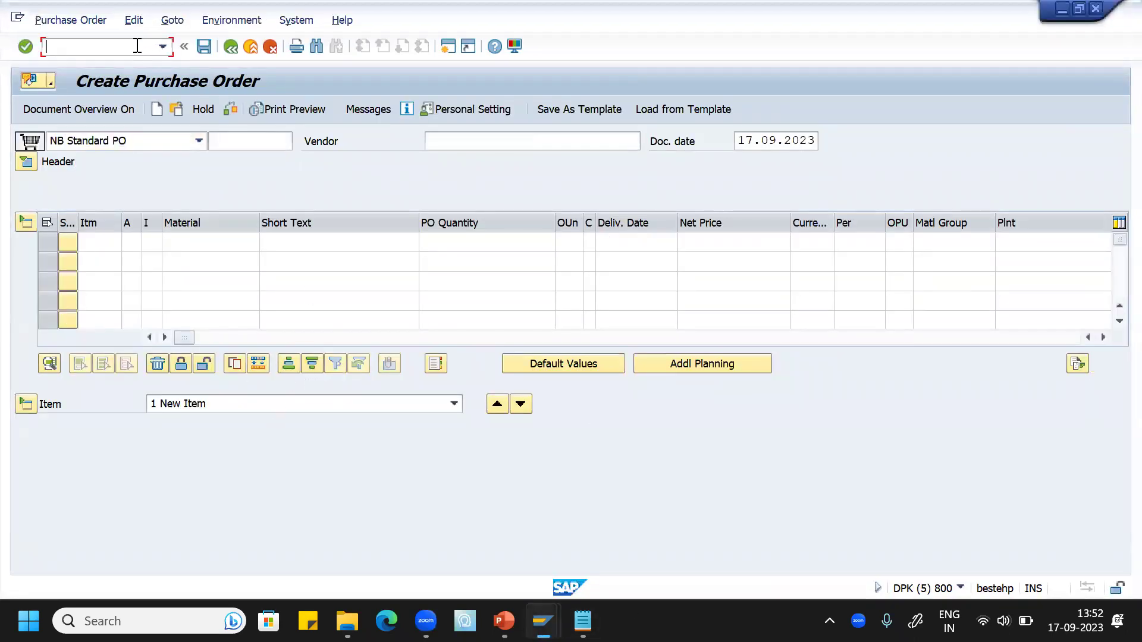
text(/nme23n)
key(Return)
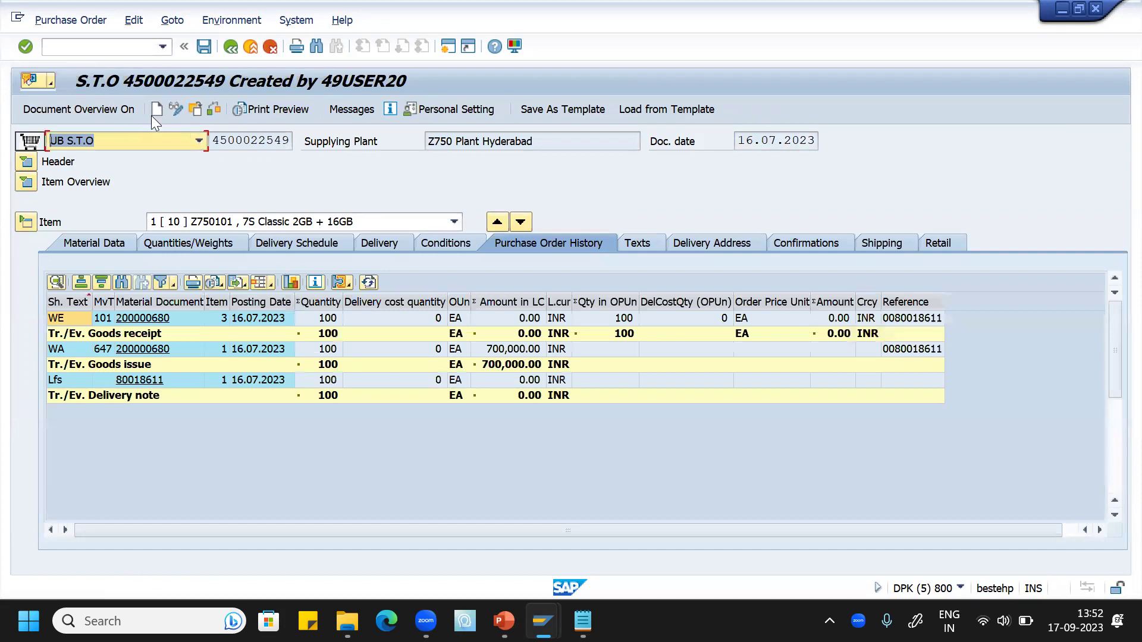
click(195, 109)
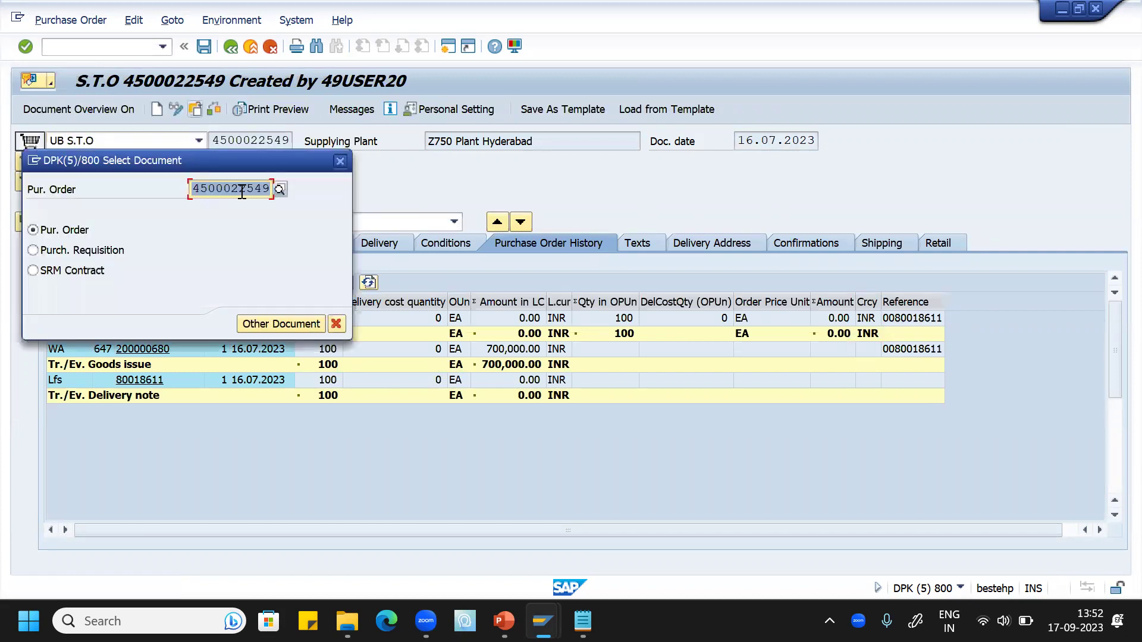
text(4500022619)
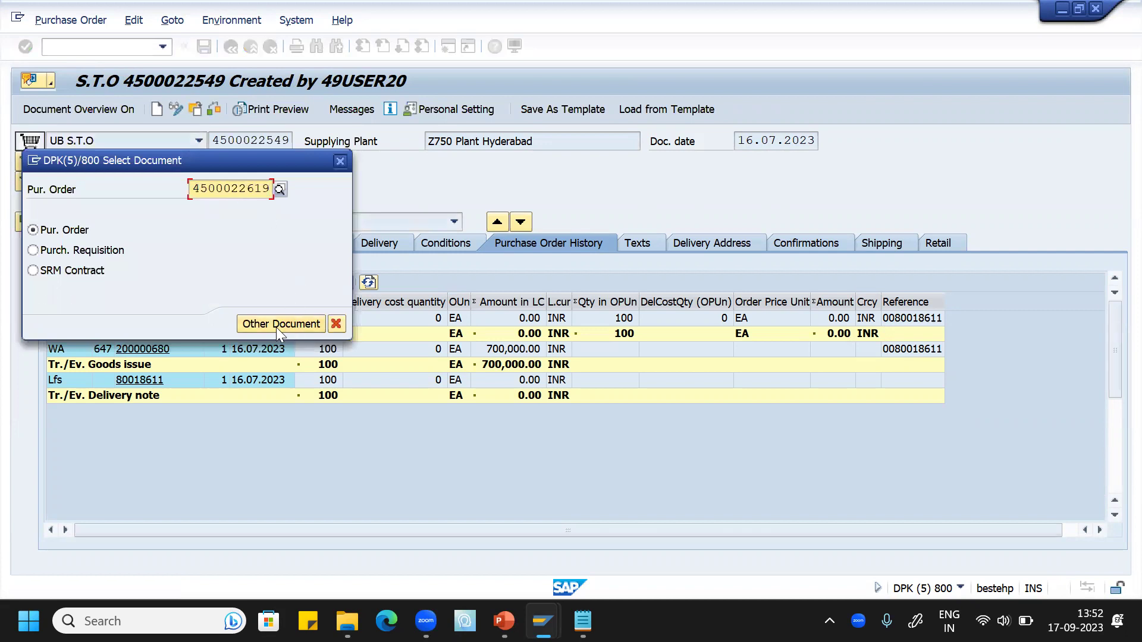
click(280, 324)
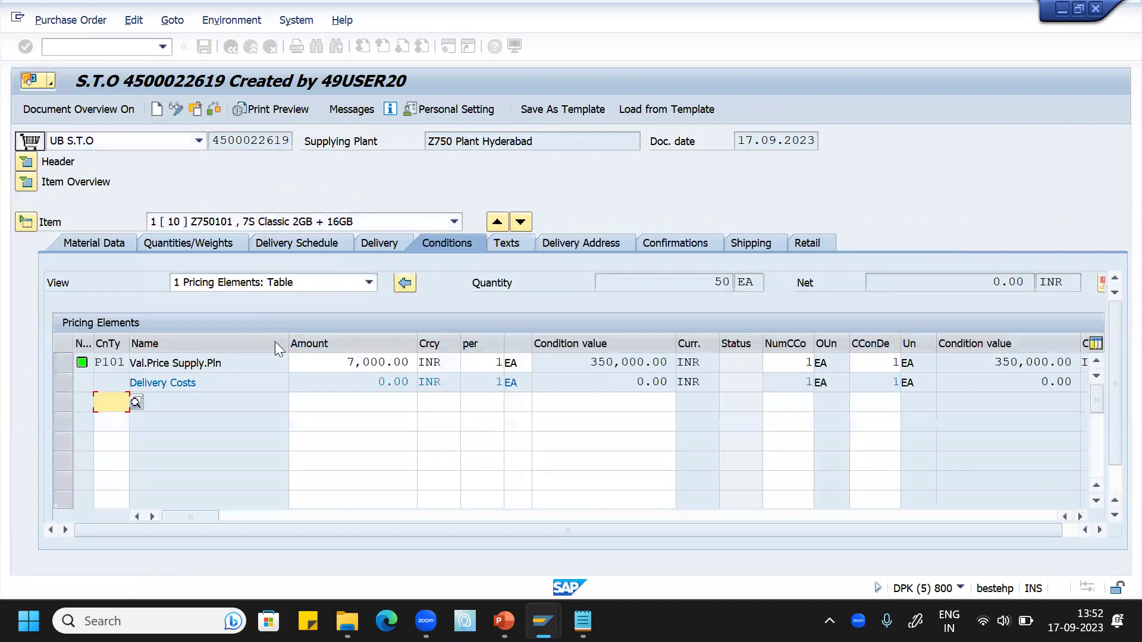
Expand the item overview, change the Z750101 item's PO quantity to 9 EA and save the stock transport order.
click(30, 182)
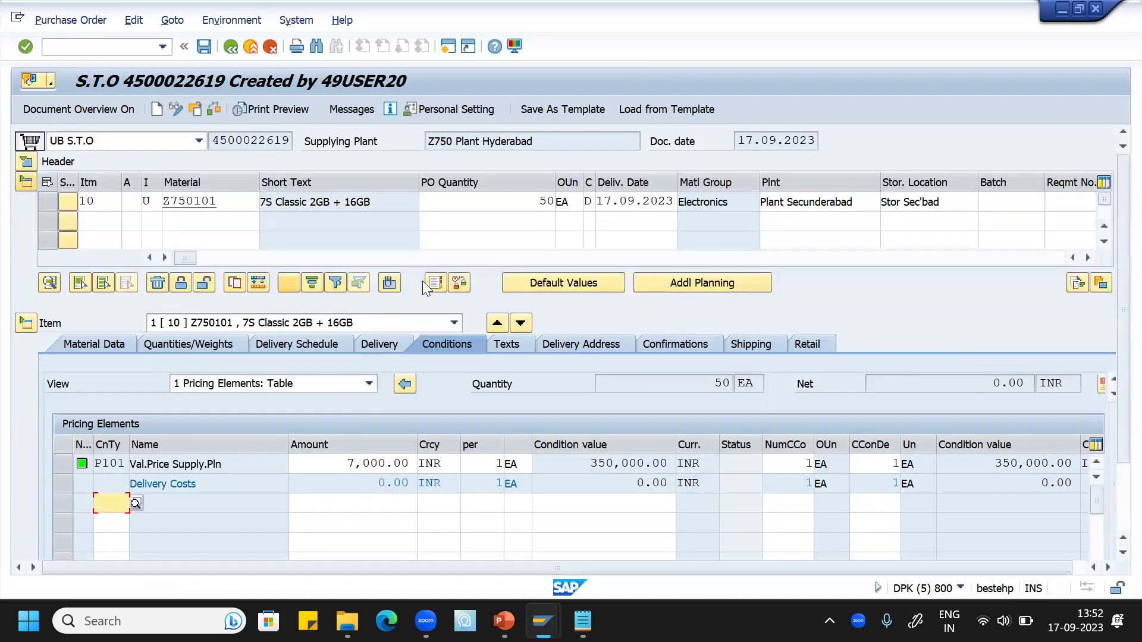
click(553, 202)
text(9)
key(Return)
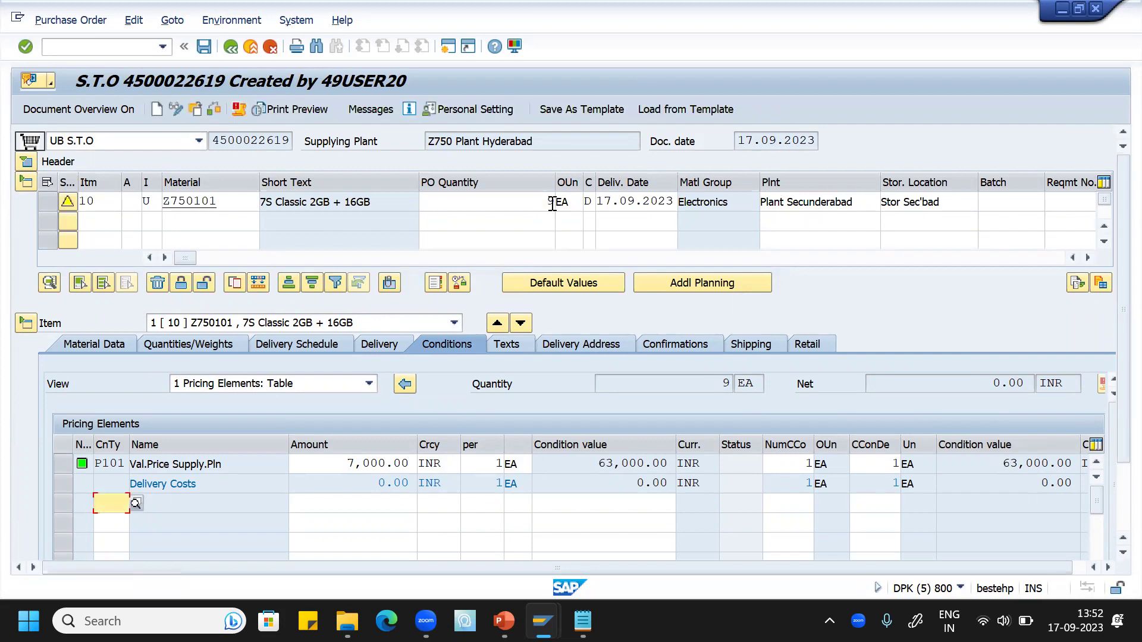
click(206, 42)
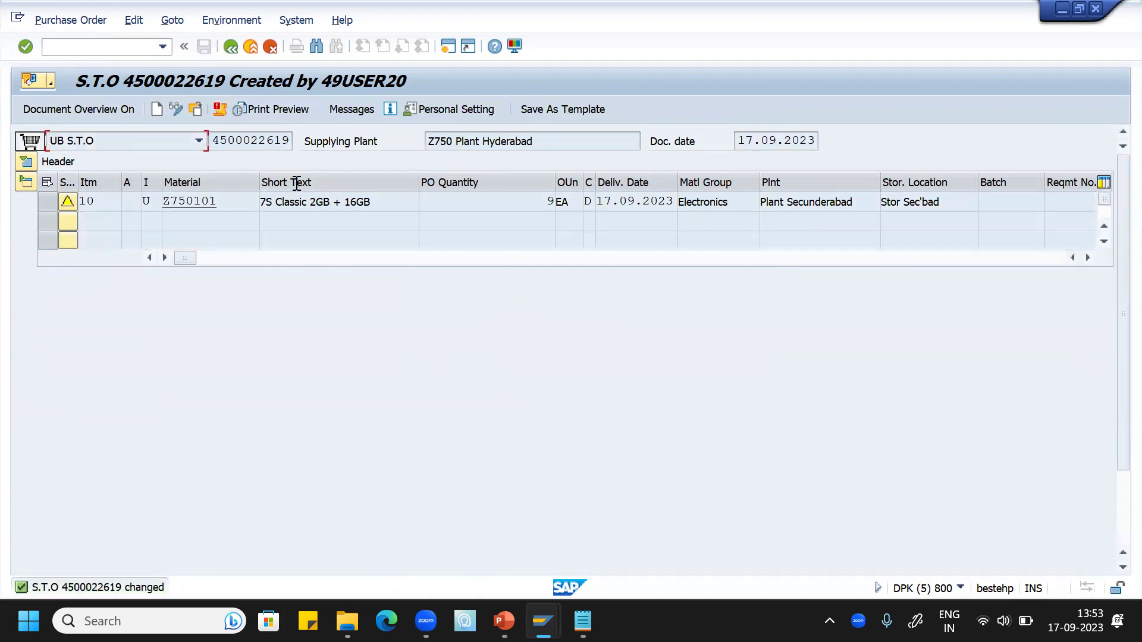
Compare the stock of material Z750101 in supplying plant Z750 and receiving plant Z751.
mouse_move(544, 621)
click(601, 563)
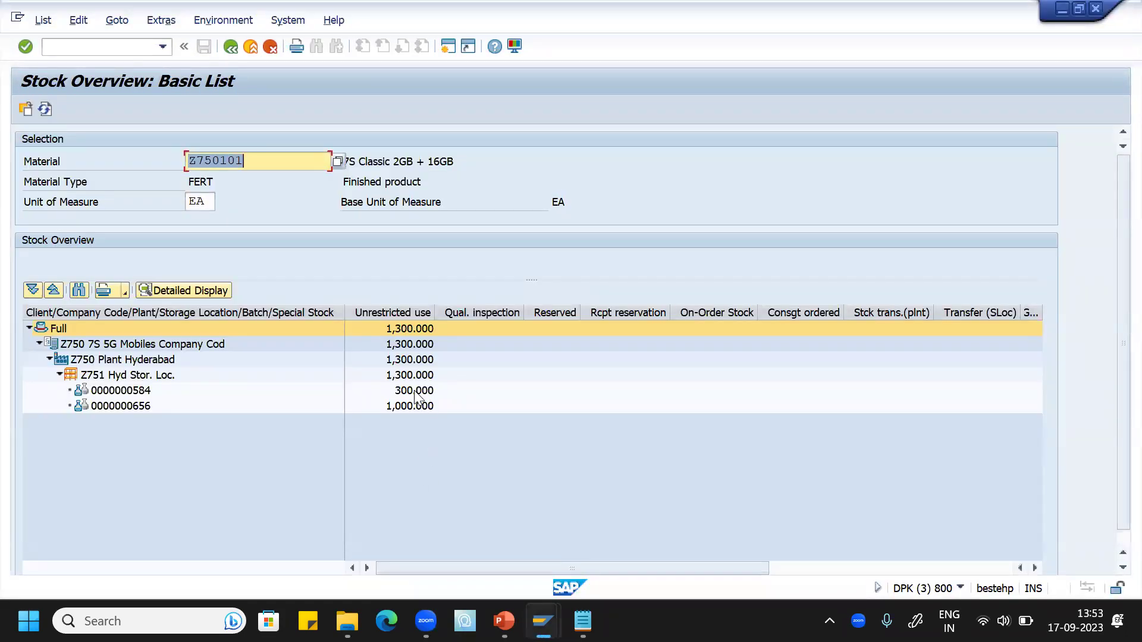
mouse_move(544, 621)
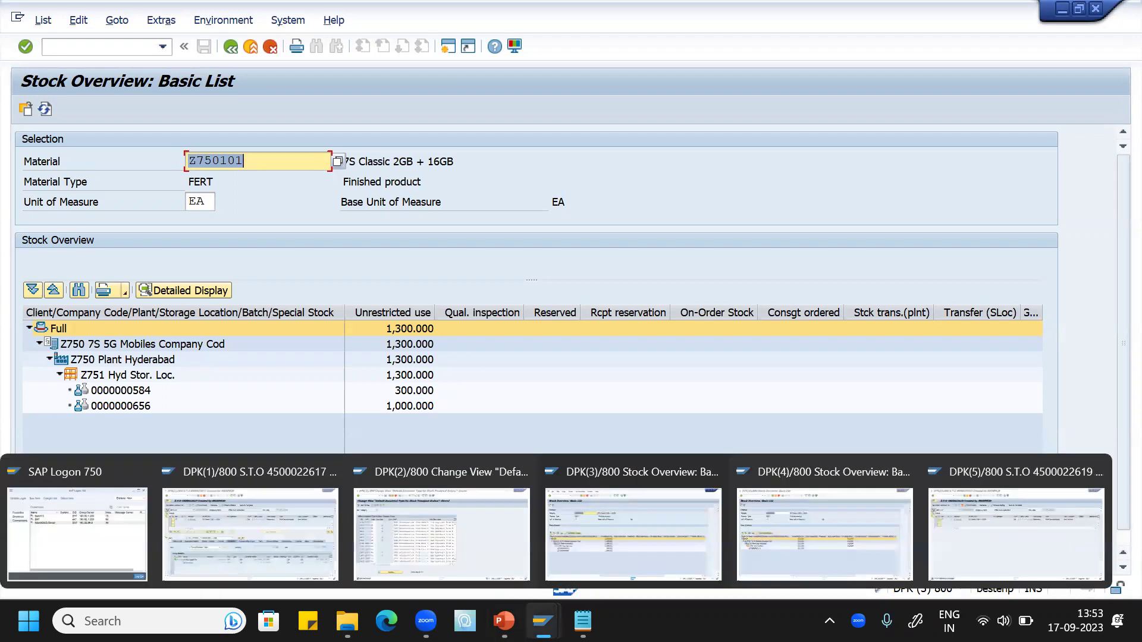
click(838, 532)
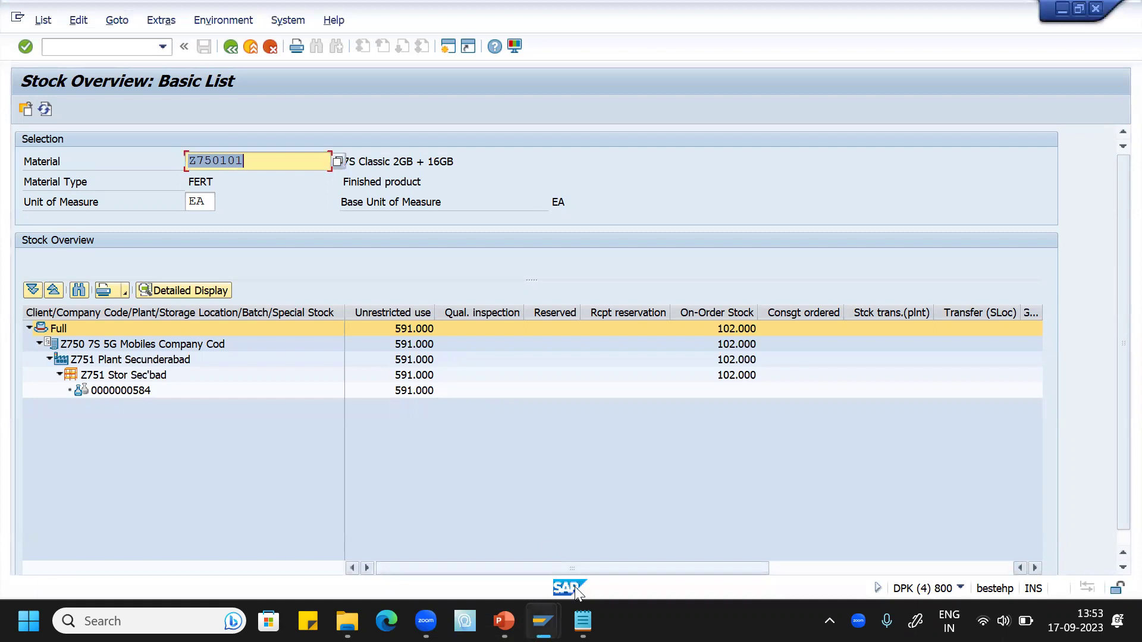
mouse_move(551, 601)
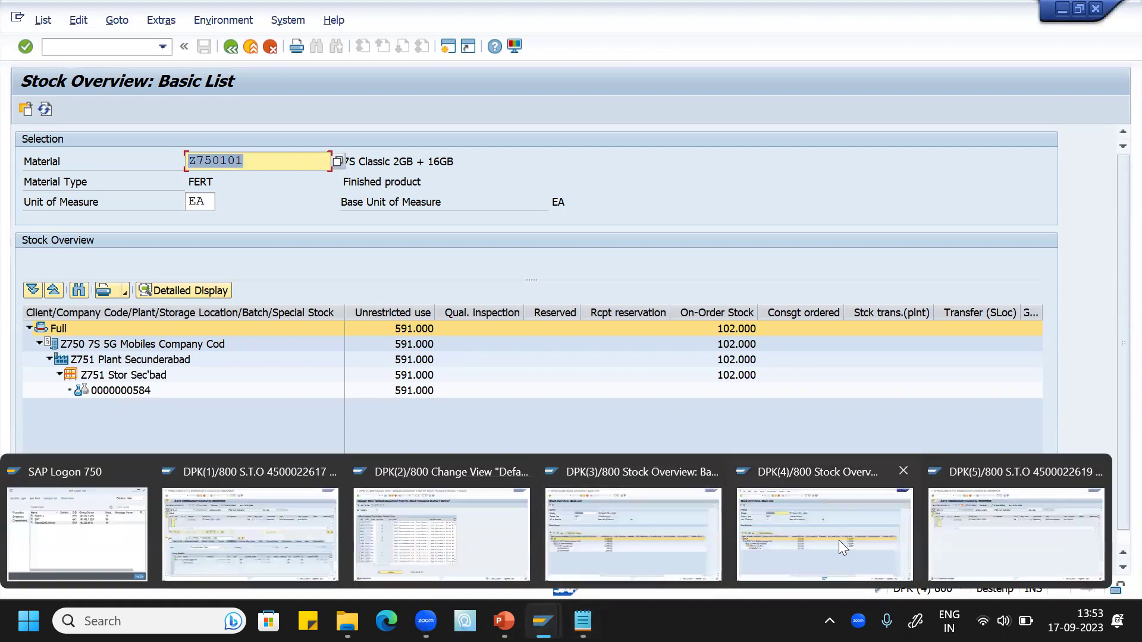
Run transaction VL10B from the purchase order session, using the new stock transport order's number as the purchasing document.
click(953, 539)
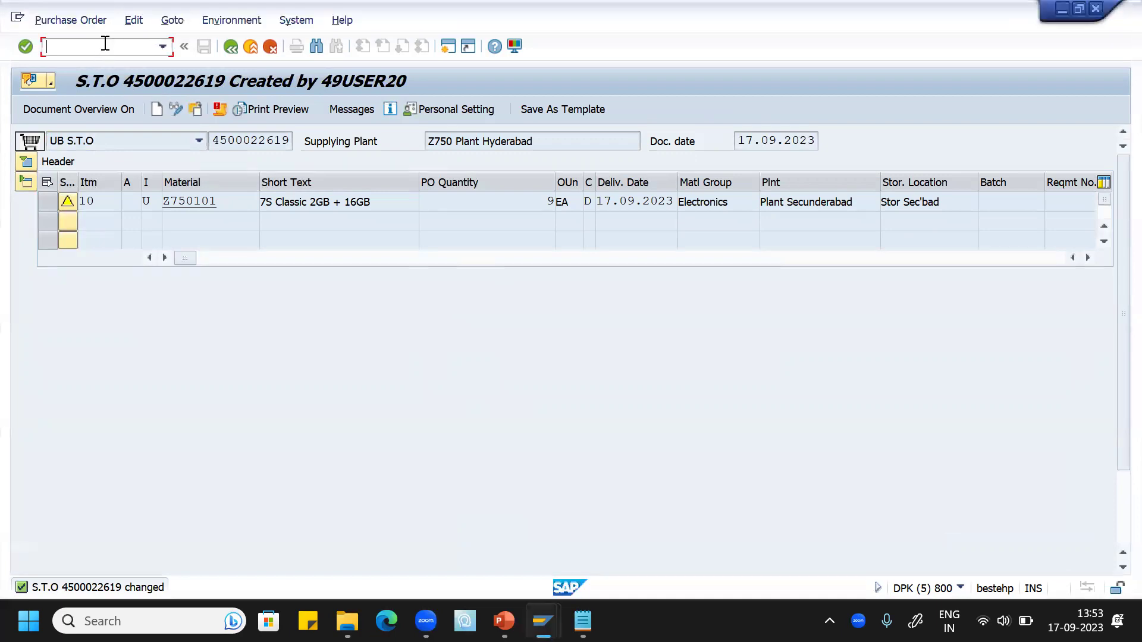
text(/nvl10B)
key(Return)
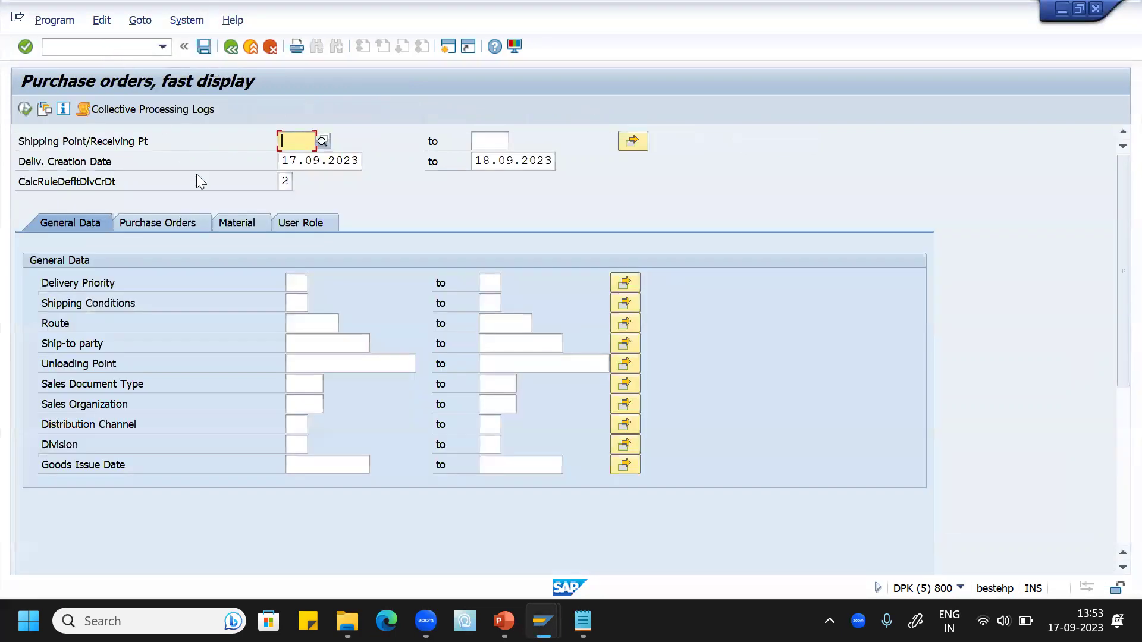
click(143, 219)
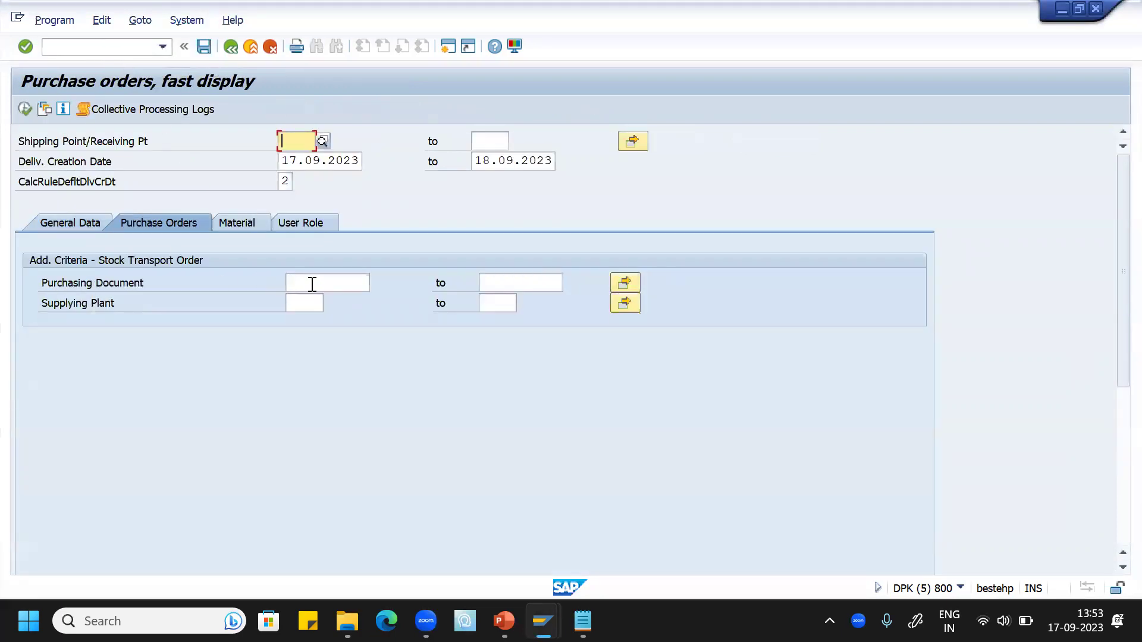
click(311, 284)
key(ctrl+v)
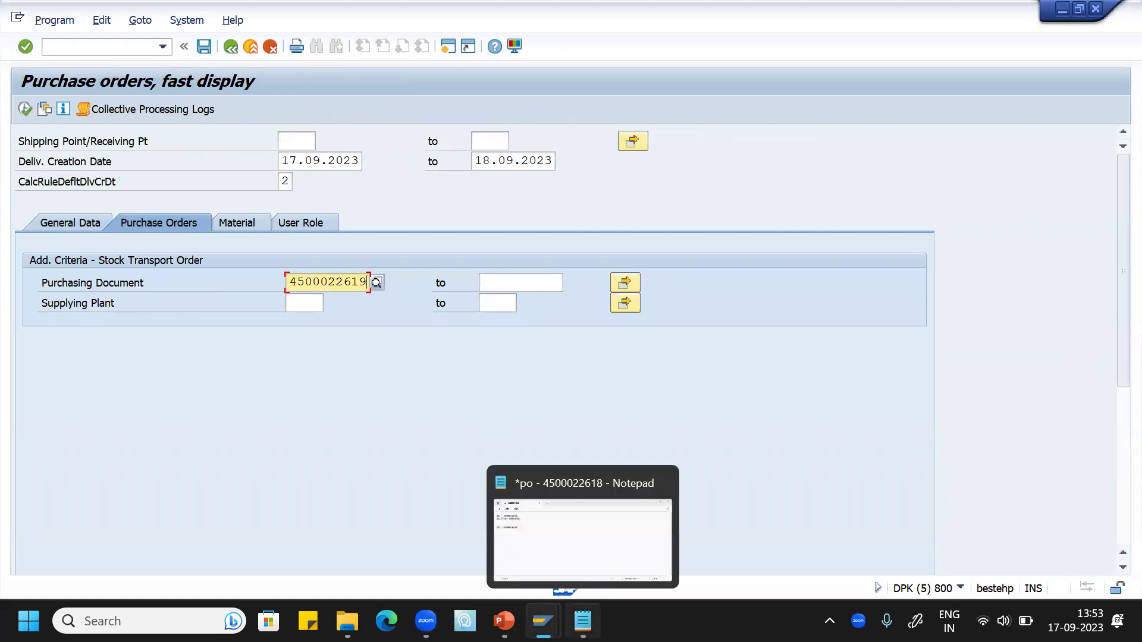
click(584, 621)
click(74, 182)
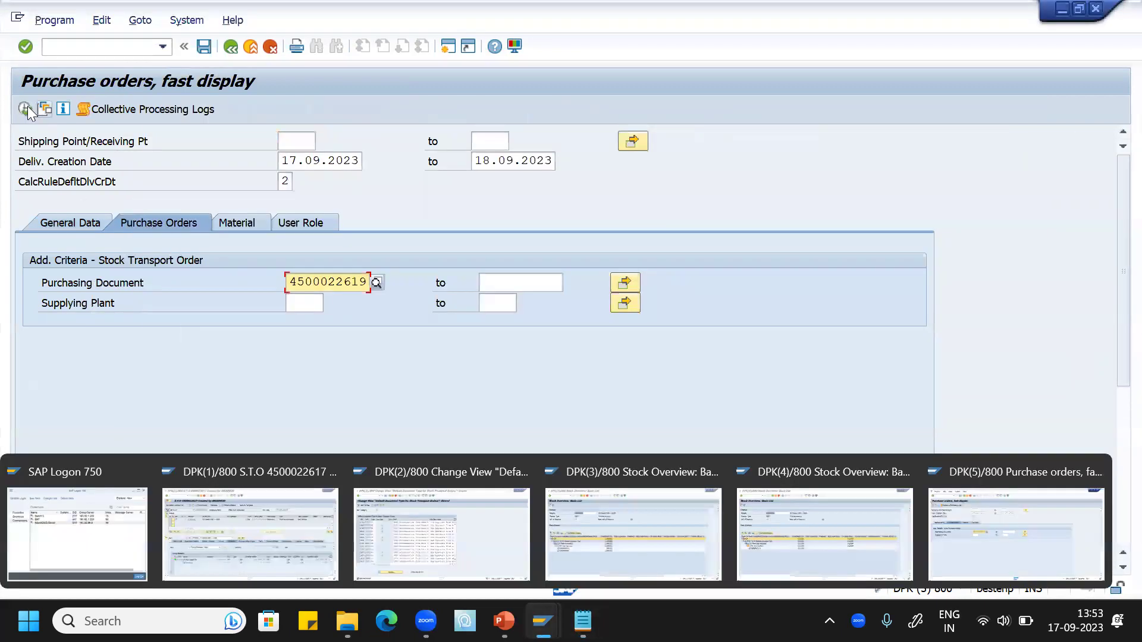
click(25, 107)
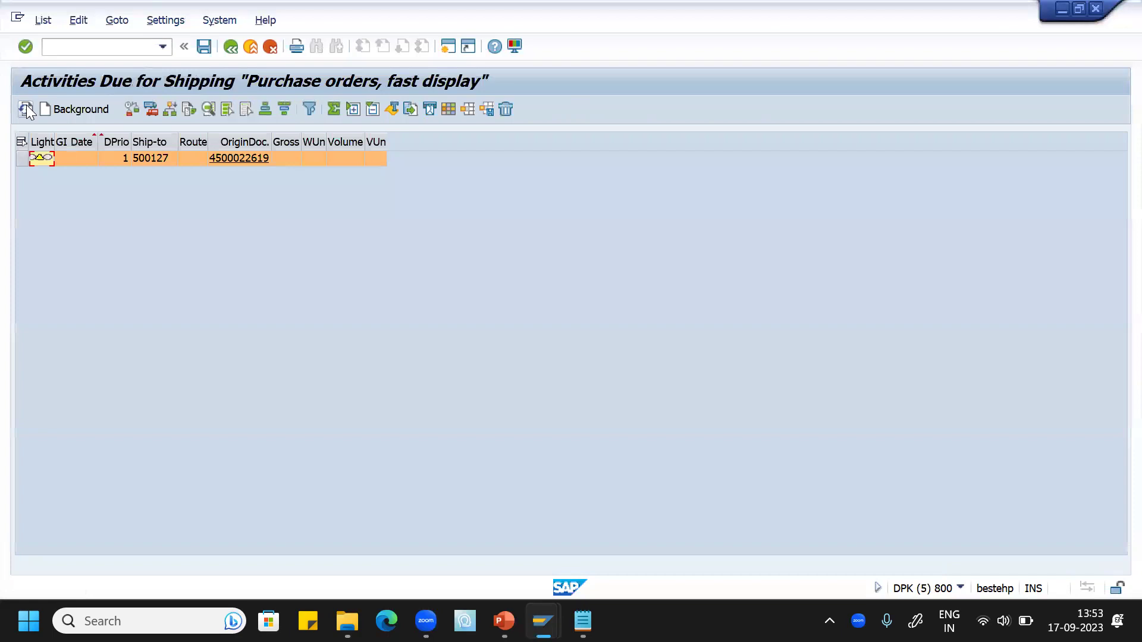
Show the delivery information, widen the Sales Document column and create the order's delivery in the background.
click(151, 109)
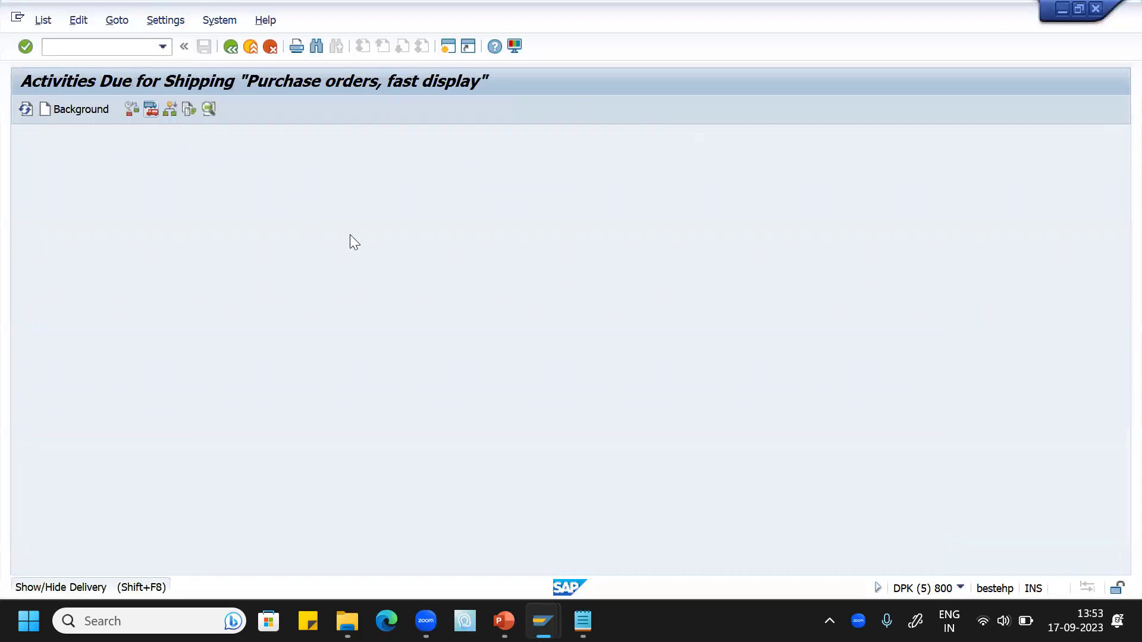
drag(427, 142, 525, 142)
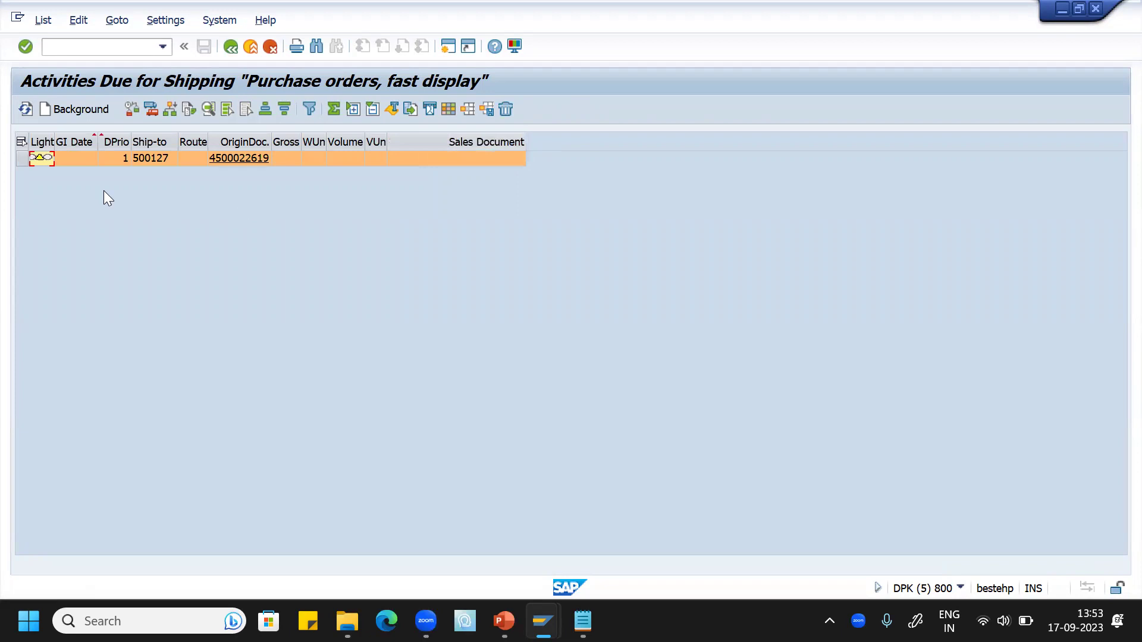
click(21, 143)
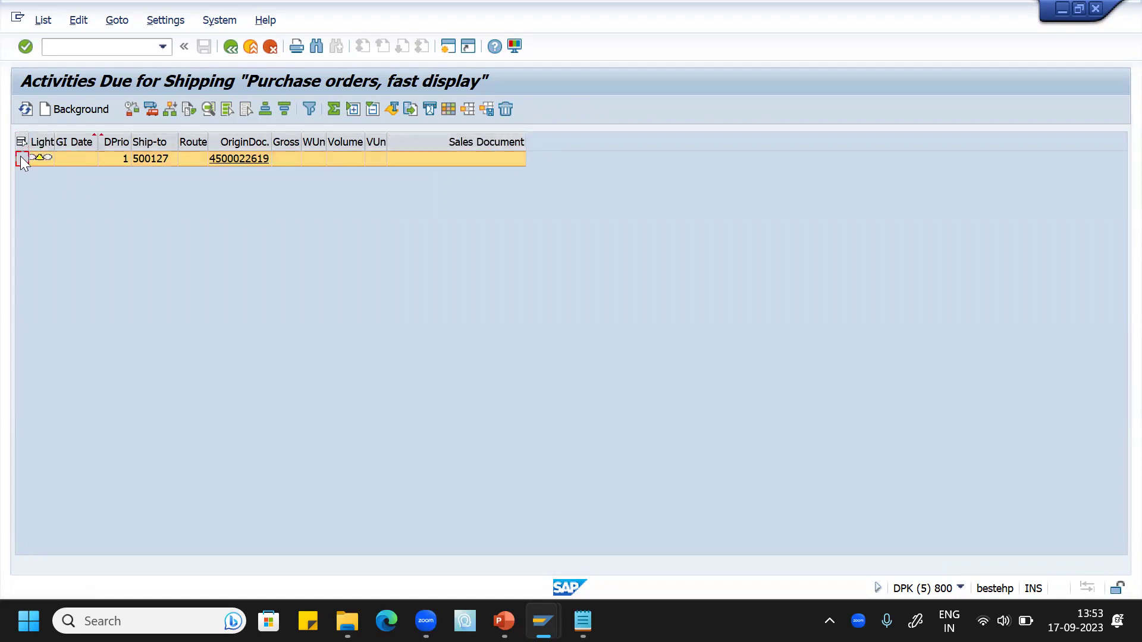
click(22, 144)
click(22, 145)
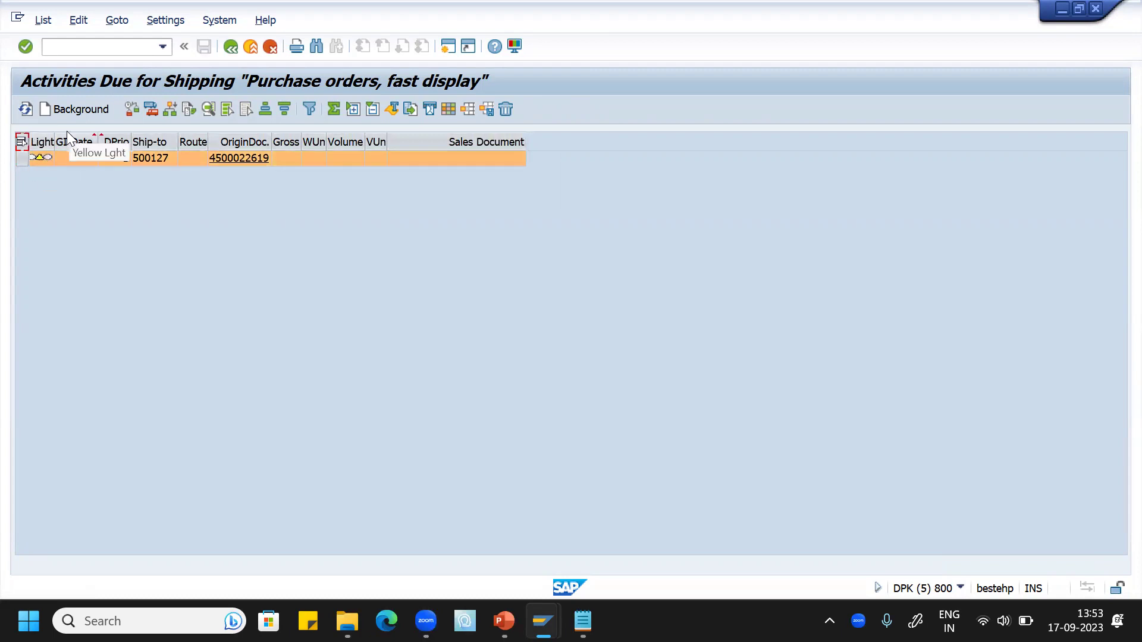
click(50, 158)
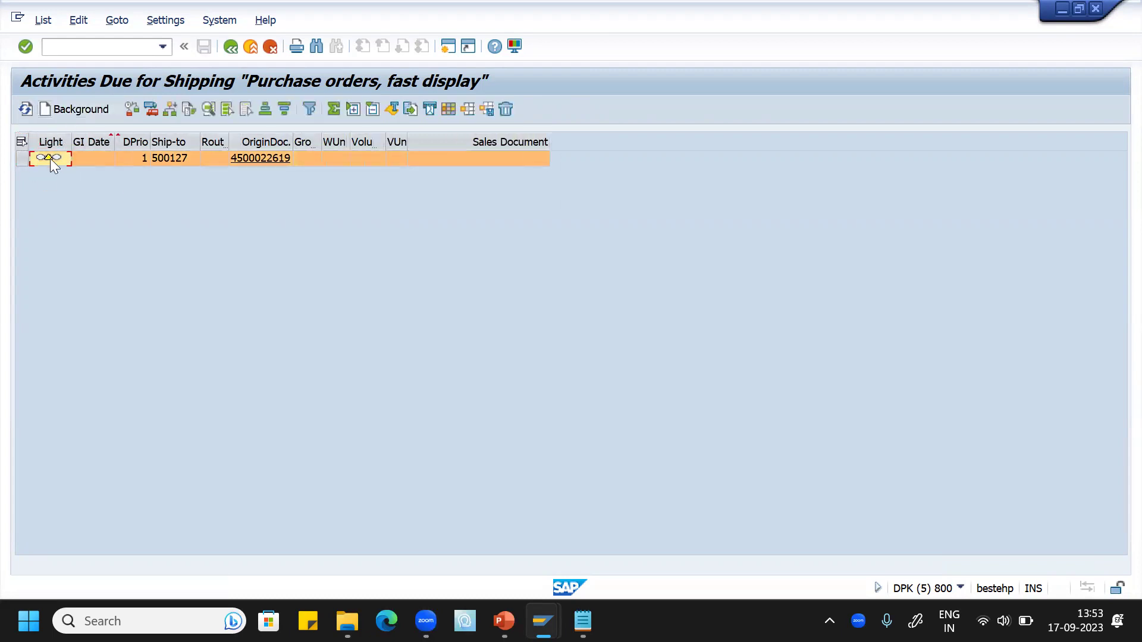
click(61, 105)
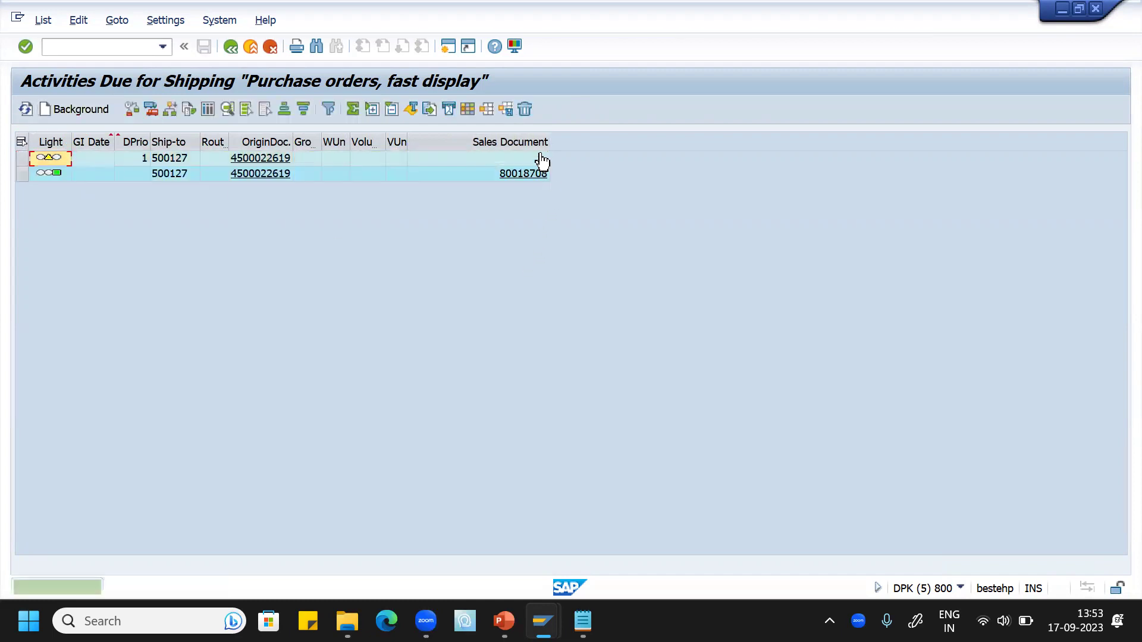
Open the new replenishment delivery and record its delivery number under the latest PO in the Notepad notes.
click(541, 174)
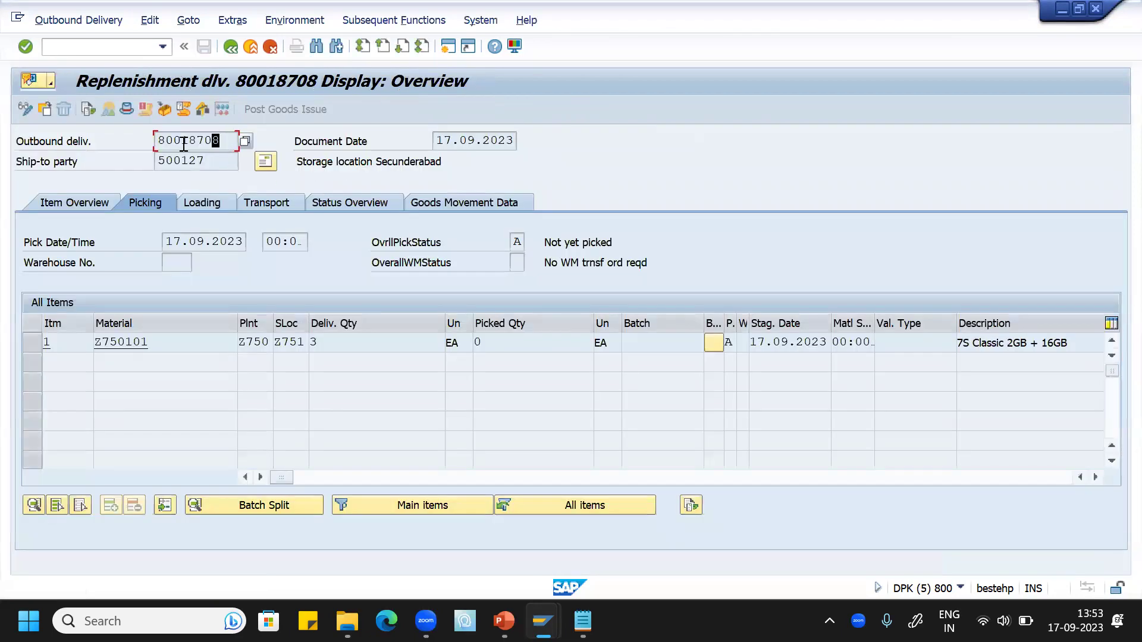
mouse_move(542, 621)
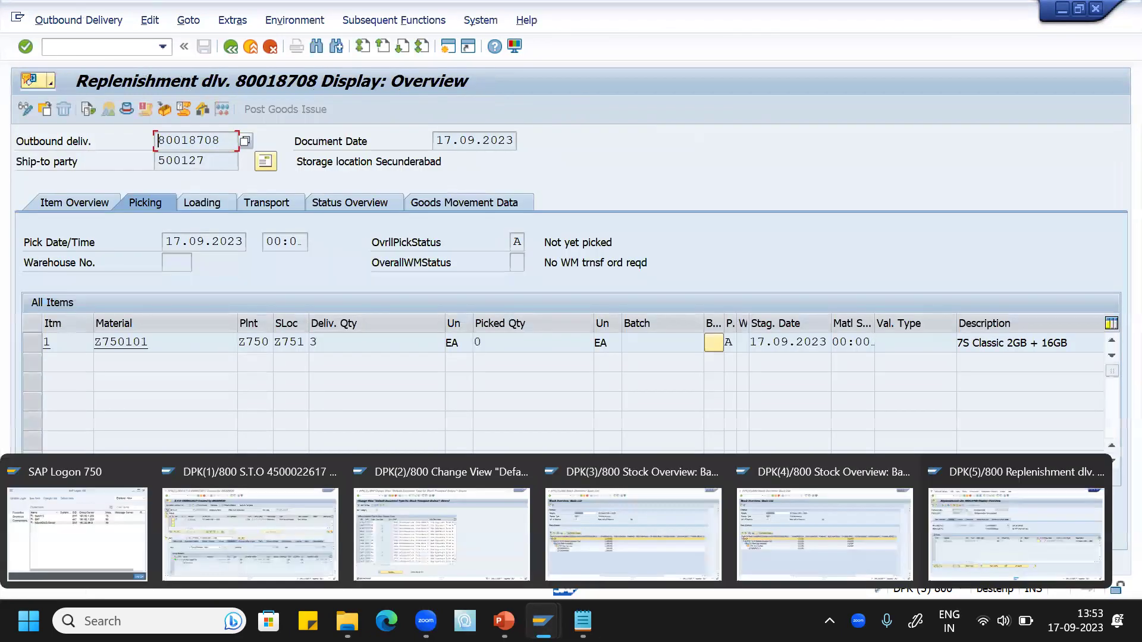
click(583, 621)
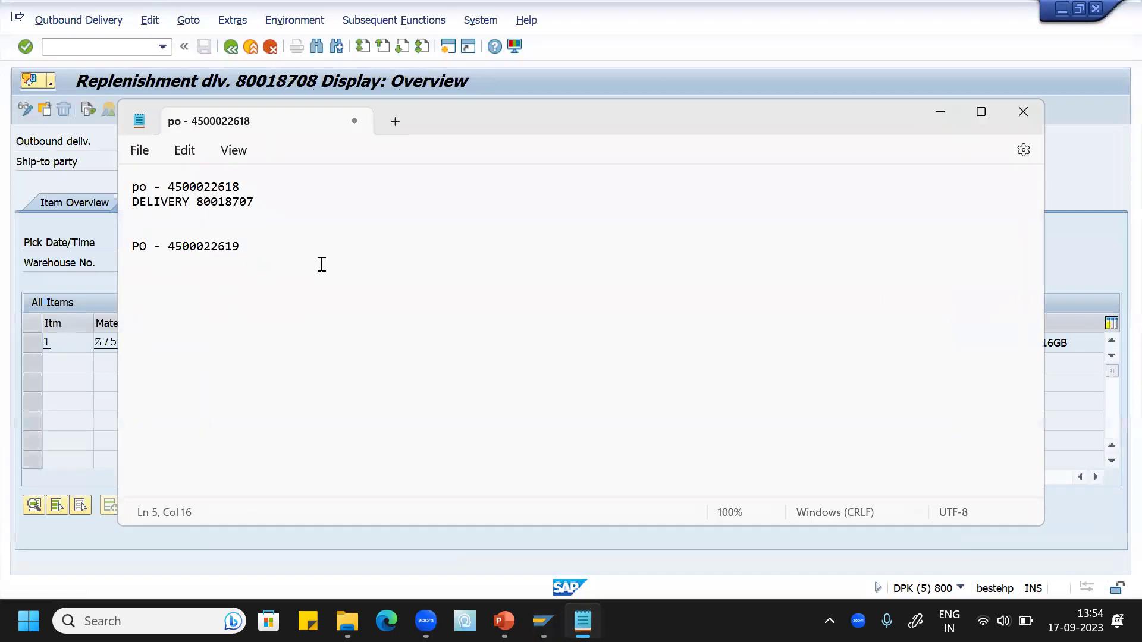
text(del)
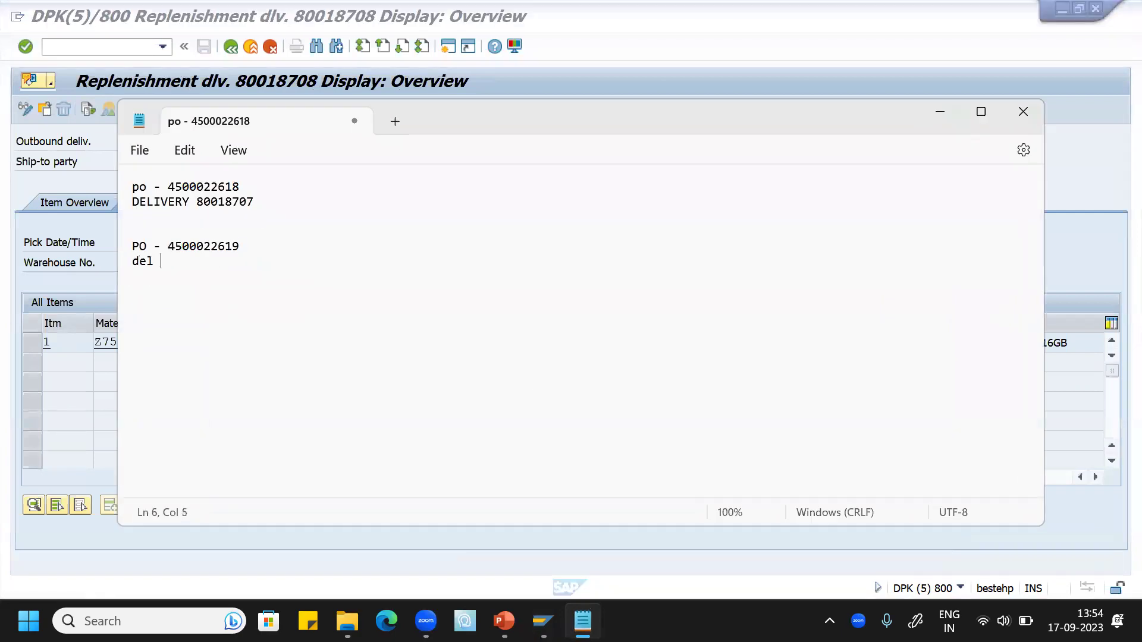
text( -)
text(80018708)
key(alt+Tab)
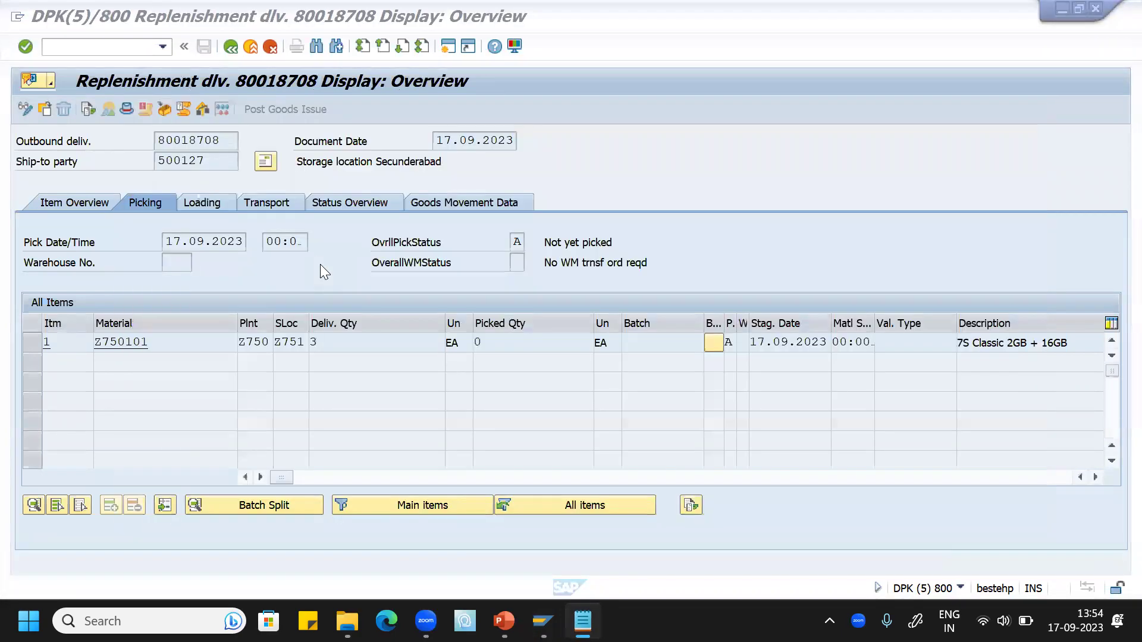
Run transaction VL02N in the delivery session and open the new outbound delivery for changing.
click(90, 43)
text(/nvl02n)
key(Return)
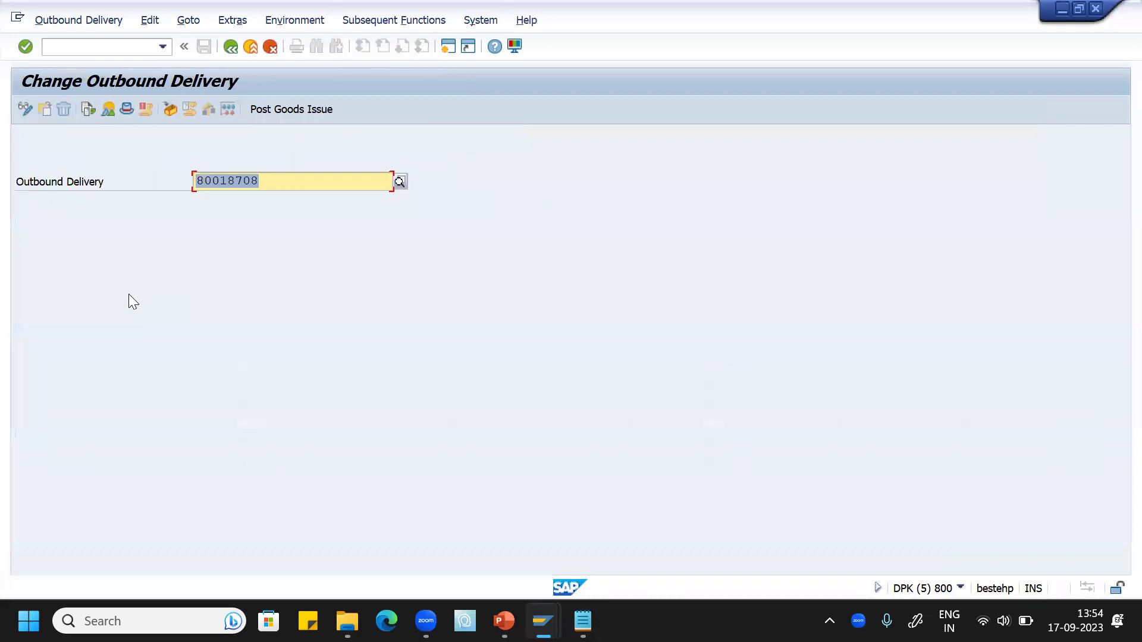
key(Return)
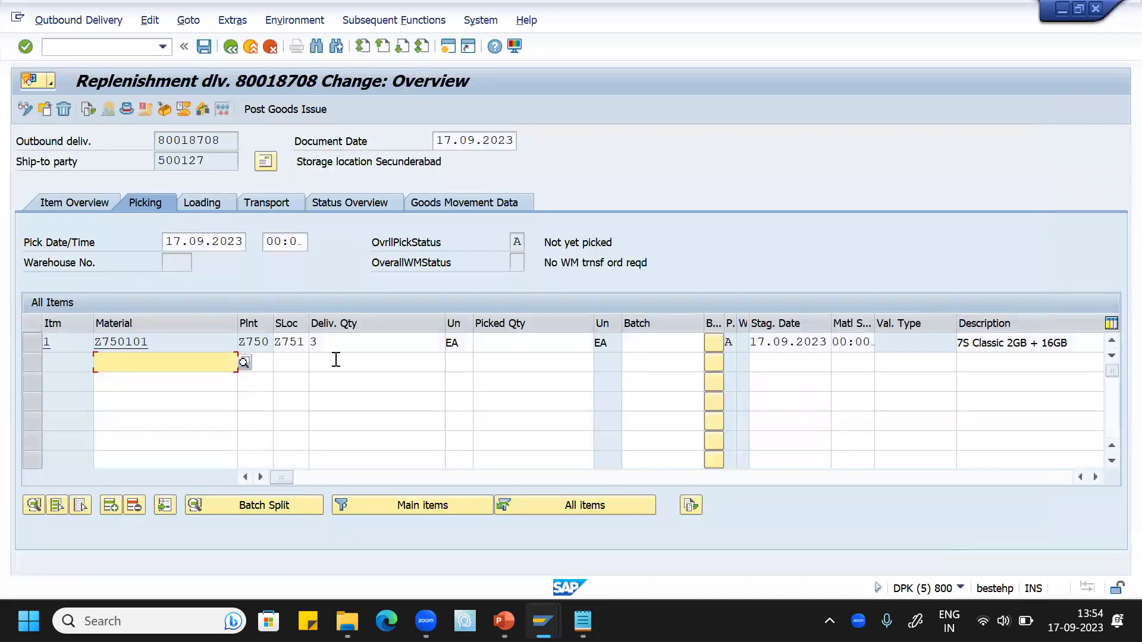
Set both the delivery quantity and the picked quantity of the Z750101 item to 9 EA.
click(336, 343)
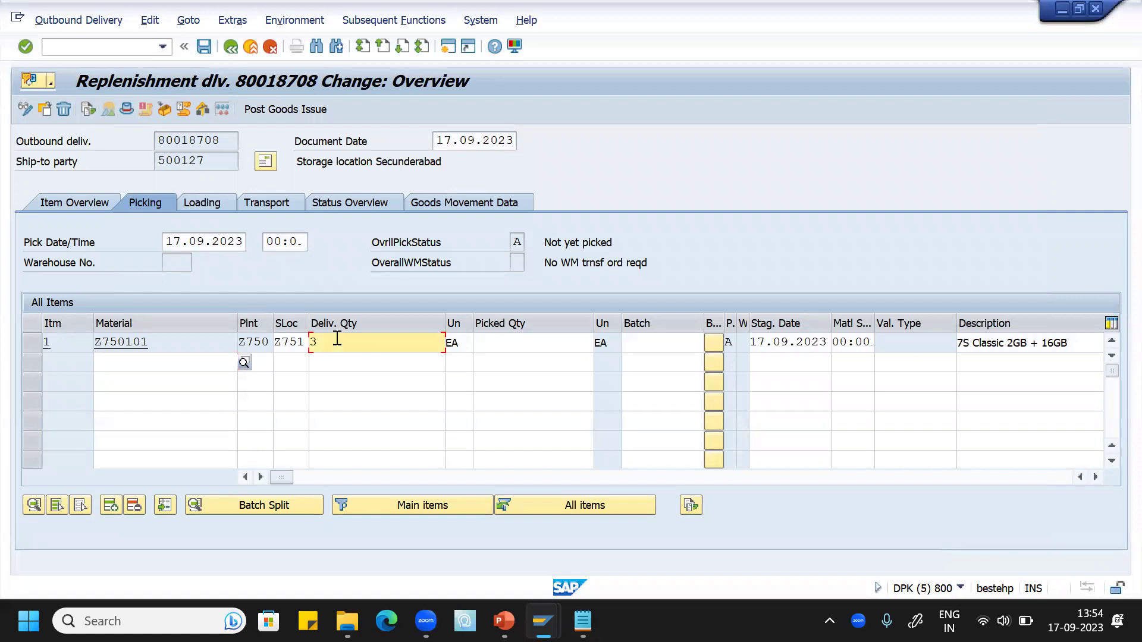
key(BackSpace)
text(9)
key(Tab)
key(Tab)
text(9)
key(Return)
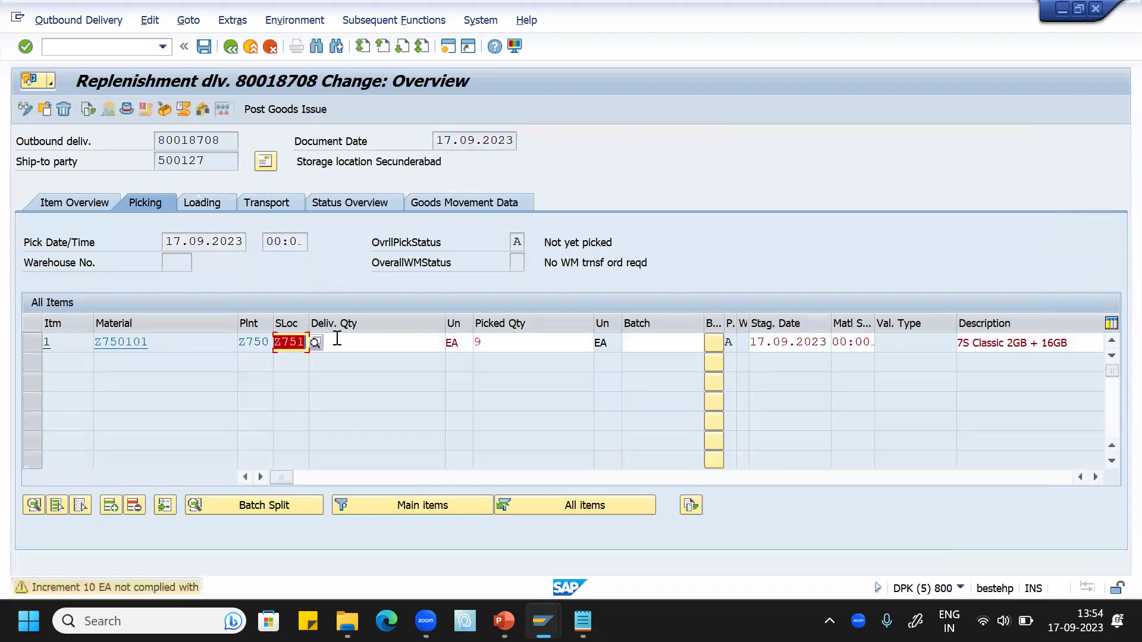
key(Return)
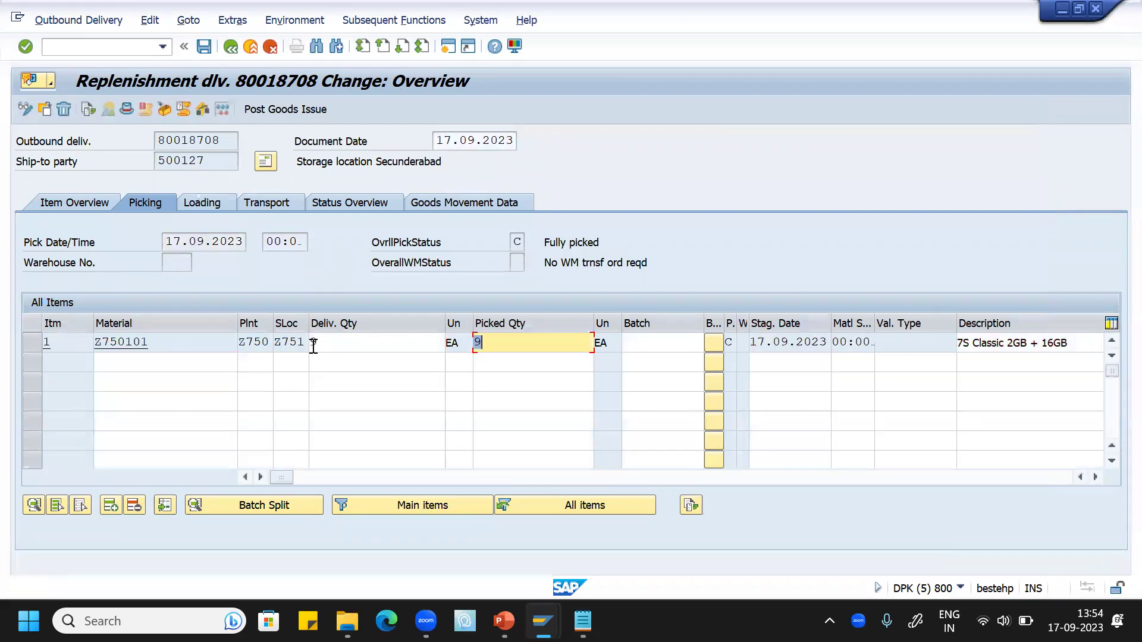
click(671, 343)
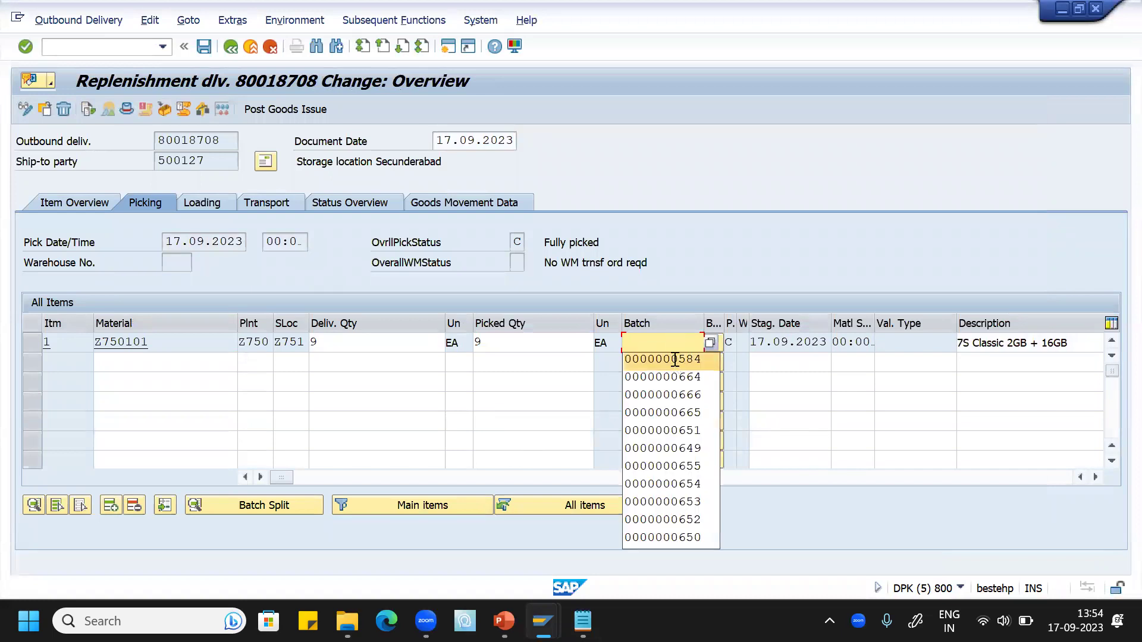
click(677, 360)
double_click(685, 350)
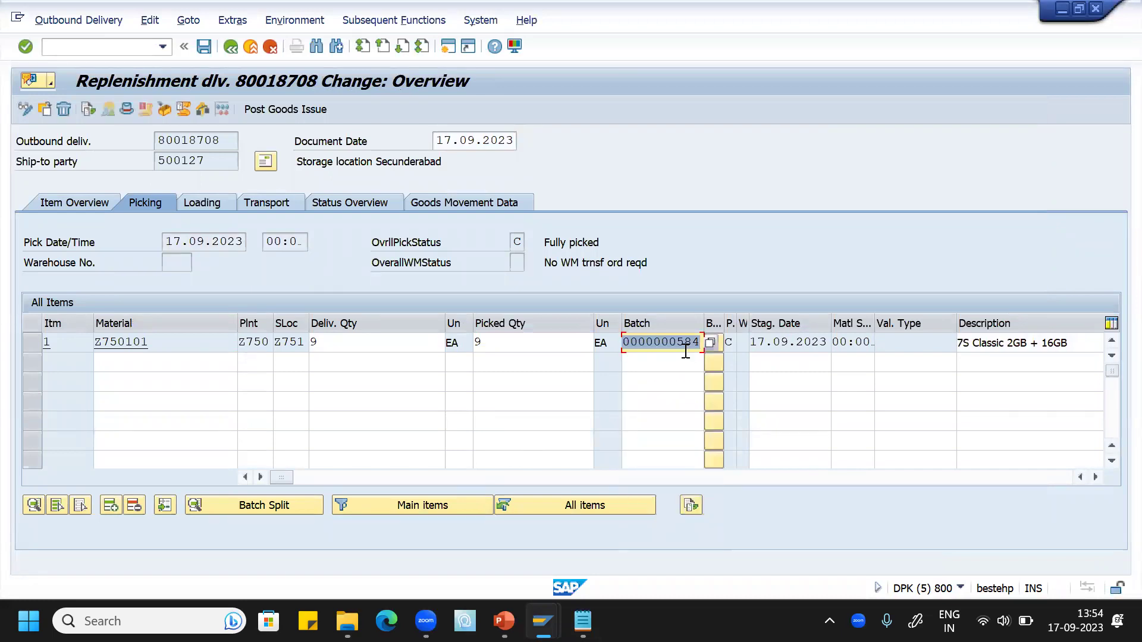
click(291, 111)
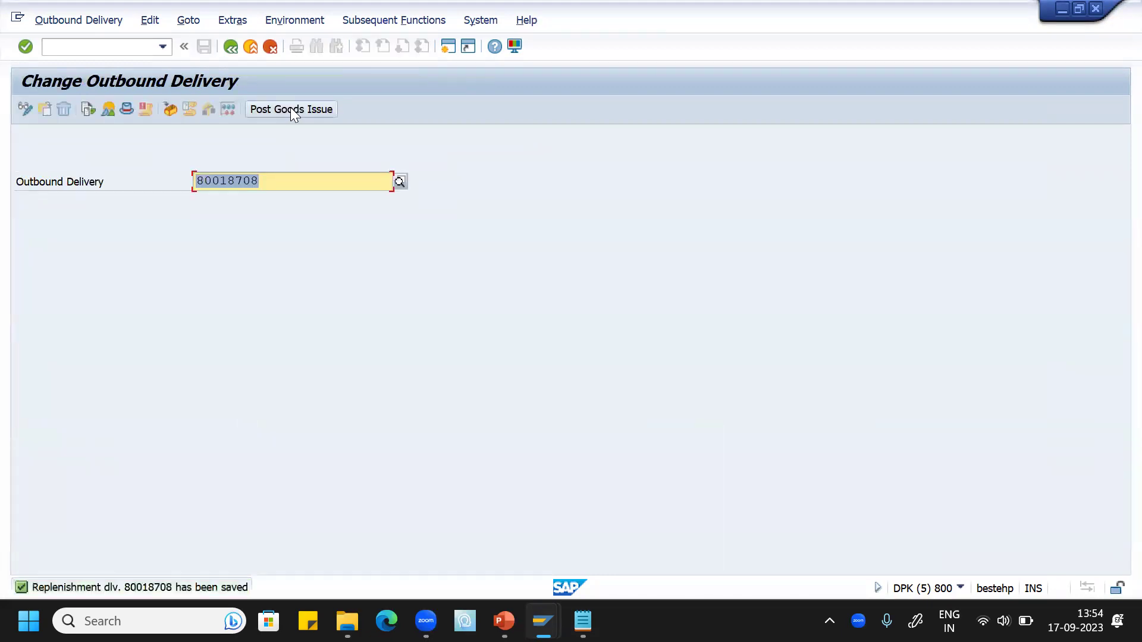
Refresh the stock overviews of material Z750101 in supplying plant Z750 and receiving plant Z751 to check the stock.
mouse_move(544, 621)
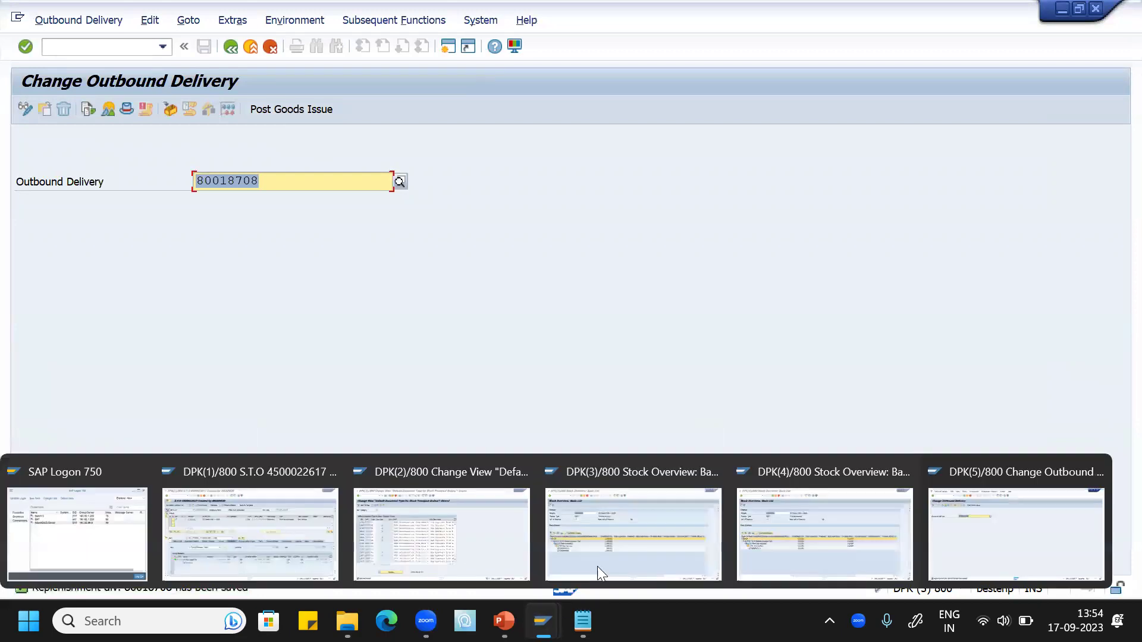
click(512, 464)
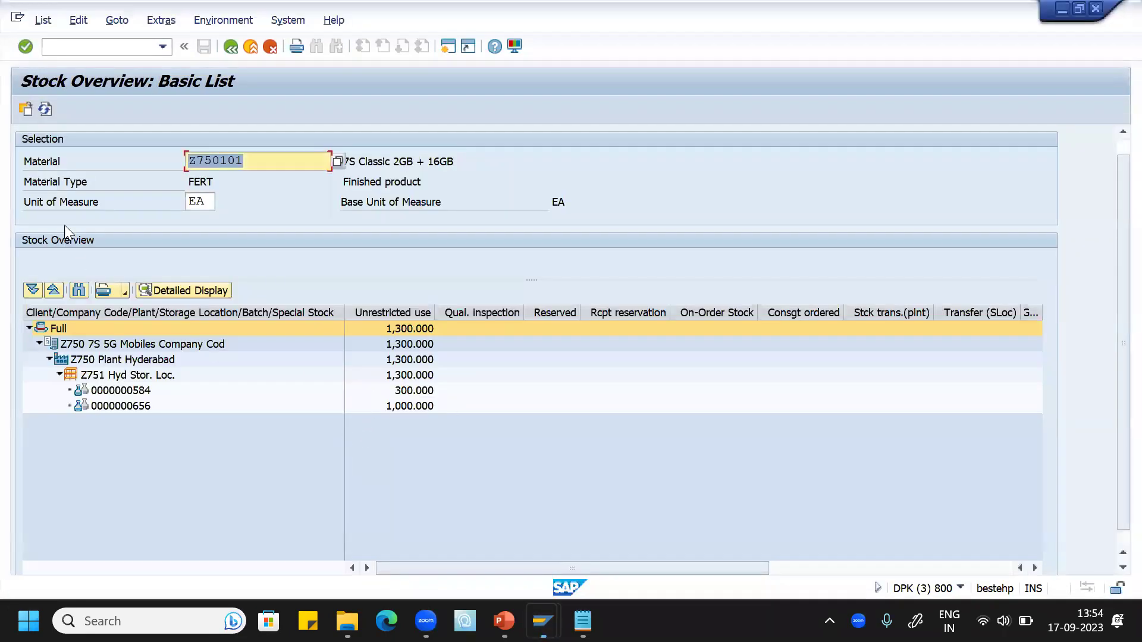
click(45, 109)
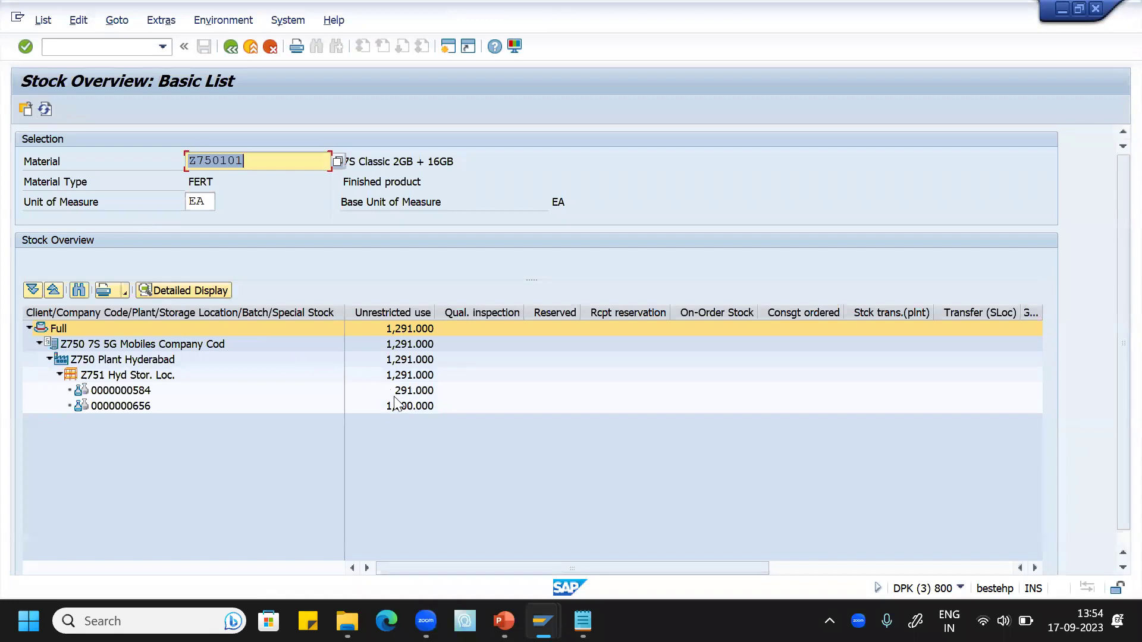
mouse_move(539, 618)
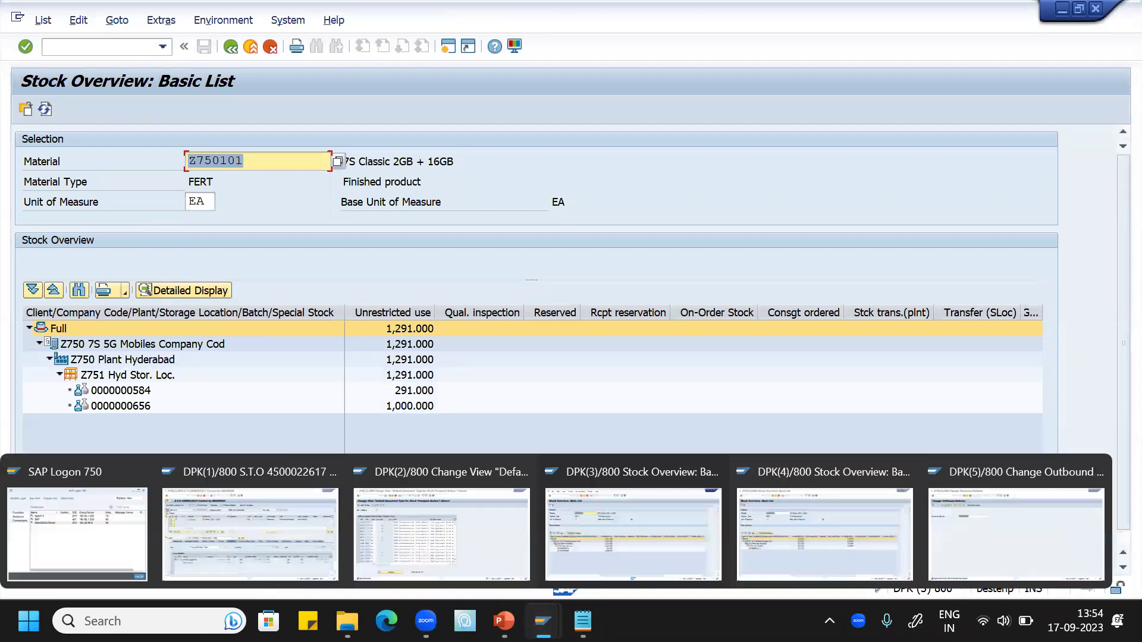
click(808, 562)
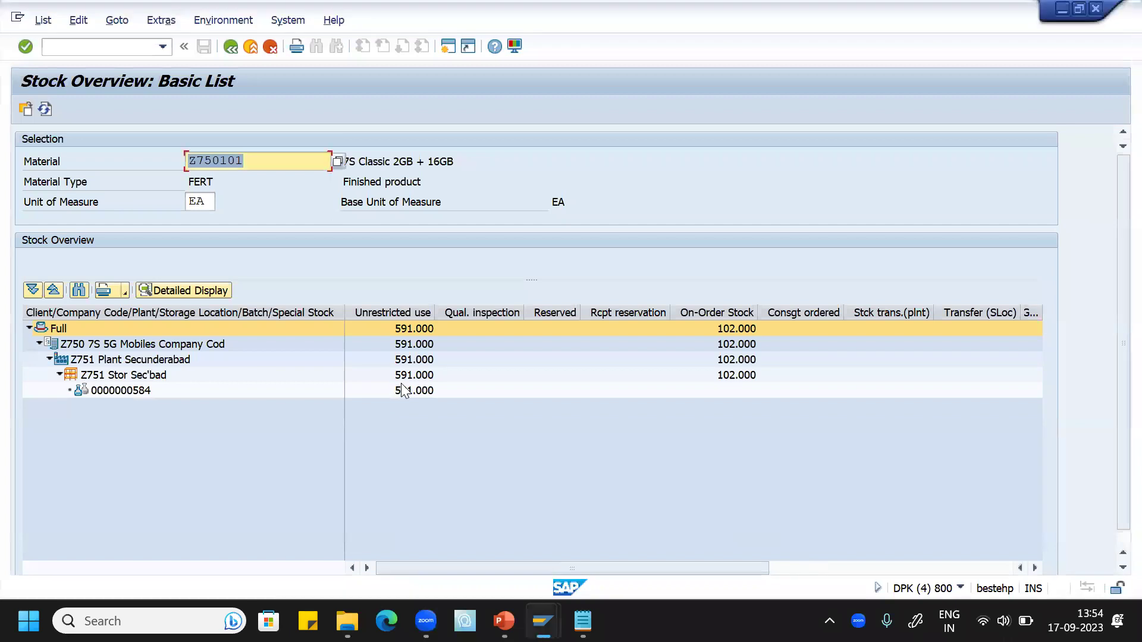
click(49, 107)
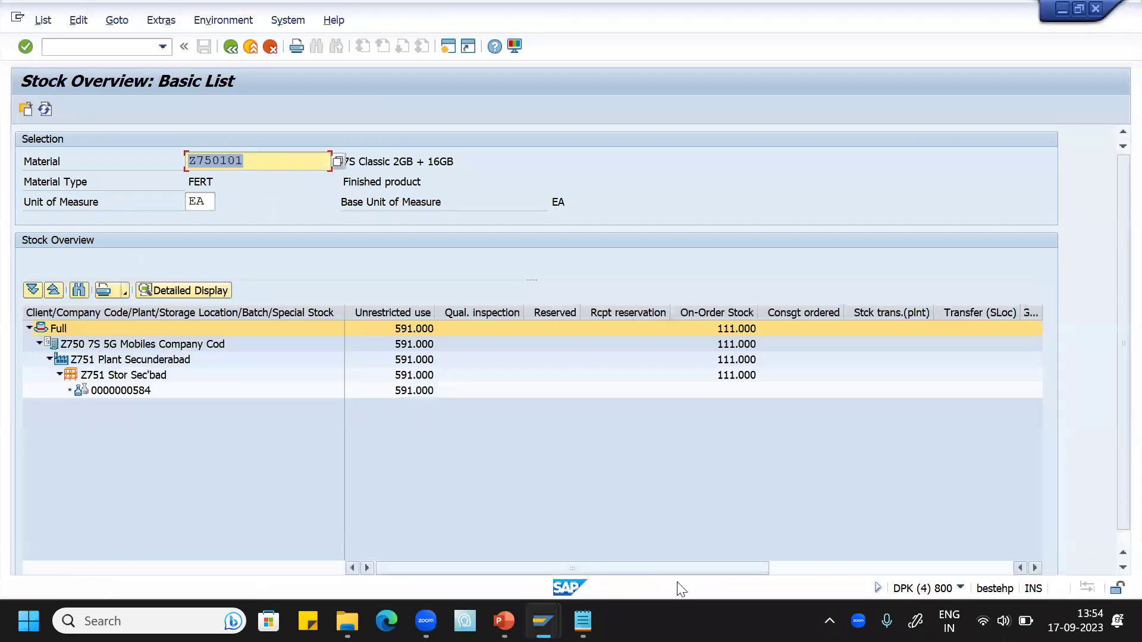
Run the Display Stock in Transit report from the purchase order session for material Z750101 and receiving plant Z751.
mouse_move(583, 622)
mouse_move(544, 621)
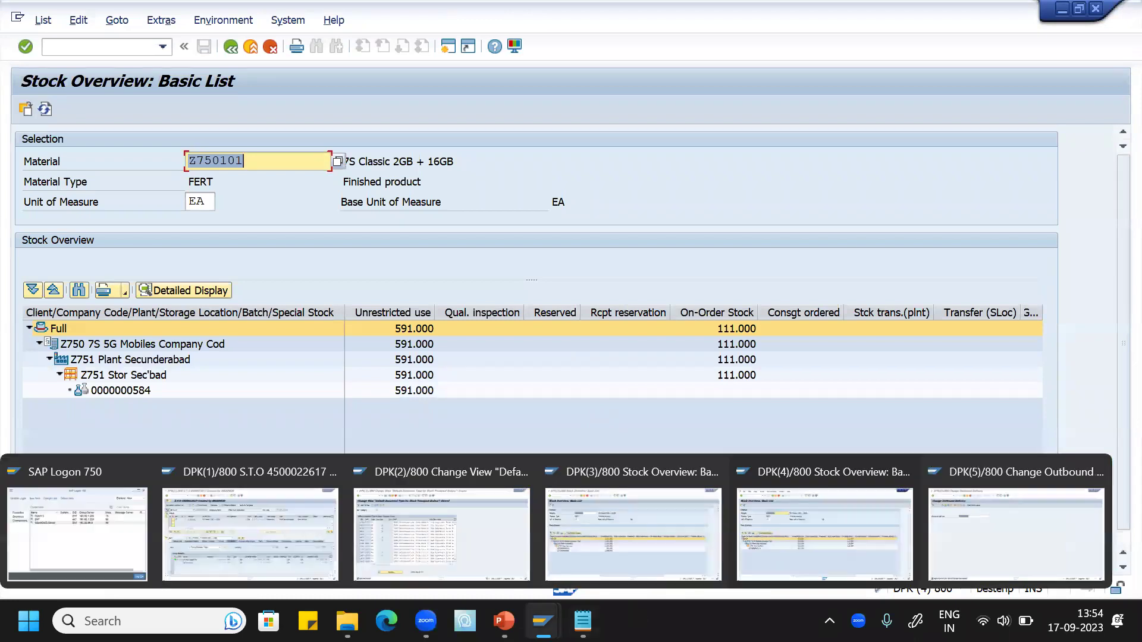
click(280, 547)
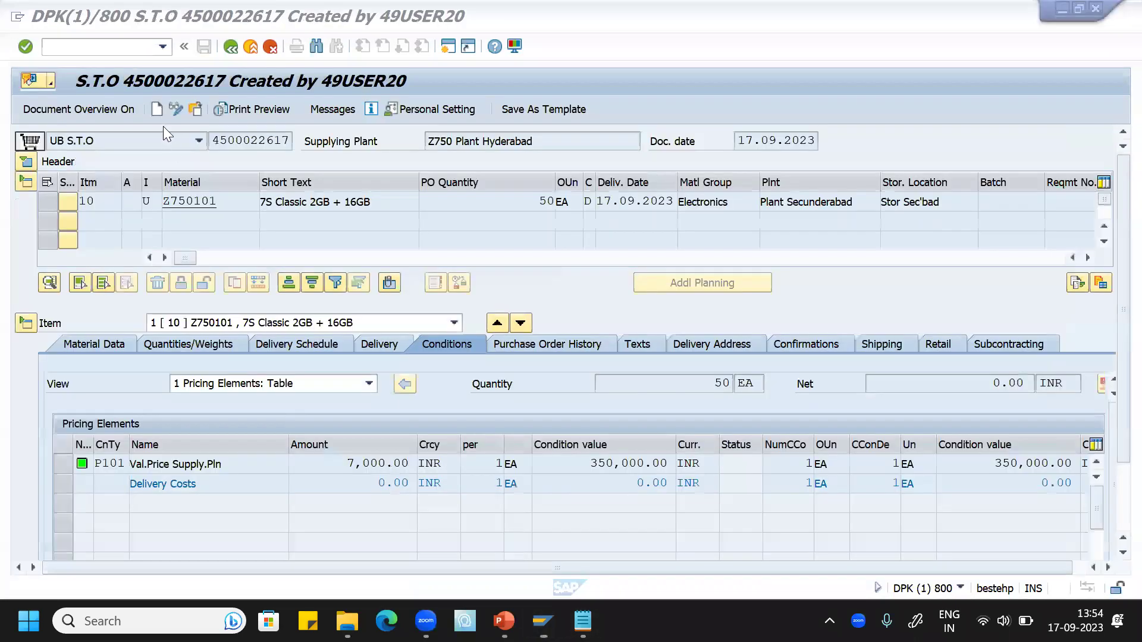
click(144, 49)
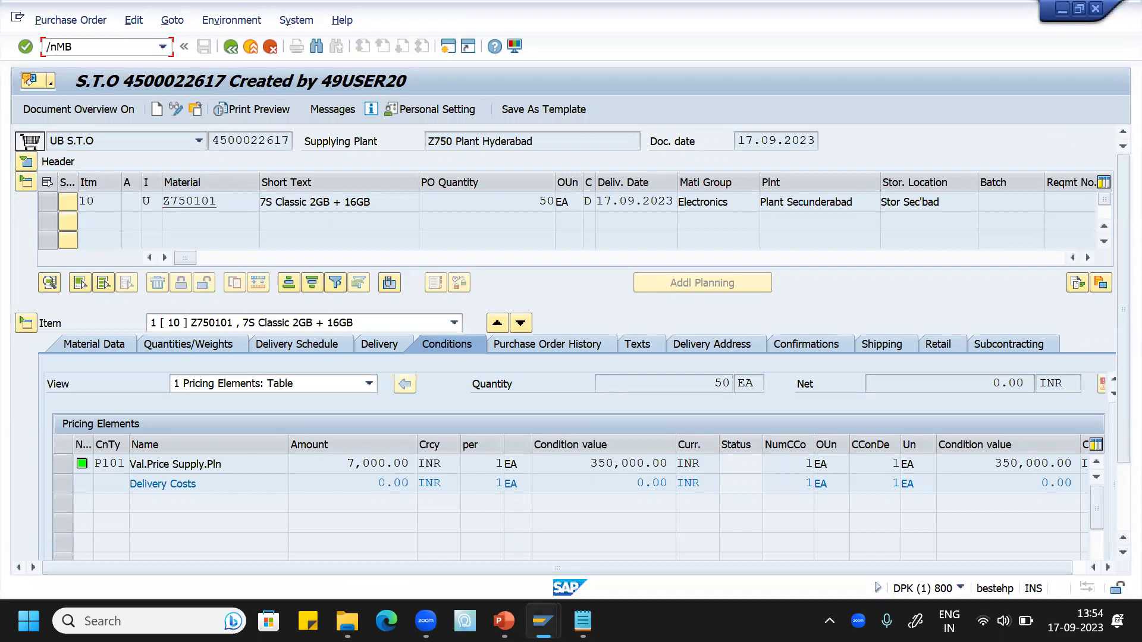
key(Return)
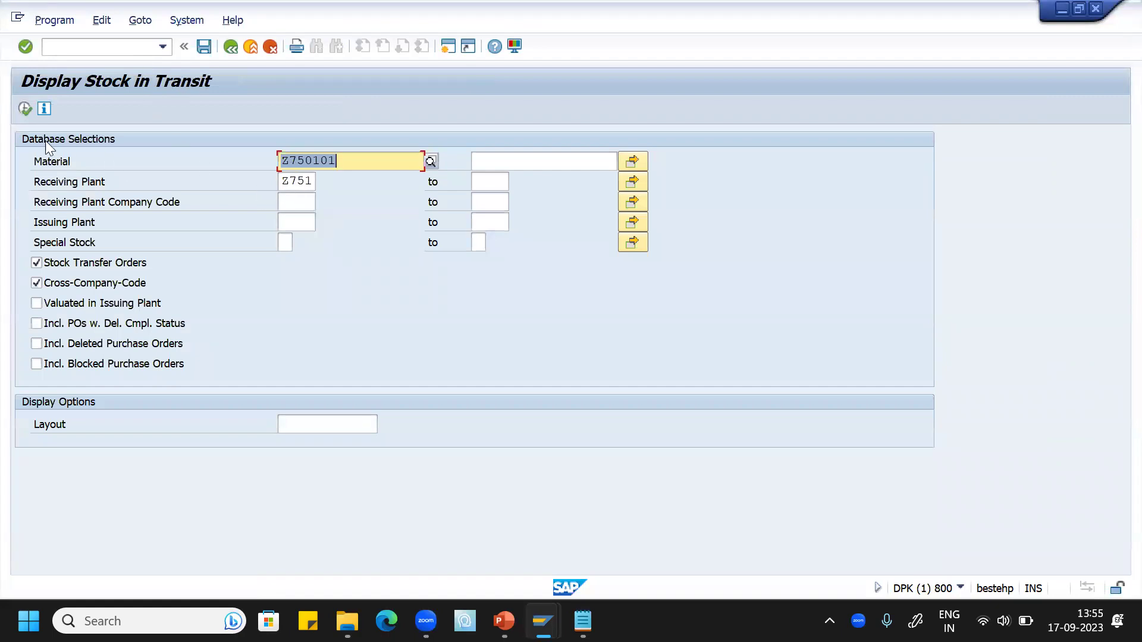
click(25, 108)
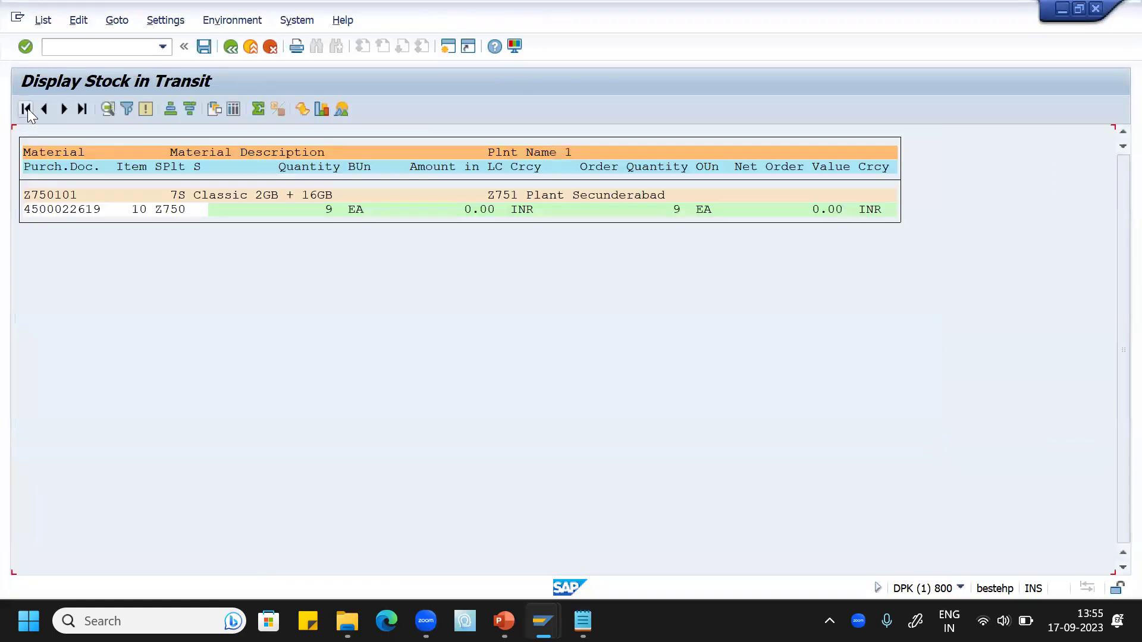
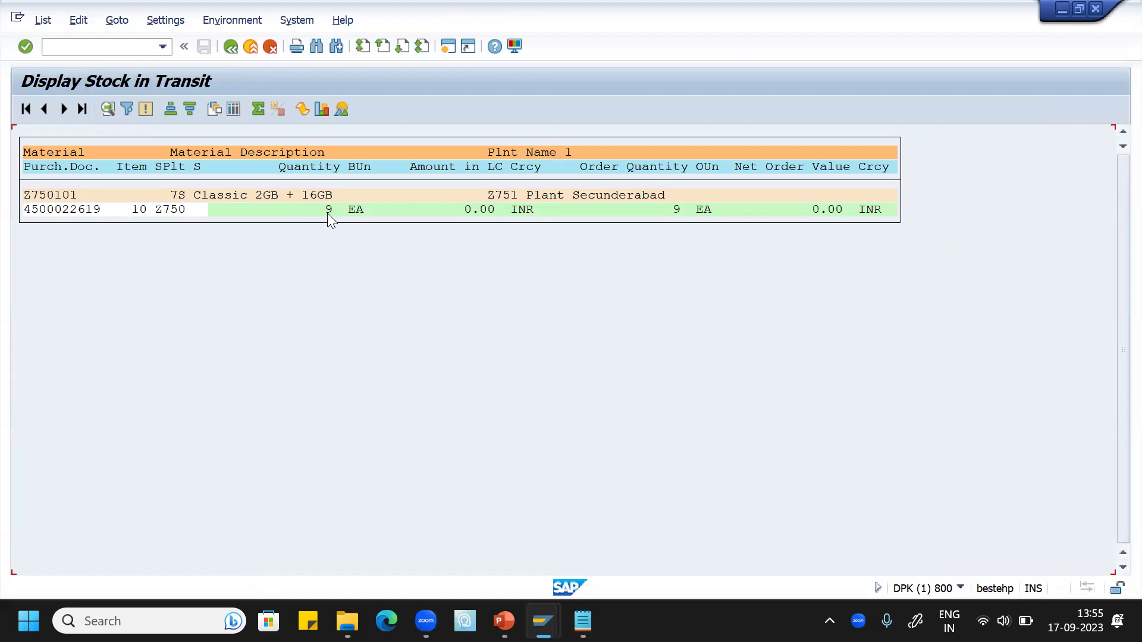
Run transaction MIGO in the outbound delivery session and load the new outbound delivery for goods receipt with movement type 101.
mouse_move(542, 621)
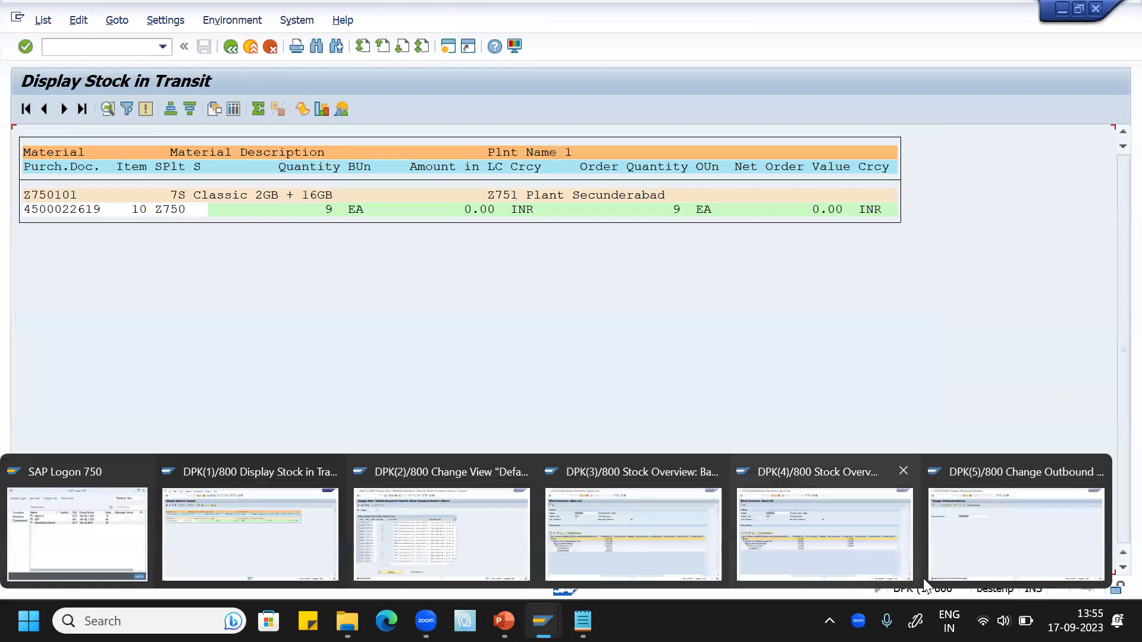
click(980, 545)
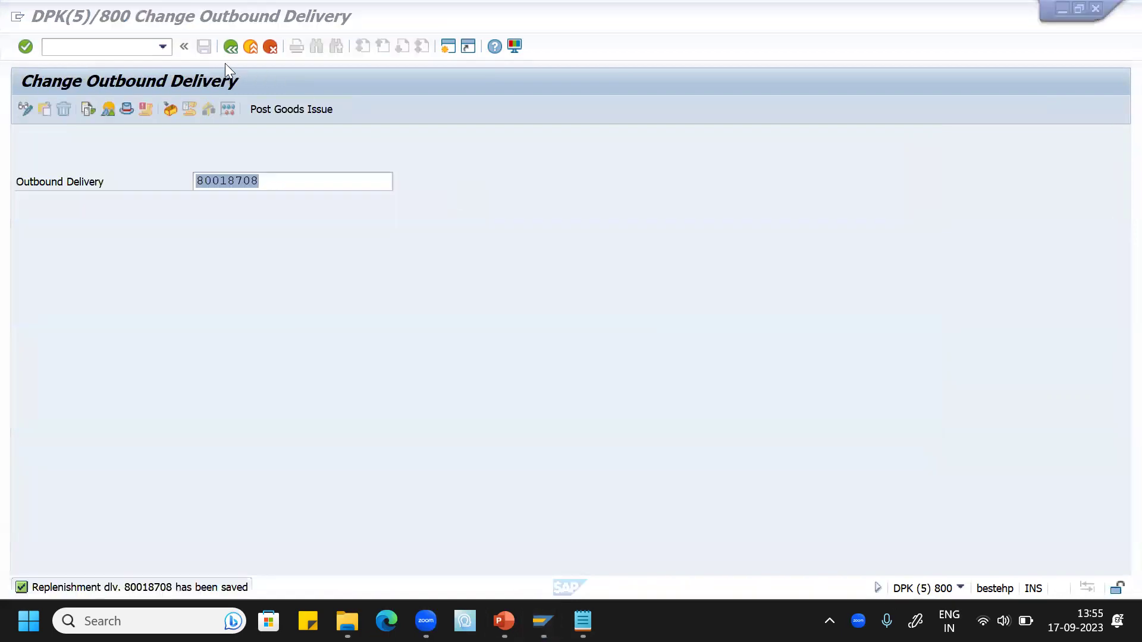
click(134, 51)
text(/nmigo)
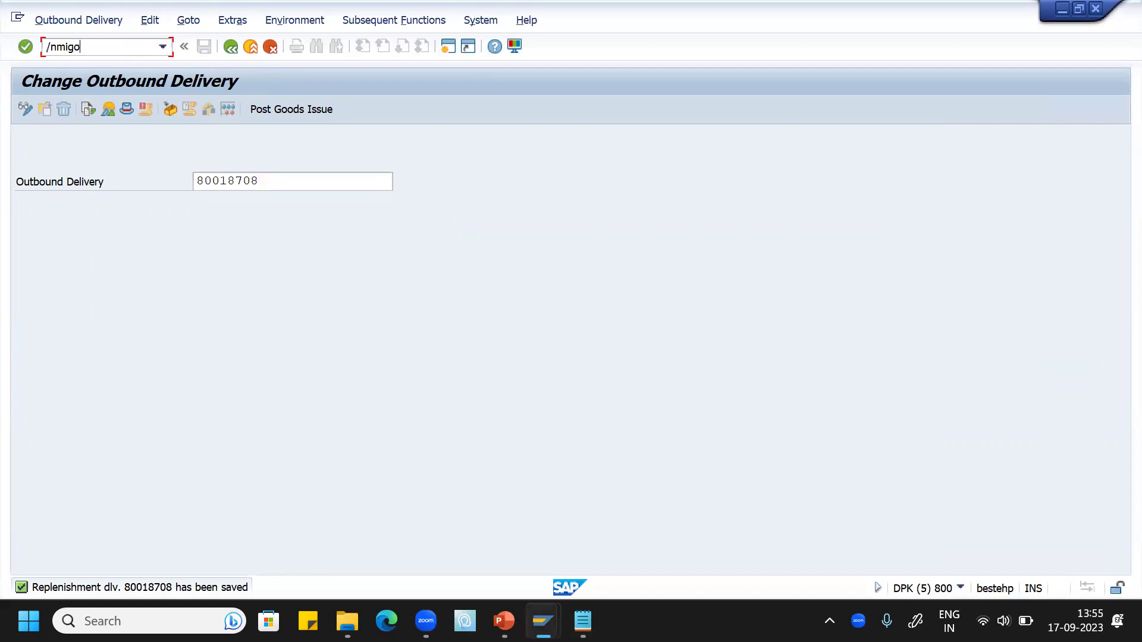
key(Return)
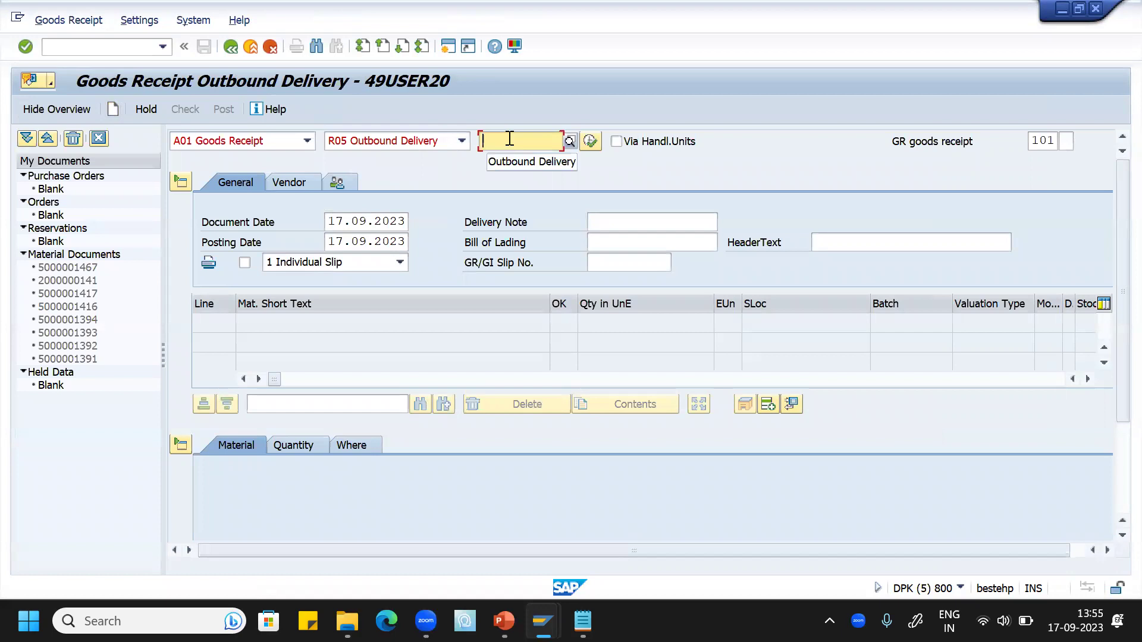
text(80018708)
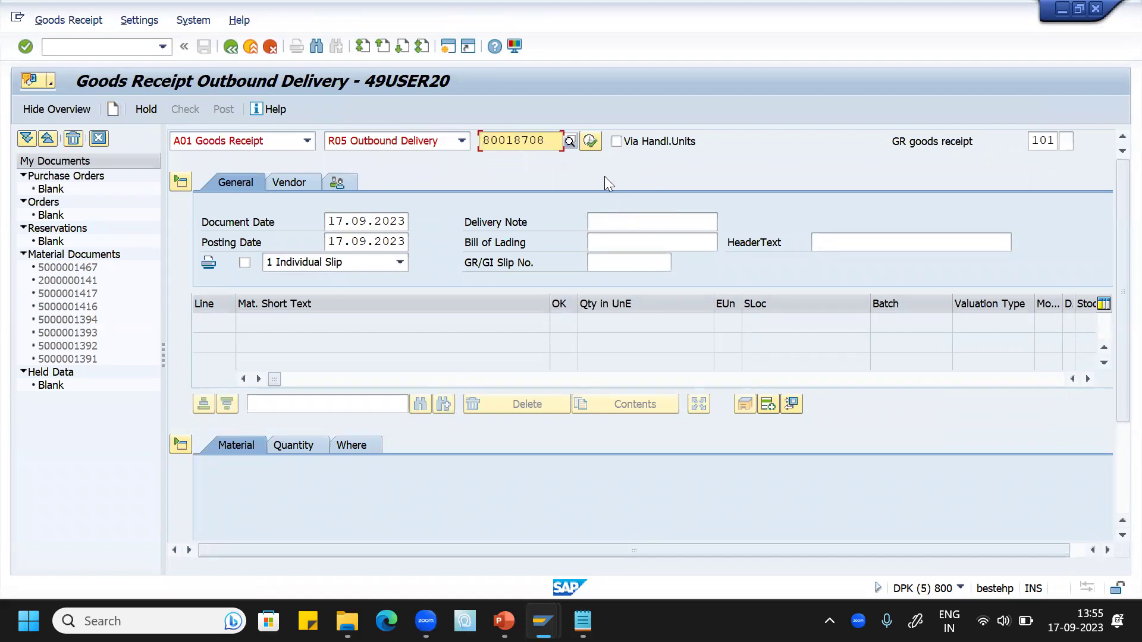
key(Return)
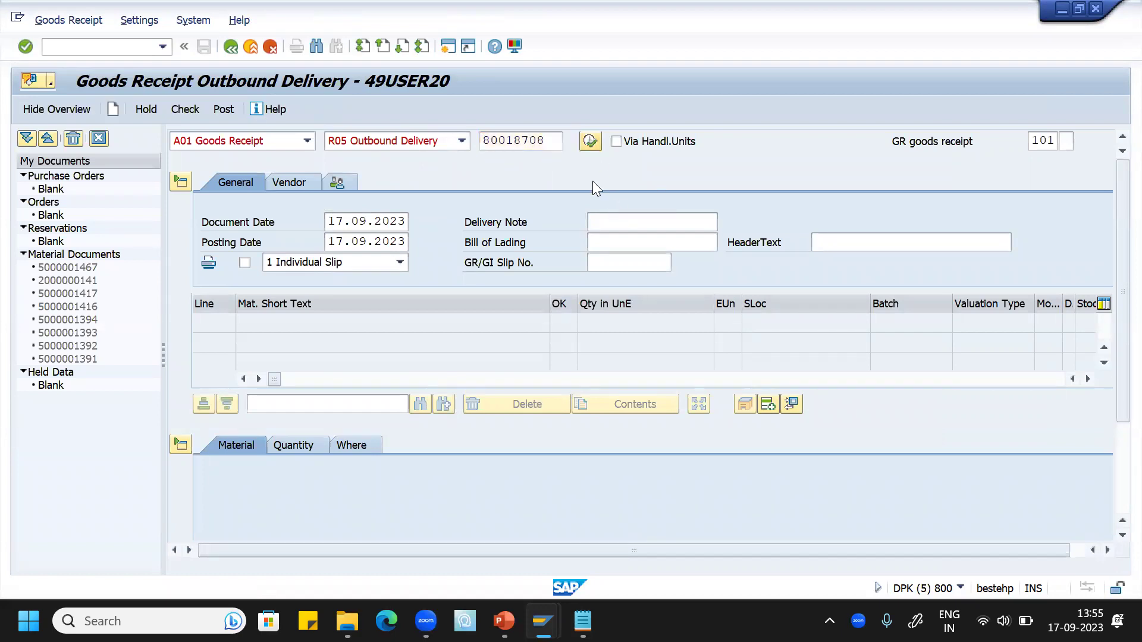
Examine the goods receipt item's destination plant and storage location, purchase order data and partner details.
click(301, 446)
click(357, 445)
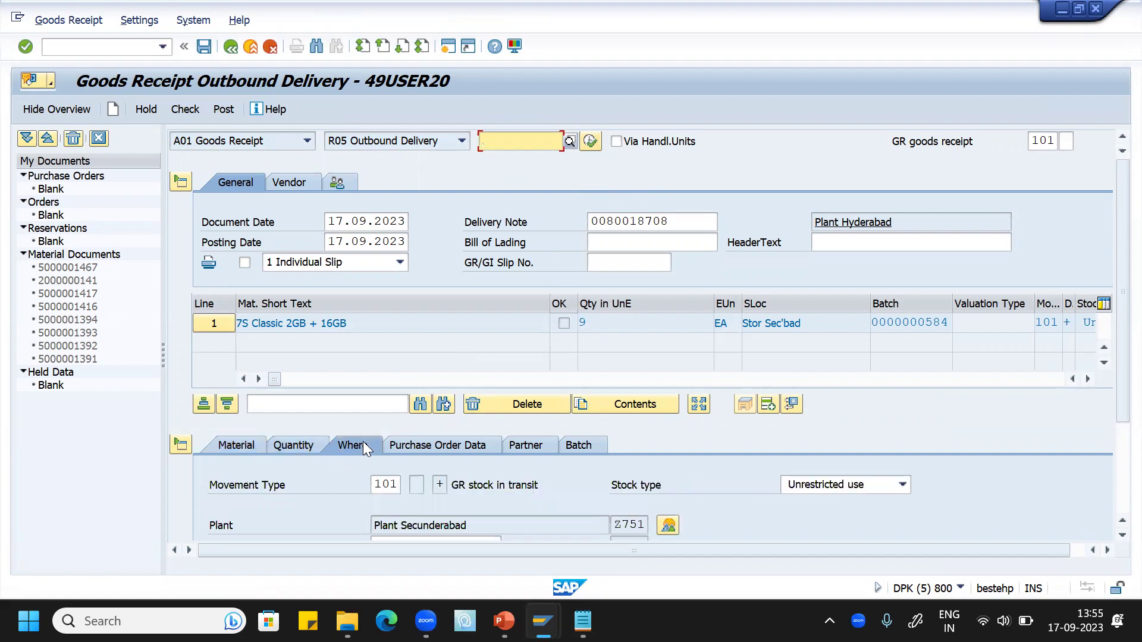
scroll(446, 521, down, 3)
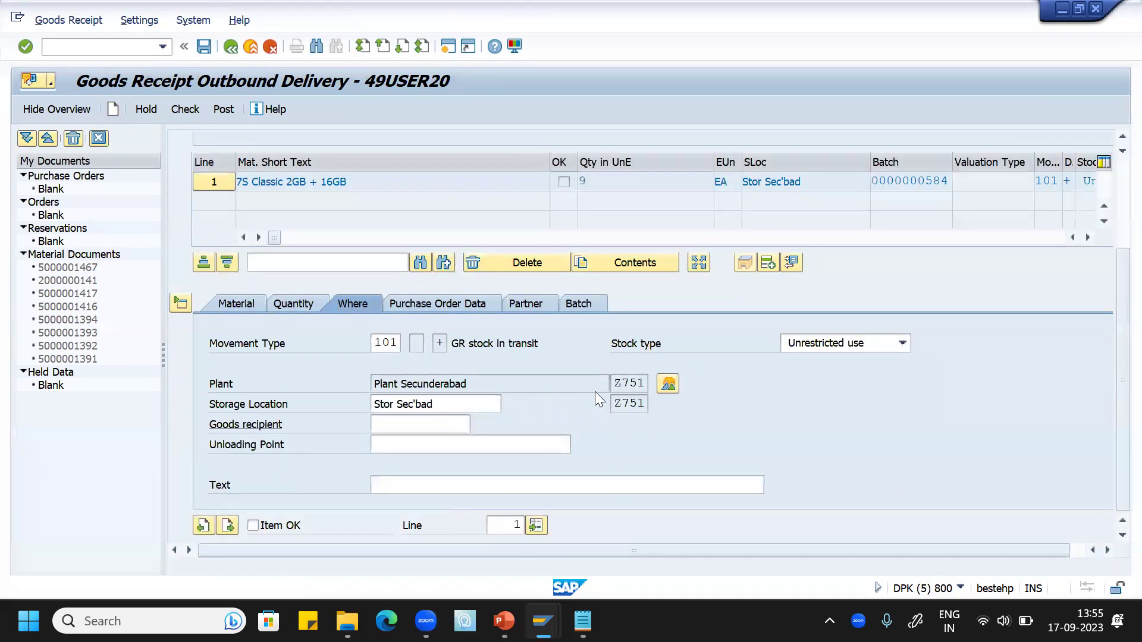
click(446, 303)
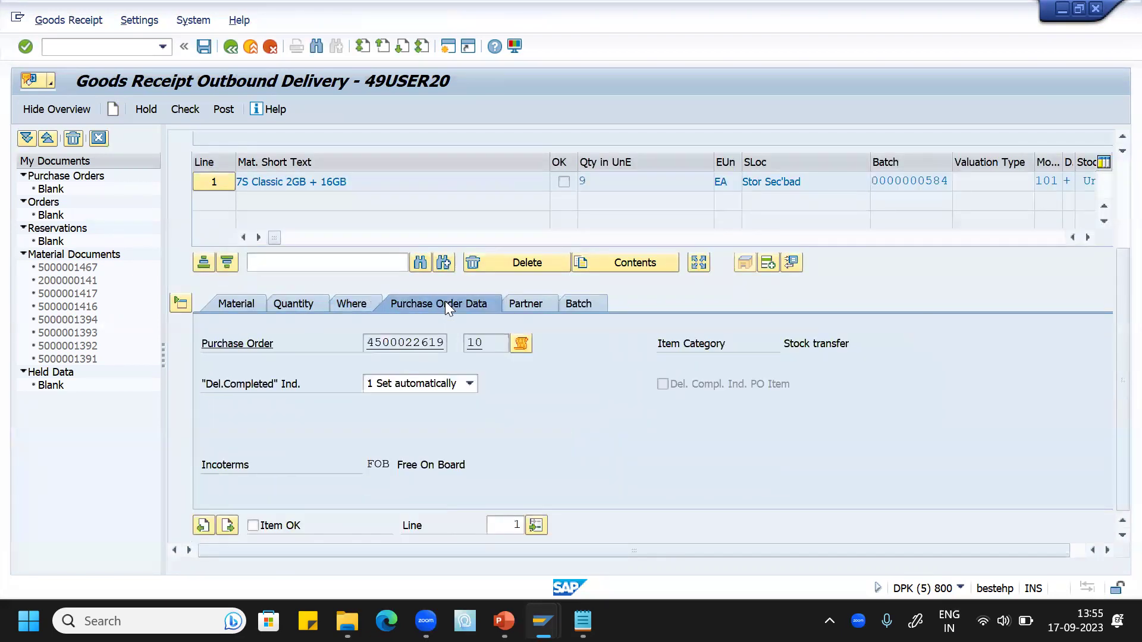
click(543, 303)
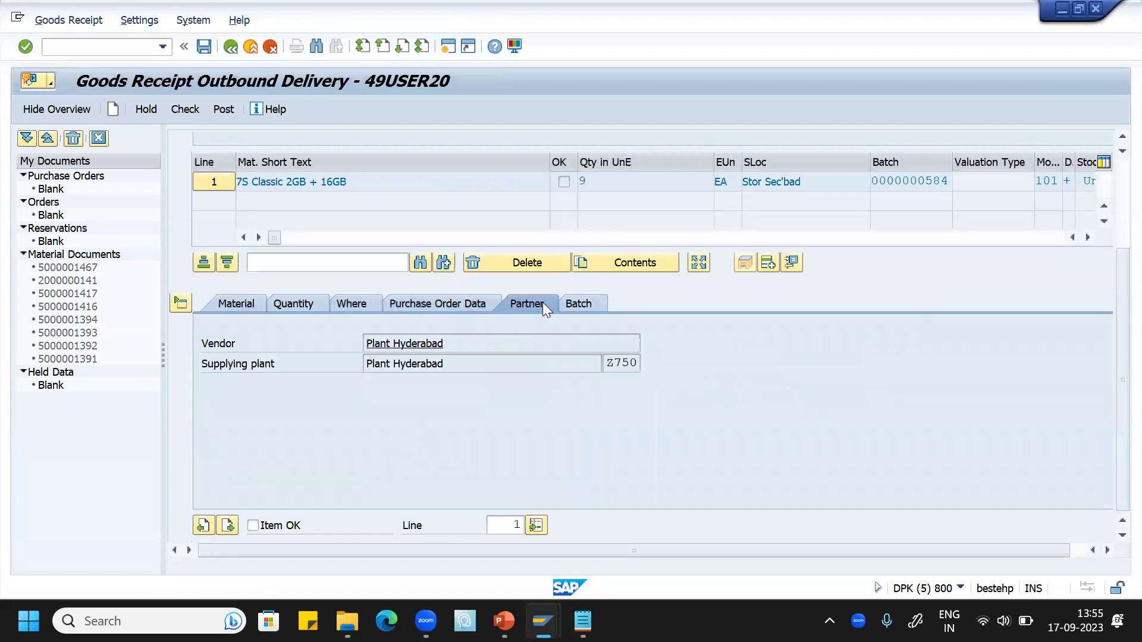
Review the goods receipt item's batch data, mark the item as OK, check the document and post the goods receipt.
click(581, 304)
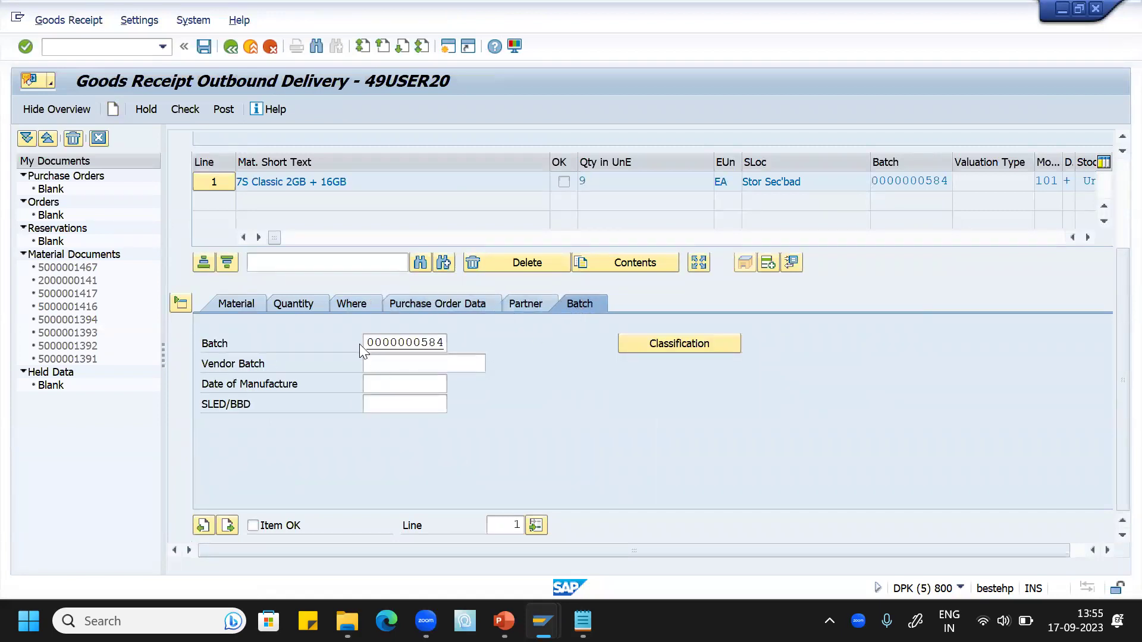
click(254, 527)
click(187, 110)
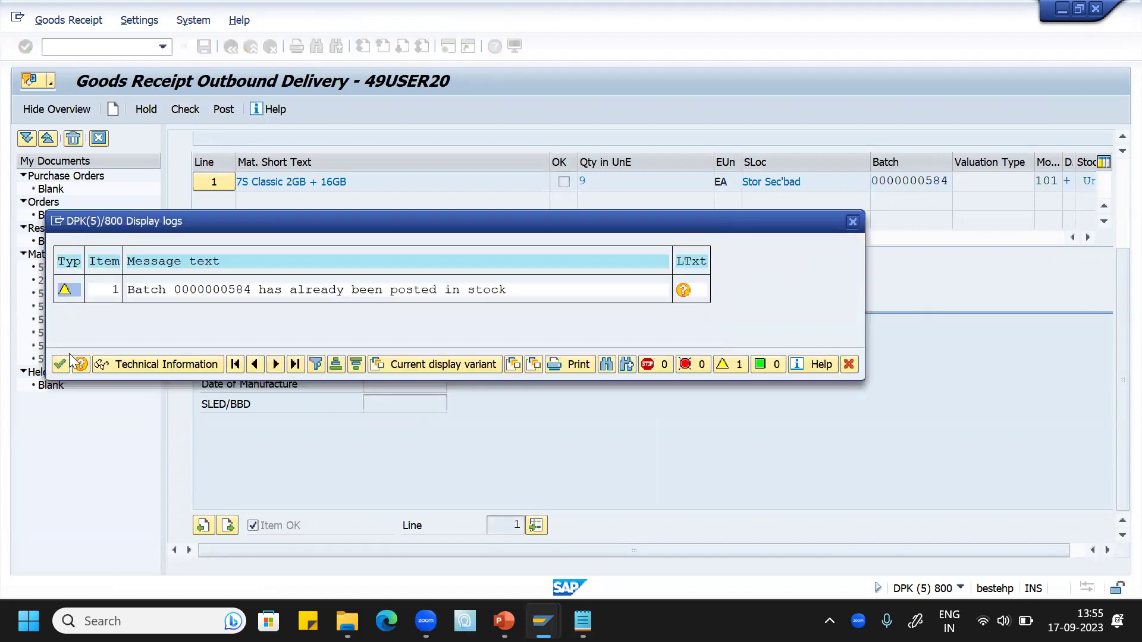
click(60, 365)
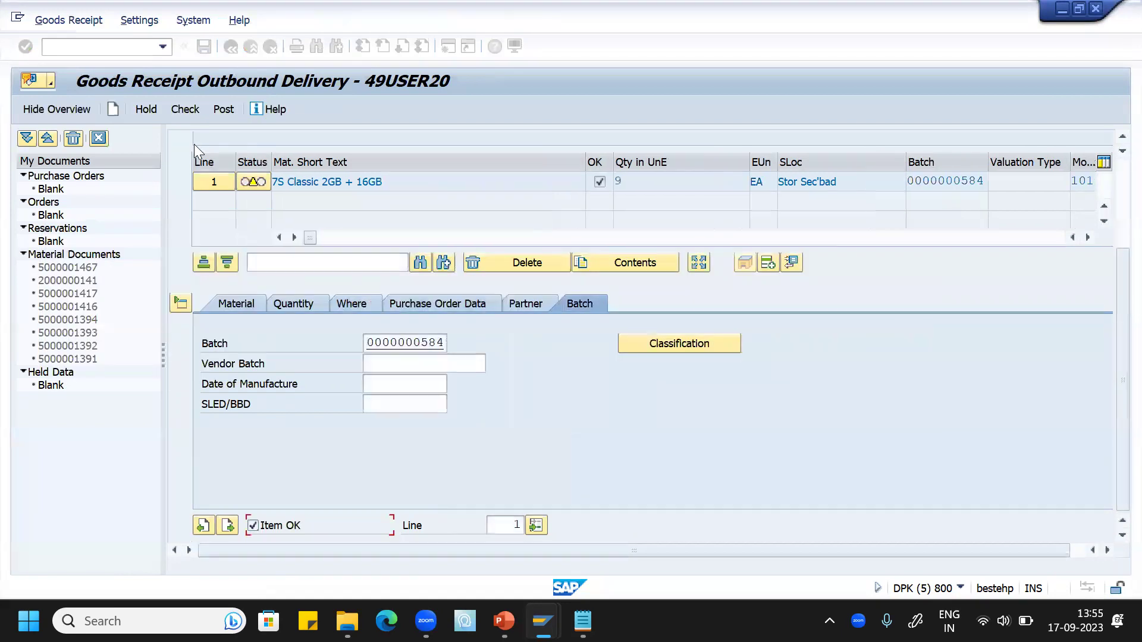
click(215, 109)
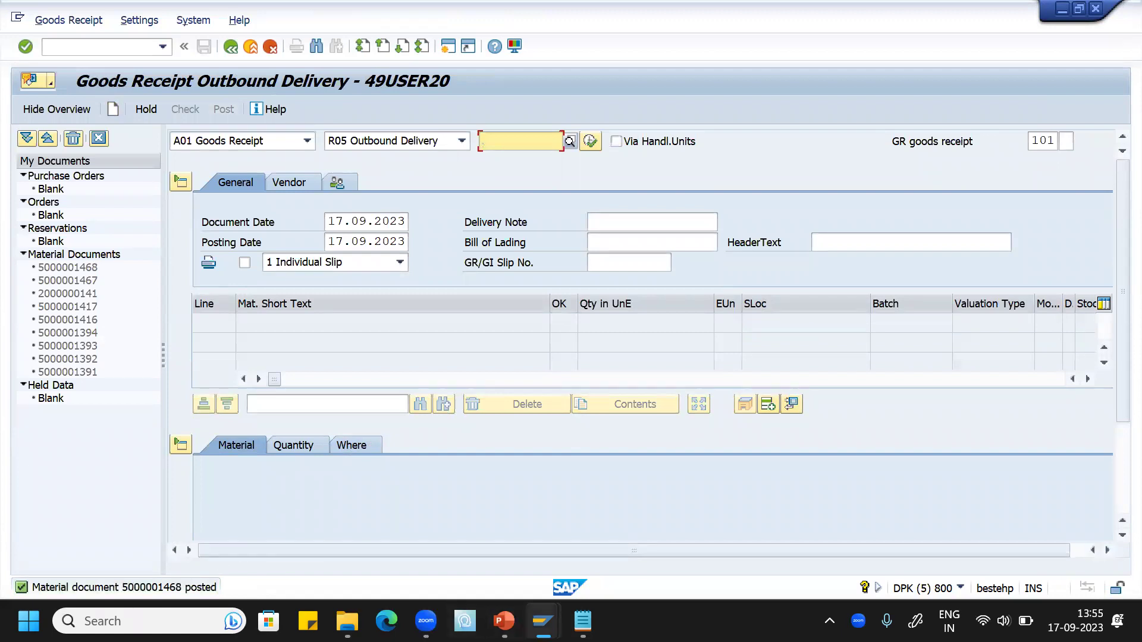
Rerun the Display Stock in Transit report and refresh the stock overview of receiving plant Z751.
mouse_move(543, 621)
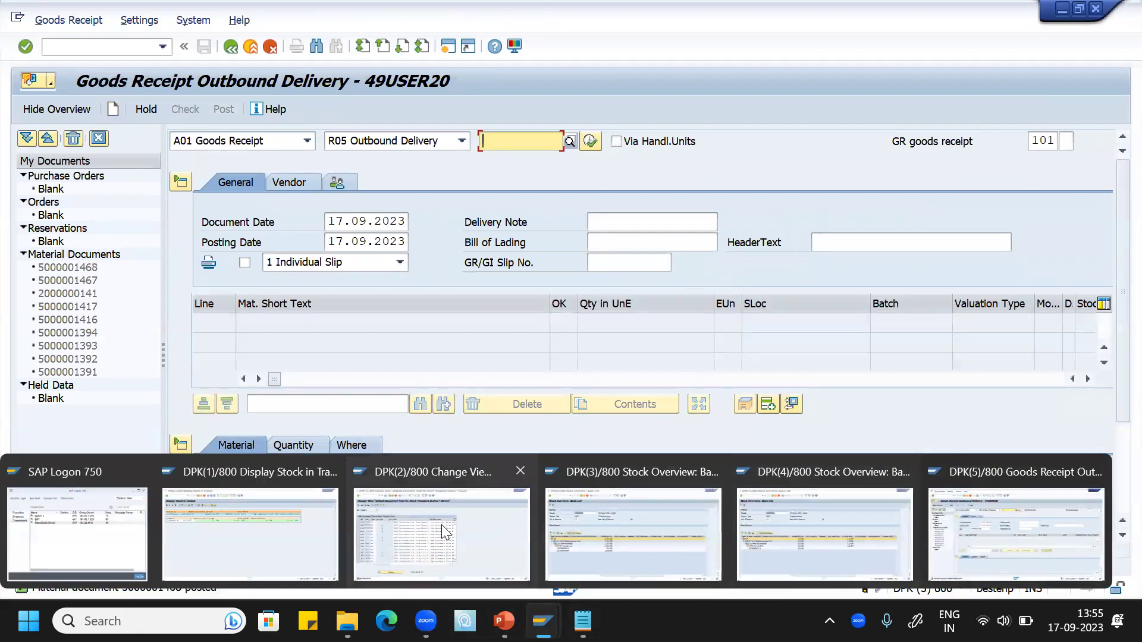
click(300, 528)
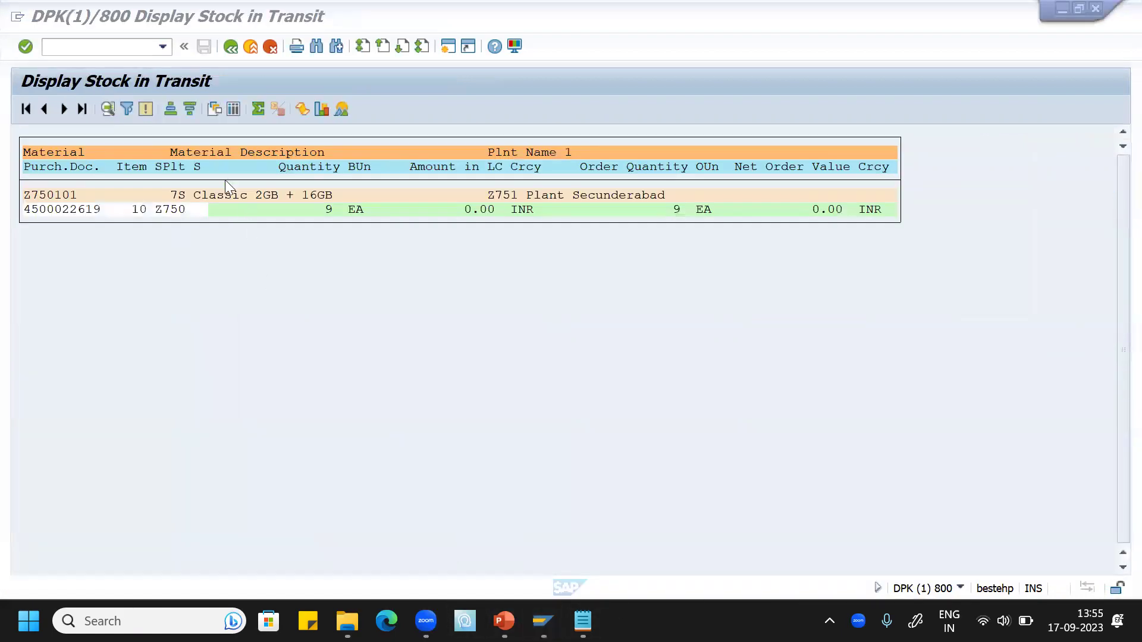
click(235, 45)
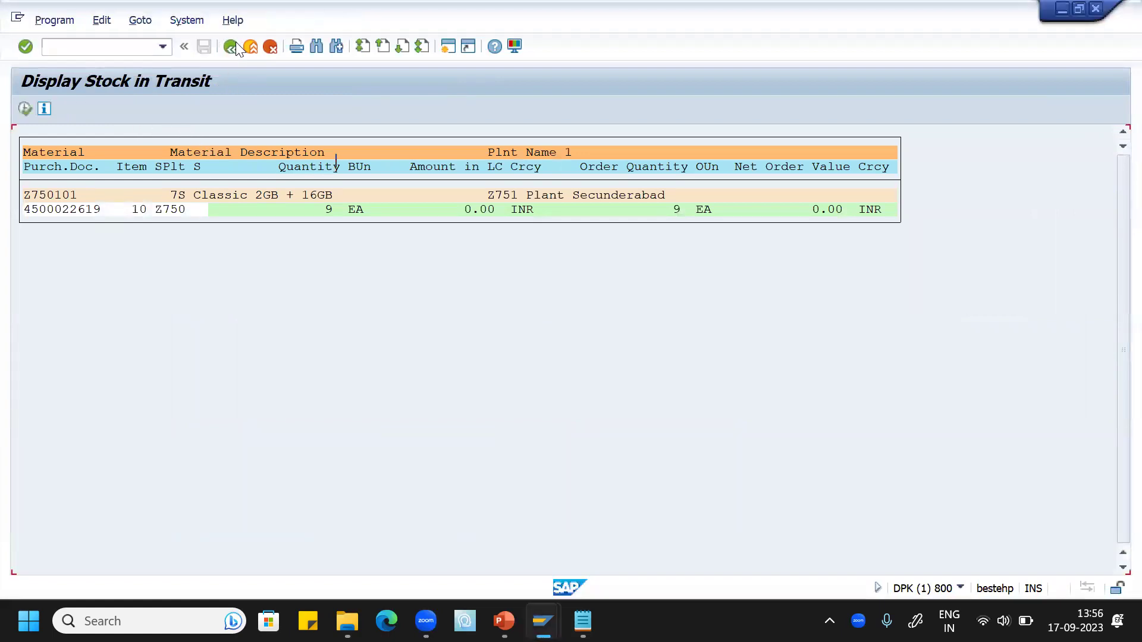
click(24, 108)
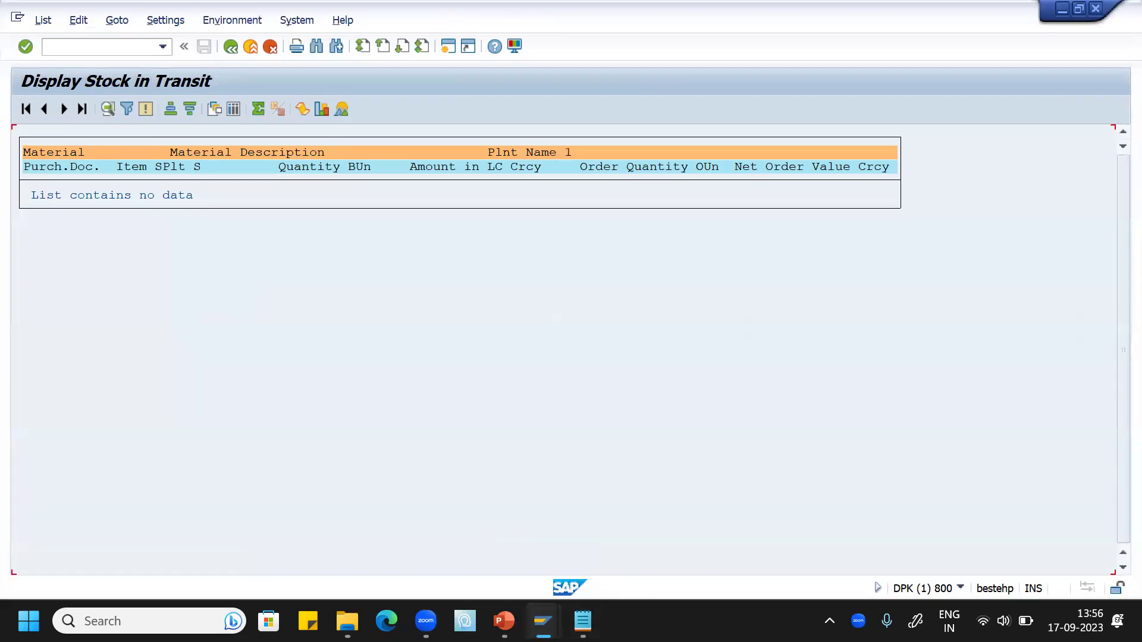
click(824, 539)
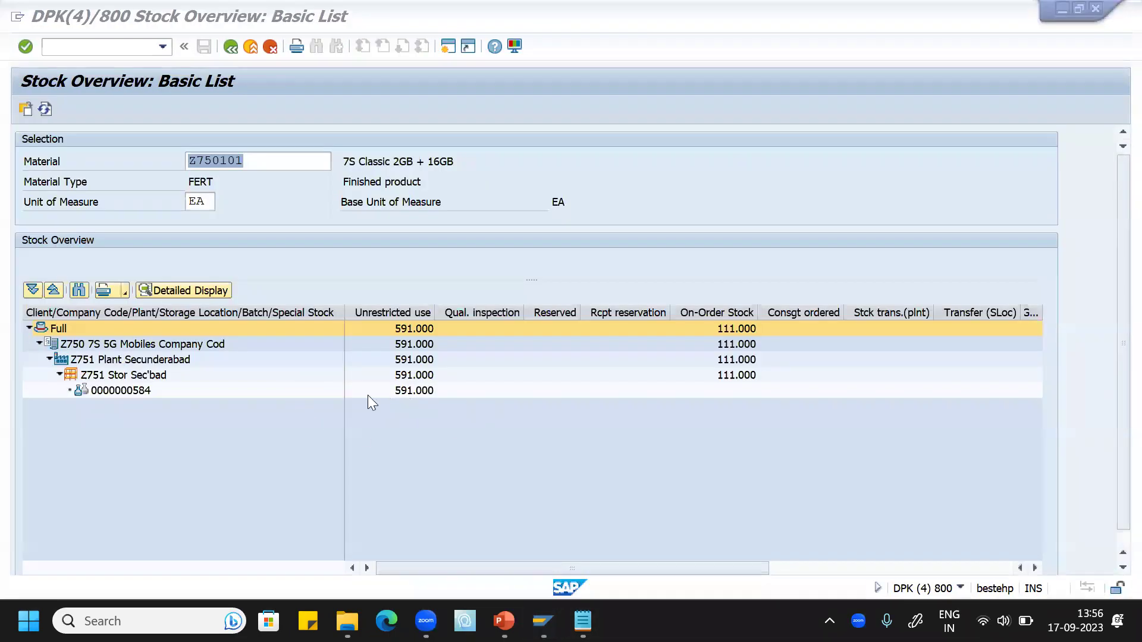
click(48, 108)
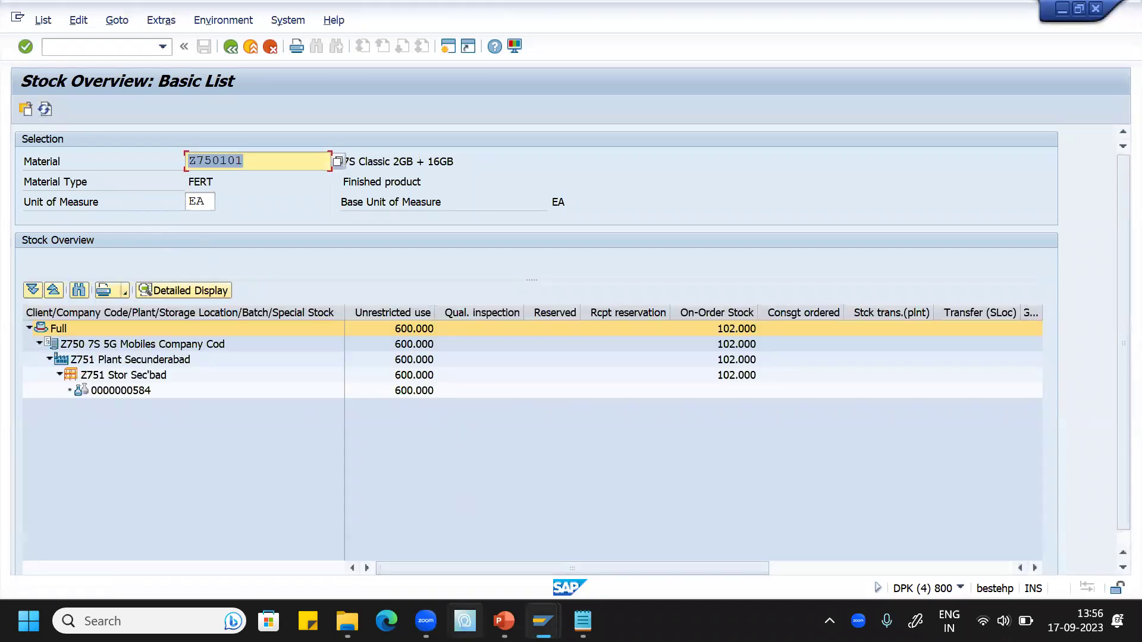
Run transaction VF01 in the goods receipt session, then create and save an F8 pro forma invoice for the new outbound delivery.
mouse_move(542, 621)
click(1042, 553)
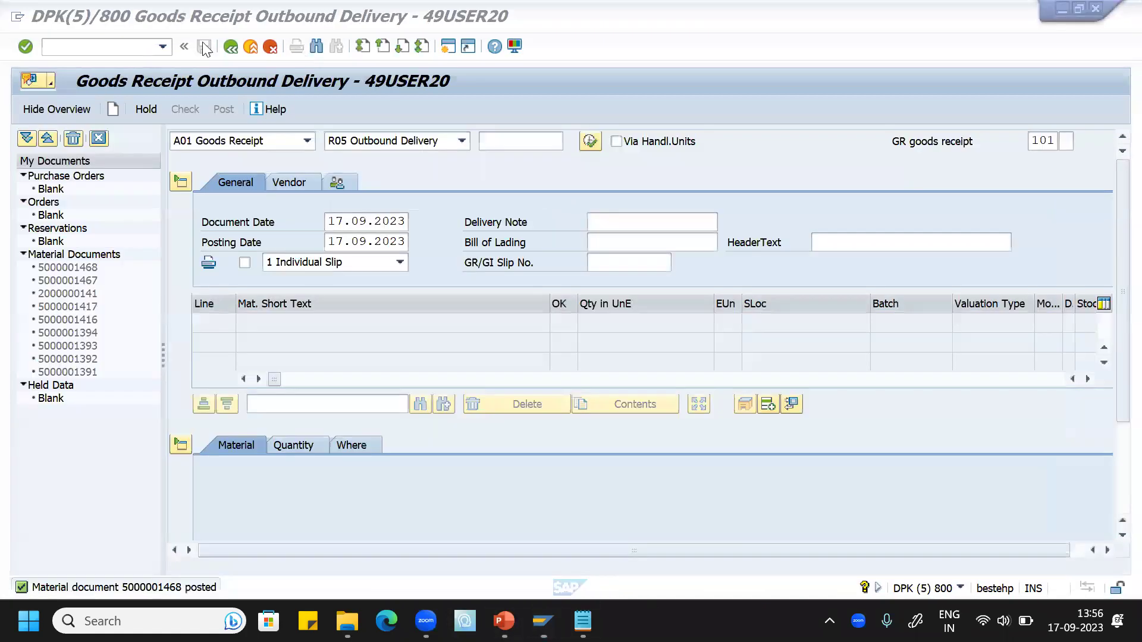
text(/nvf01)
key(Return)
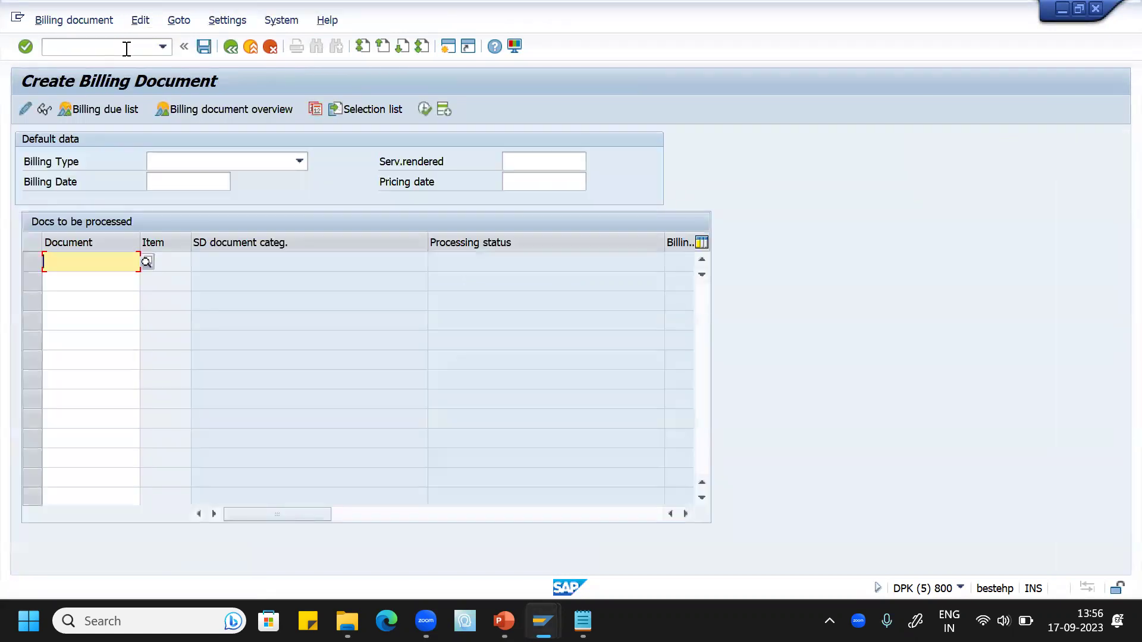
key(BackSpace)
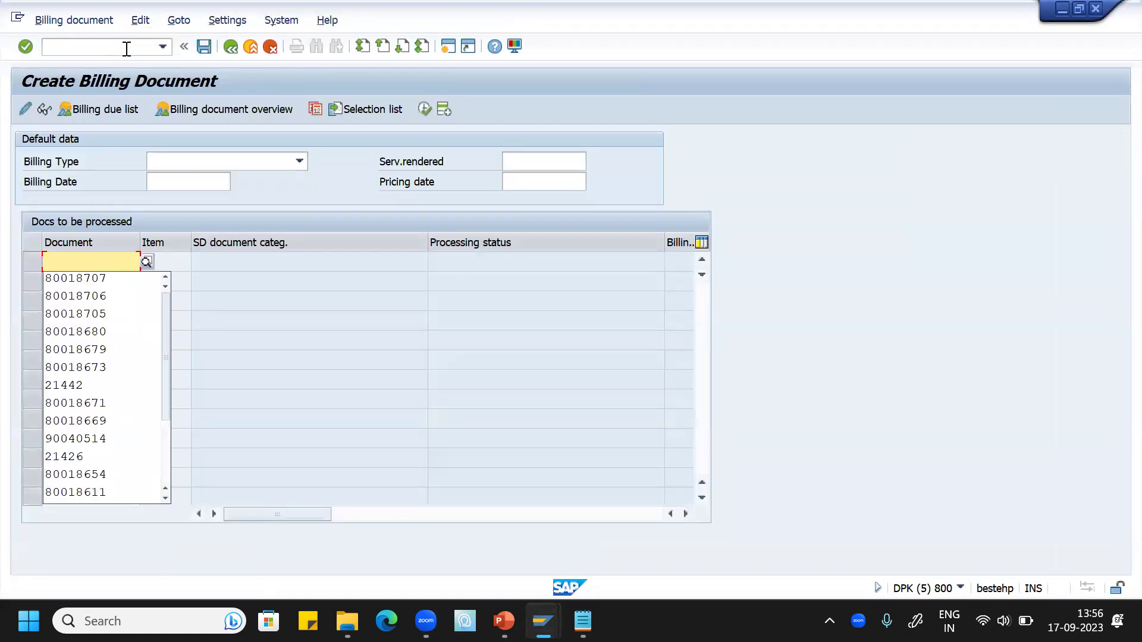
click(99, 281)
key(BackSpace)
text(80018708)
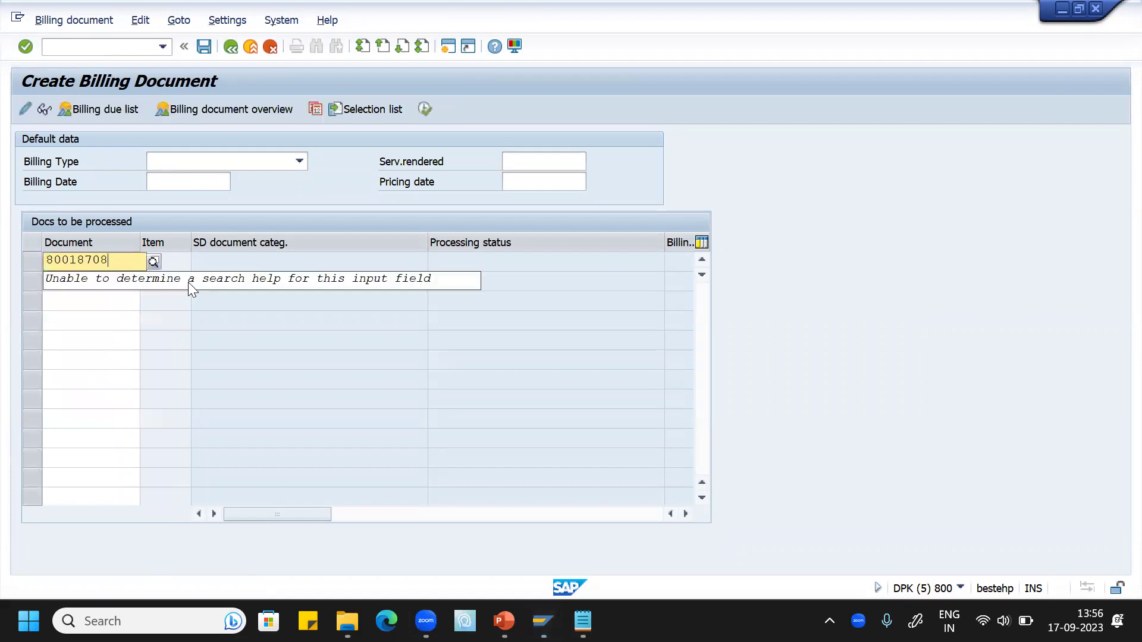
key(Return)
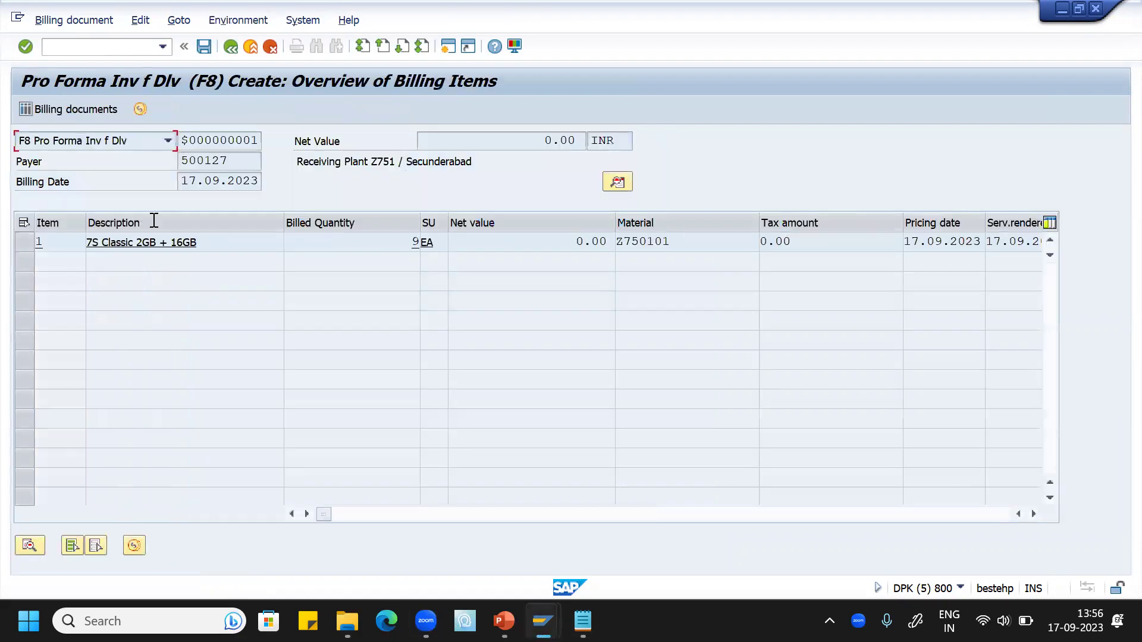
click(204, 45)
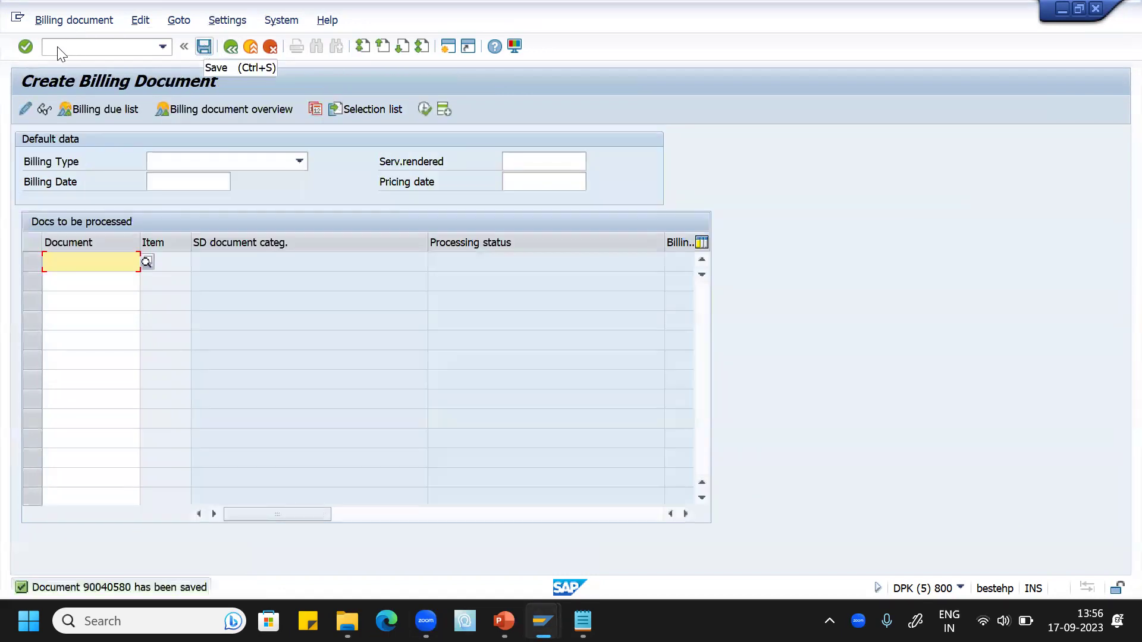
Trace the saved pro forma invoice's document flow to the replenishment delivery and open the delivery's own document flow.
click(74, 20)
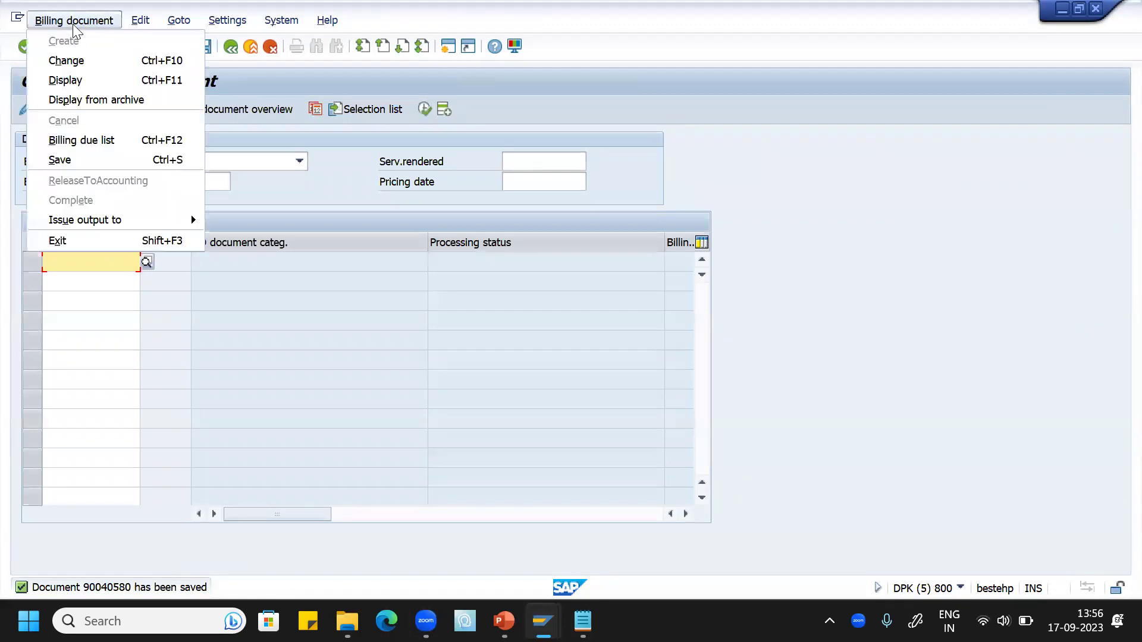
click(81, 83)
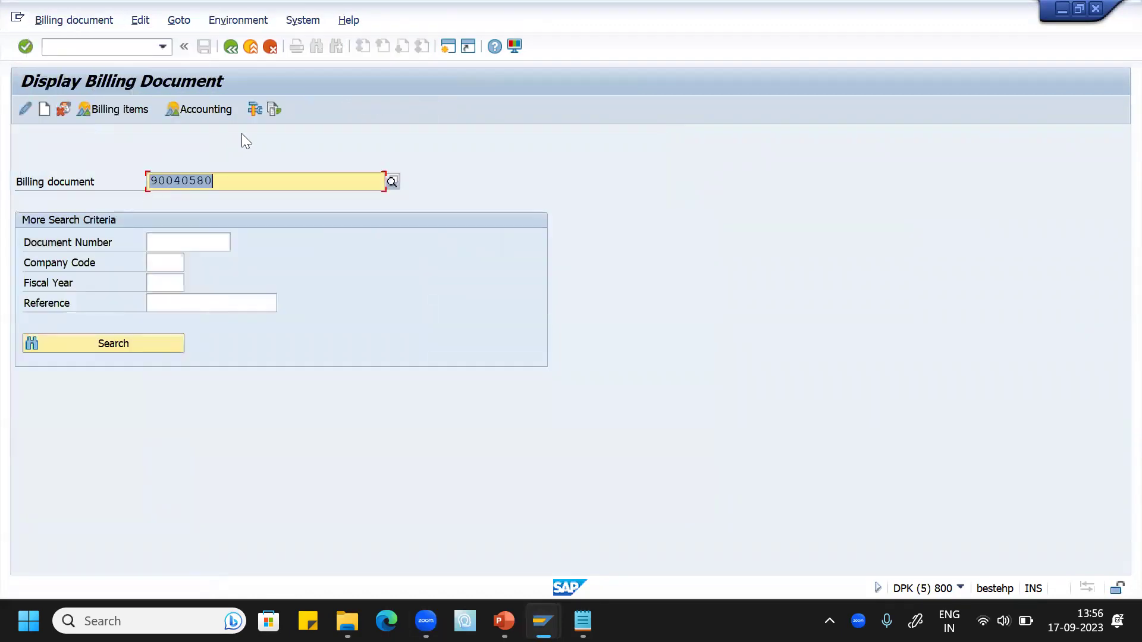
click(272, 110)
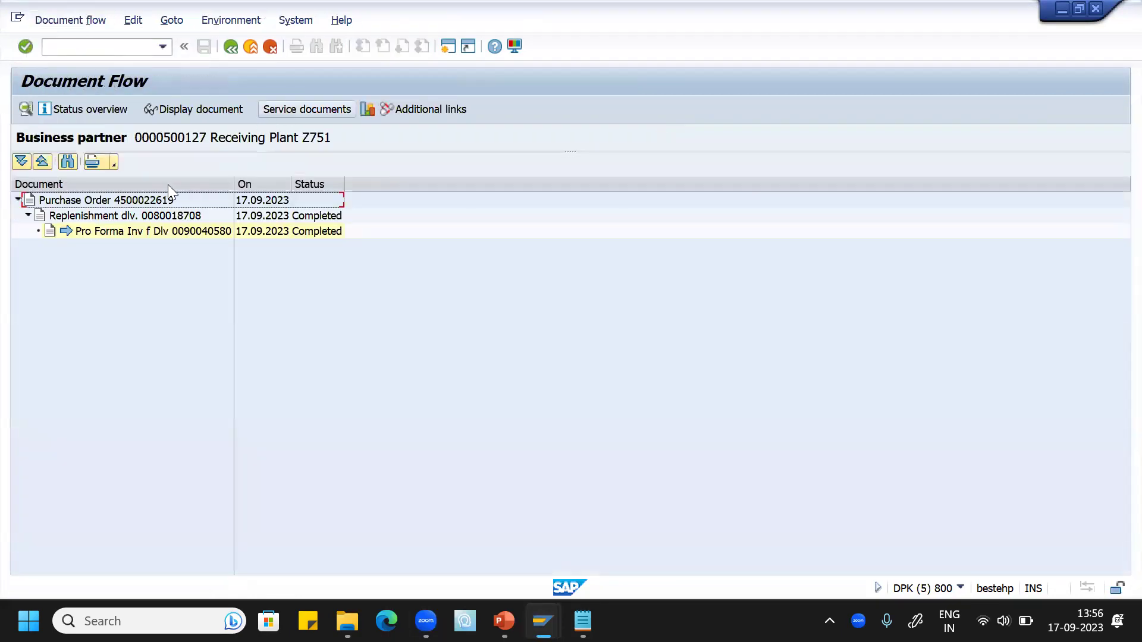
key(Down)
click(202, 108)
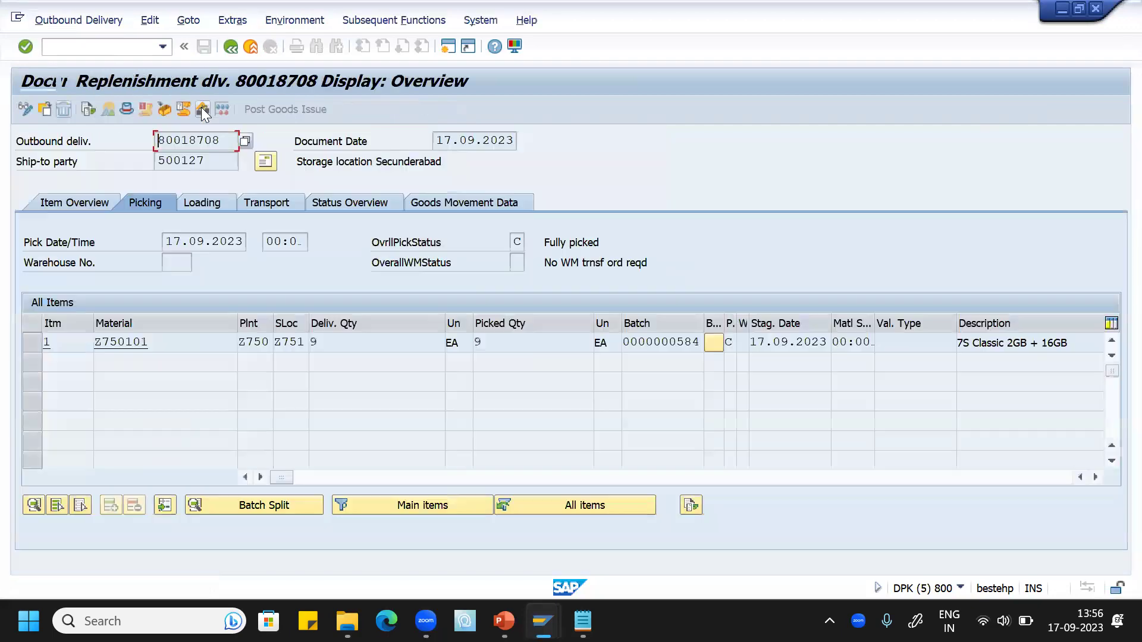
click(90, 108)
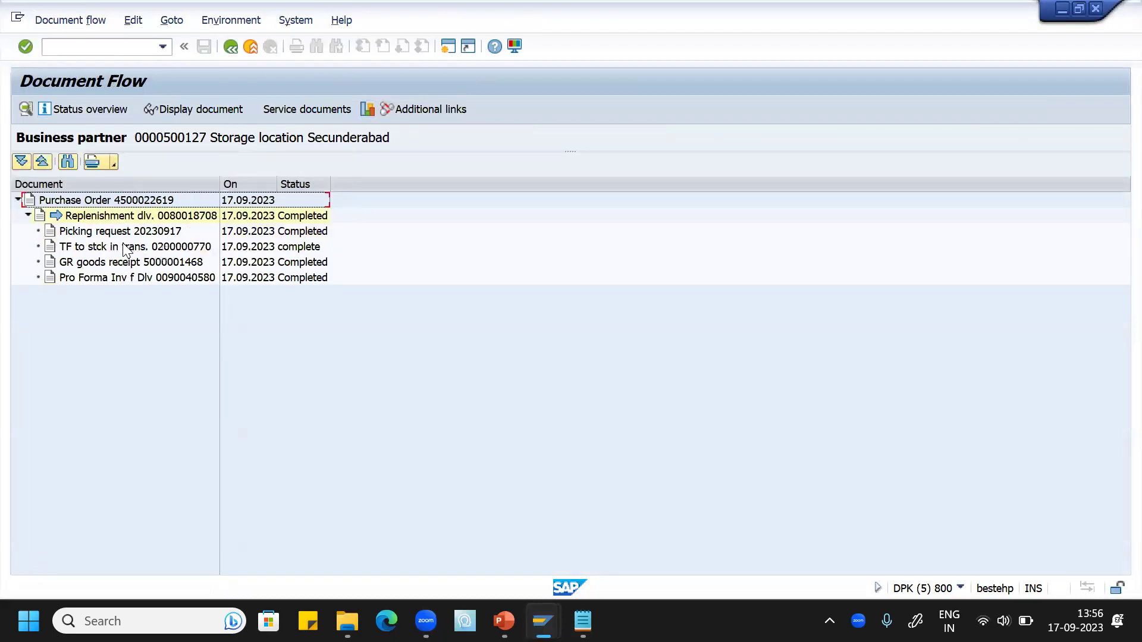
Show the delivery's document flow at item level and review the entries down to the pro forma invoice.
click(79, 23)
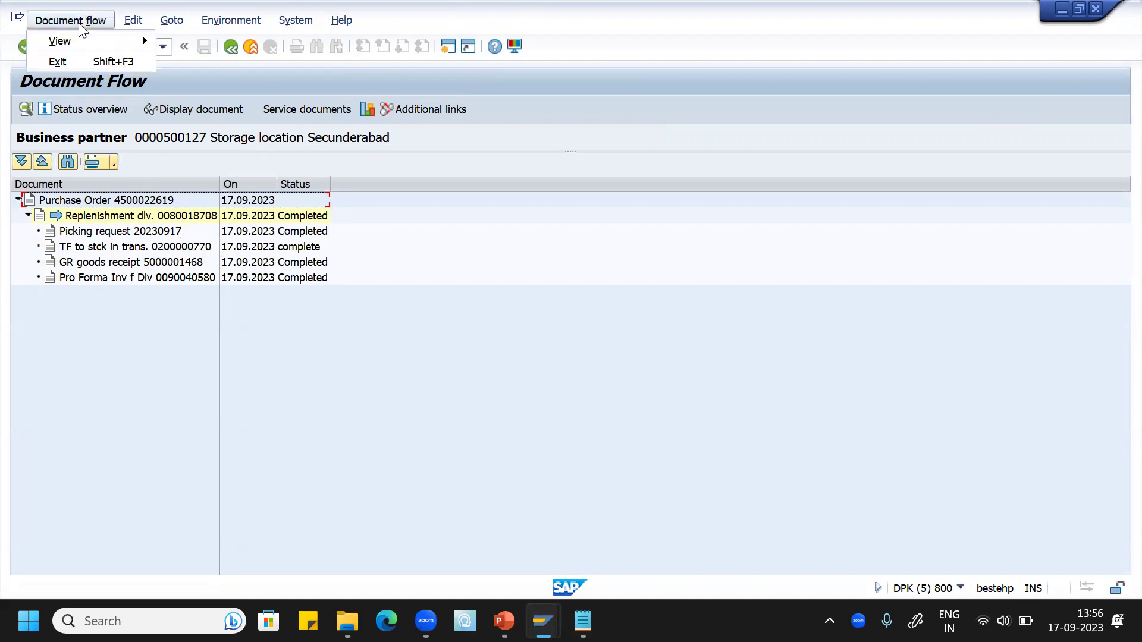
mouse_move(89, 41)
click(184, 55)
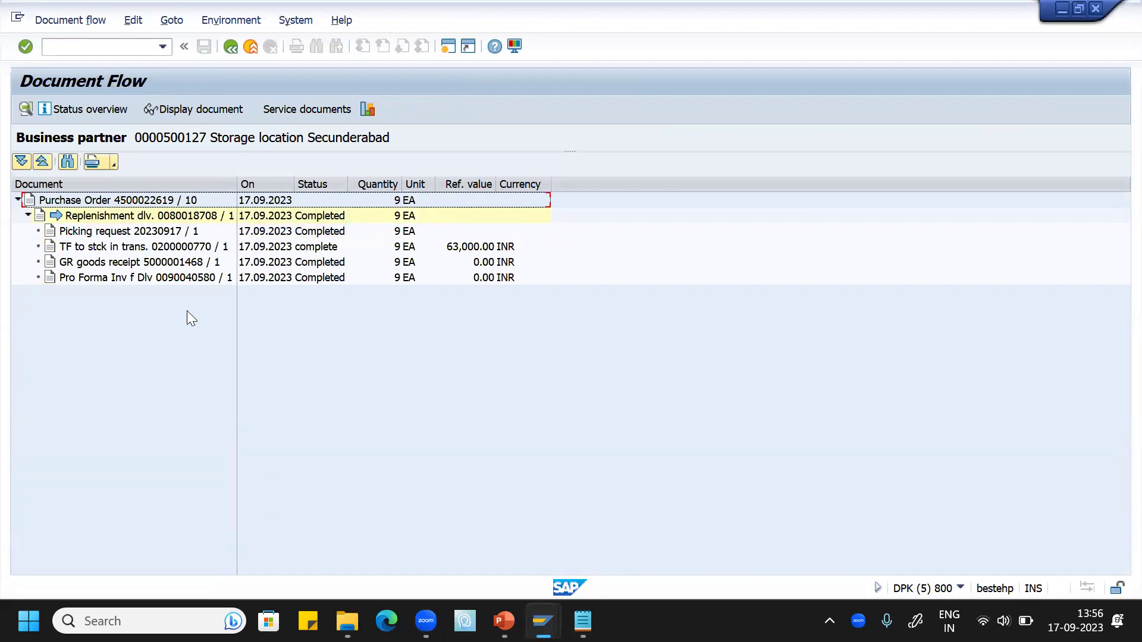
click(181, 277)
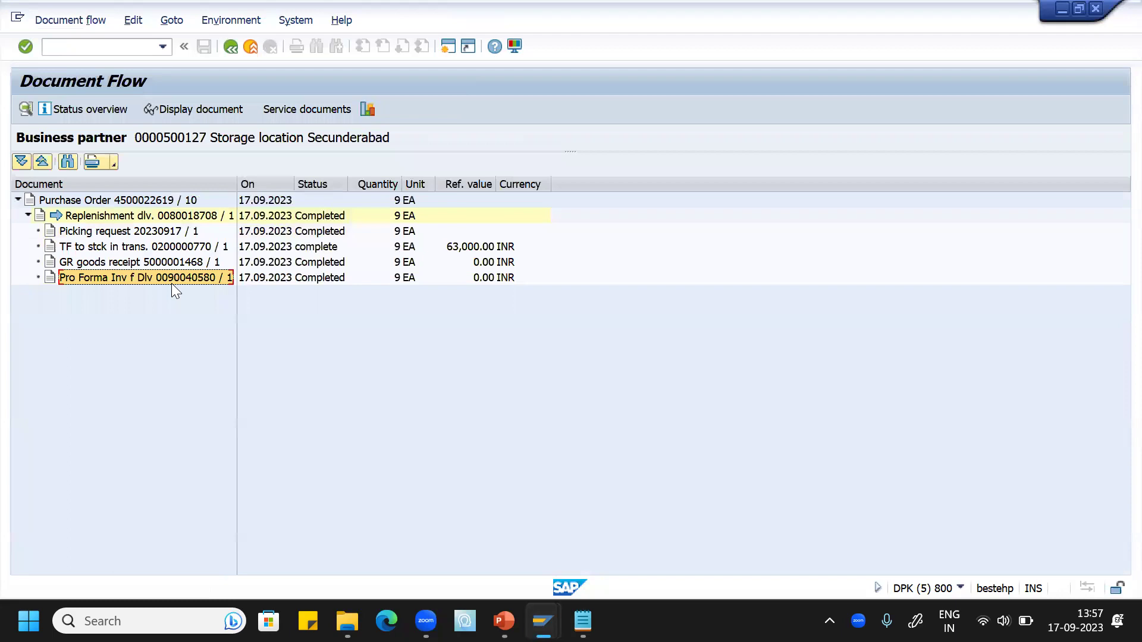
Switch to the SAP SD STO Process_New.pptx presentation in PowerPoint and review its first three slides, through the schedule line categories.
click(503, 621)
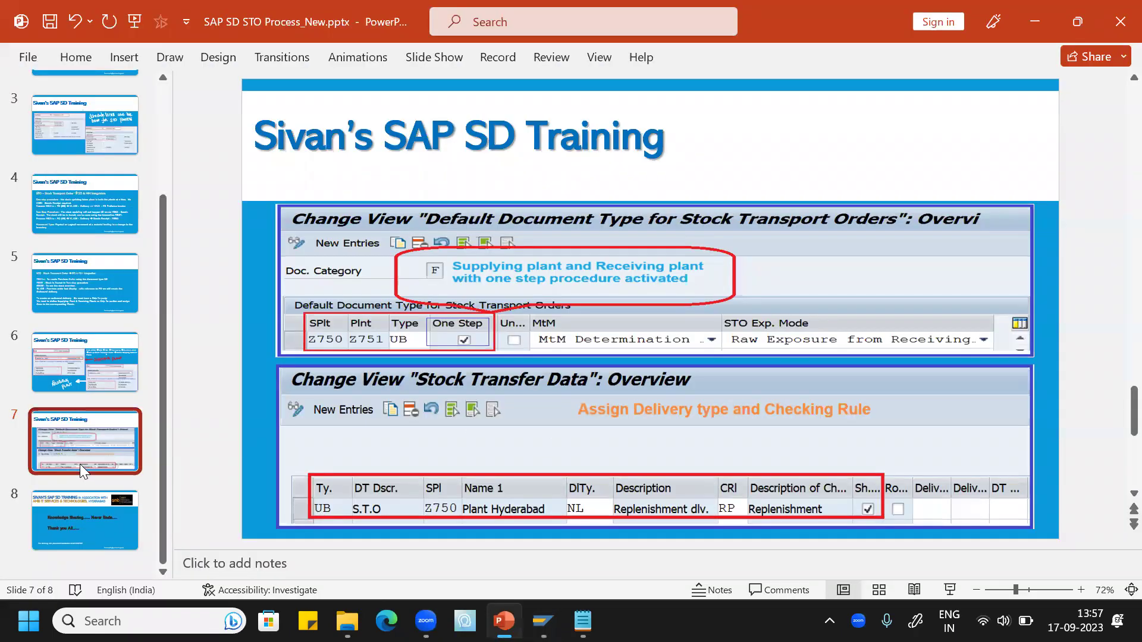
scroll(79, 464, up, 3)
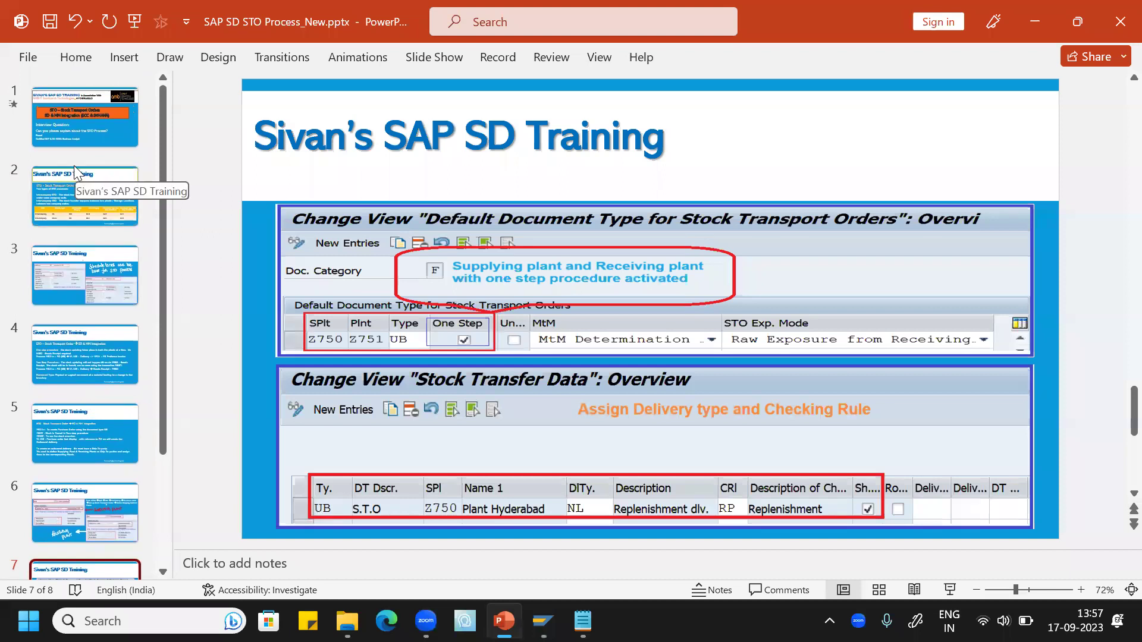
click(85, 121)
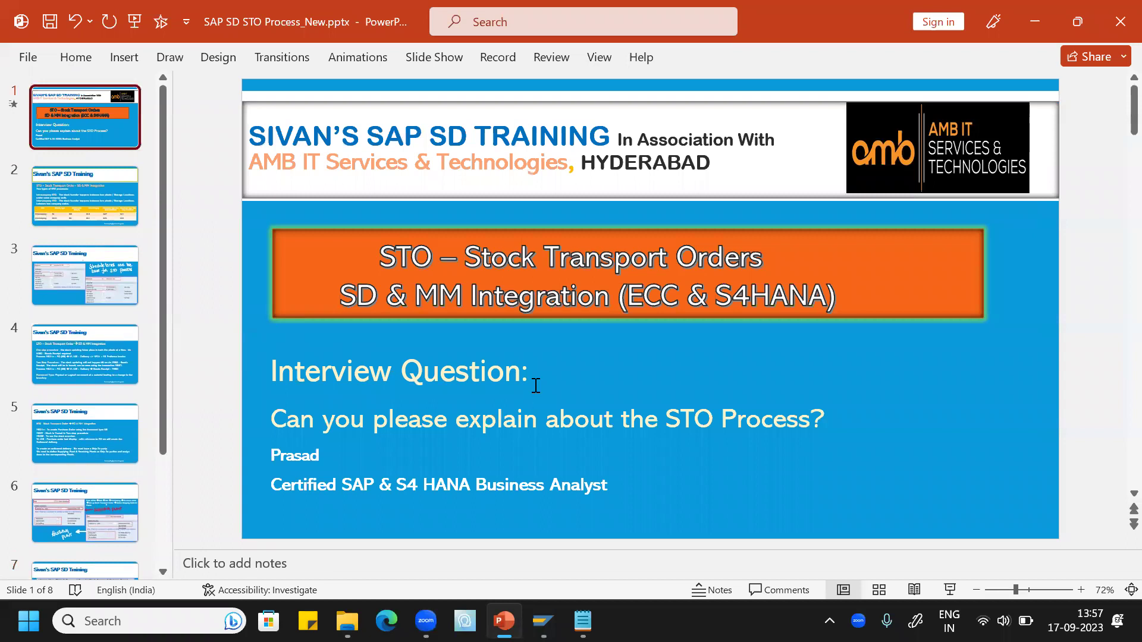
click(72, 199)
click(83, 288)
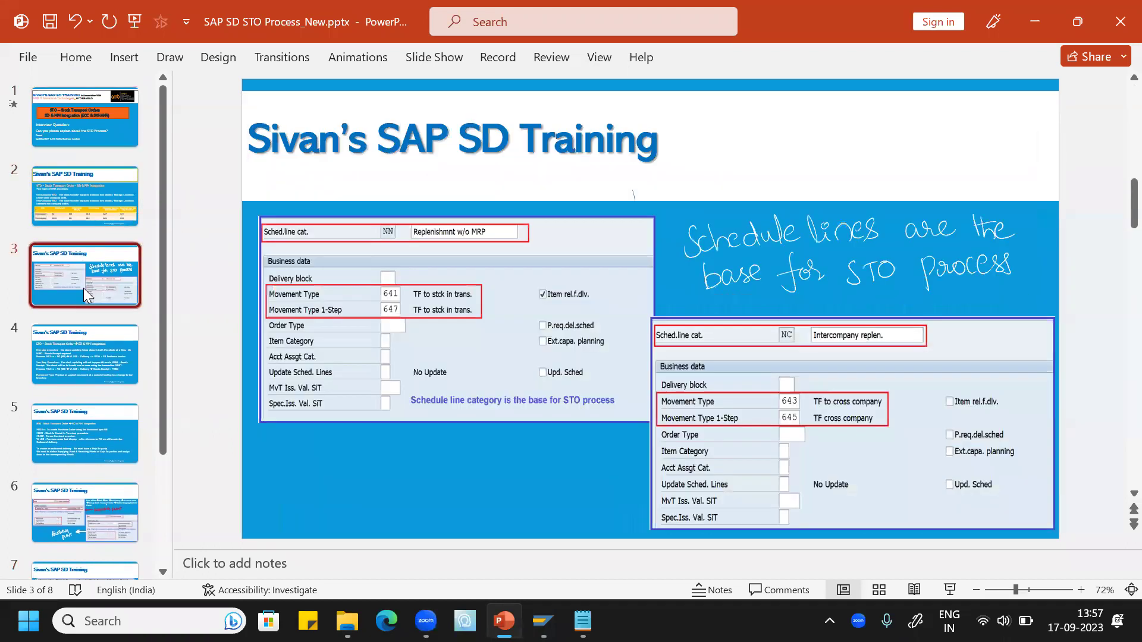